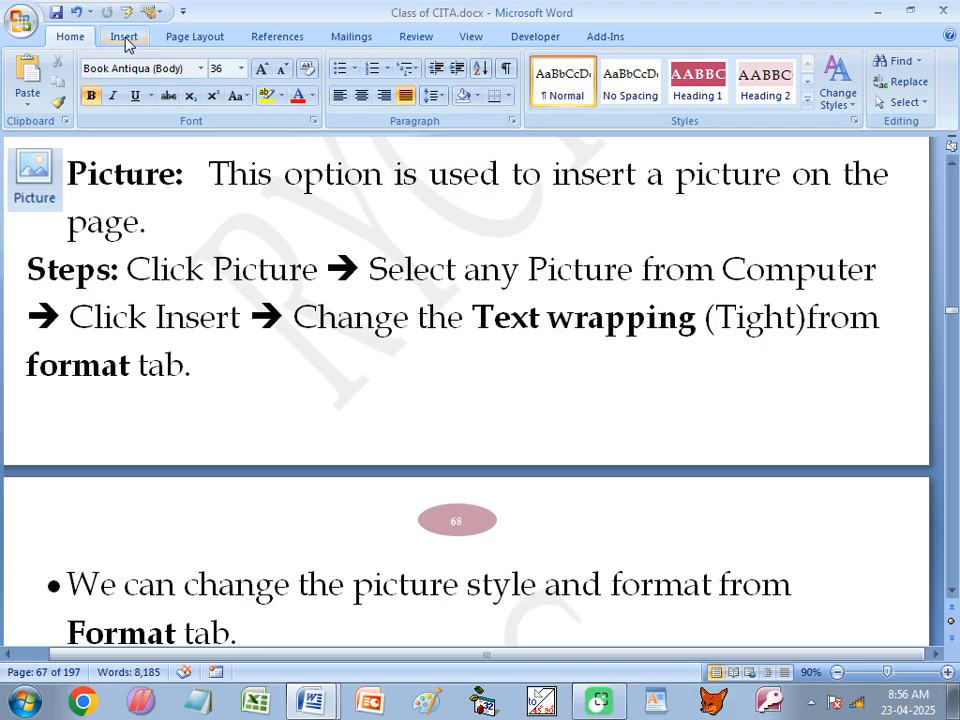
Step: Switch from the class notes to the blank Document1 window
left_click(124, 37)
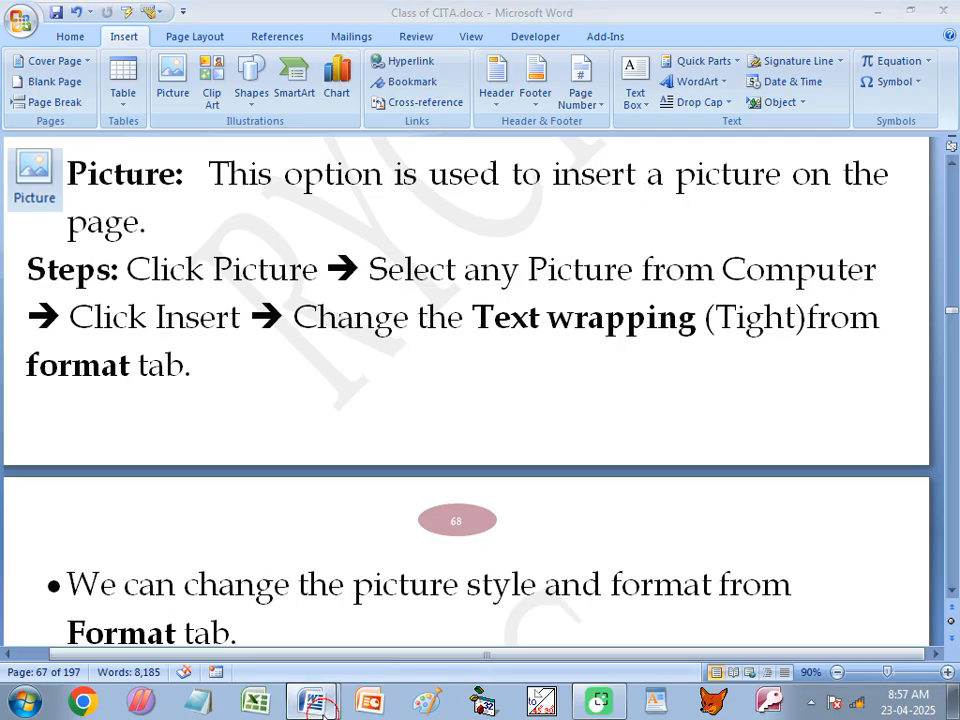
mouse_move(311, 700)
left_click(316, 660)
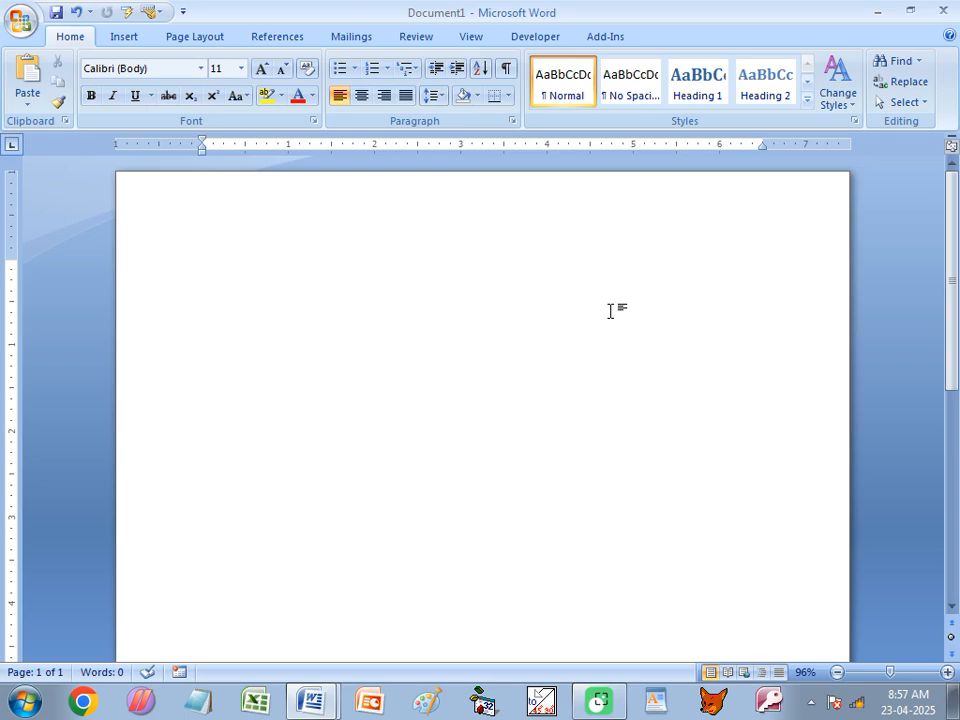
Step: Insert sarvepalli photo.jpg from the Pictures library into the blank page and delete it again
left_click(124, 37)
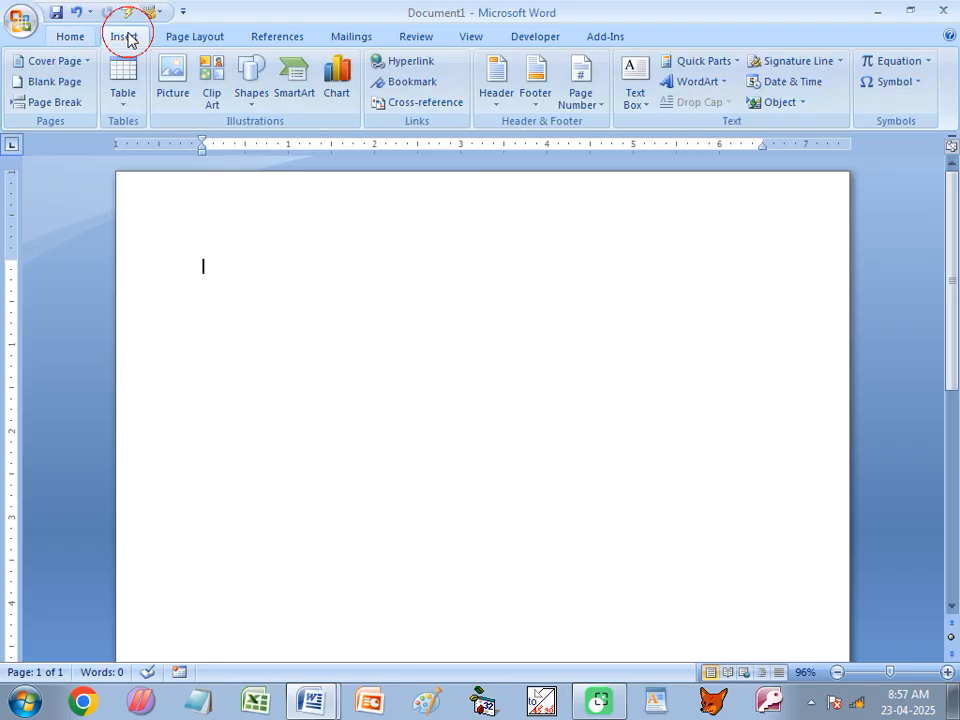
left_click(172, 90)
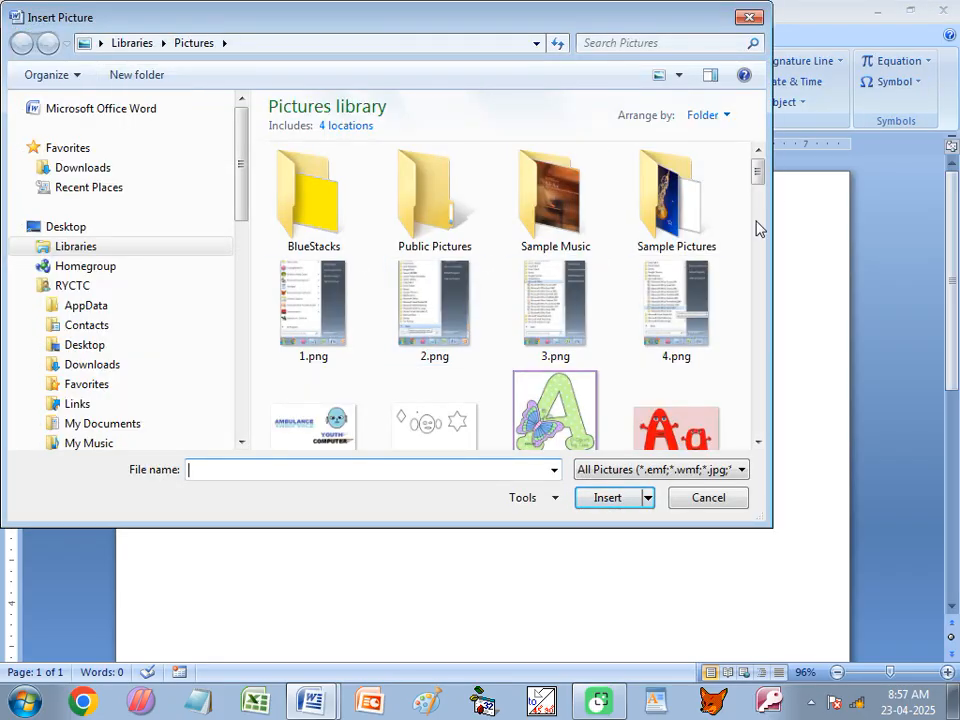
left_click_drag(757, 178, 753, 380)
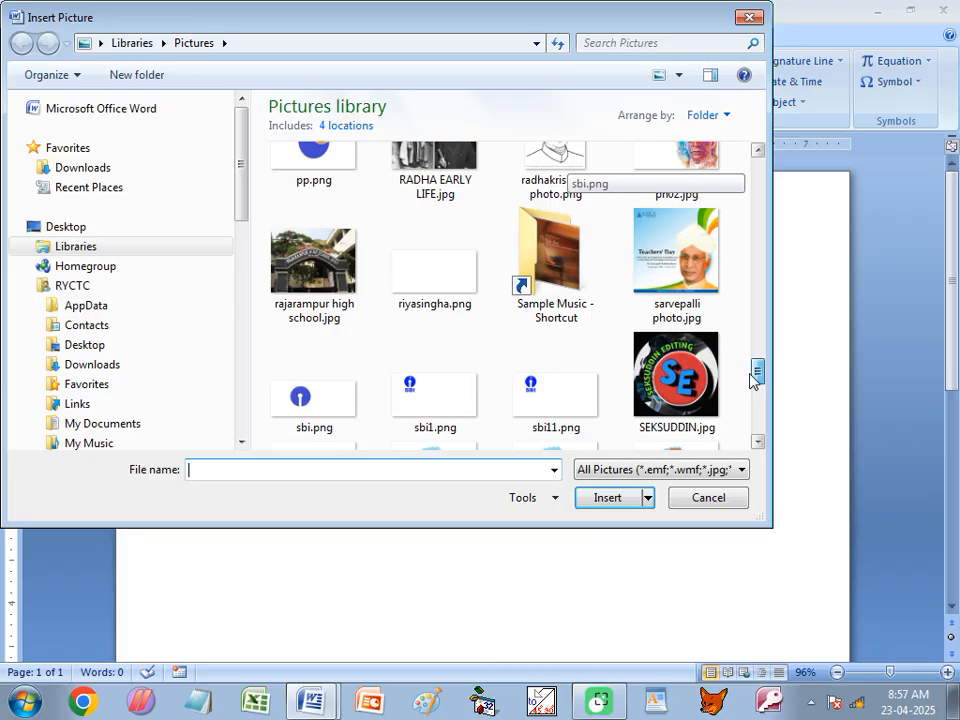
left_click(688, 275)
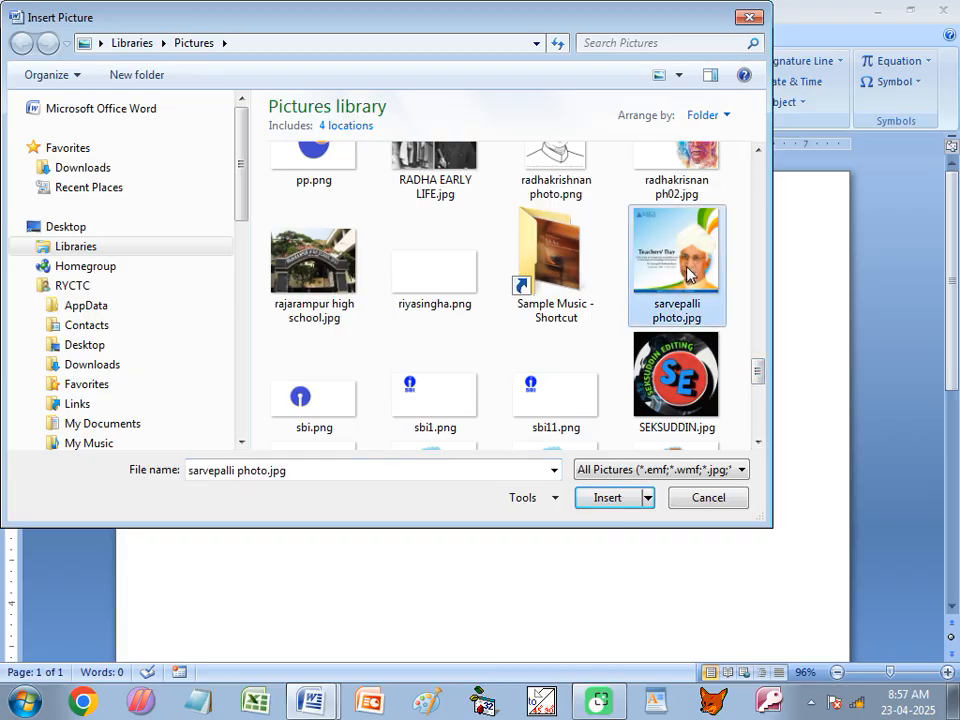
left_click(610, 502)
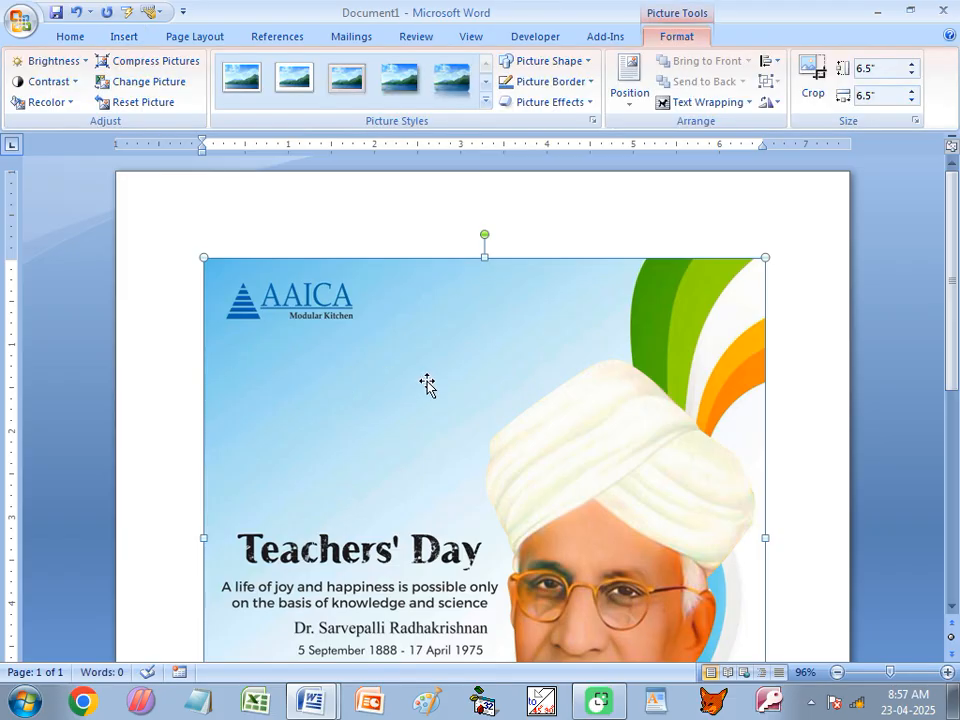
scroll(421, 386, "down", 3)
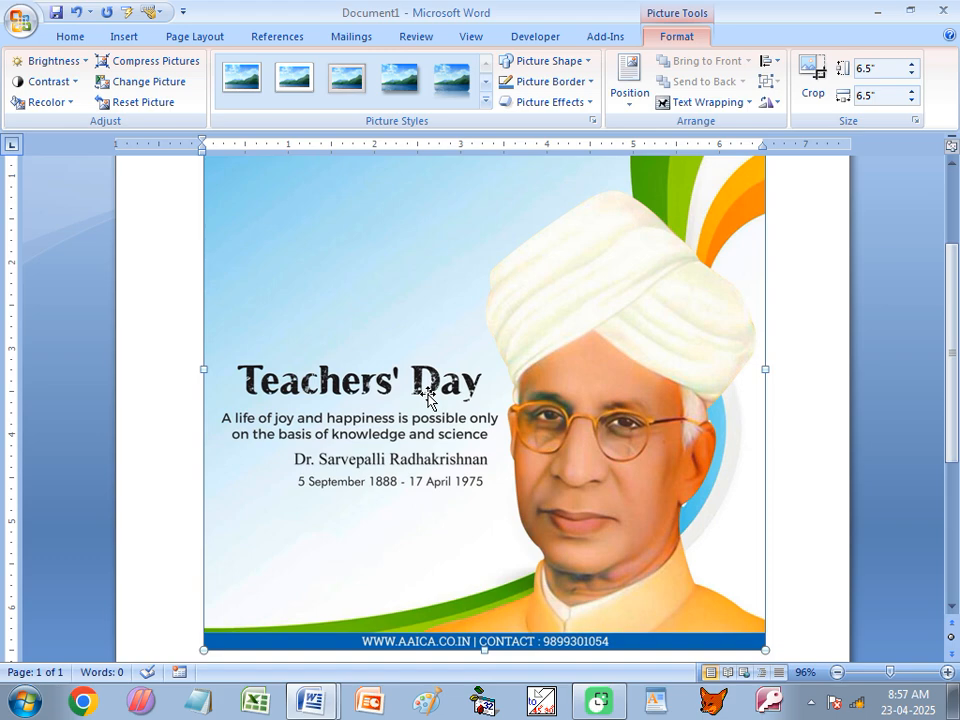
key("Delete")
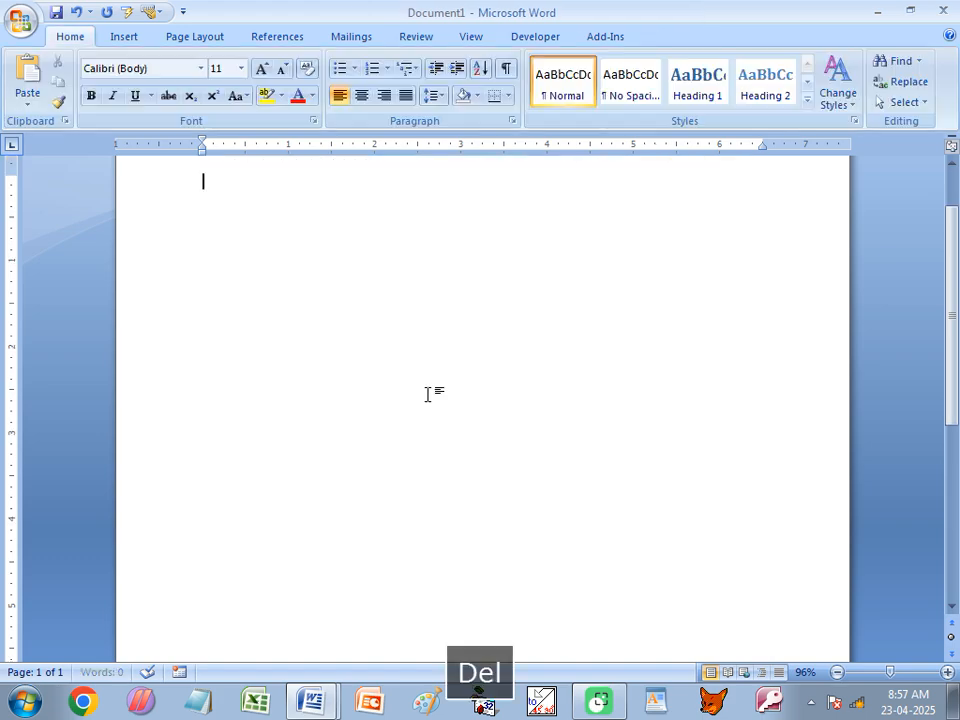
Step: Insert the picture download.jpg from the Desktop's picture folder into the blank page
left_click(125, 37)
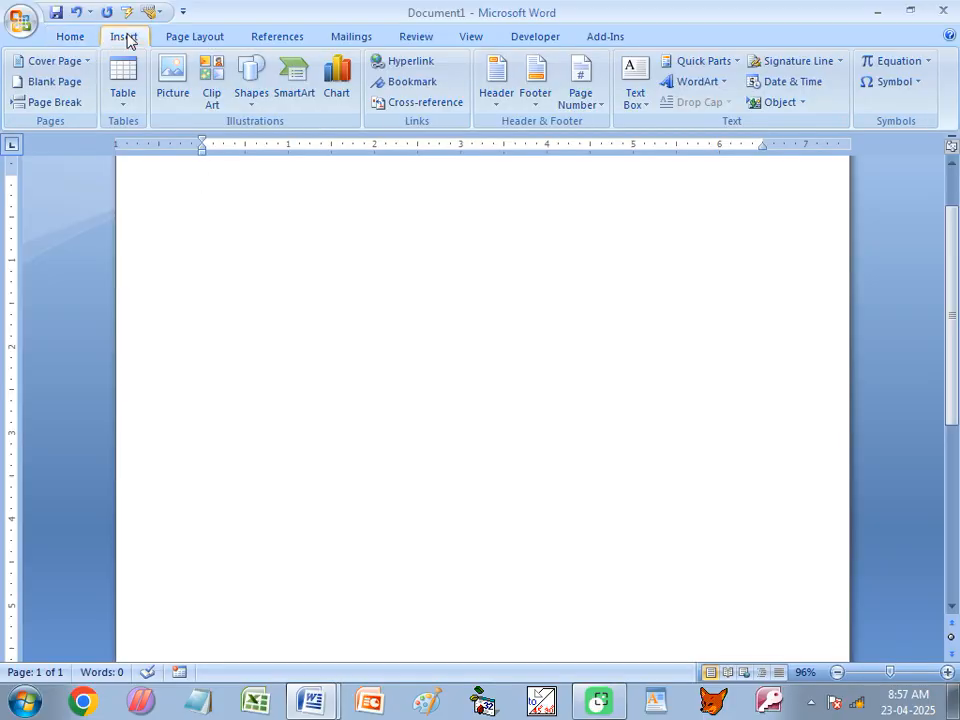
left_click(178, 82)
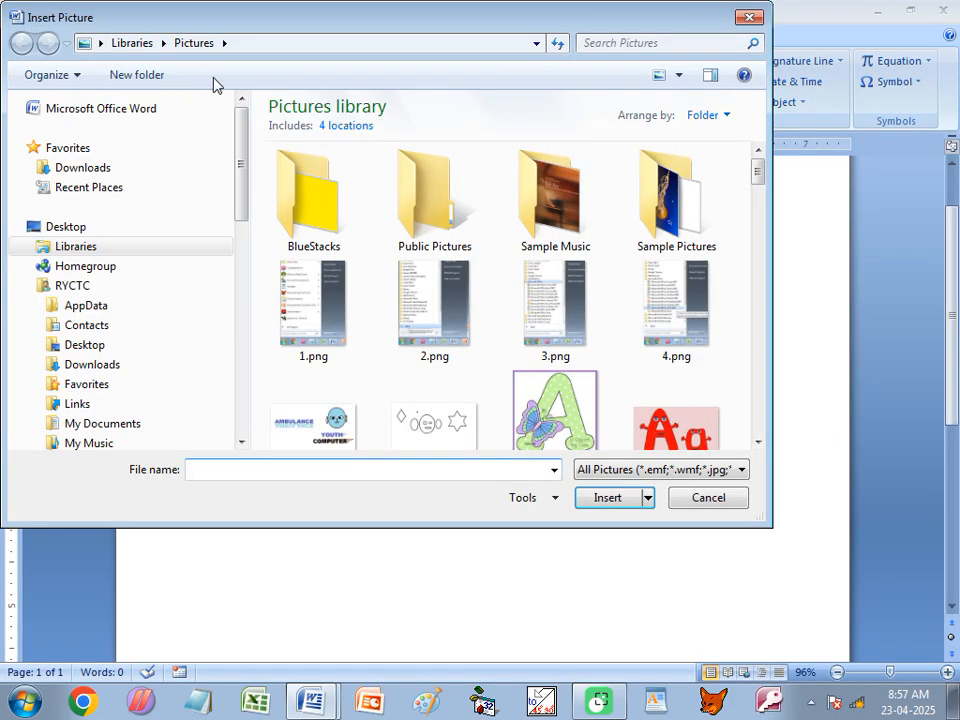
left_click_drag(299, 30, 350, 107)
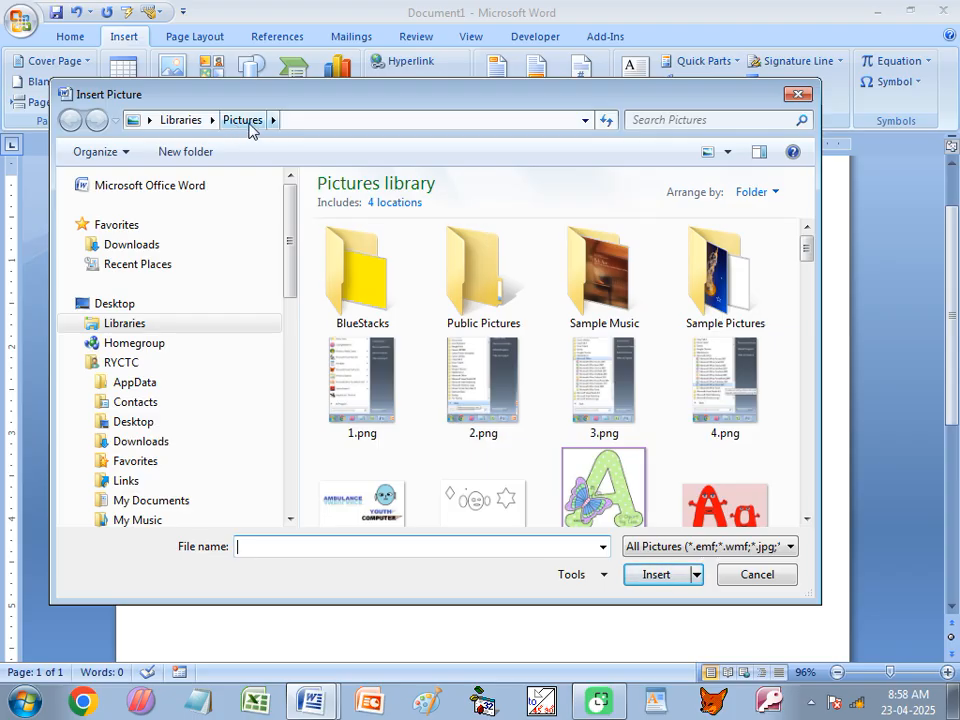
mouse_move(803, 256)
left_mouse_down()
mouse_move(801, 500)
mouse_move(799, 266)
left_mouse_up()
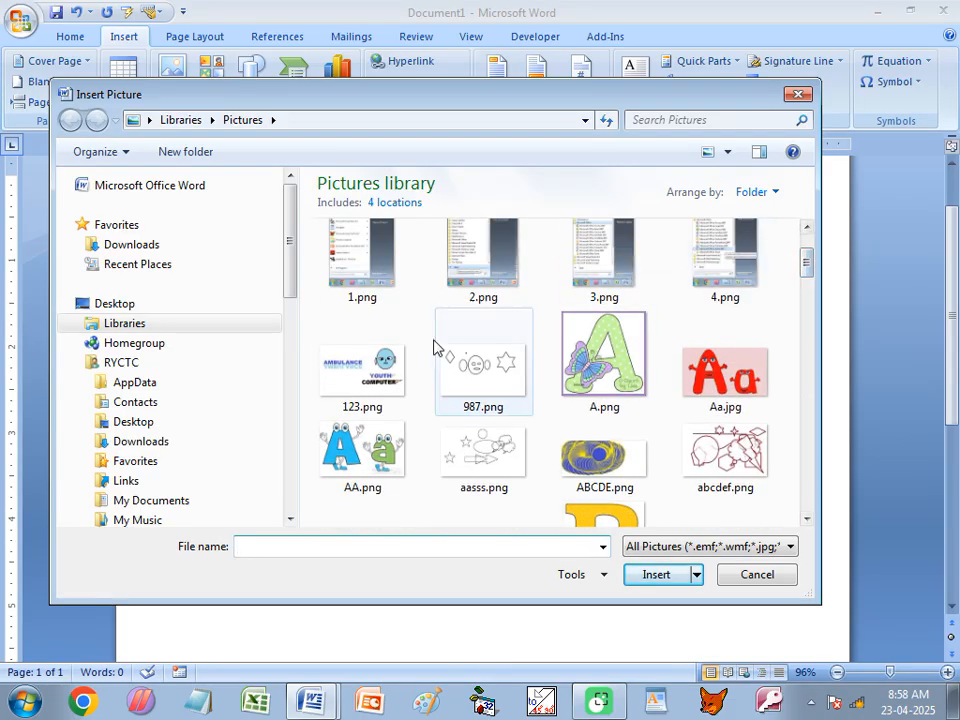
left_click(126, 426)
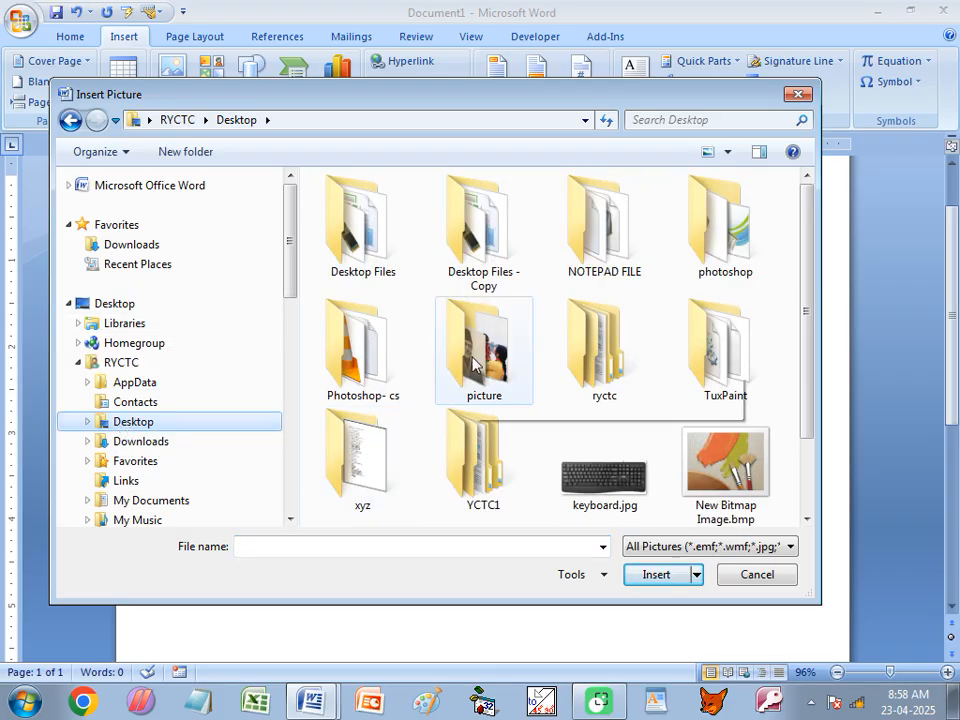
double_click(474, 362)
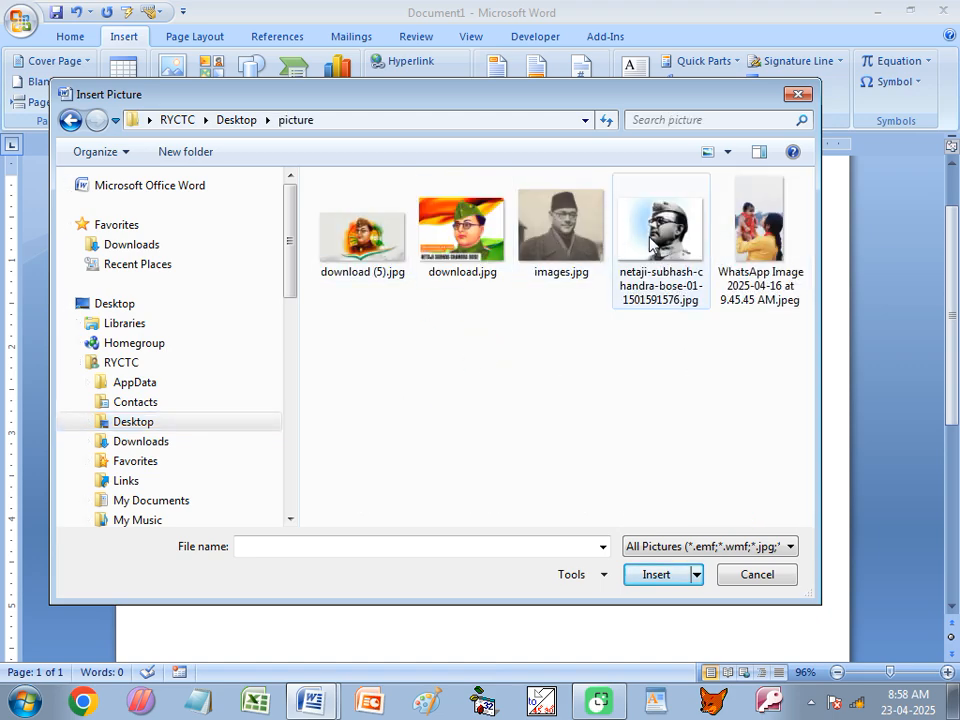
left_click(460, 240)
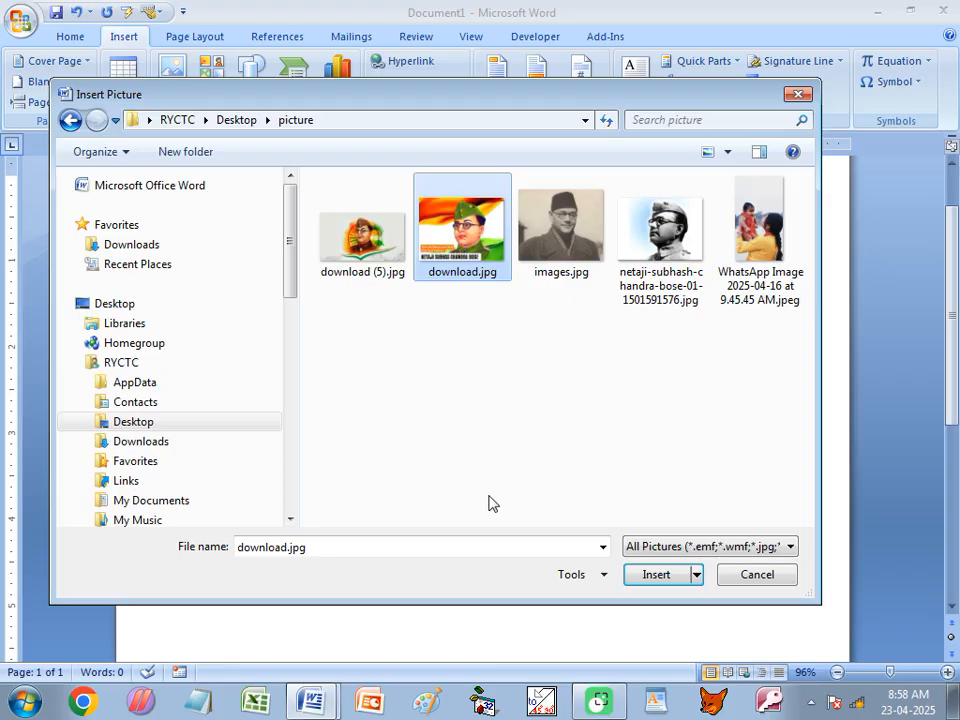
left_click(652, 578)
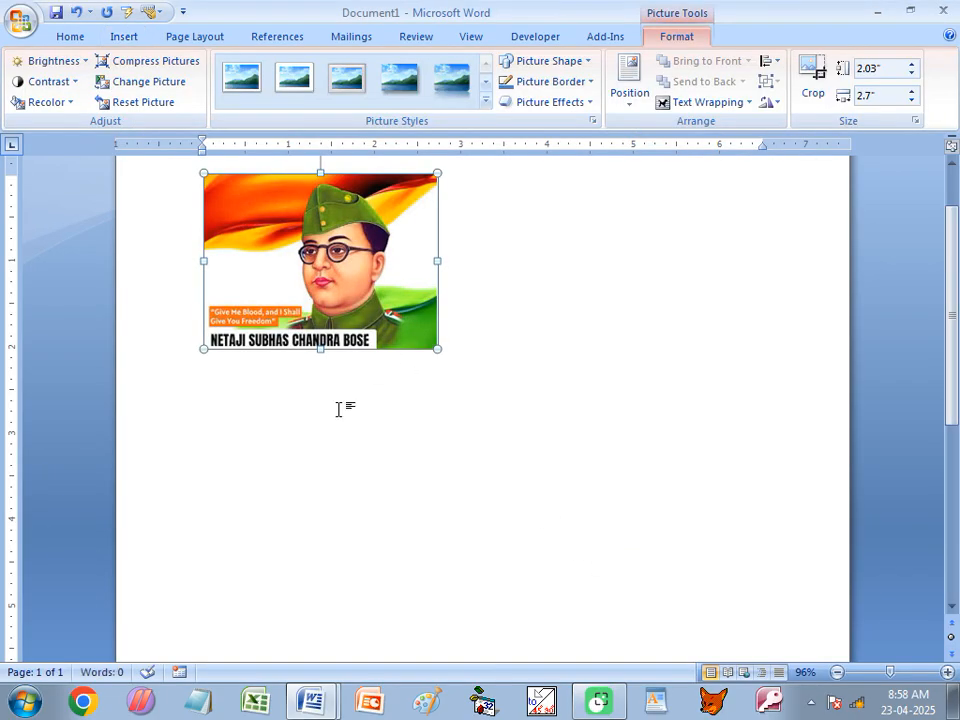
Step: Set the inserted picture's text wrapping to Tight and move the picture slightly down and toward the page's left edge
left_click_drag(300, 220, 599, 277)
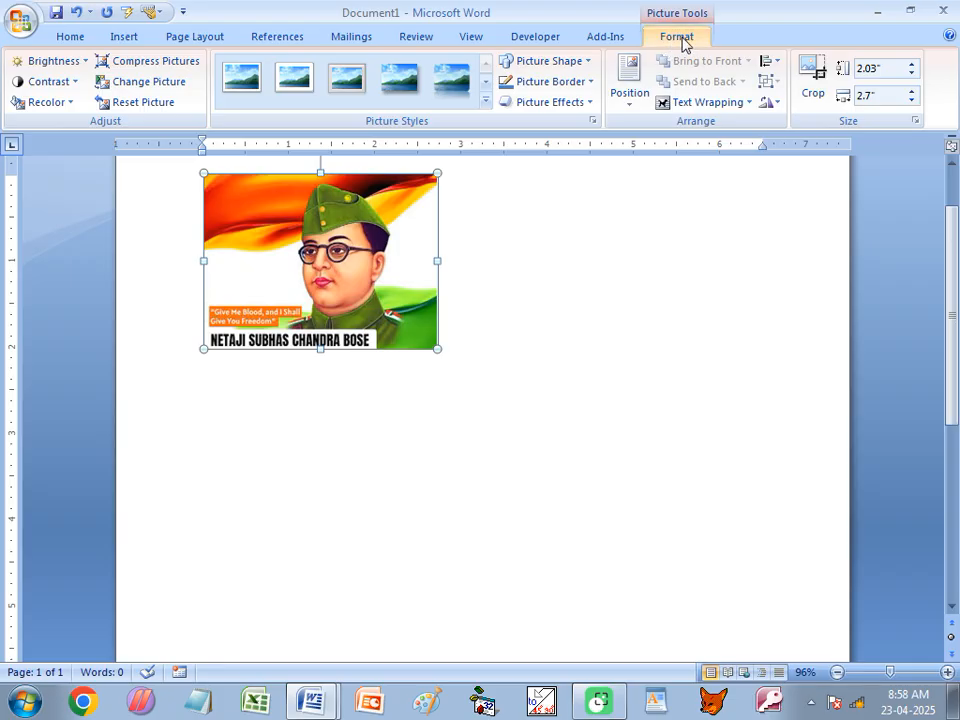
left_click(721, 104)
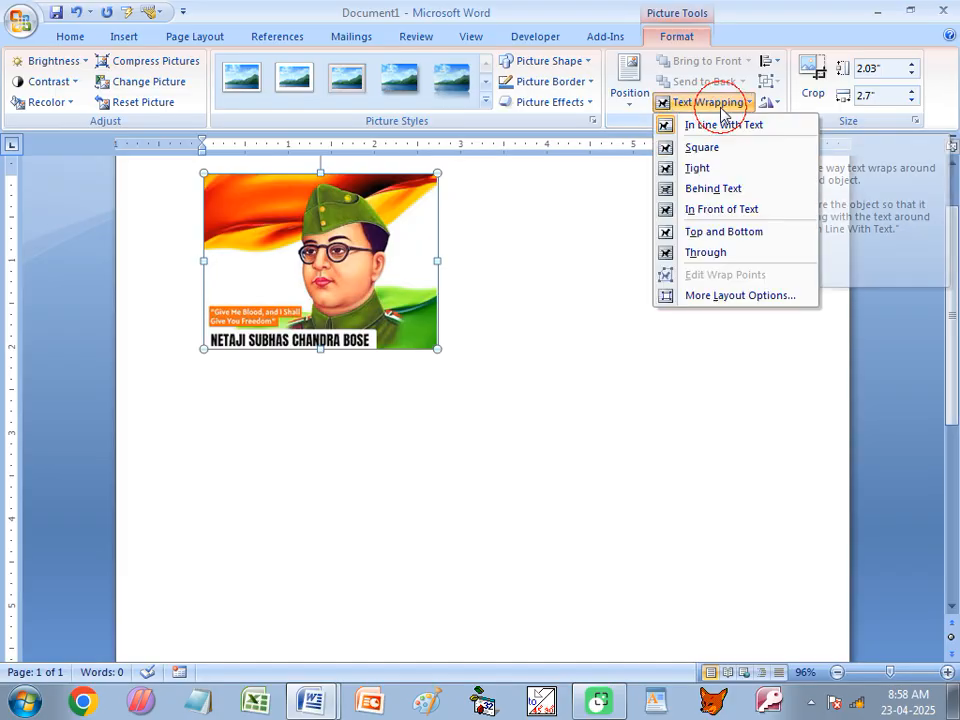
left_click(685, 170)
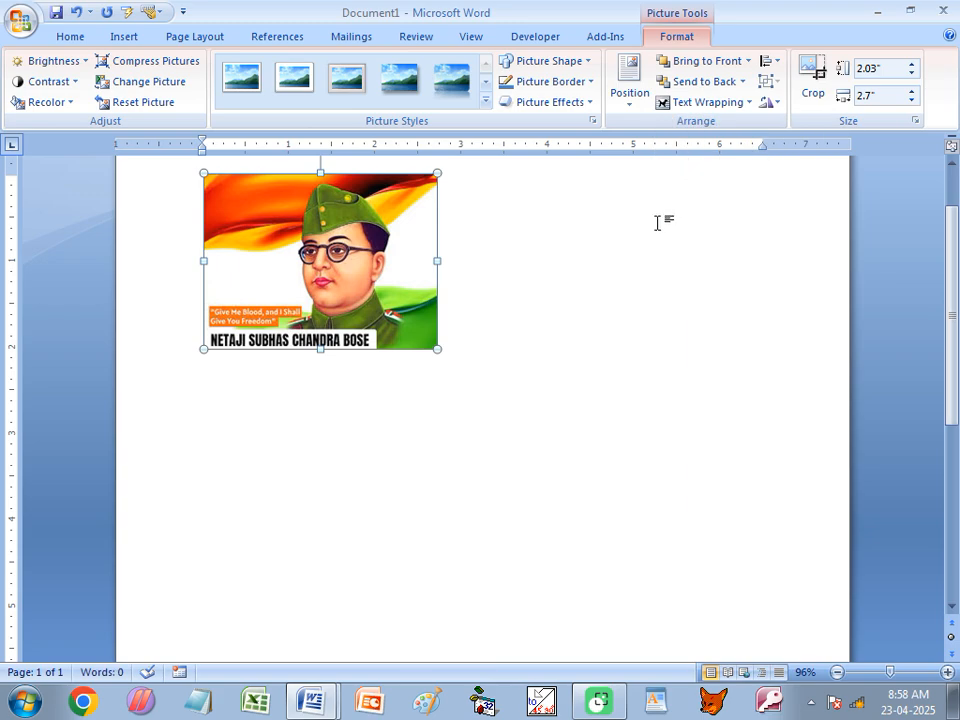
left_click_drag(366, 251, 311, 326)
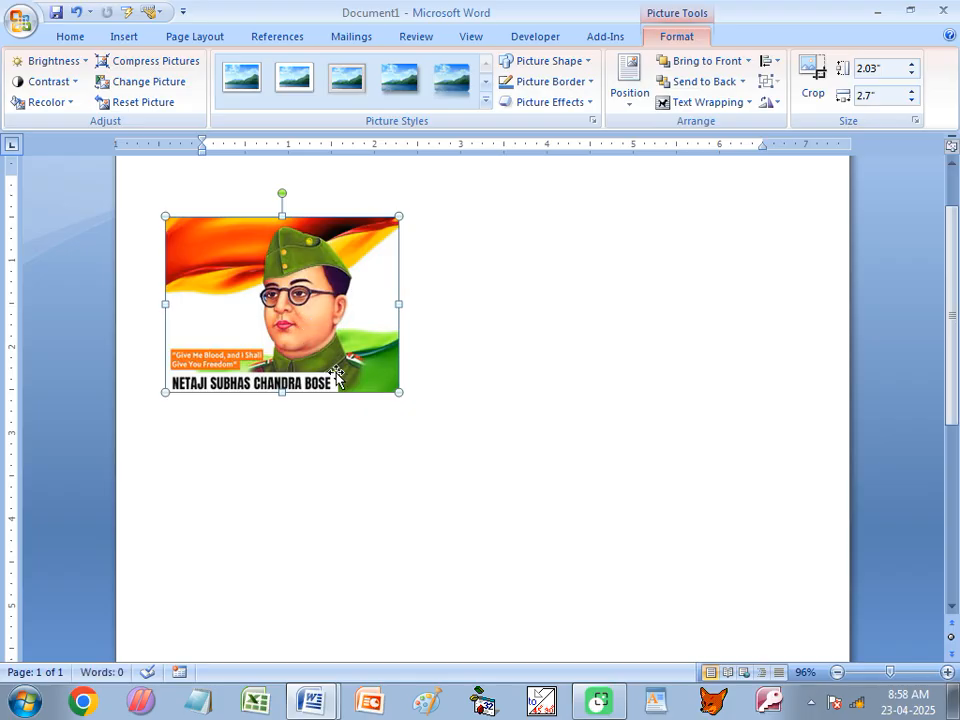
Step: Switch to Class of CITA.docx and make the word "Insert" bold in the Picture steps
left_click(323, 705)
left_click(275, 630)
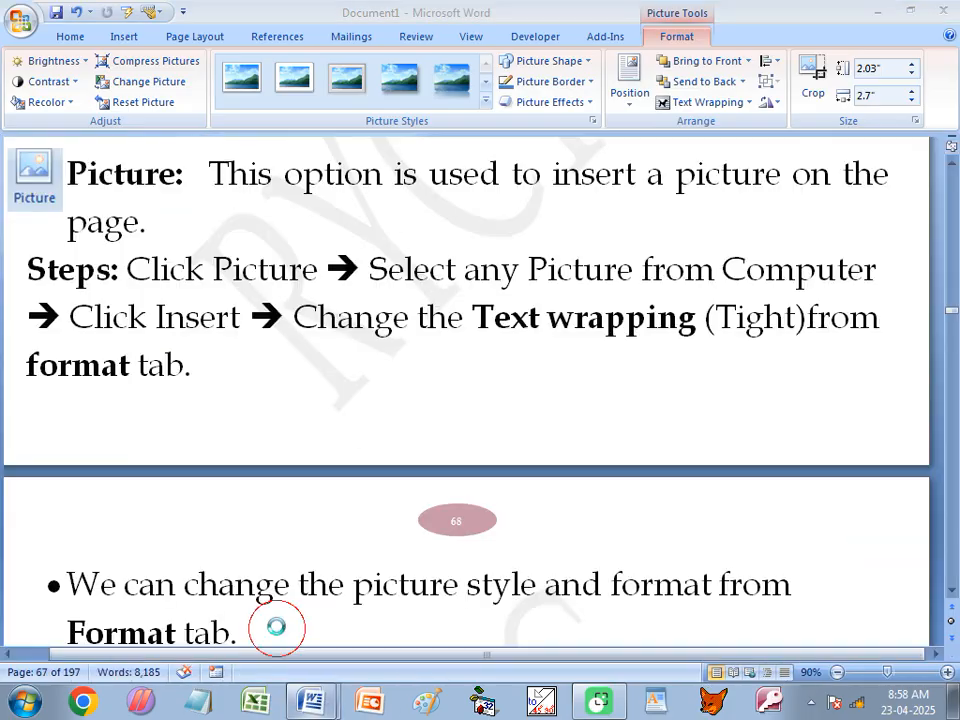
left_click_drag(211, 270, 319, 262)
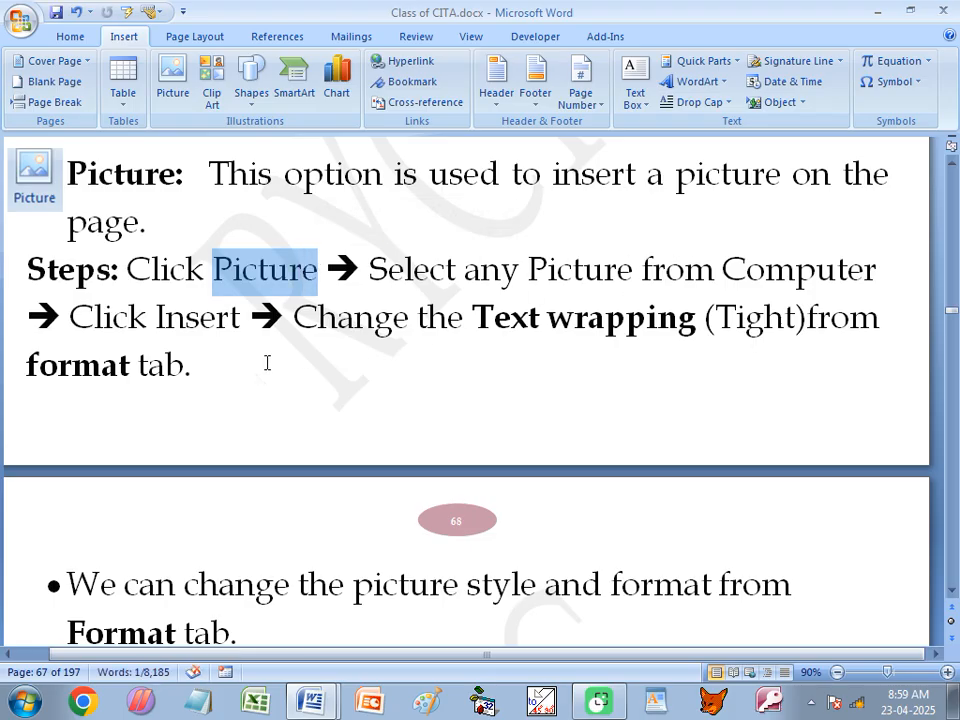
left_click_drag(156, 316, 244, 318)
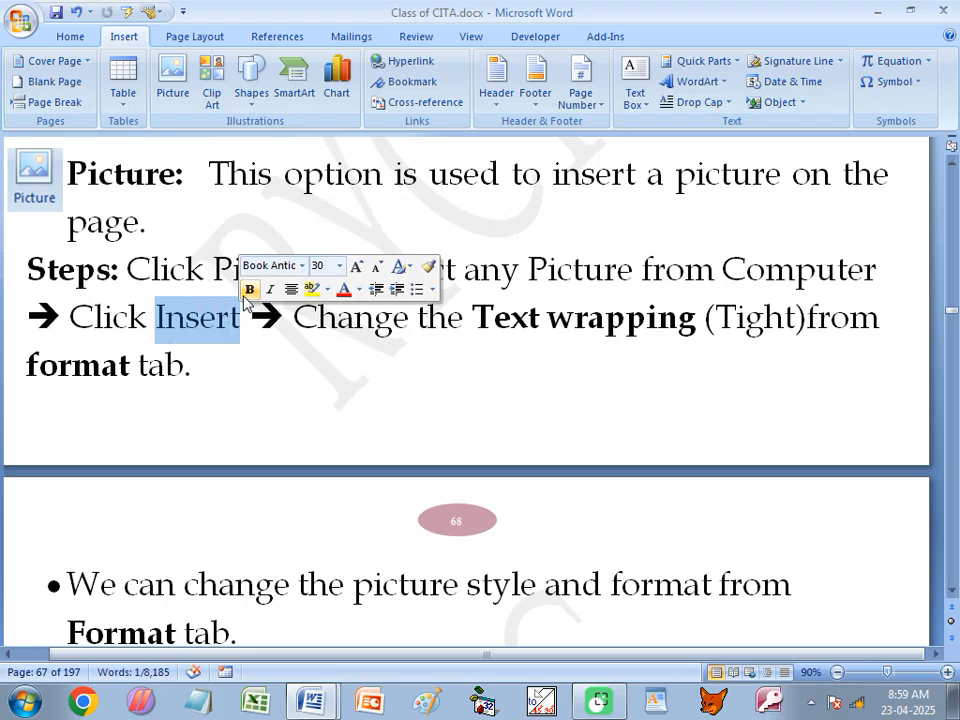
left_click(250, 289)
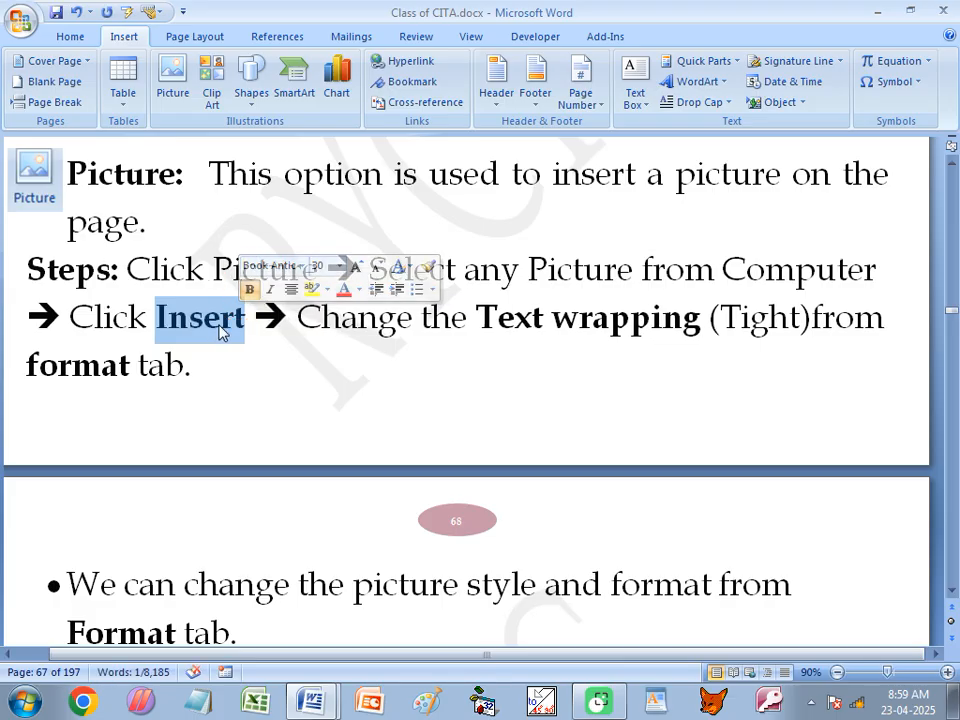
Step: Review the notes on Tight text wrapping and on changing the picture style and format, highlighting the key phrases
left_click(388, 326)
left_click_drag(477, 318, 705, 318)
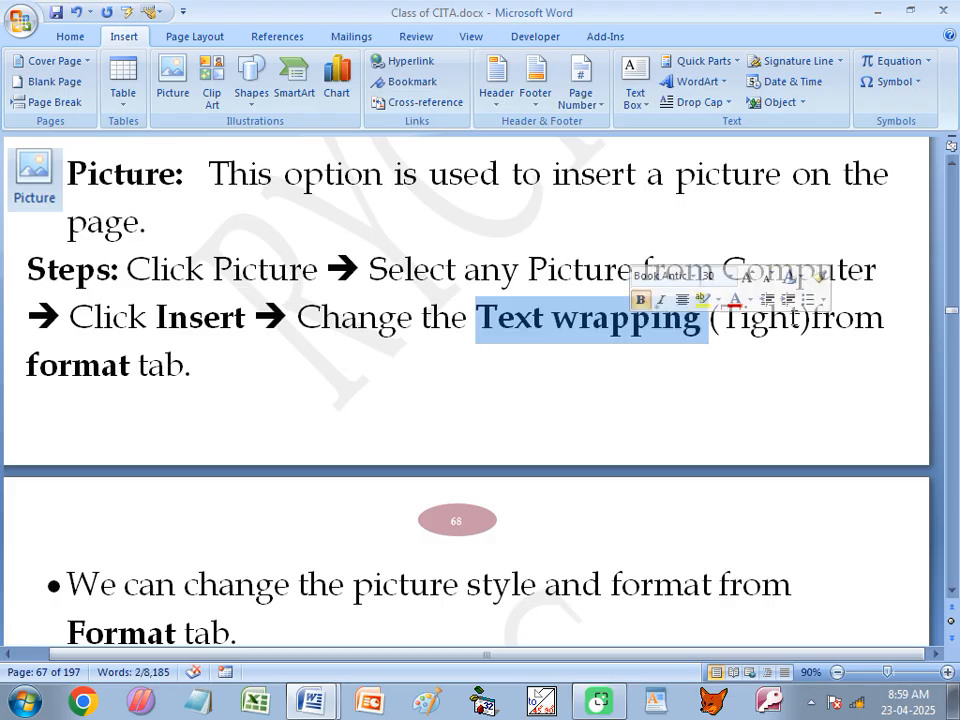
left_click_drag(797, 318, 727, 318)
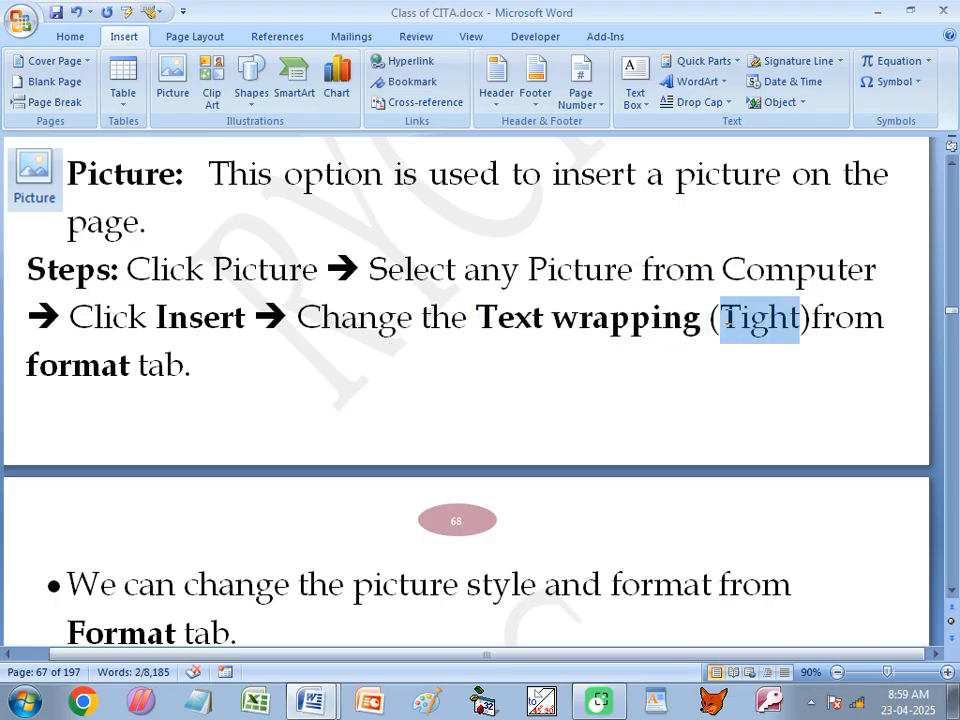
left_click(815, 320)
left_click_drag(124, 364, 22, 366)
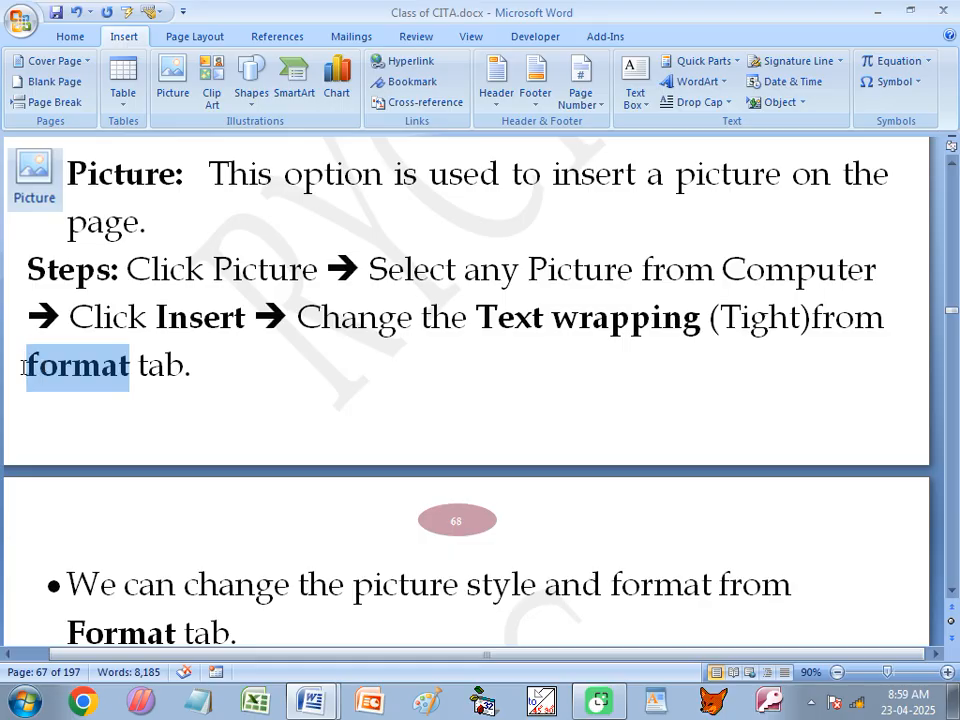
scroll(119, 369, "down", 1)
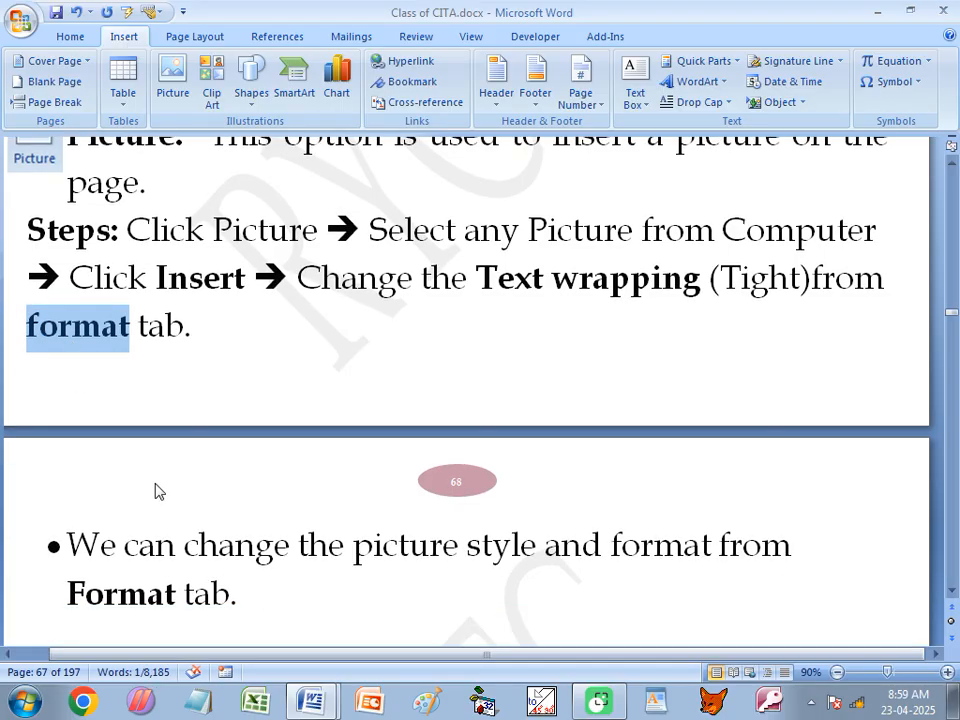
left_click(111, 558)
left_click_drag(66, 545, 749, 550)
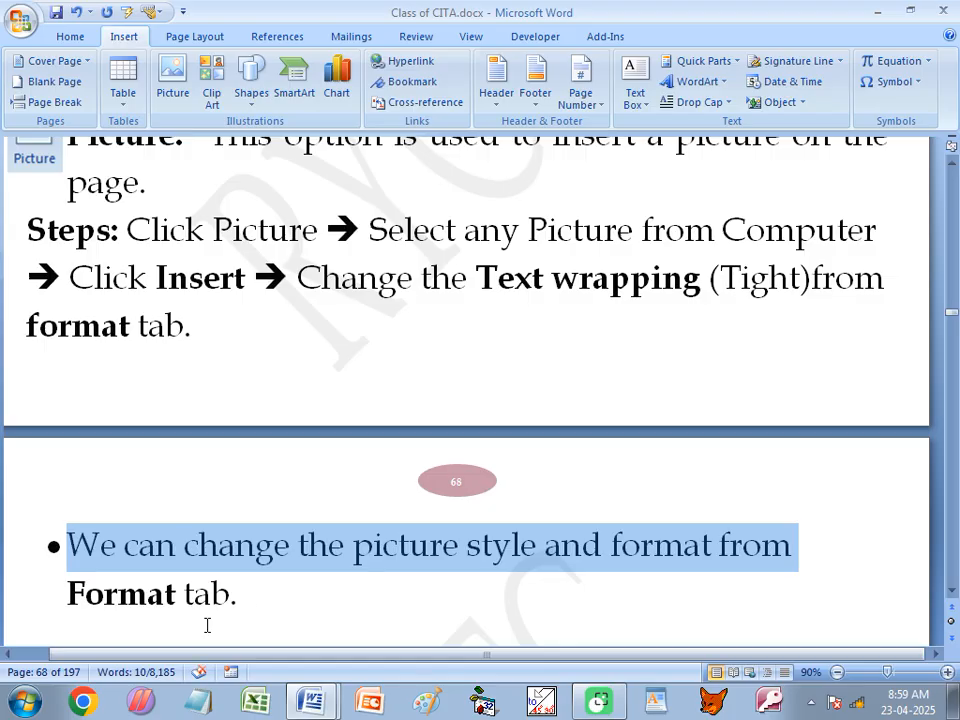
Step: Switch back to Document1, select the picture to view its formatting tools, and deselect it
left_click(310, 695)
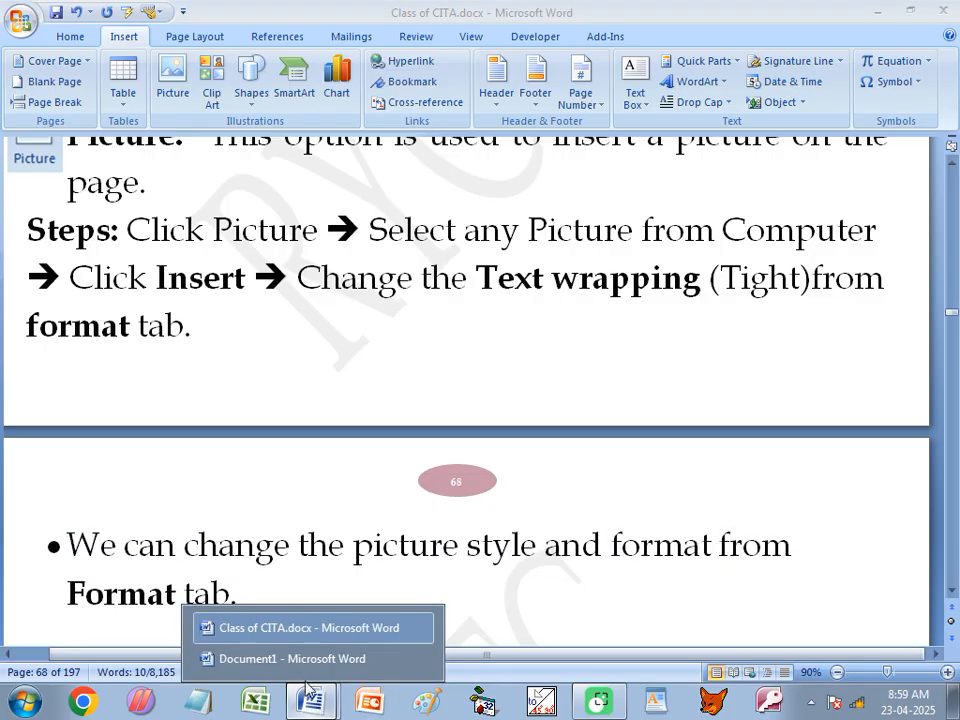
left_click(290, 659)
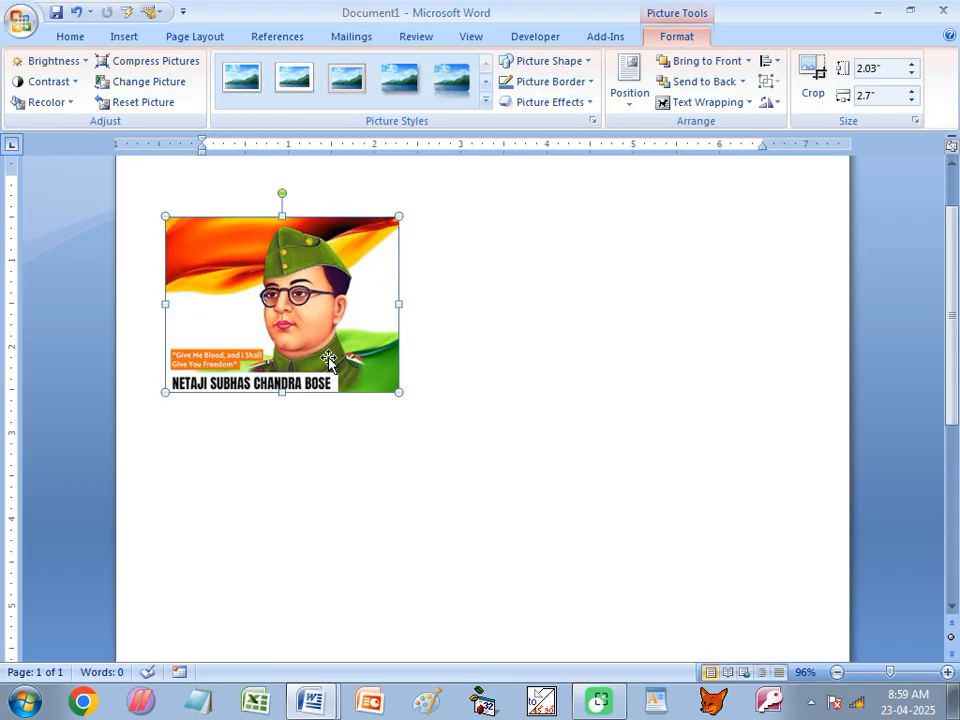
left_click(590, 265)
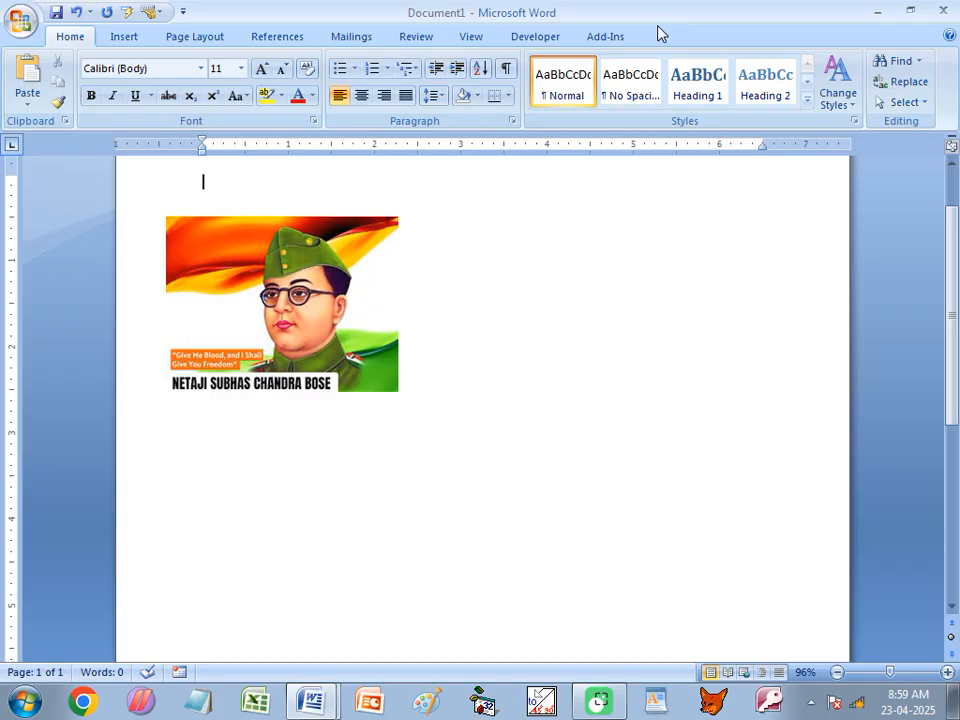
double_click(330, 322)
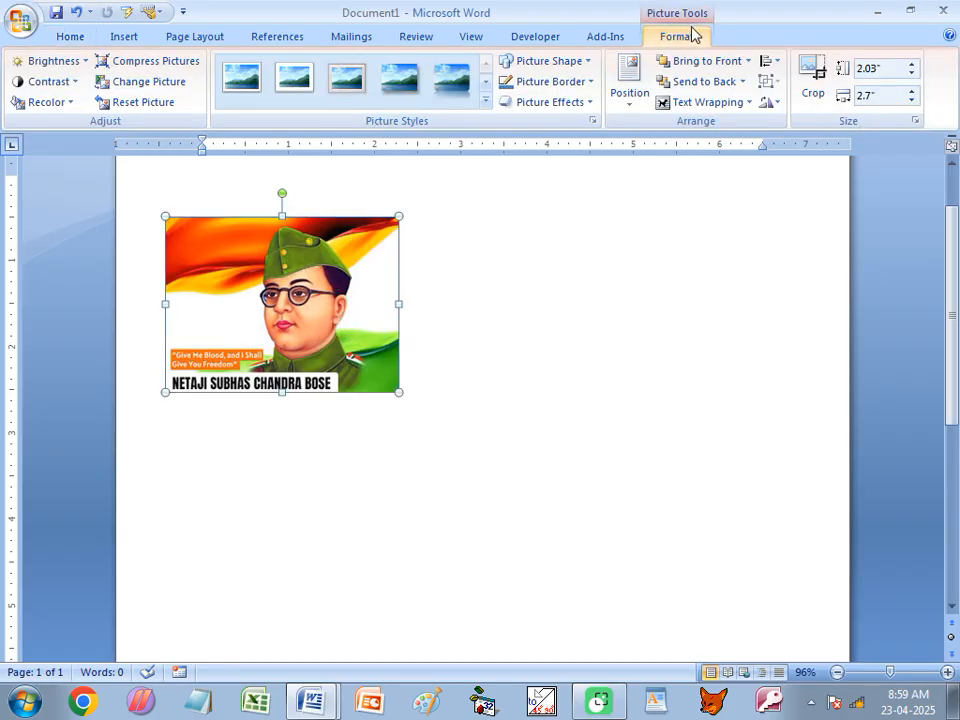
left_click(516, 297)
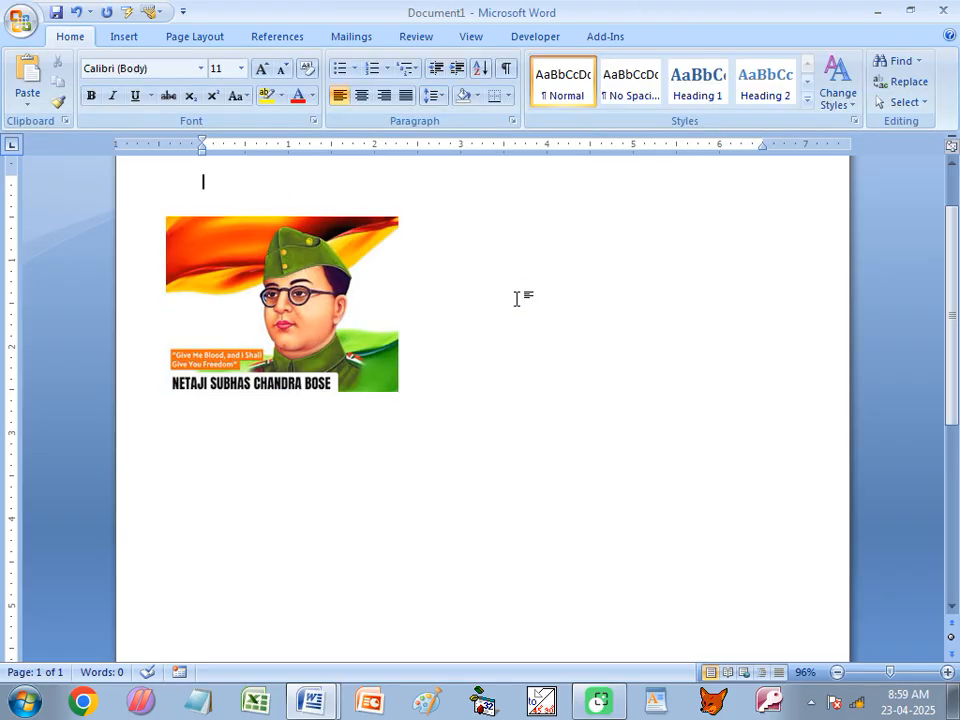
Step: Enlarge the picture to about 3.24" high by 4.15" wide and move it toward the middle of the page
double_click(240, 301)
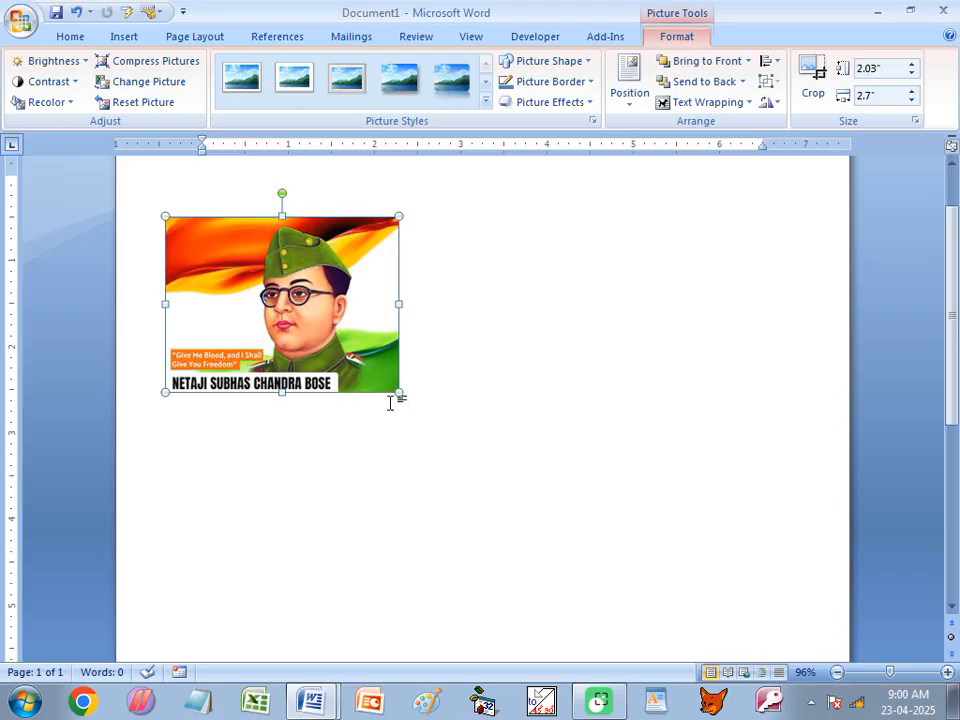
left_click_drag(396, 394, 516, 496)
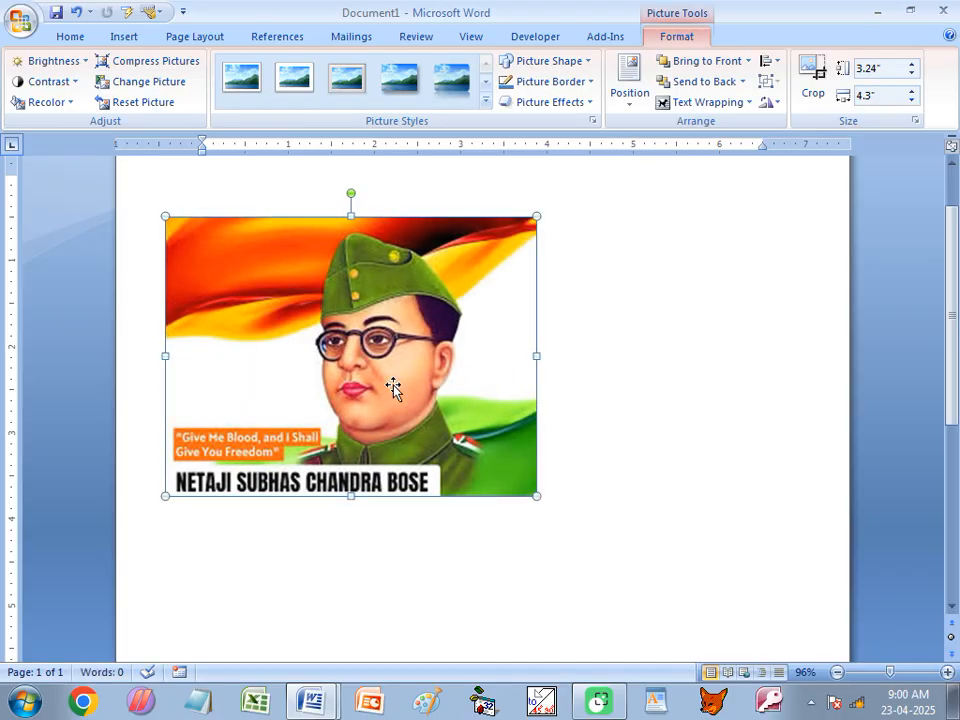
left_click_drag(536, 355, 724, 354)
mouse_move(534, 370)
left_mouse_down()
mouse_move(503, 373)
mouse_move(524, 370)
left_mouse_up()
left_click_drag(377, 355, 525, 364)
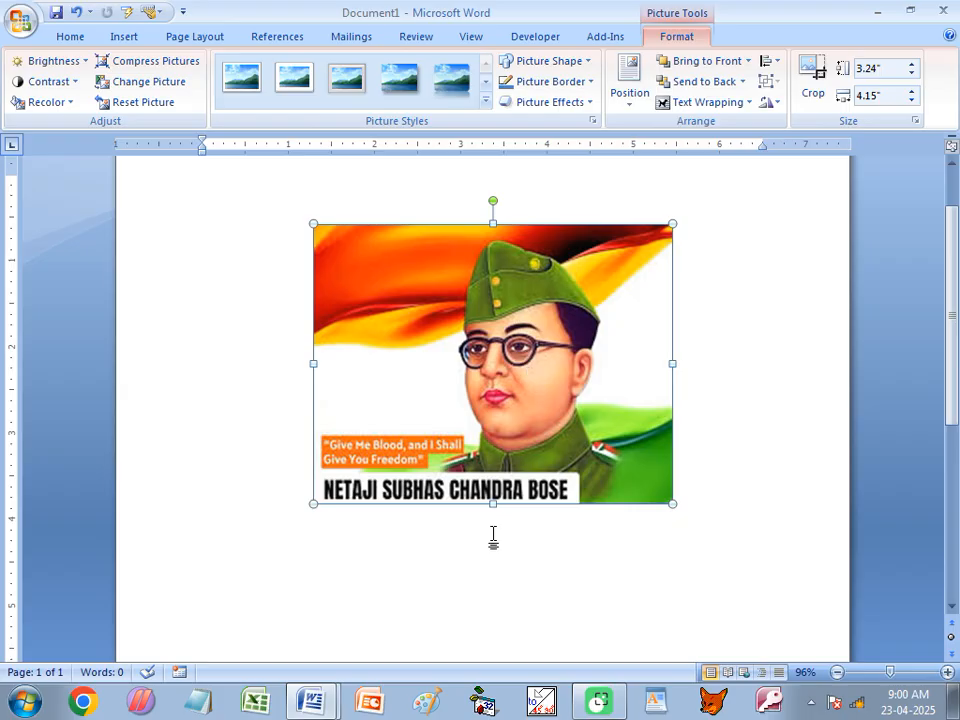
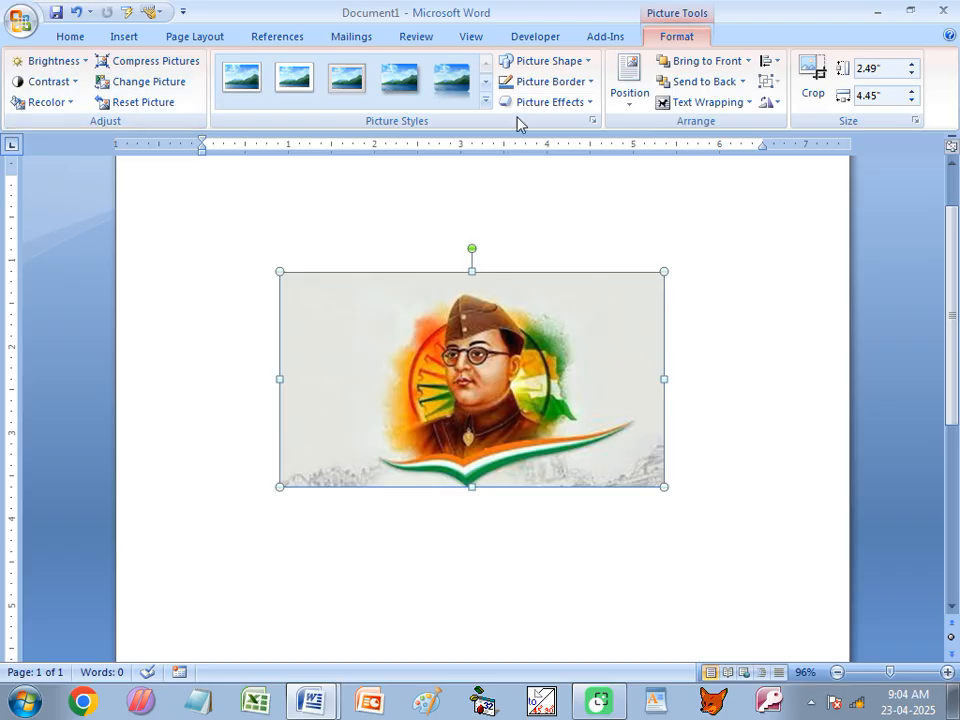
Step: Apply the Explosion 2 shape to the picture and replace the image with download.jpg from the picture folder
left_click(537, 62)
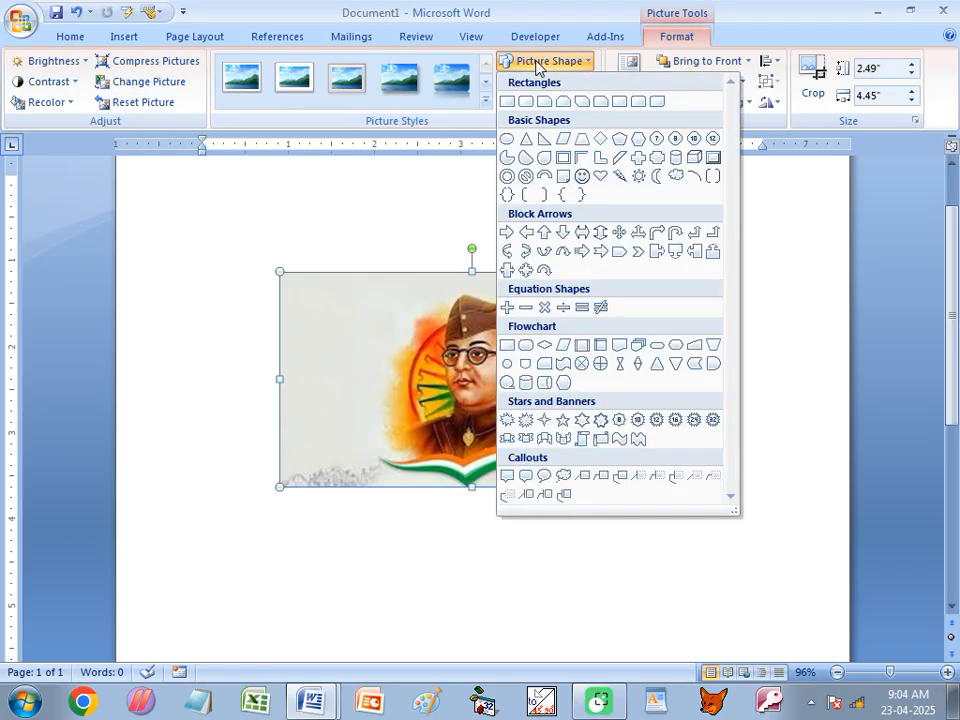
left_click(526, 420)
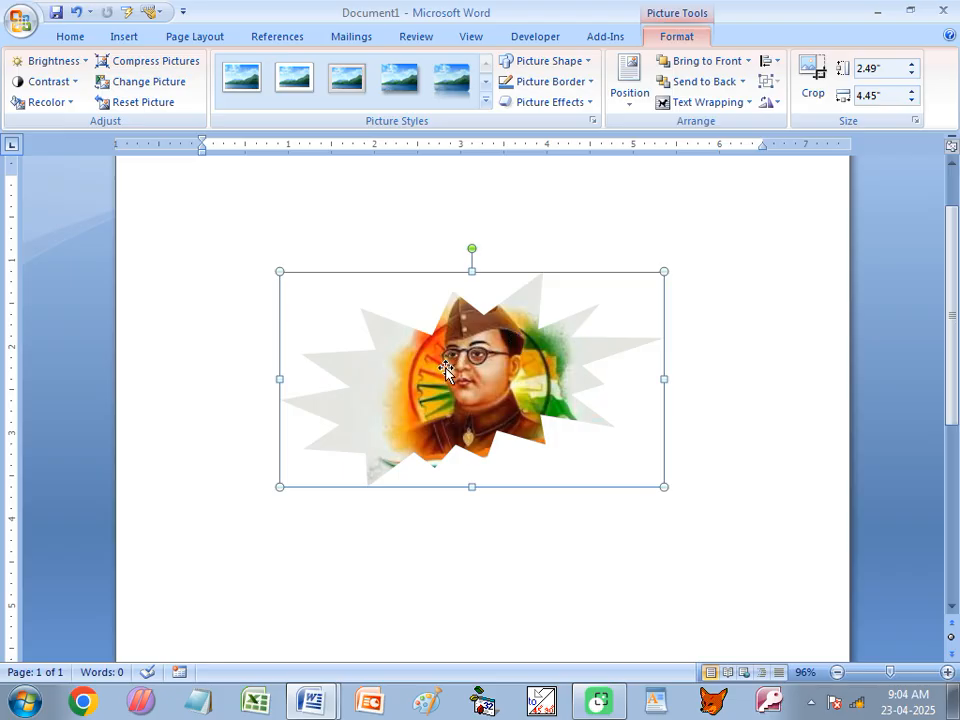
left_click(150, 84)
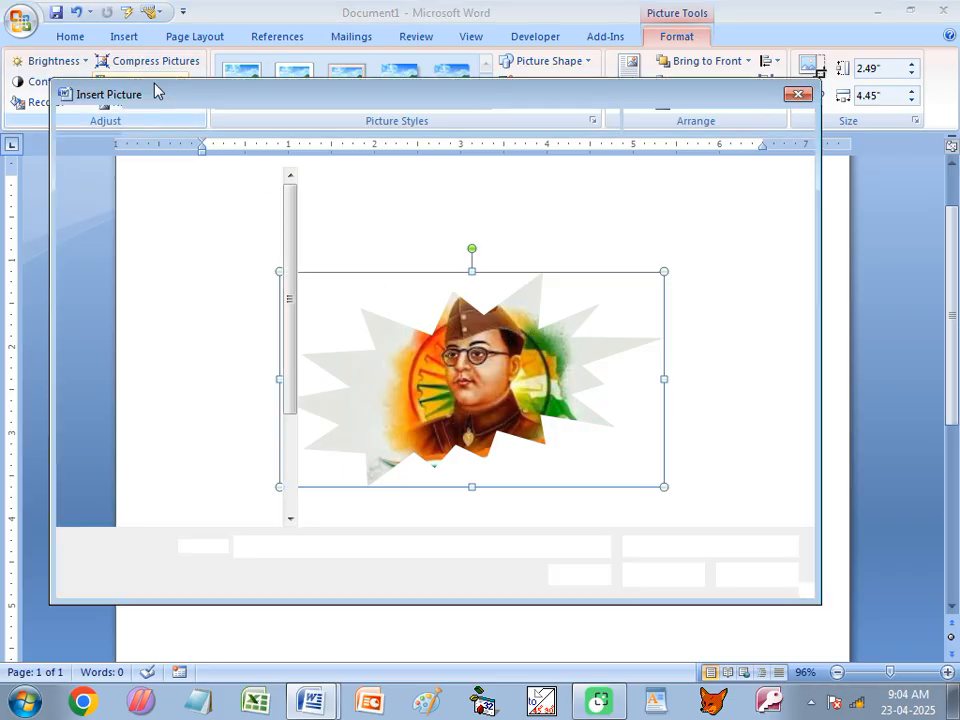
left_click(462, 228)
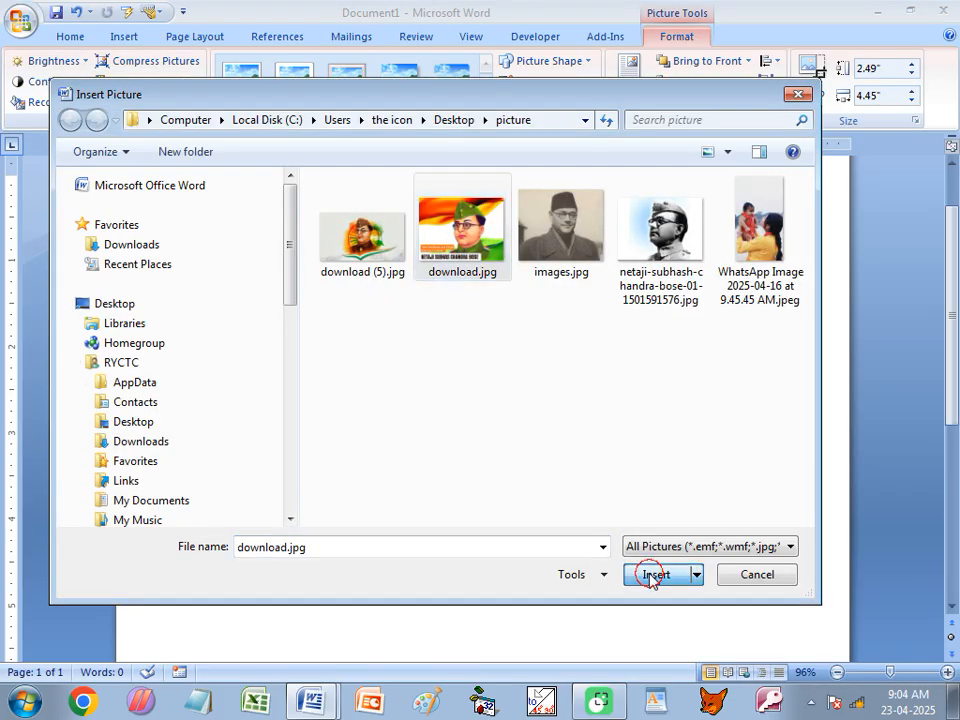
left_click(651, 576)
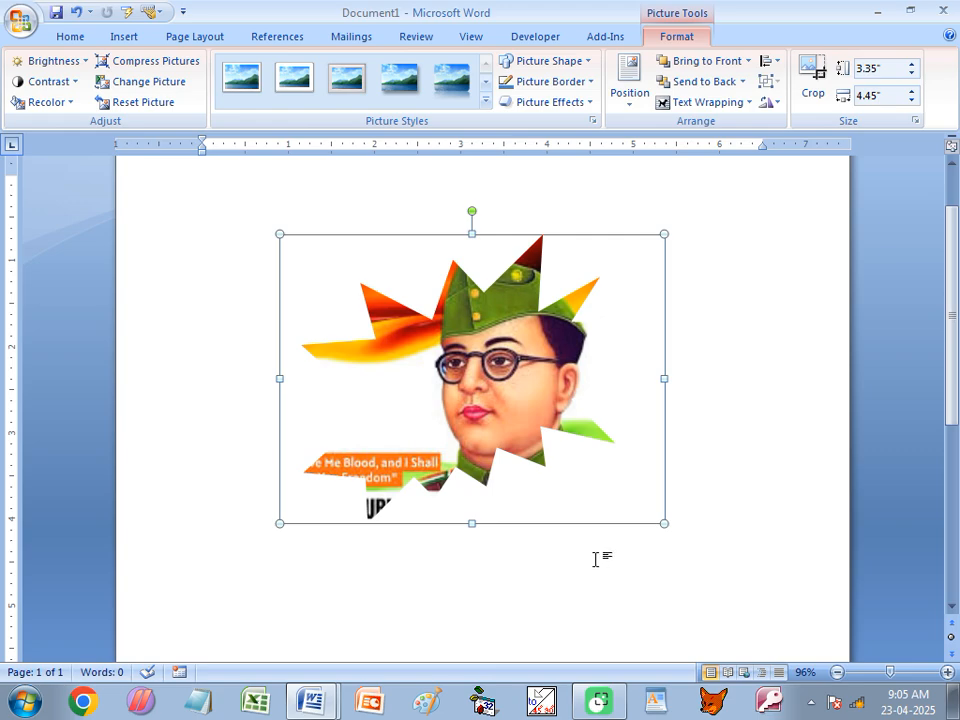
Step: Change the starburst picture's shape to a plain rectangle
left_click(533, 64)
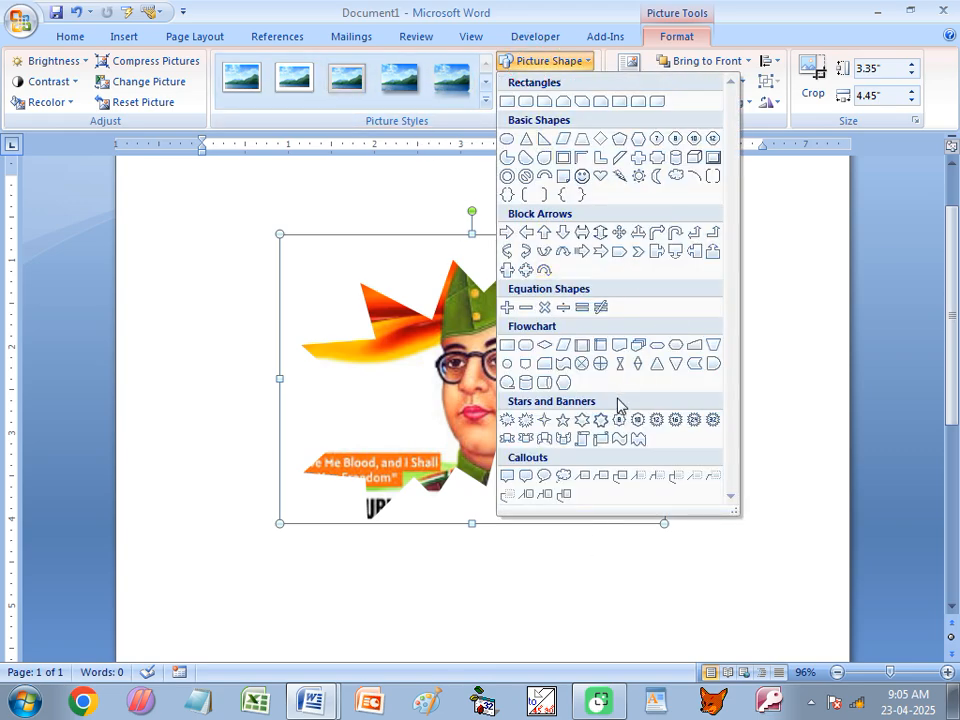
left_click(418, 407)
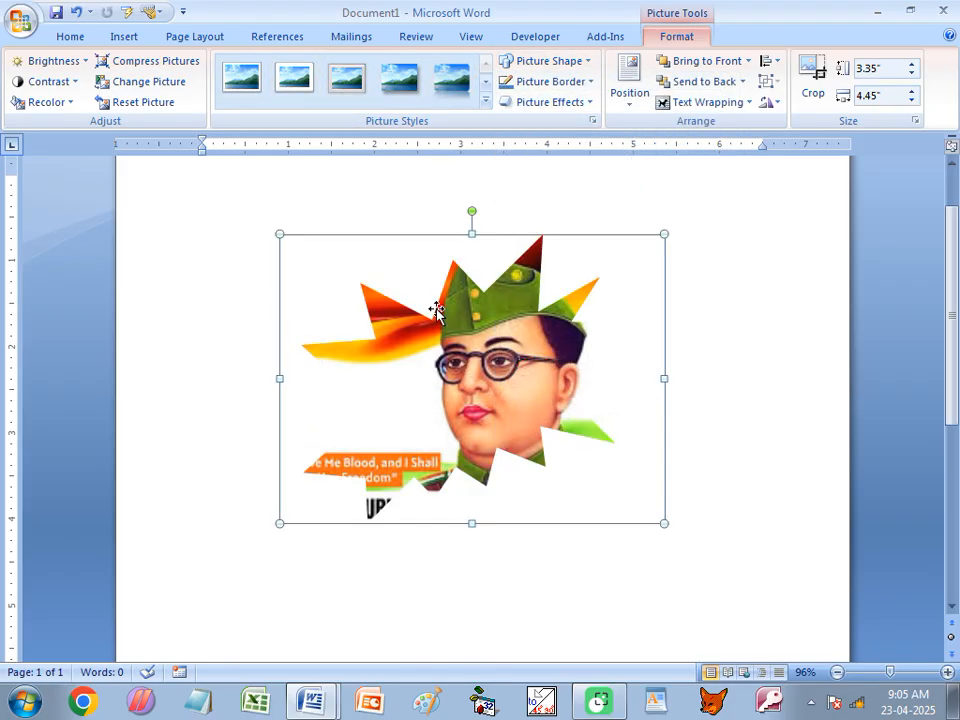
left_click(516, 63)
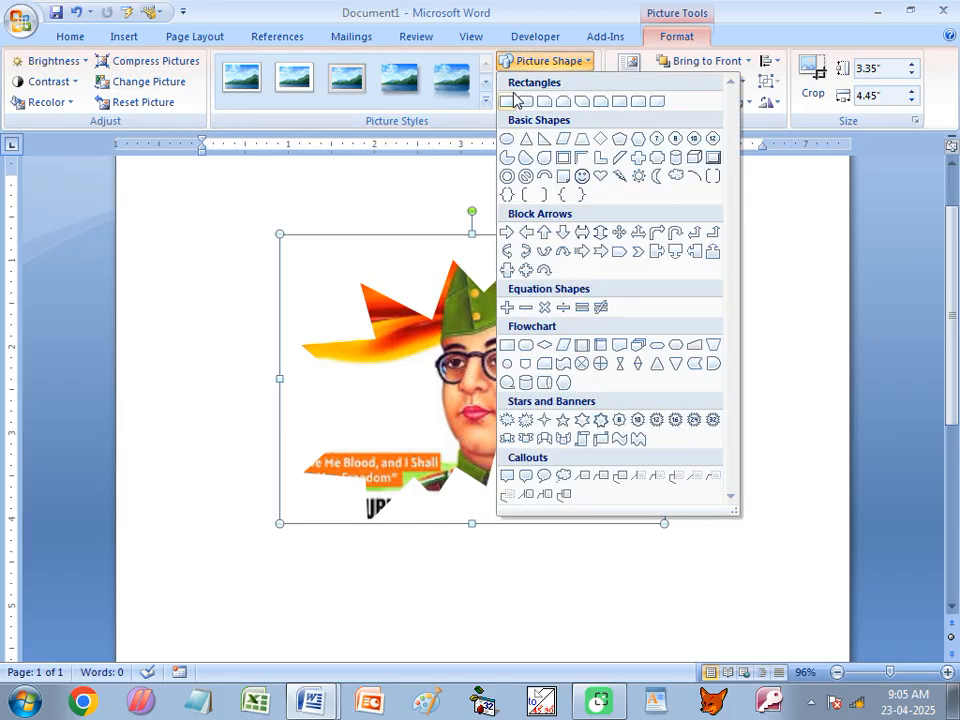
left_click(510, 102)
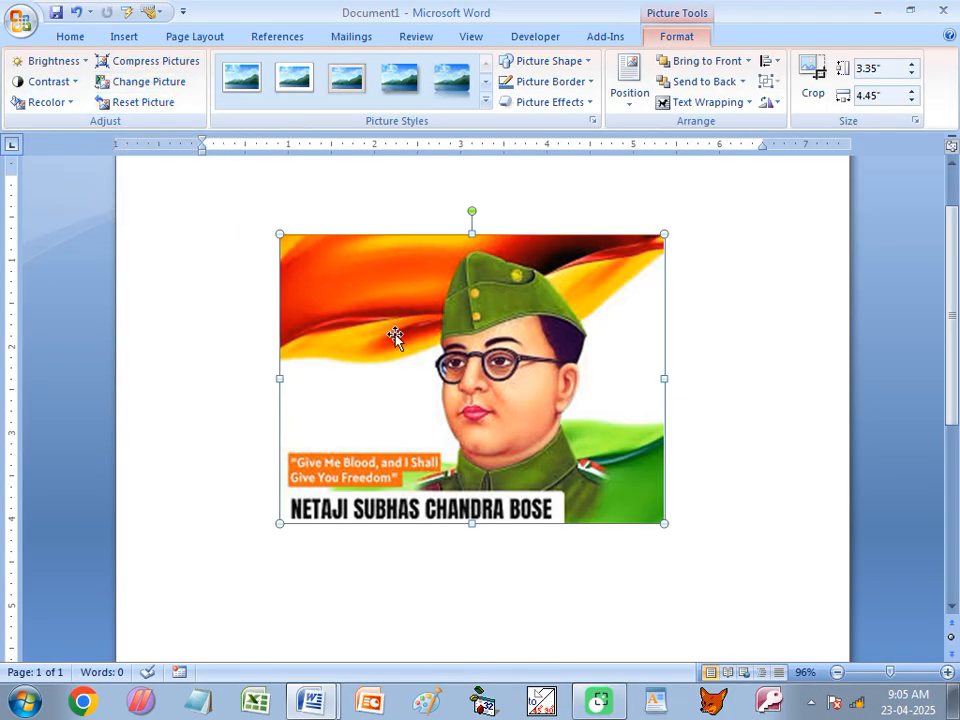
Step: Reset the picture to its original size, enlarge it to about 4.25" by 5.64", and reset it again
left_click(116, 106)
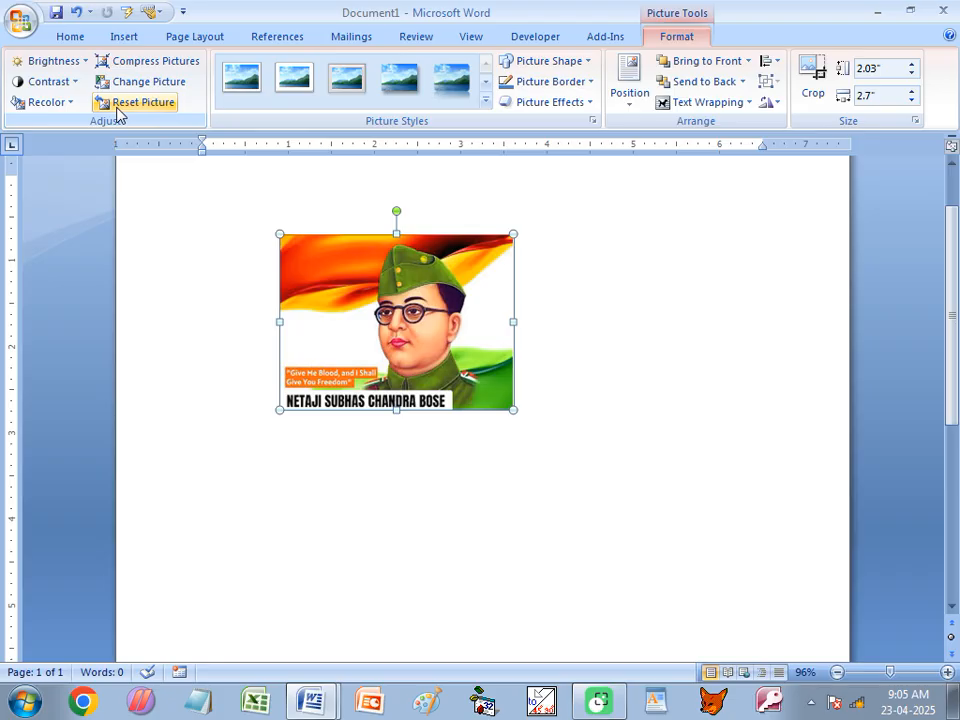
left_click_drag(515, 412, 709, 606)
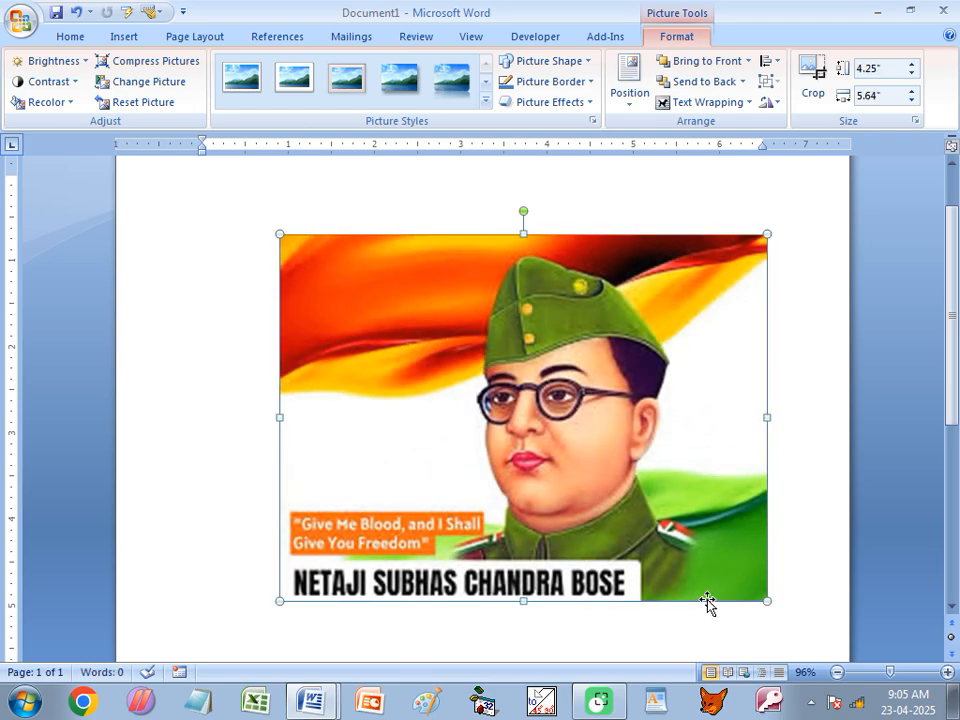
left_click(148, 104)
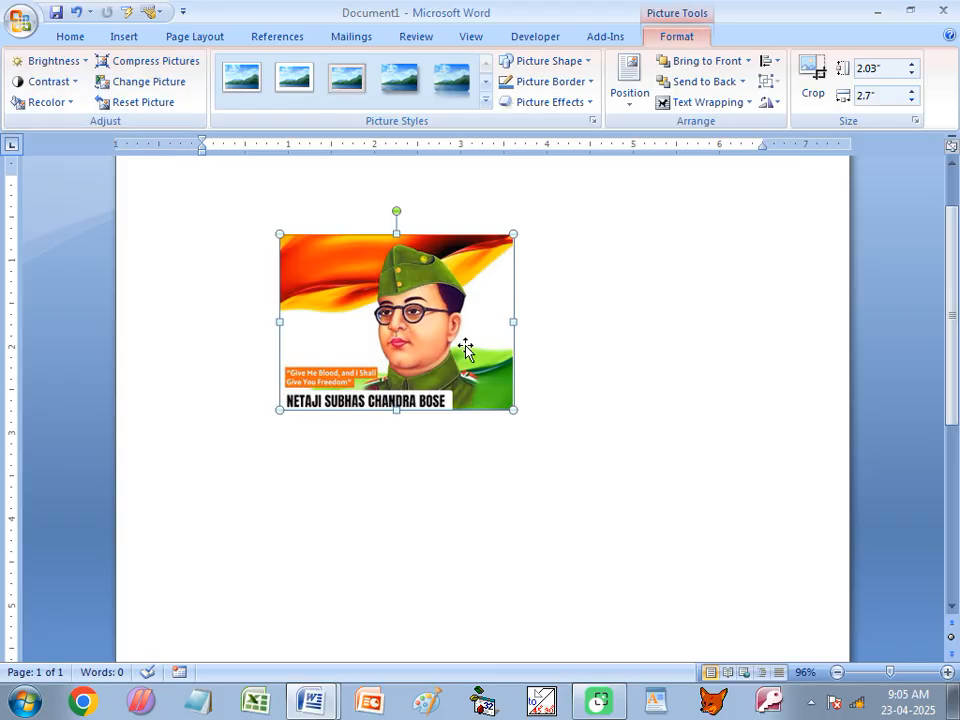
Step: Move the picture lower on the page and apply the tilted, bevelled picture style with rounded corners
left_click_drag(465, 346, 514, 492)
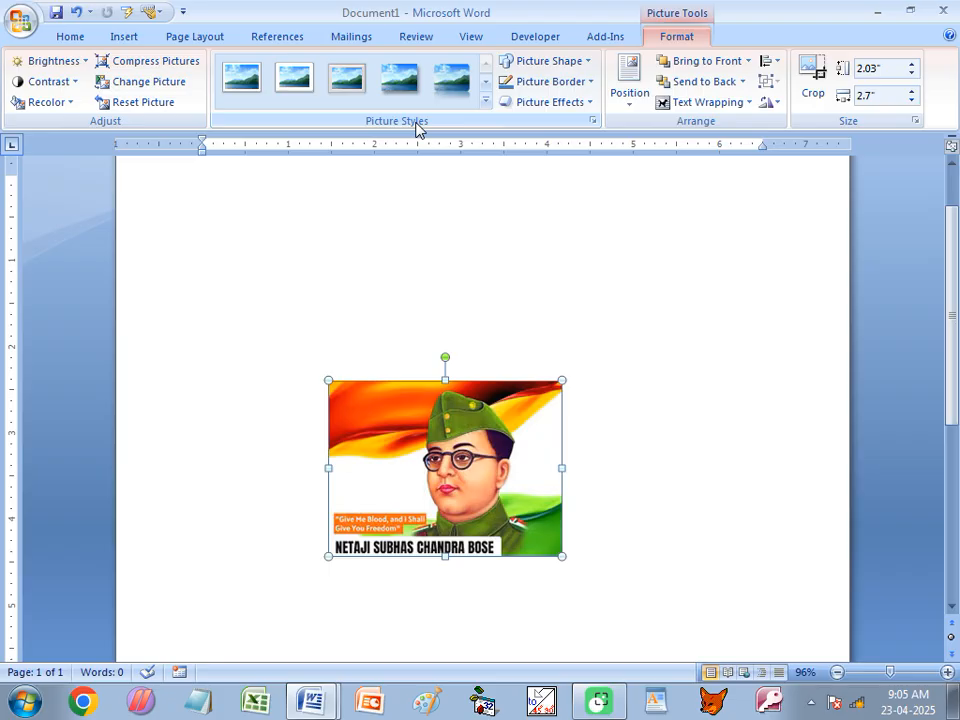
left_click(486, 101)
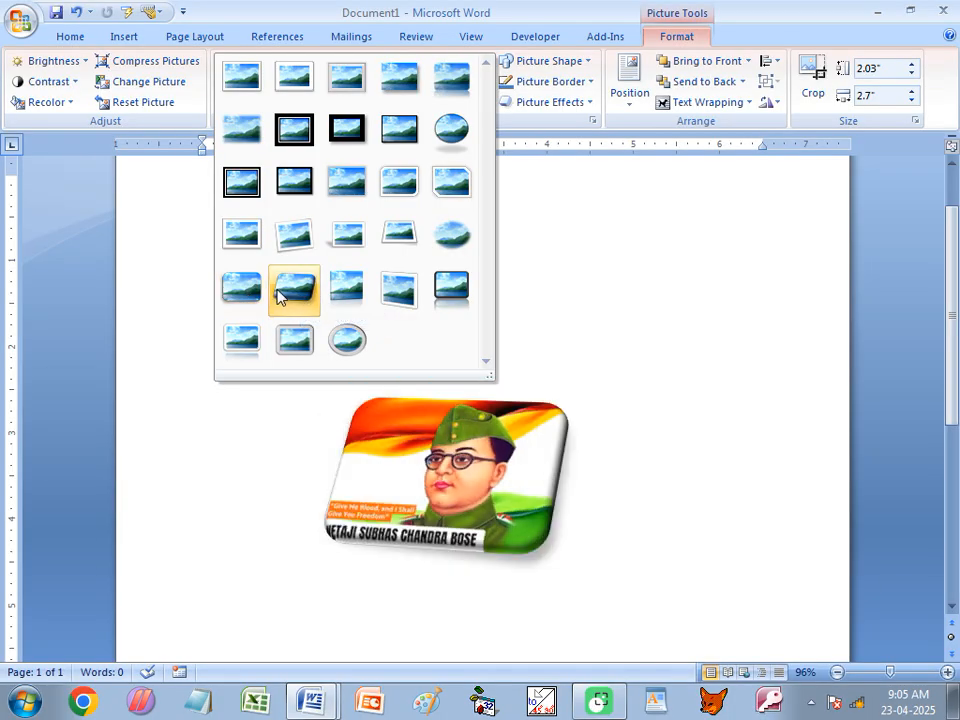
left_click(278, 292)
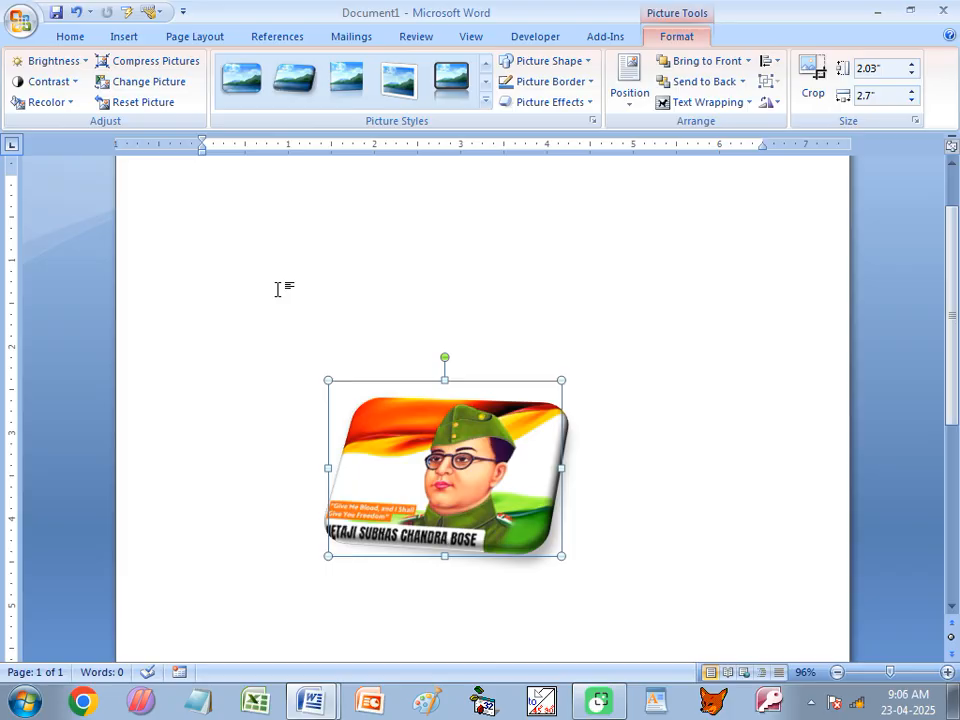
Step: Try replacing the styled picture with download (5).jpg, and undo both the replacement and the picture style
left_click(140, 82)
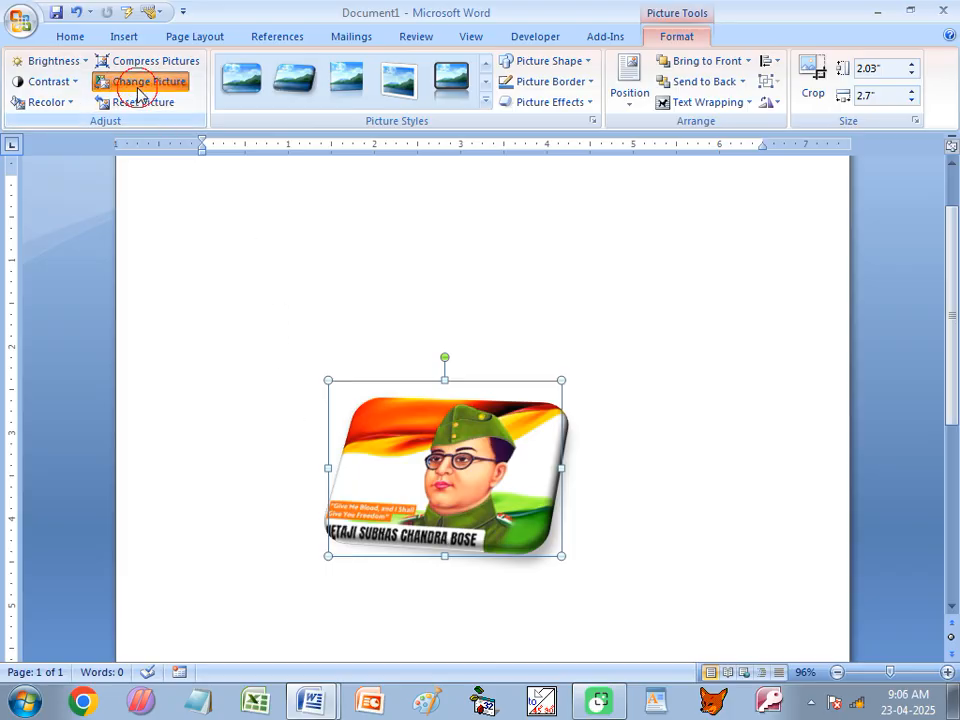
left_click(392, 256)
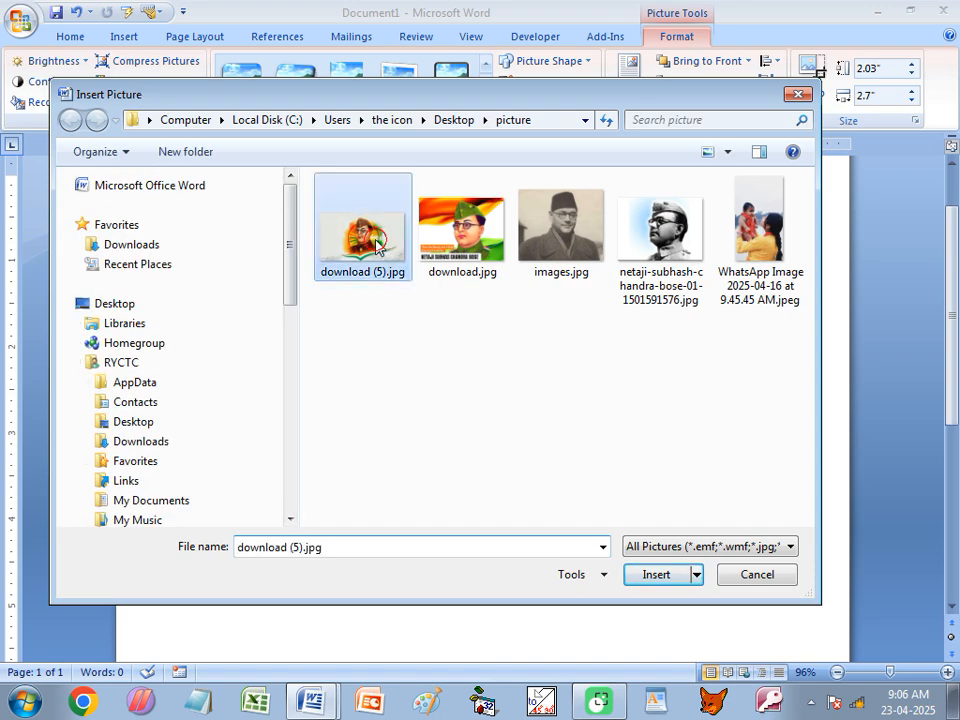
left_click(655, 575)
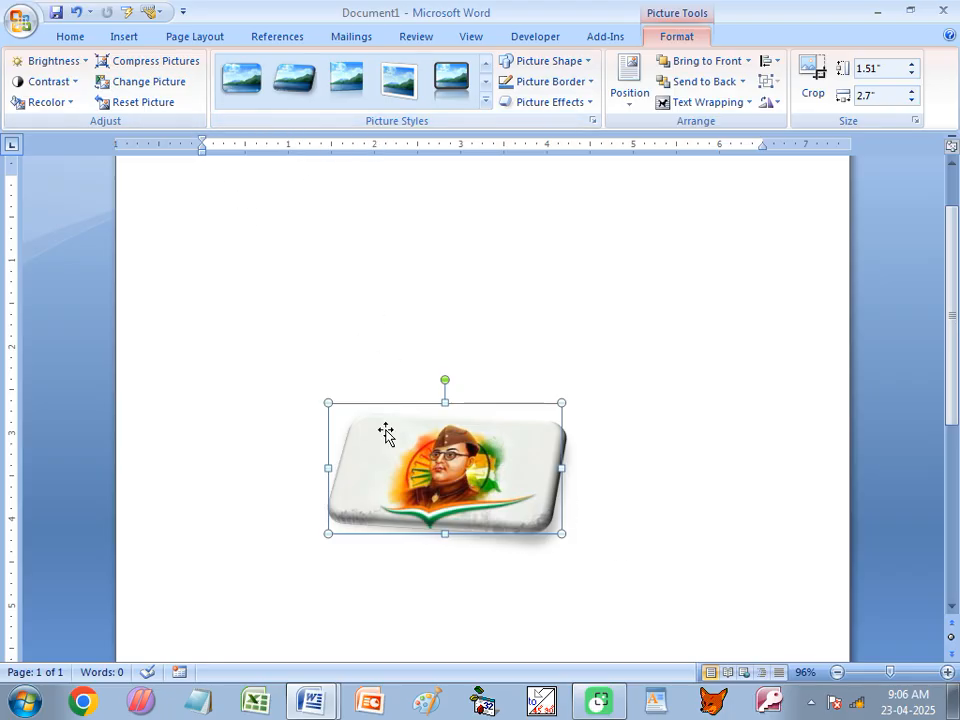
key("ctrl+z")
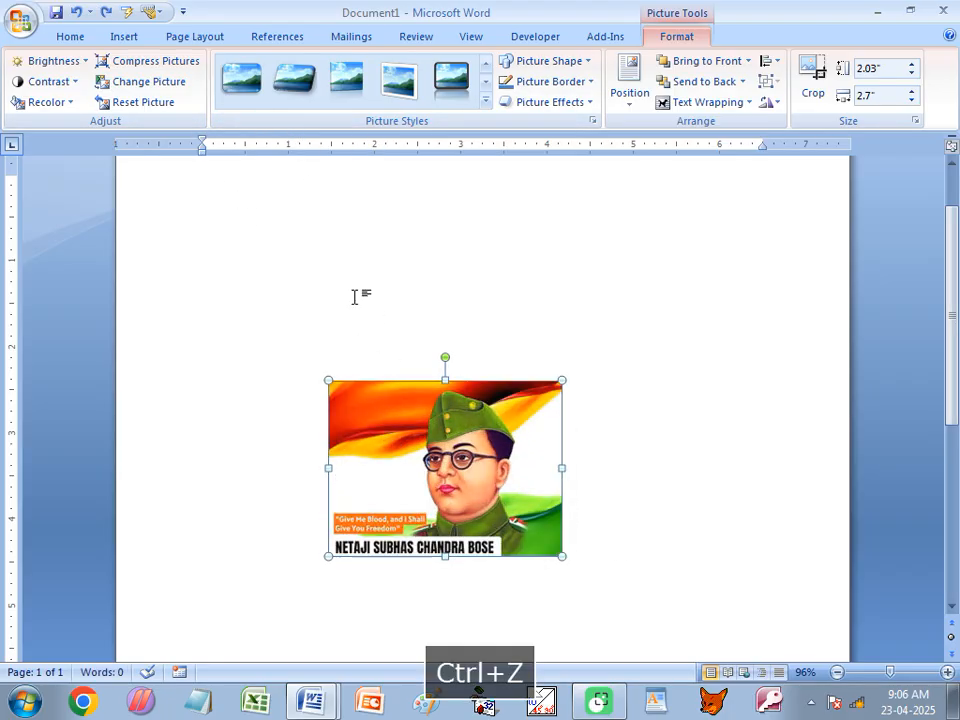
Step: Preview the Soft Edge Oval picture style on the picture without applying it
left_click(486, 101)
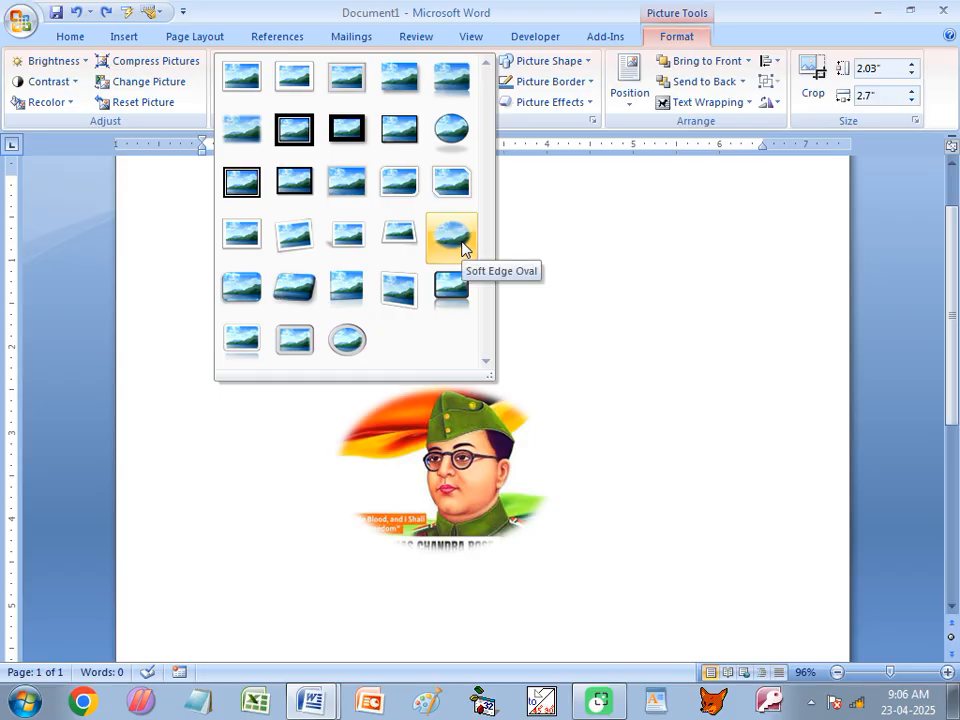
left_click(510, 231)
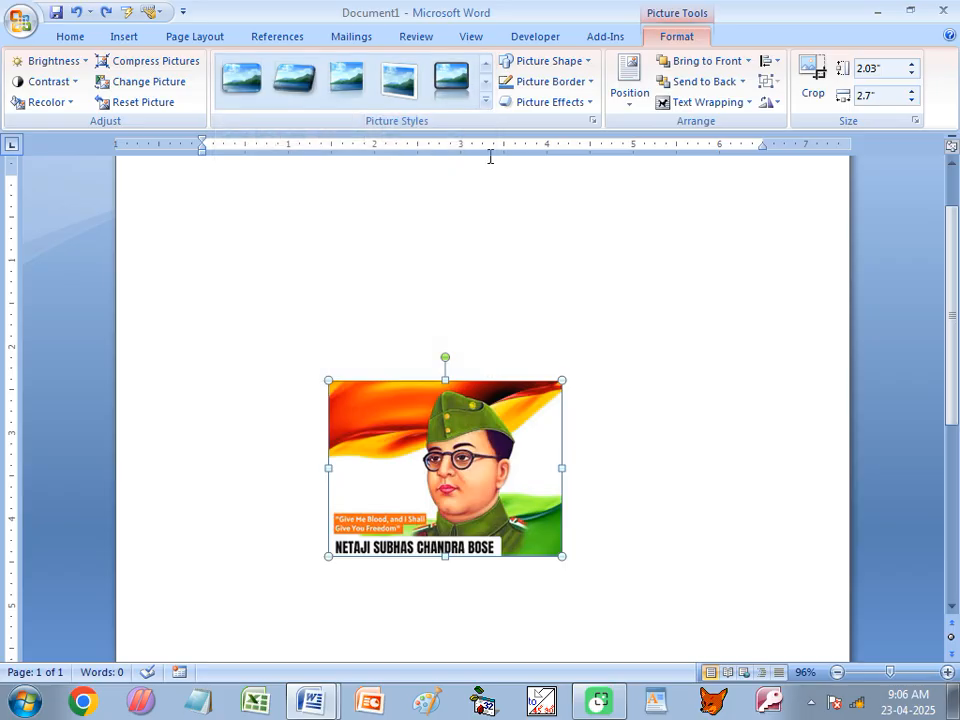
Step: Give the picture a heart shape and move it up and toward the page's left margin
left_click(562, 66)
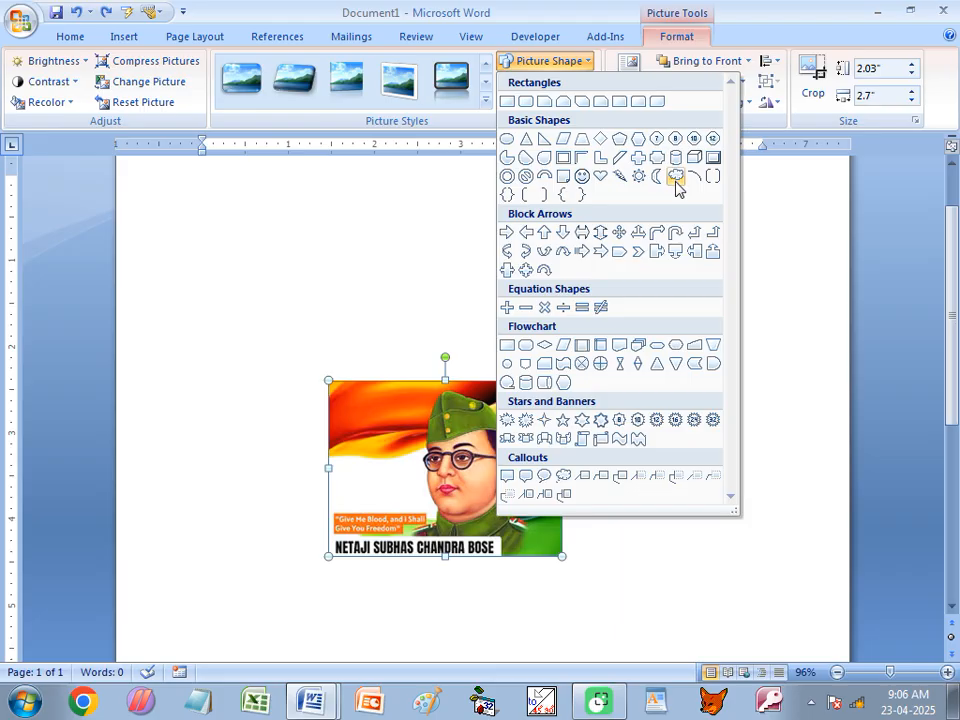
left_click(600, 178)
left_click_drag(407, 499, 330, 348)
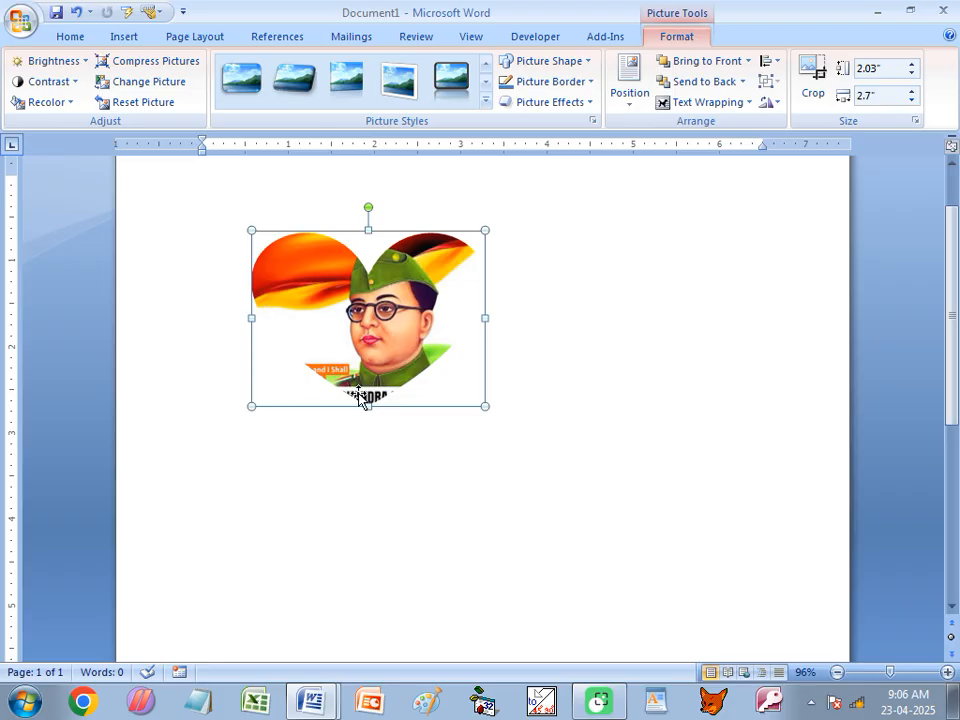
Step: Add a border in Black, Text 1 around the heart-shaped picture
left_click(548, 84)
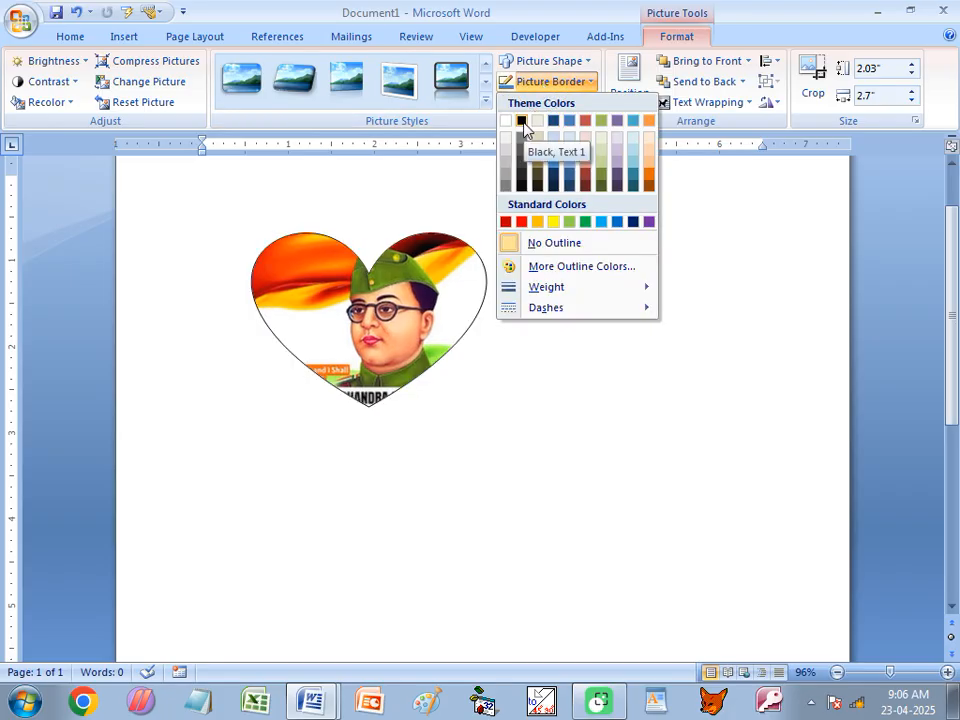
left_click(522, 122)
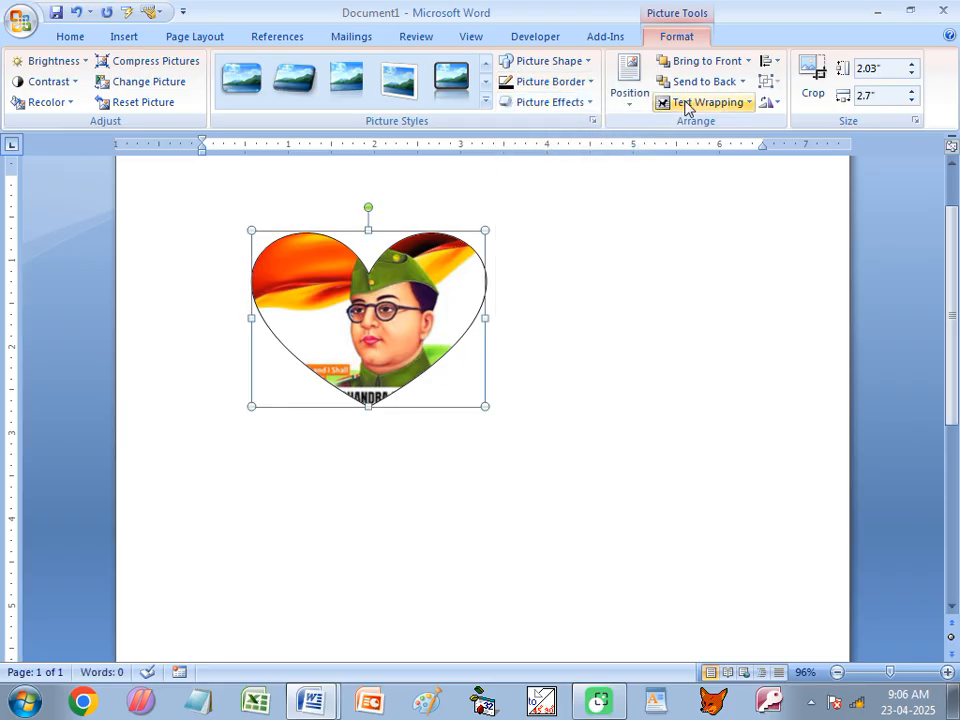
Step: Try the cloud, 12-point star and teardrop shapes on the bordered picture
left_click(550, 64)
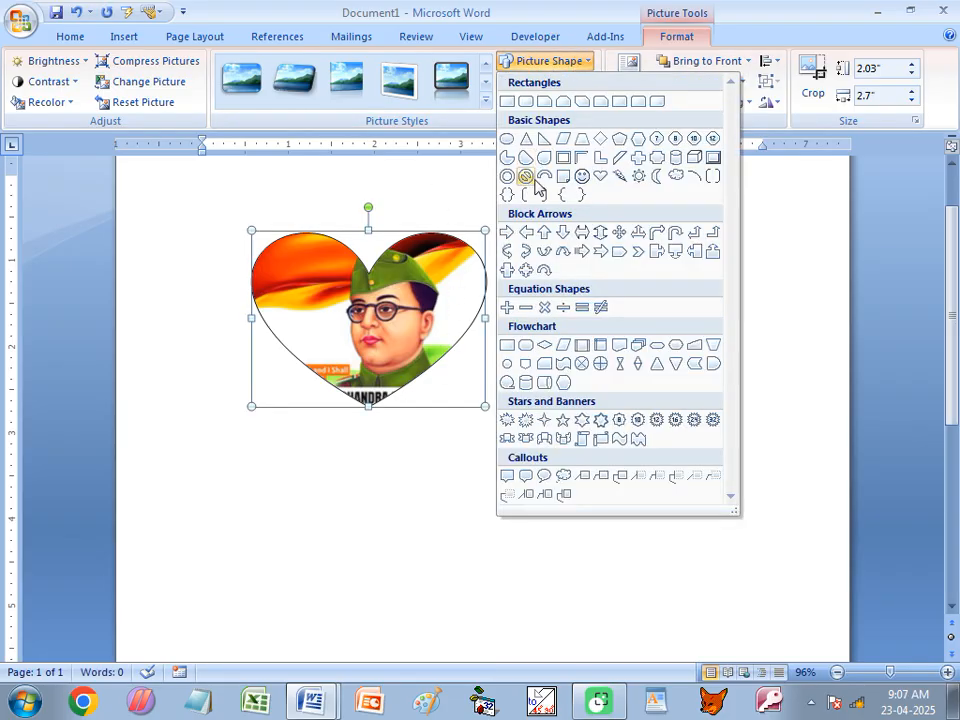
left_click(677, 177)
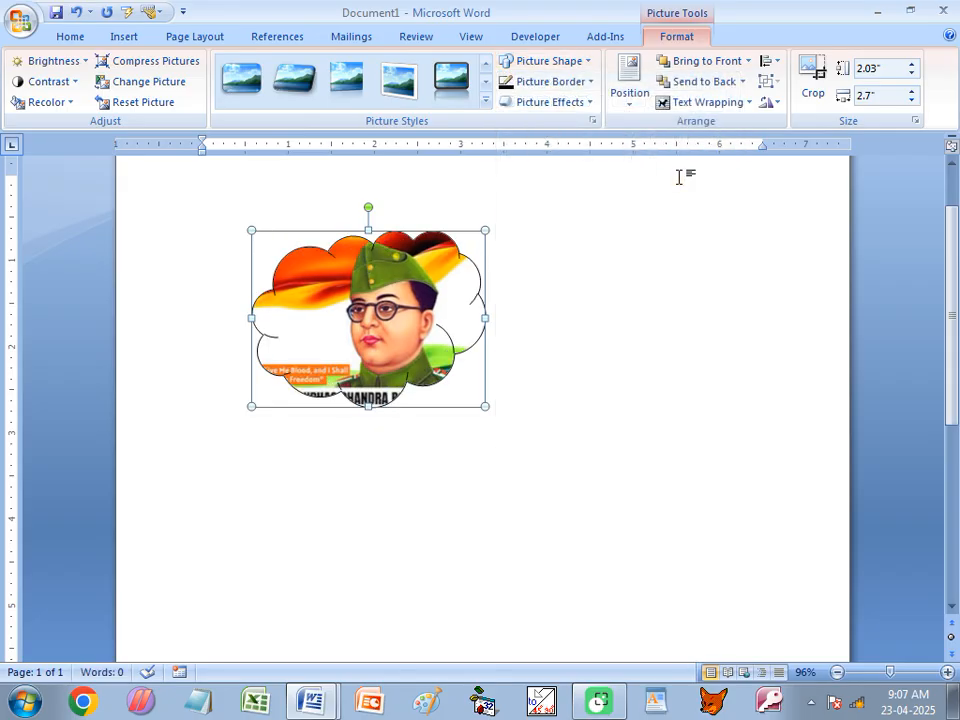
left_click(550, 63)
left_click(658, 422)
left_click(551, 63)
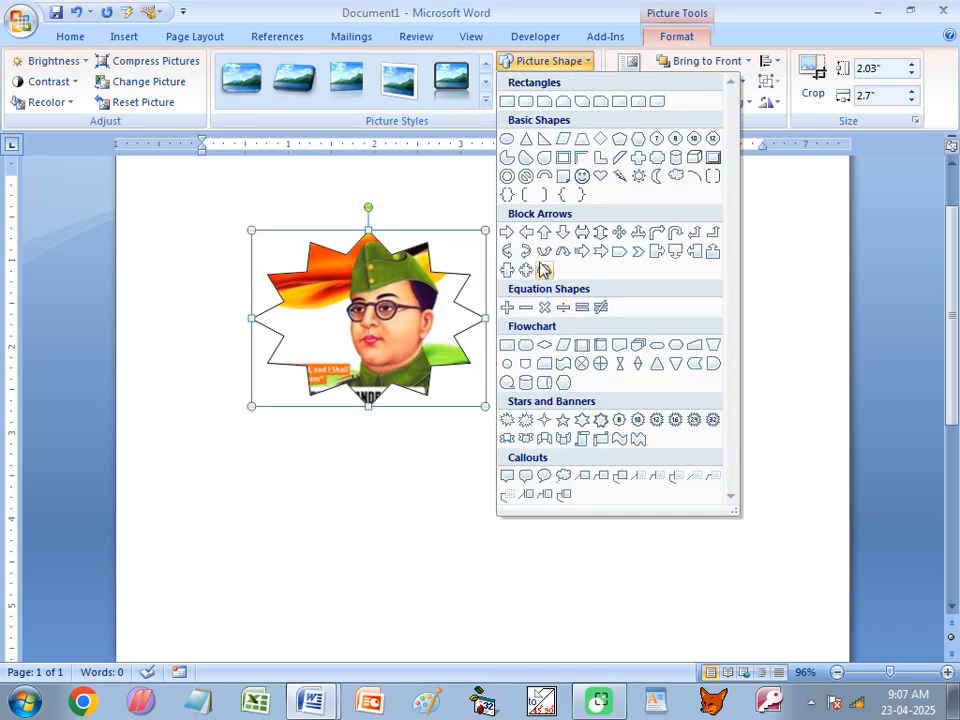
left_click(545, 157)
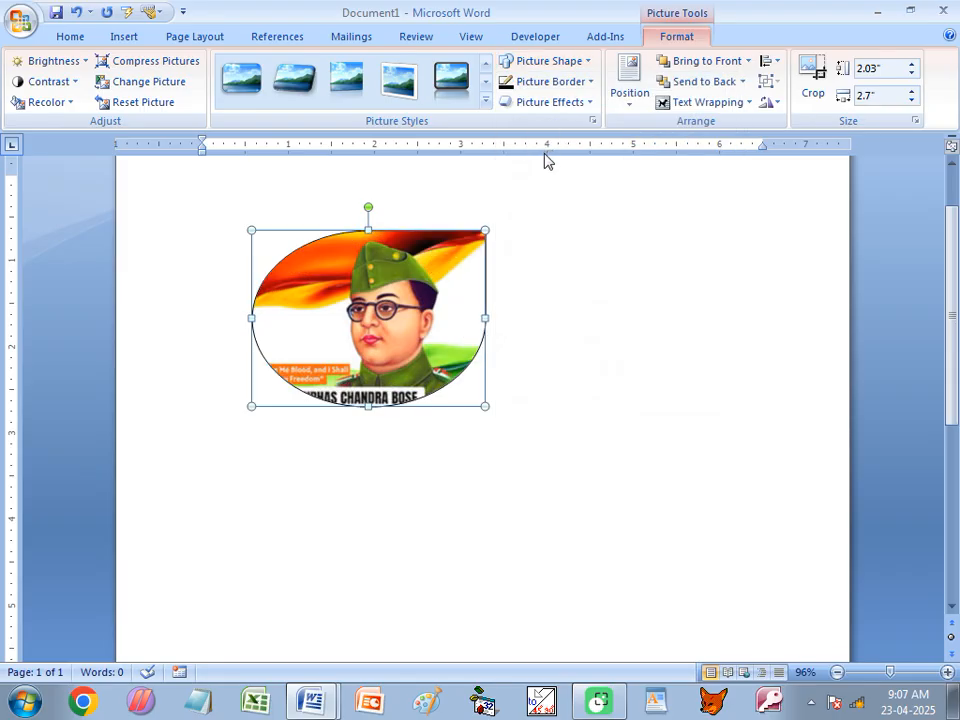
Step: Set the bordered picture's shape back to a rectangle
left_click(512, 61)
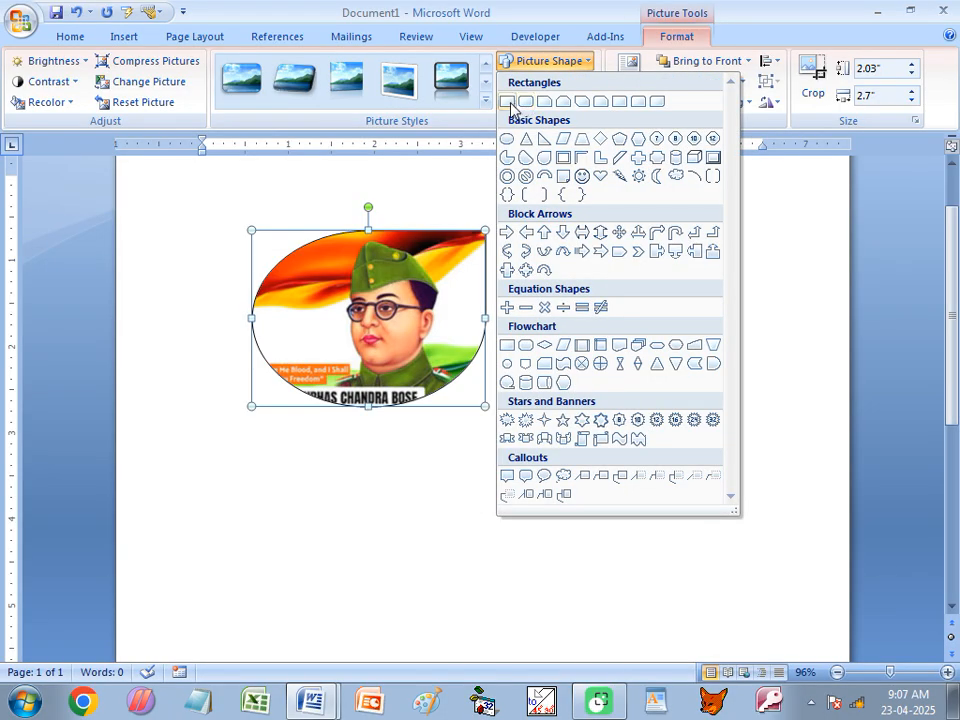
left_click(511, 103)
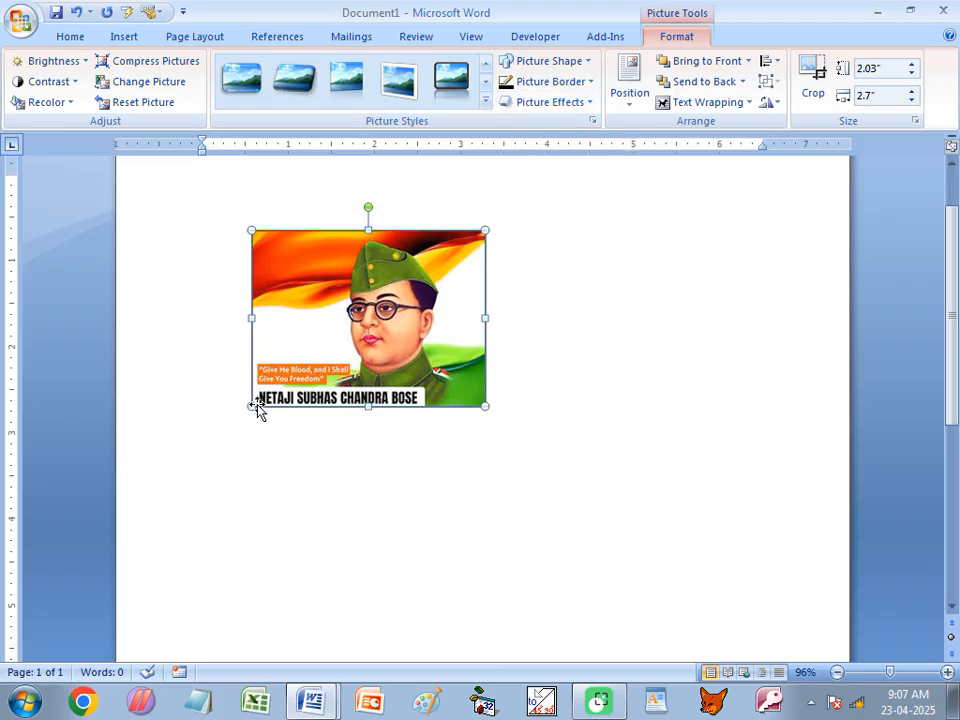
Step: Set the picture's border to the standard Dark Blue colour and 1½ pt weight, and preview its dash styles
left_click(559, 85)
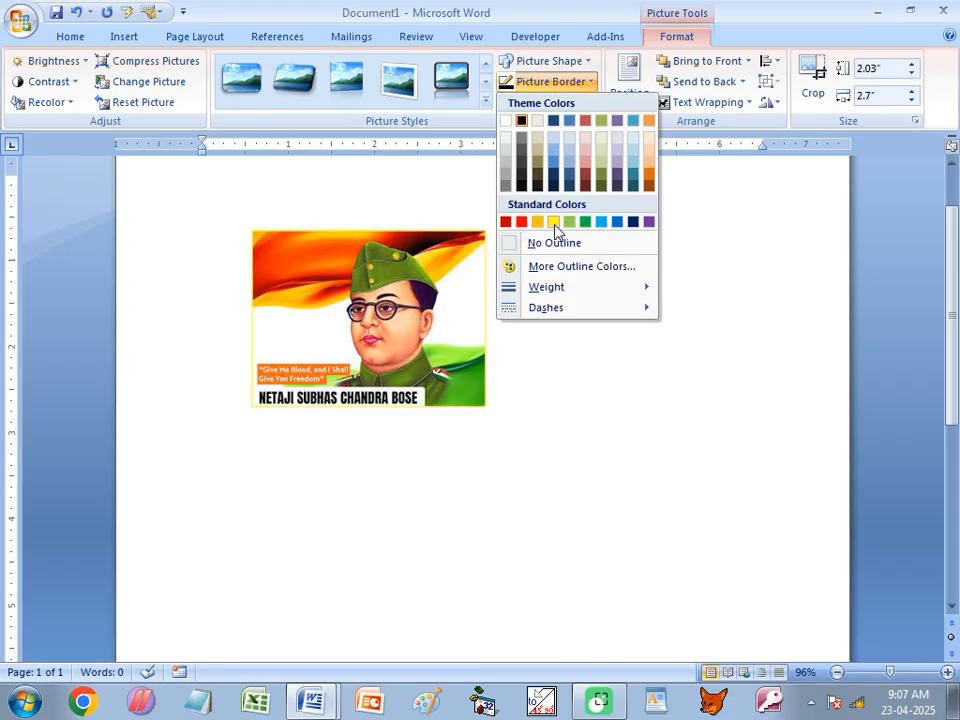
left_click(632, 222)
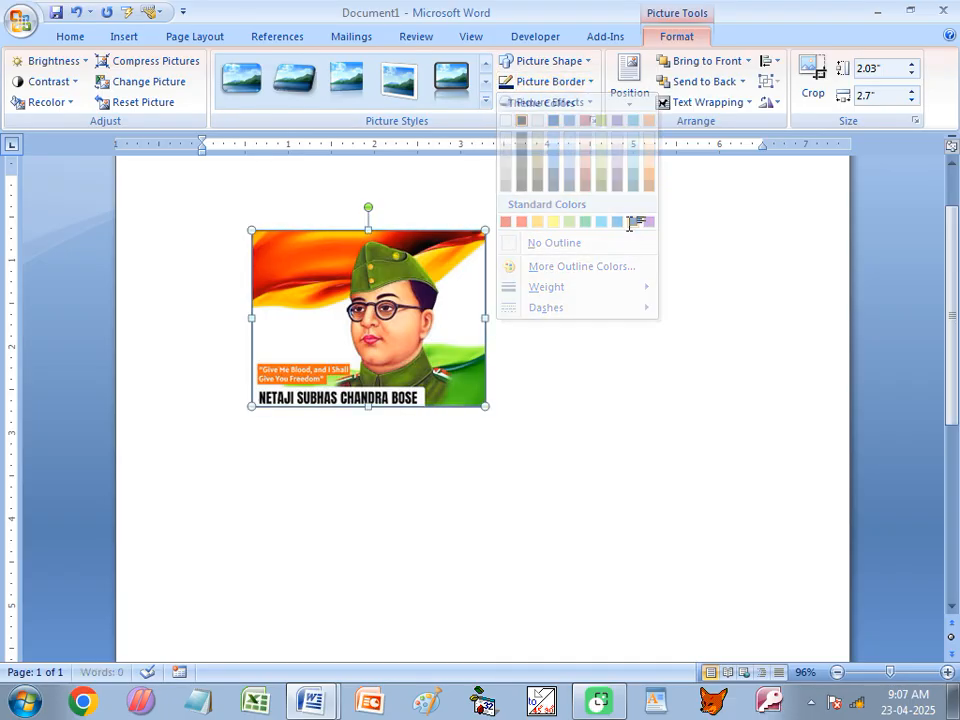
left_click(545, 82)
mouse_move(544, 292)
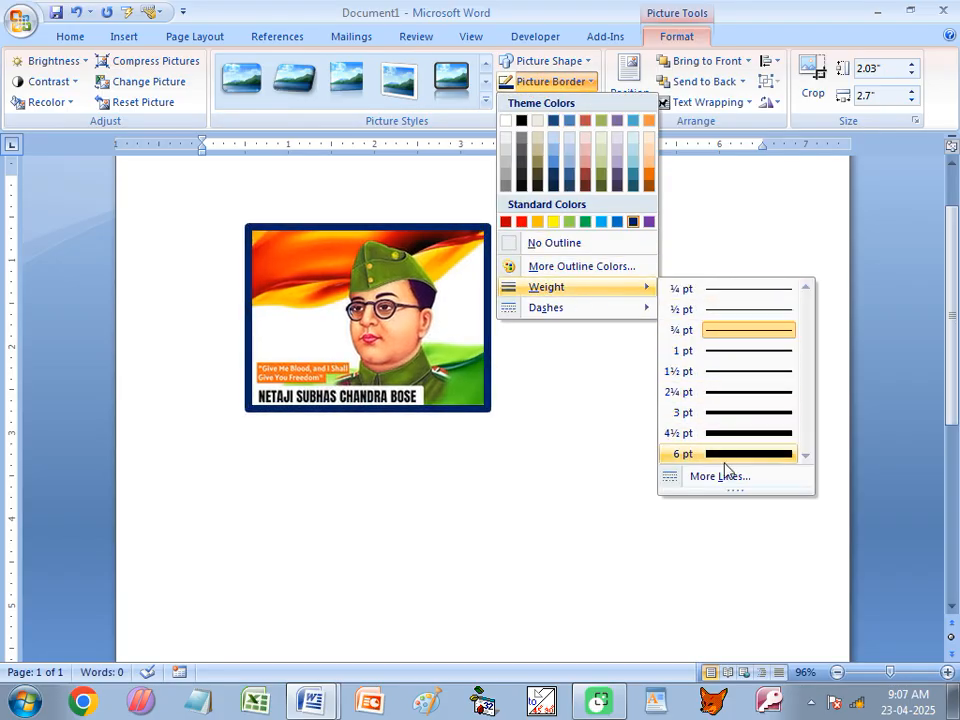
left_click(724, 372)
left_click(552, 81)
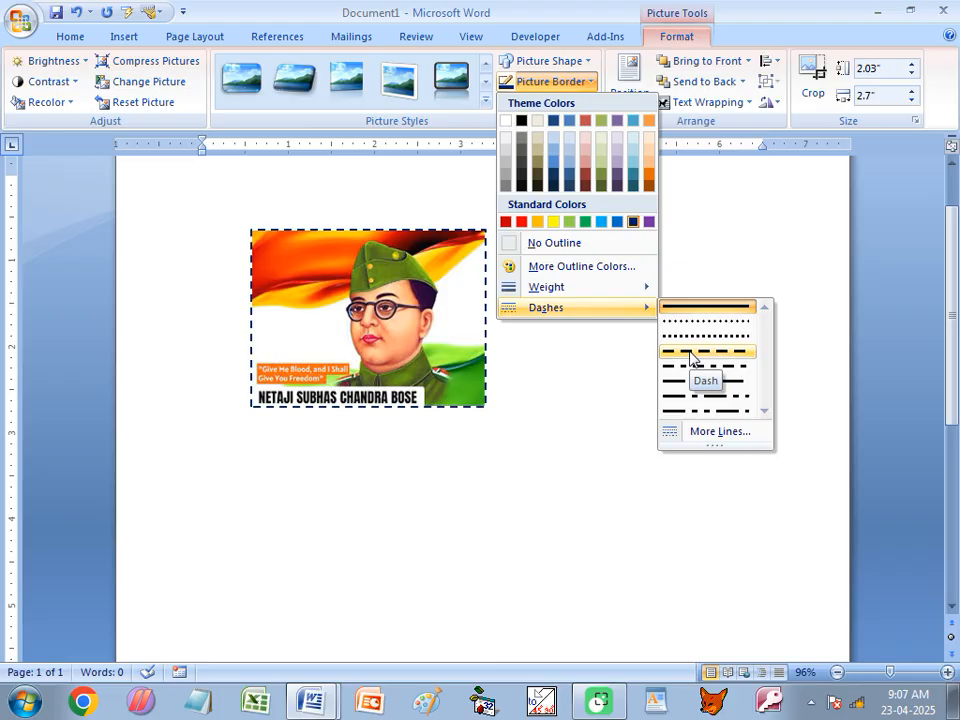
left_click(435, 331)
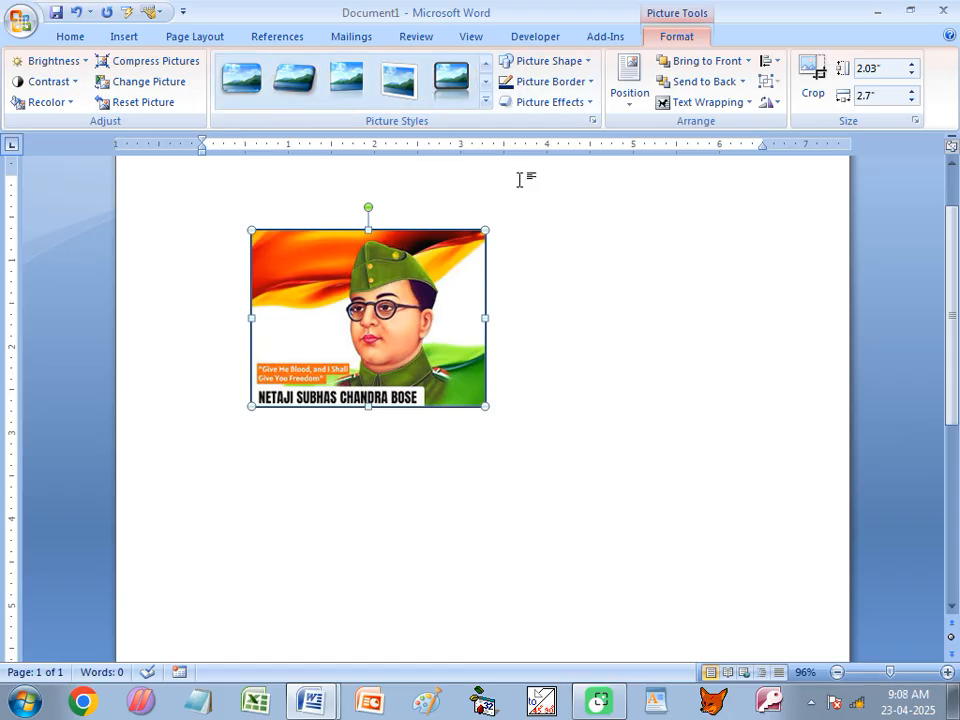
Step: Preview the preset, shadow, reflection and glow effects on the picture without applying any
left_click(553, 104)
mouse_move(555, 145)
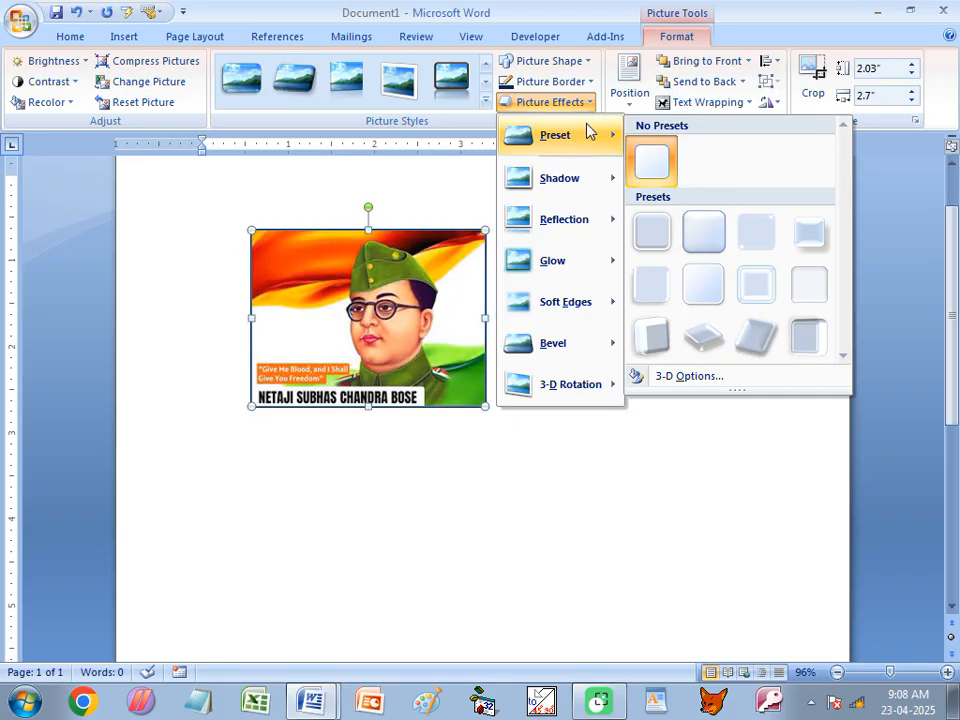
mouse_move(557, 186)
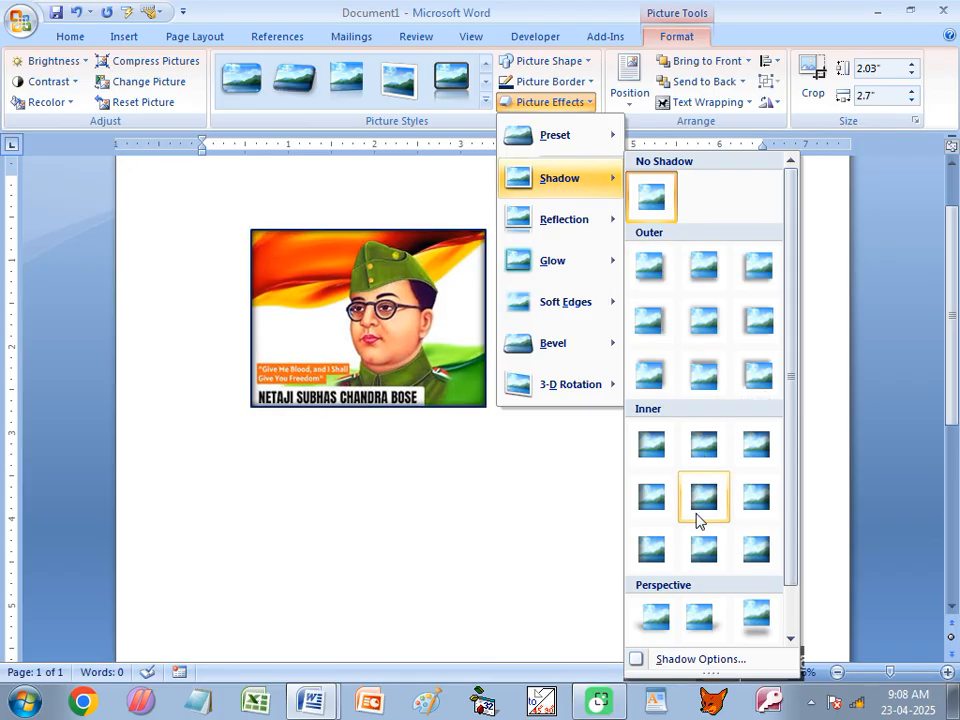
scroll(703, 488, "down", 1)
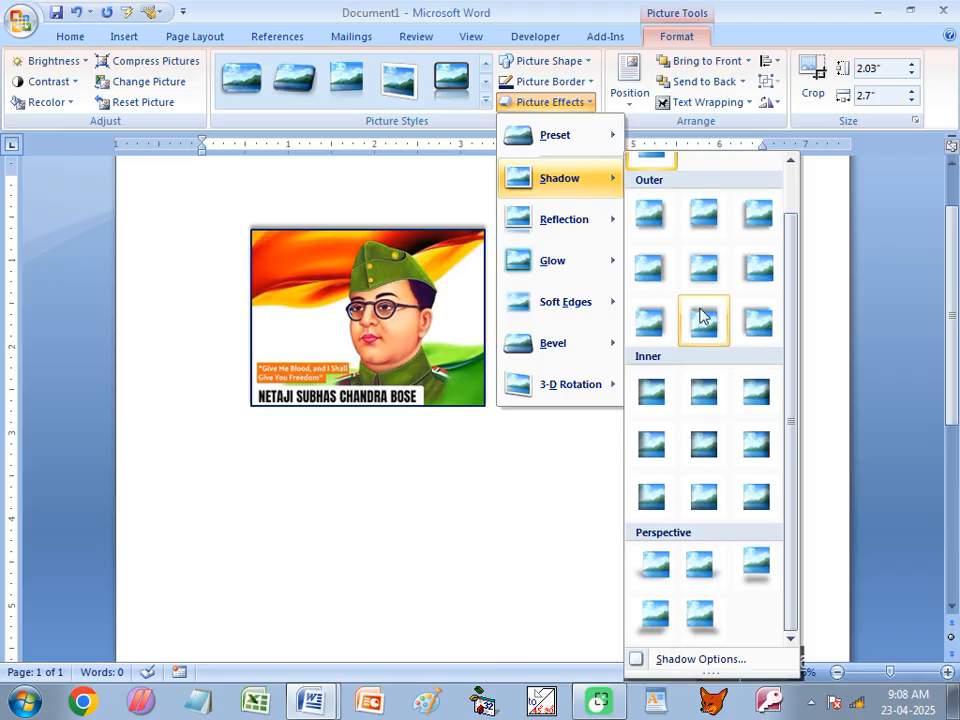
scroll(703, 330, "up", 1)
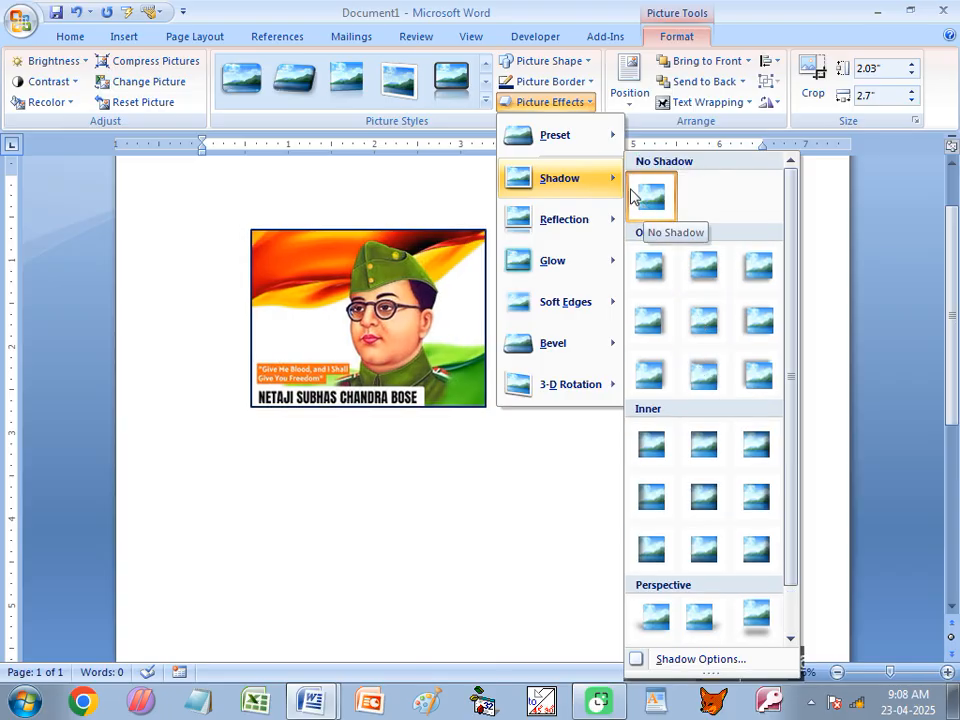
mouse_move(557, 223)
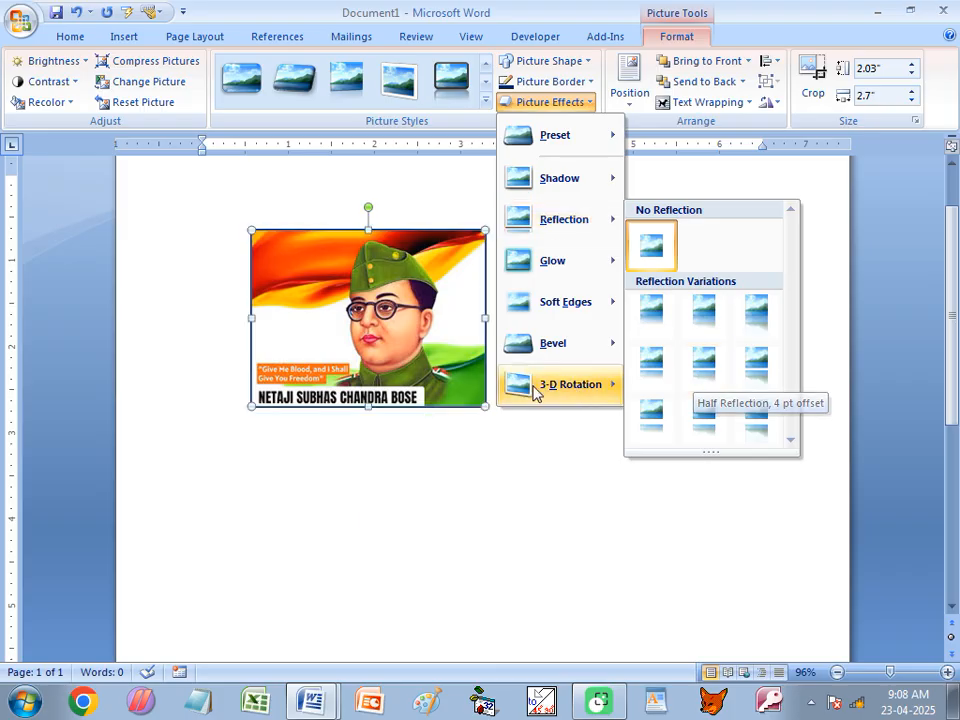
mouse_move(519, 262)
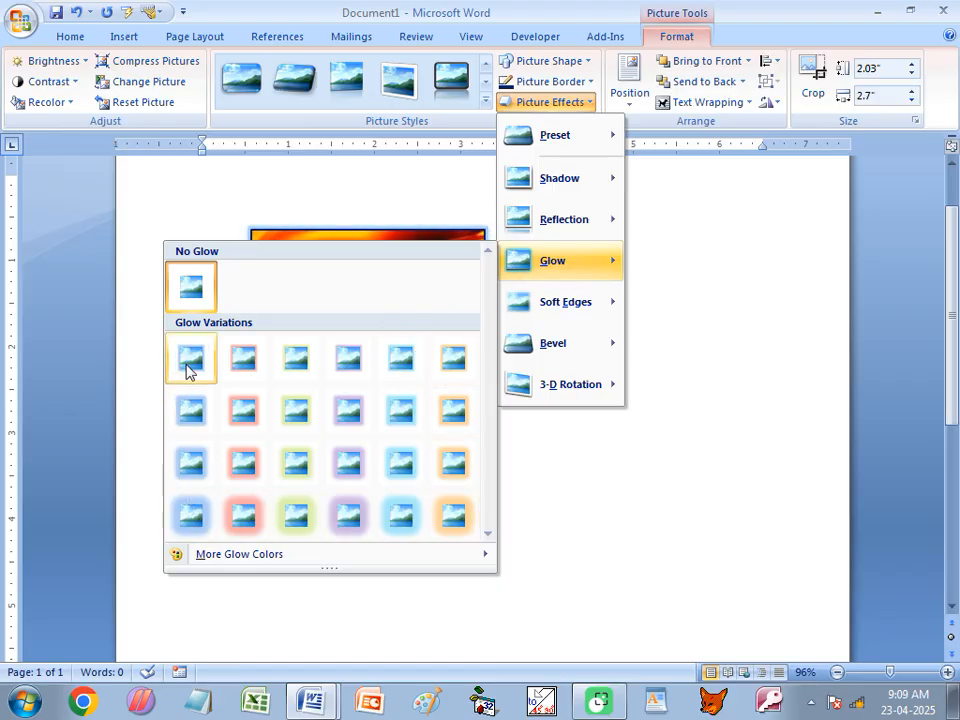
Step: Move the picture down toward the page's right margin and look through the glow variations and further glow colours
left_click(336, 236)
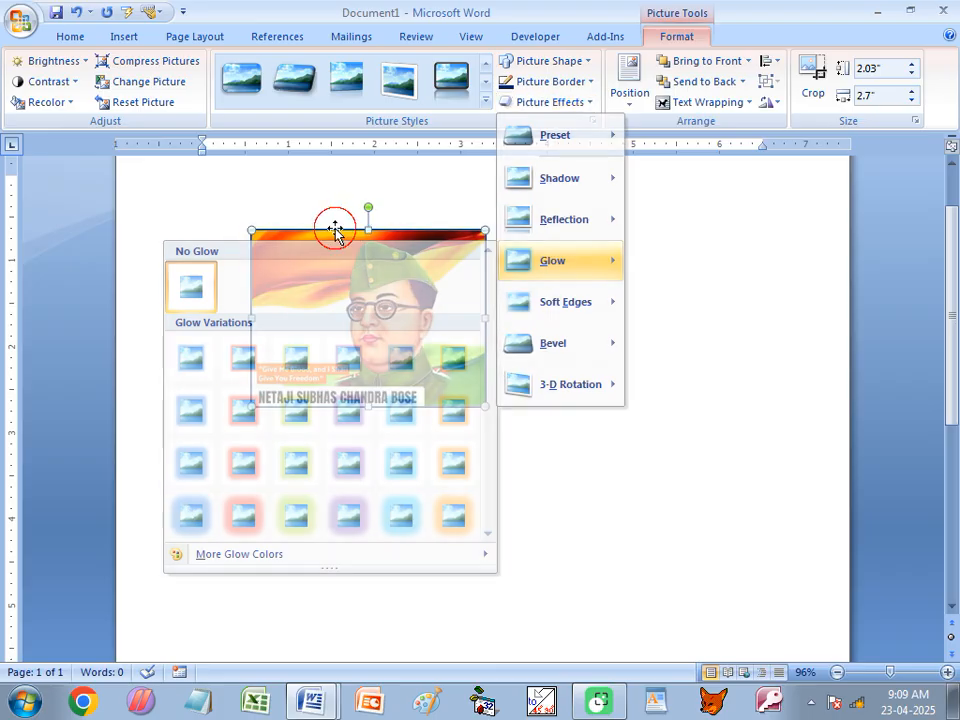
left_click_drag(332, 249, 619, 362)
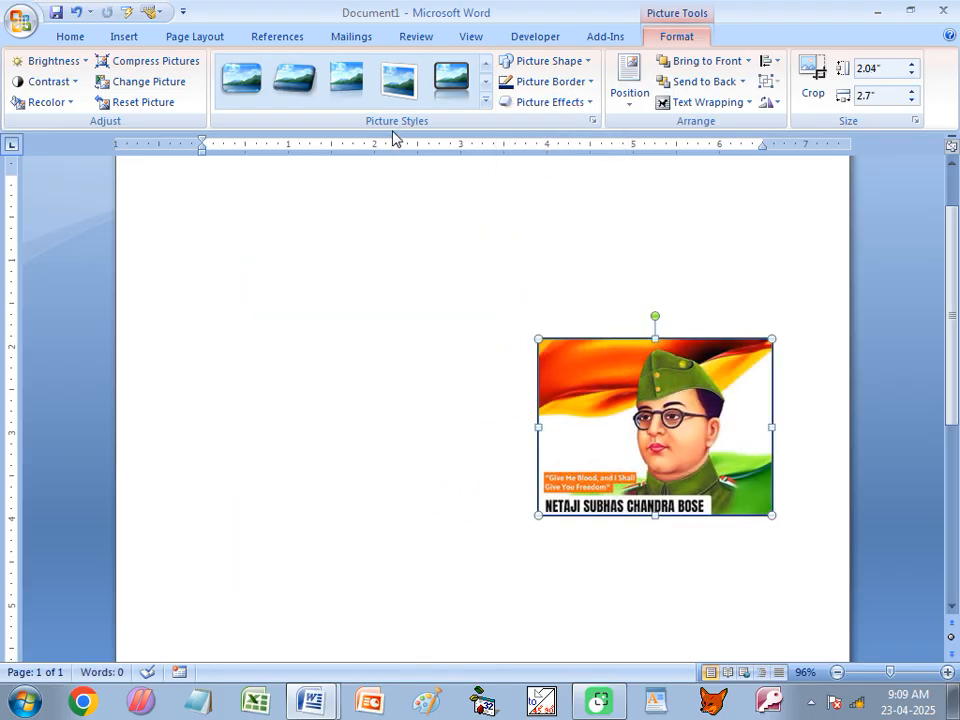
left_click(556, 102)
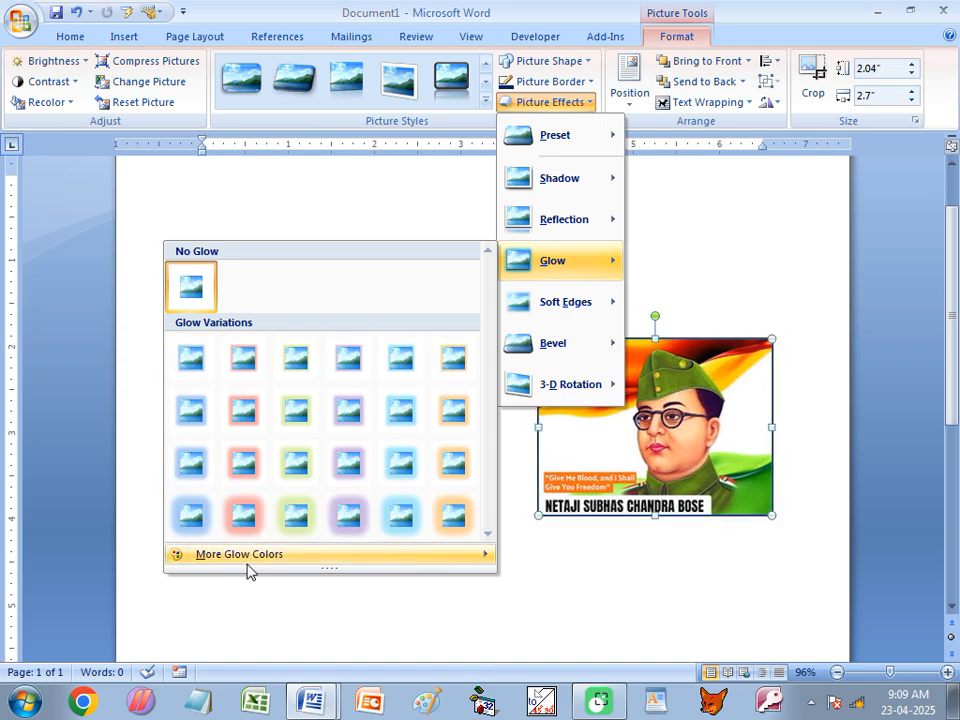
mouse_move(205, 562)
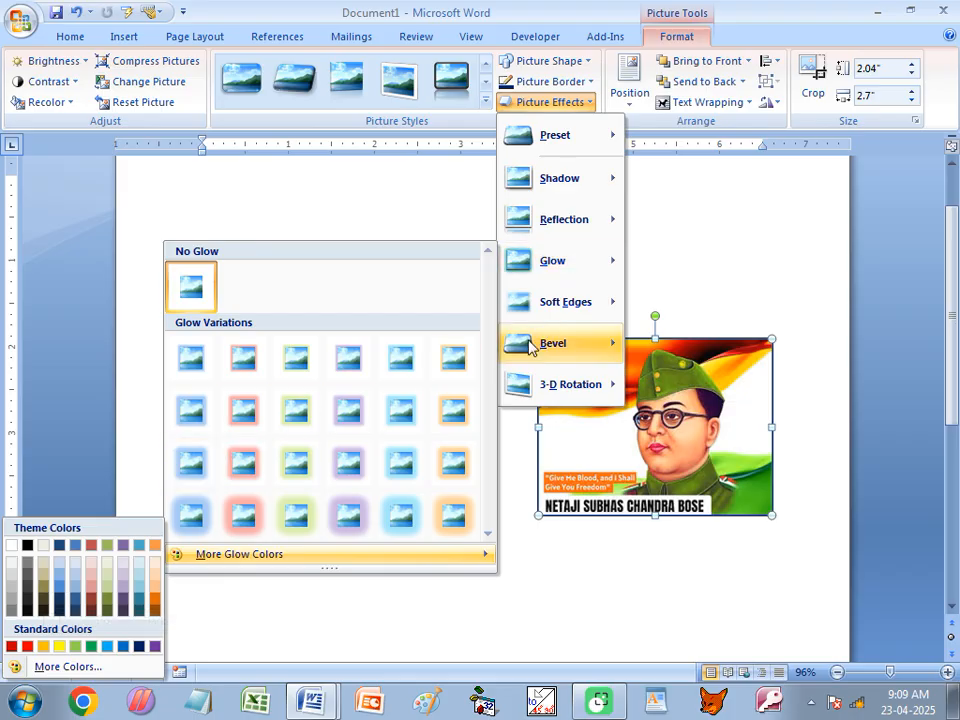
mouse_move(563, 308)
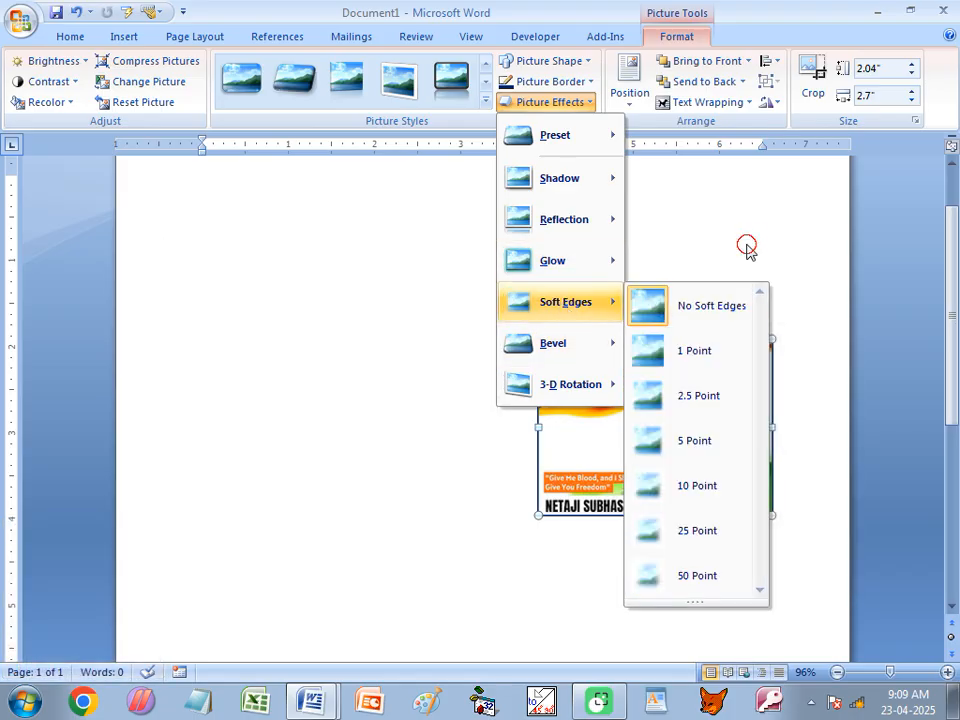
Step: Move the picture back toward the page's left margin and preview the soft edges, bevel and 3-D rotation effects
left_click(634, 422)
left_click_drag(634, 422, 305, 368)
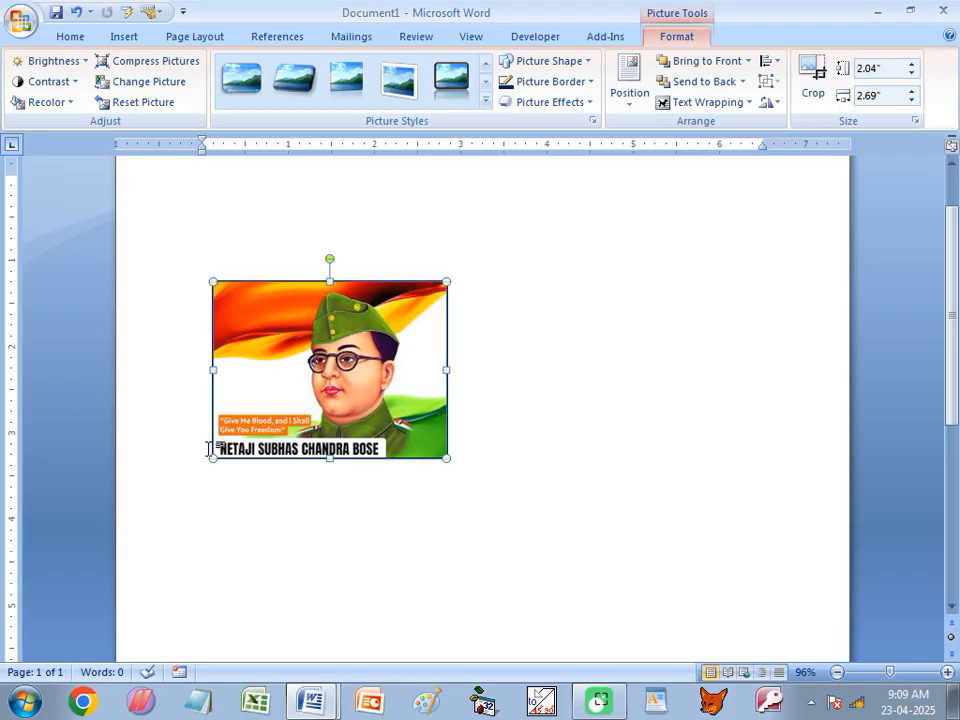
left_click(552, 103)
mouse_move(557, 302)
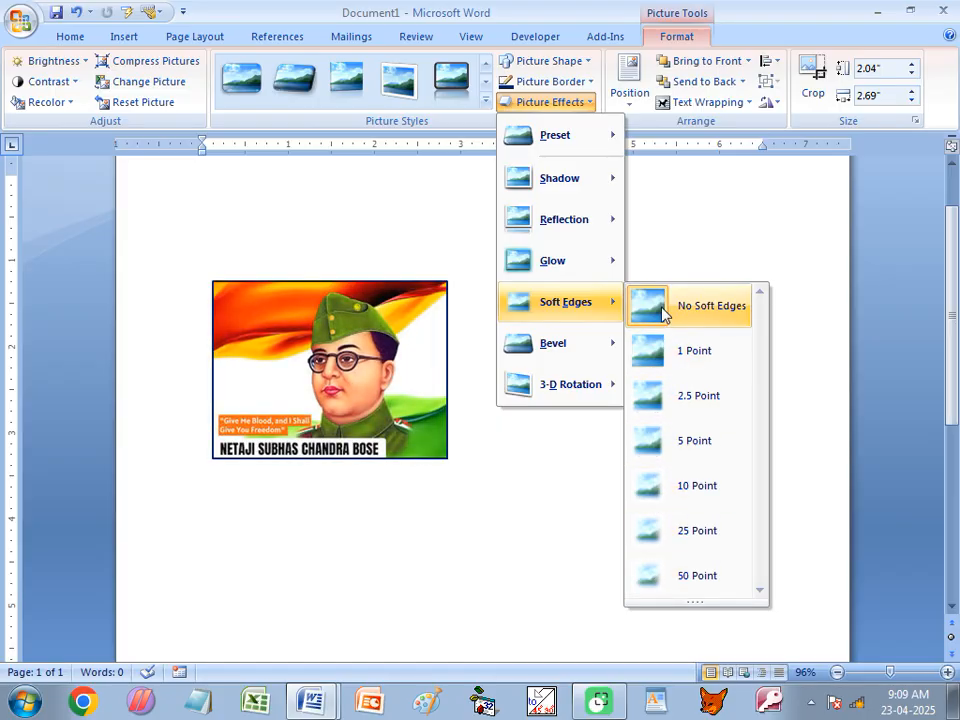
mouse_move(548, 358)
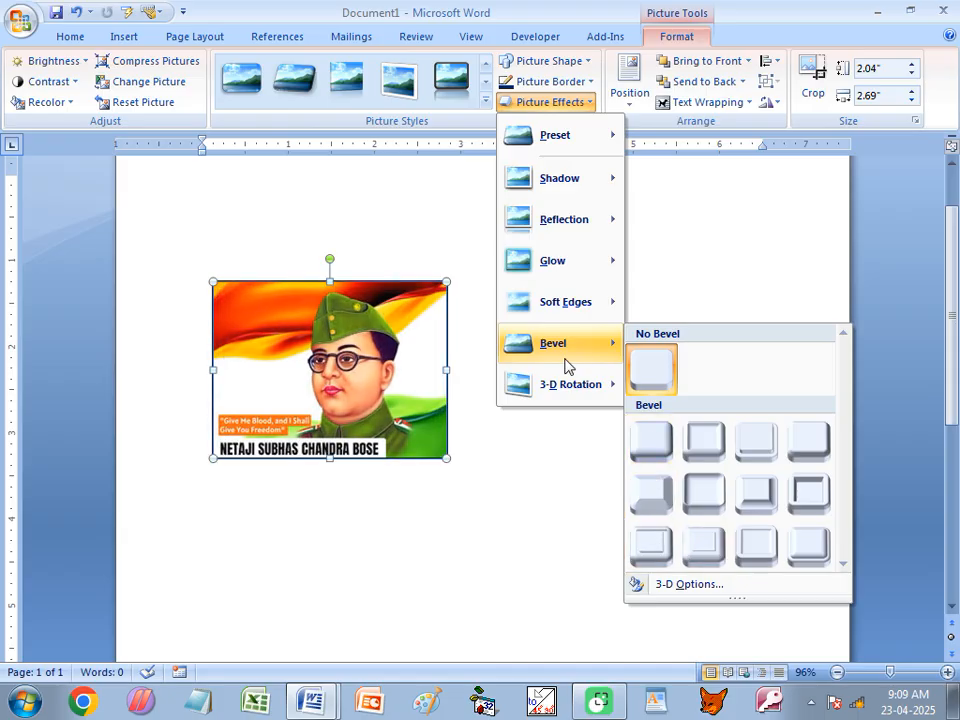
mouse_move(560, 393)
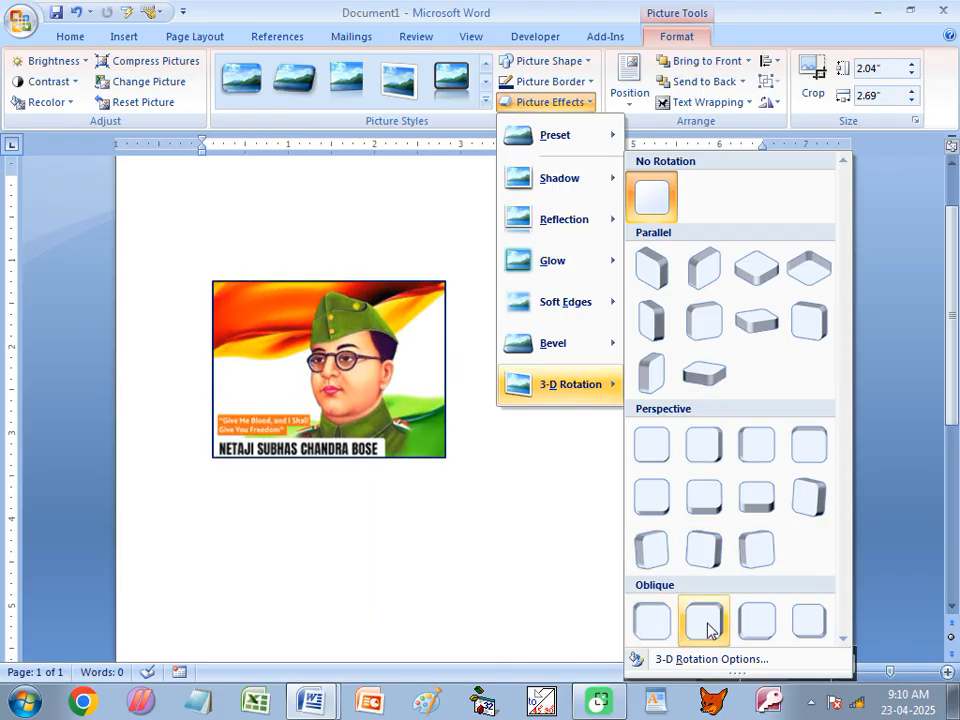
left_click(531, 102)
left_click(531, 103)
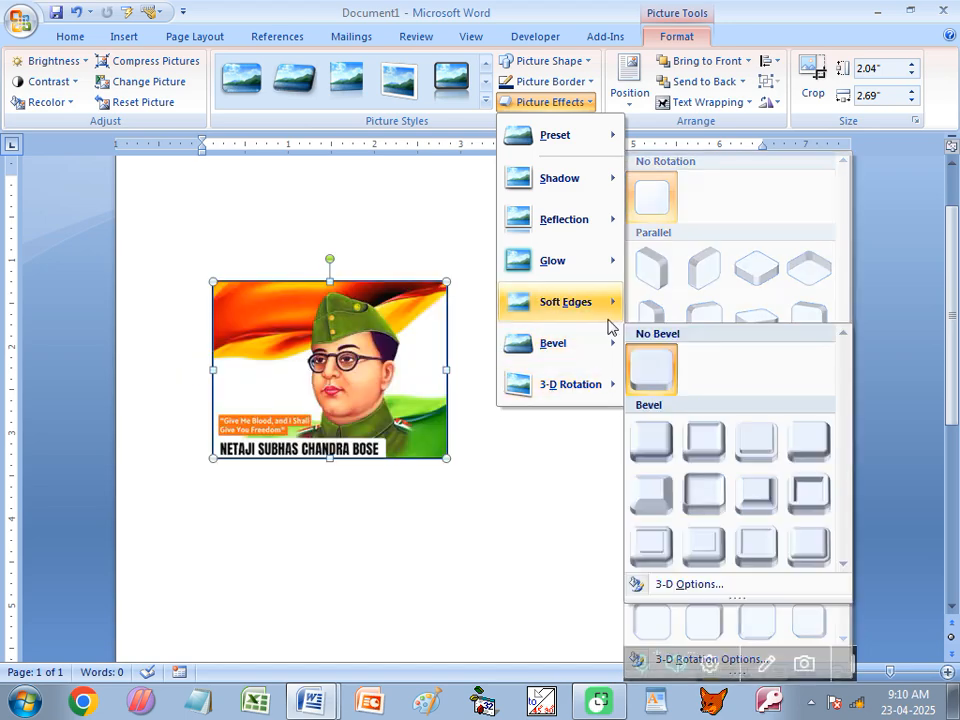
left_click(558, 102)
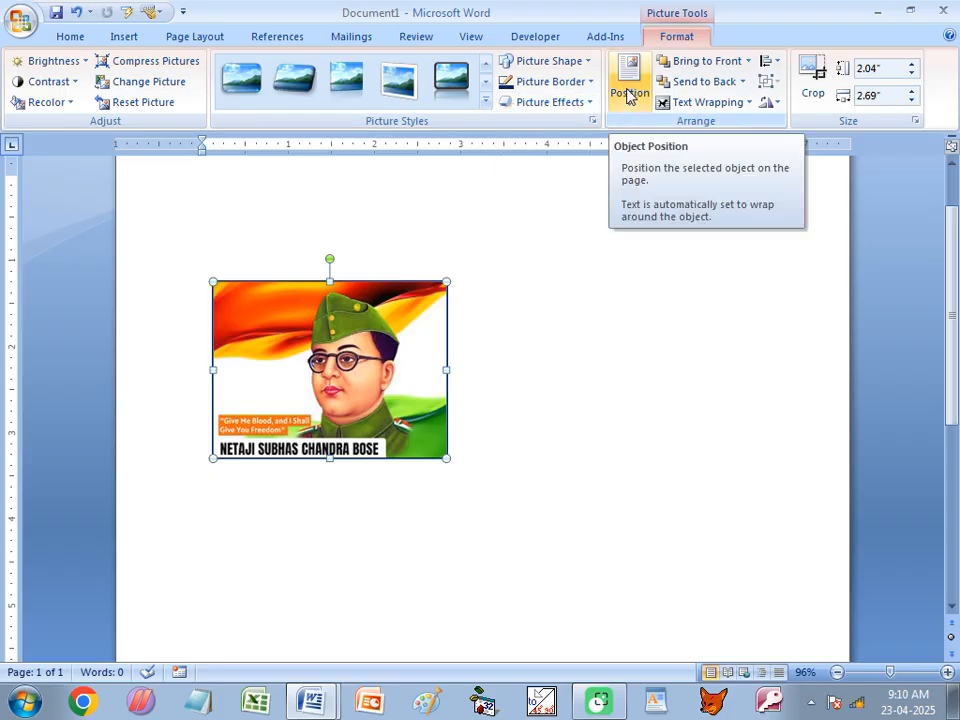
Step: View the whole page at 46% zoom and preview the picture's placements with square text wrapping without applying any
left_click(544, 319)
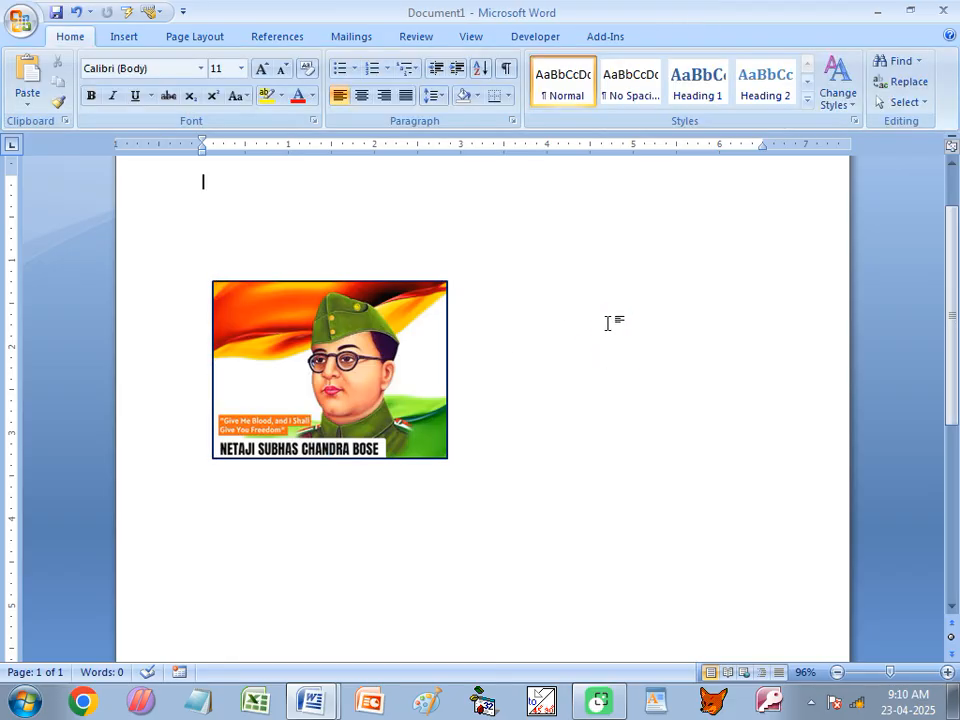
scroll(593, 347, "down", 3)
scroll(593, 347, "up", 3)
scroll(583, 272, "down", 4)
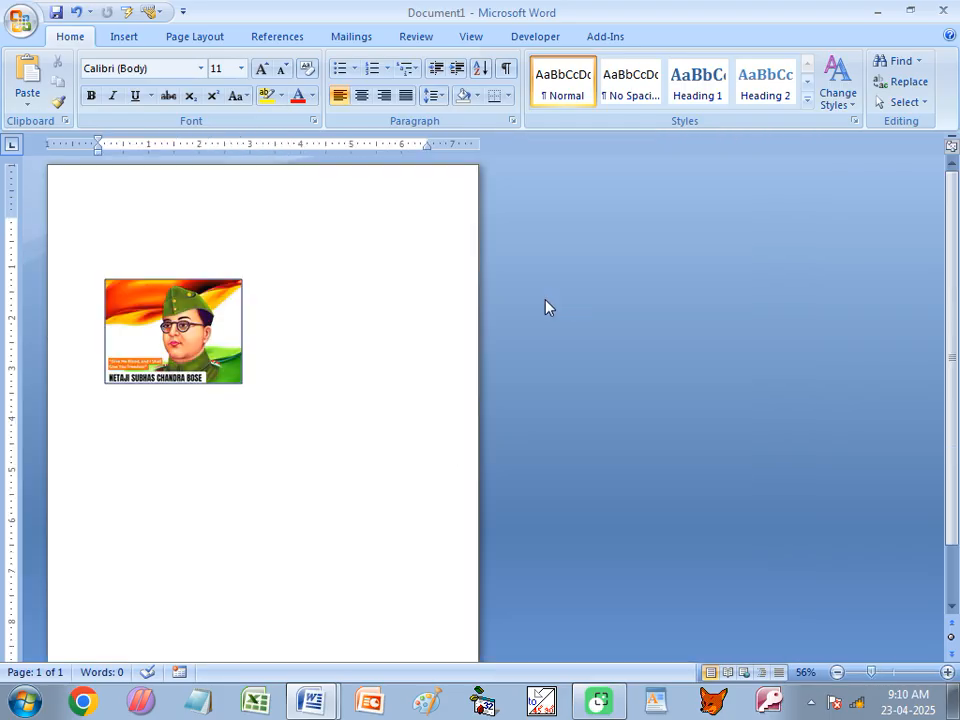
scroll(340, 276, "down", 1)
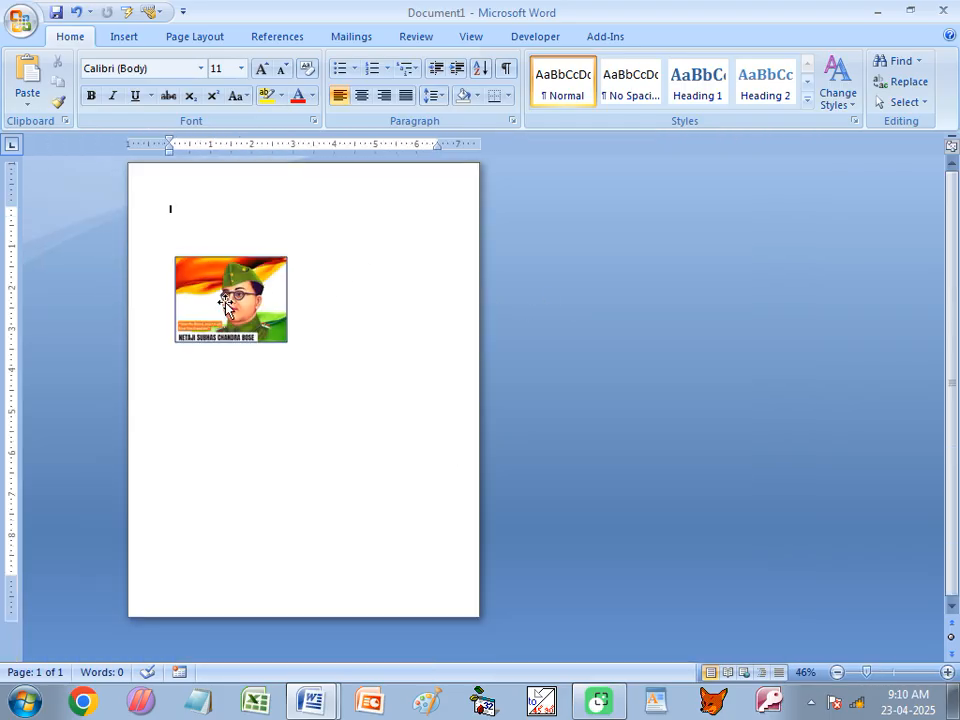
left_click(186, 287)
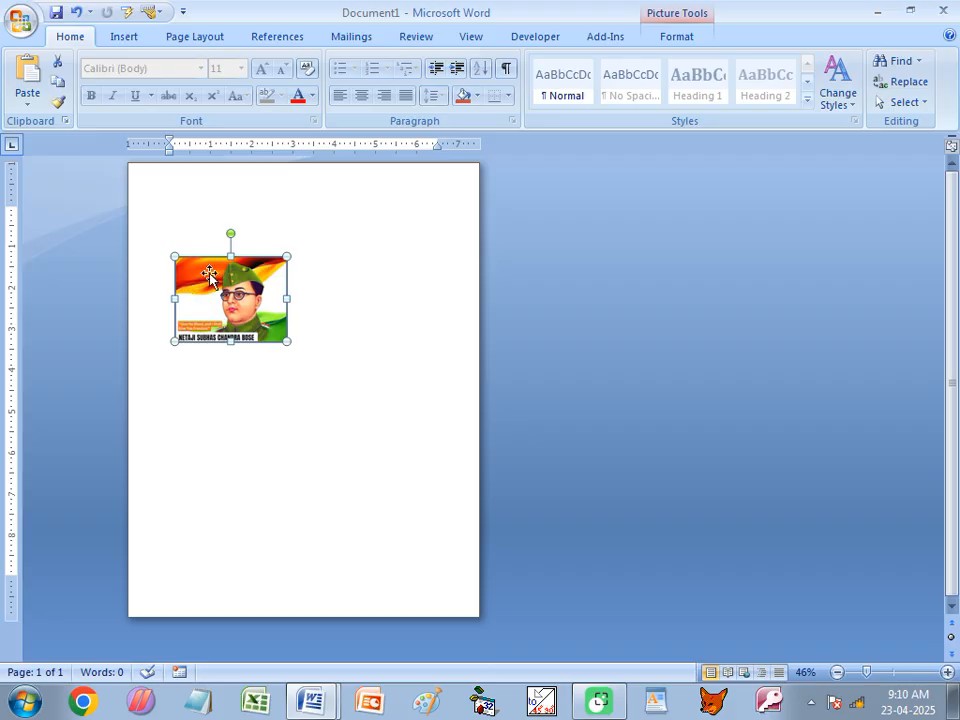
left_click(666, 37)
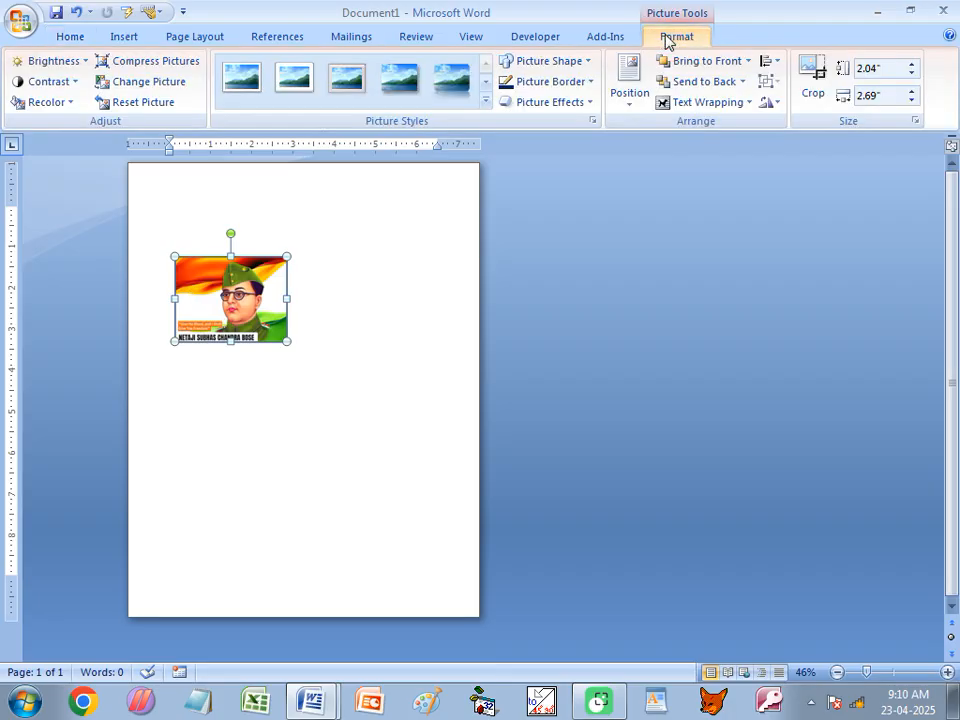
left_click(627, 82)
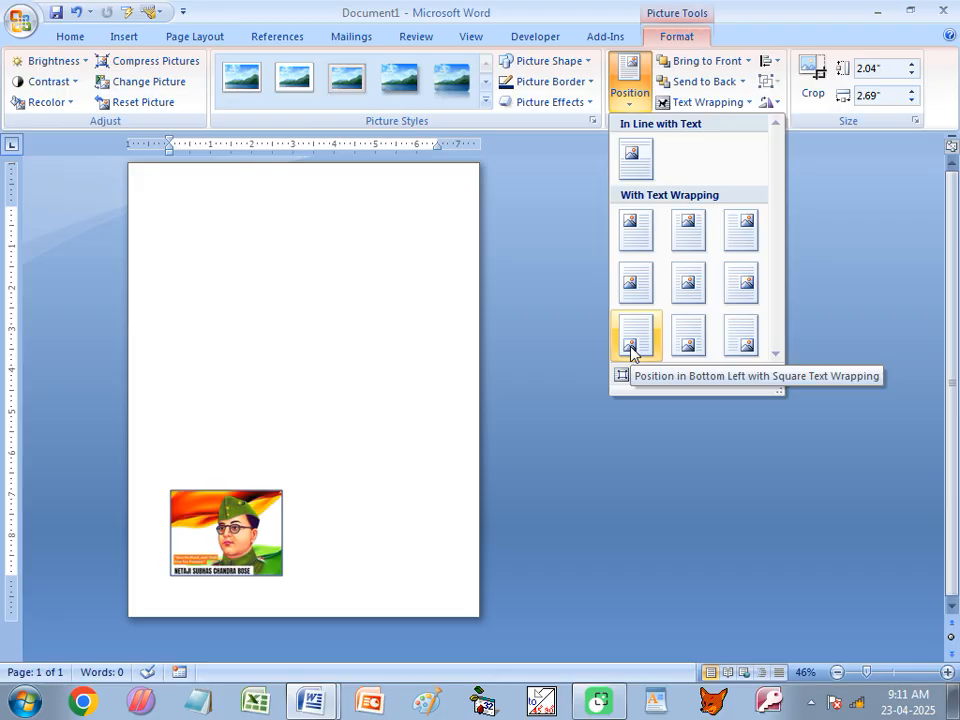
left_click(236, 406)
Step: Move the picture to about mid-page and position it in the page's middle center with square text wrapping
left_click_drag(231, 305, 292, 402)
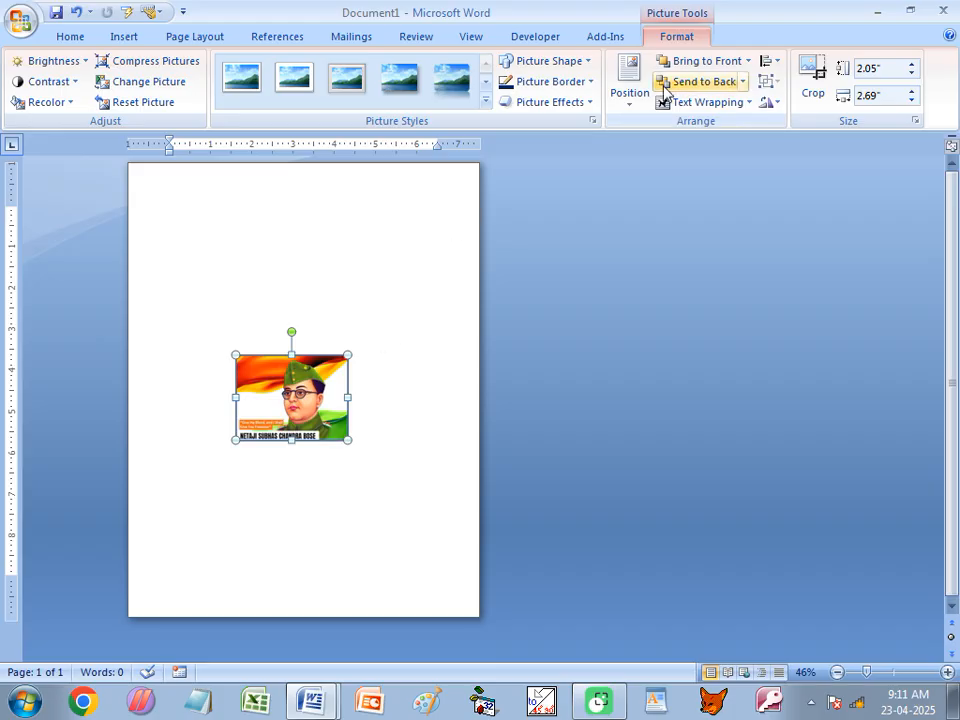
left_click(629, 88)
left_click(686, 284)
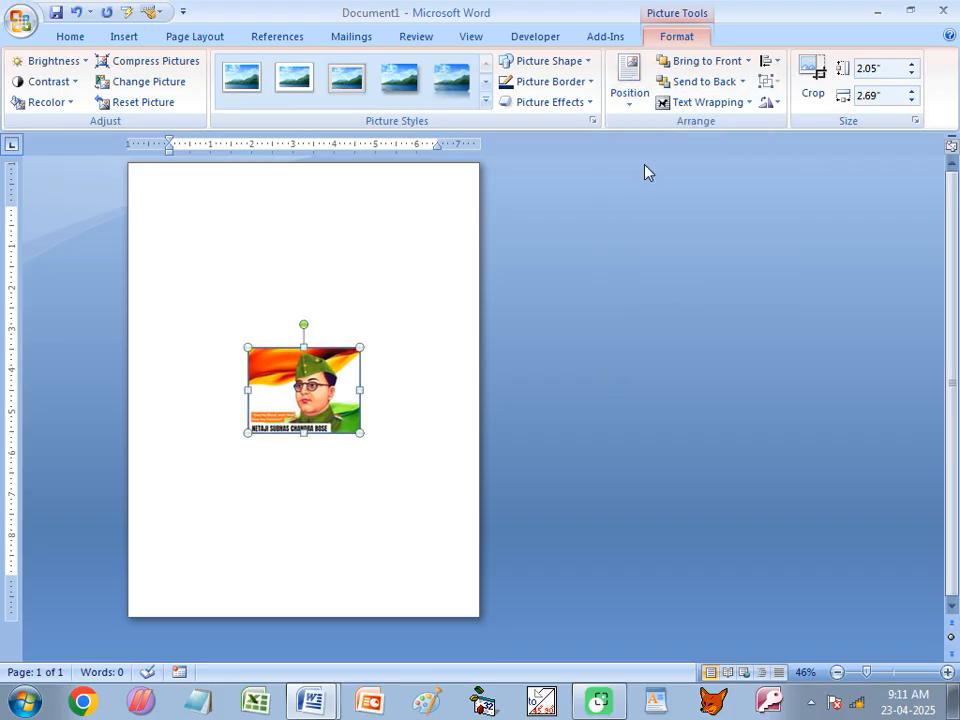
Step: Position the picture in the page's top center with square text wrapping and send it behind all other objects
left_click(627, 78)
left_click(687, 231)
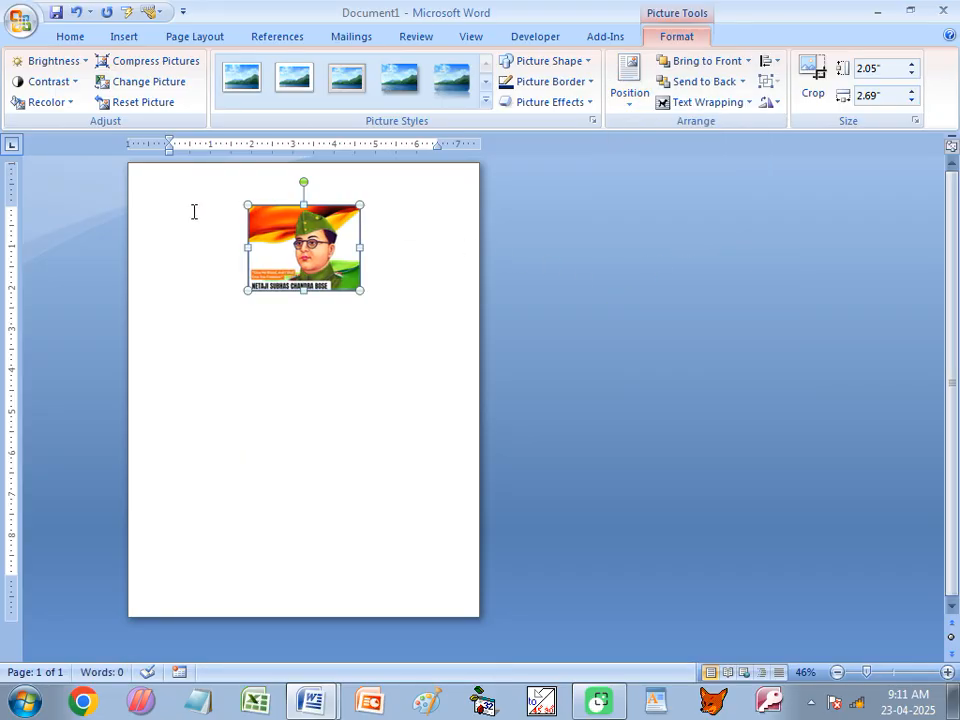
scroll(285, 360, "up", 4)
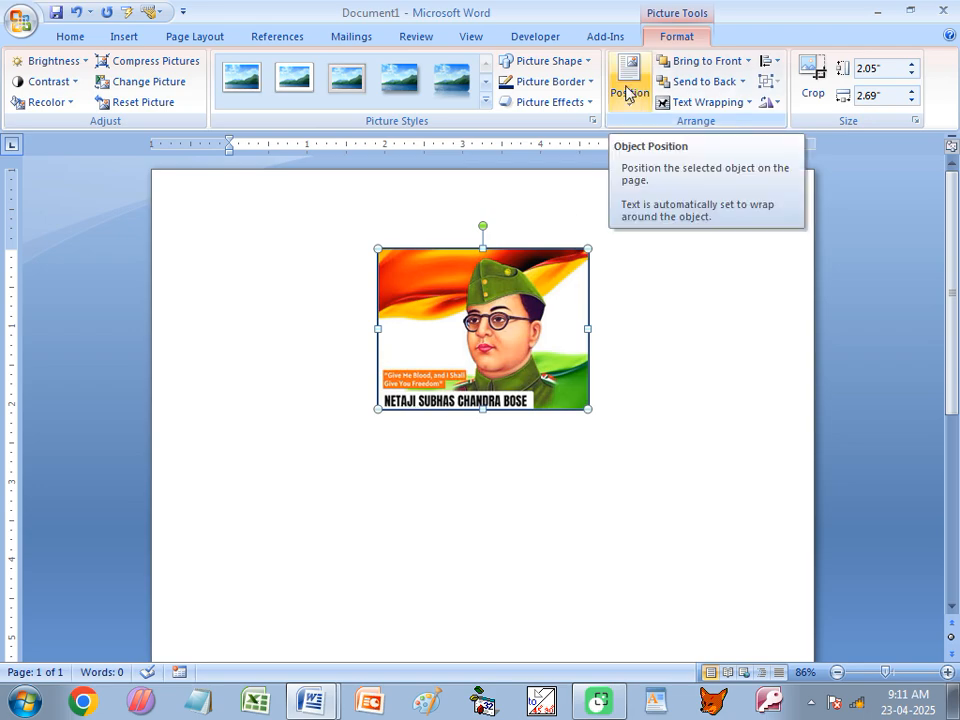
left_click(687, 85)
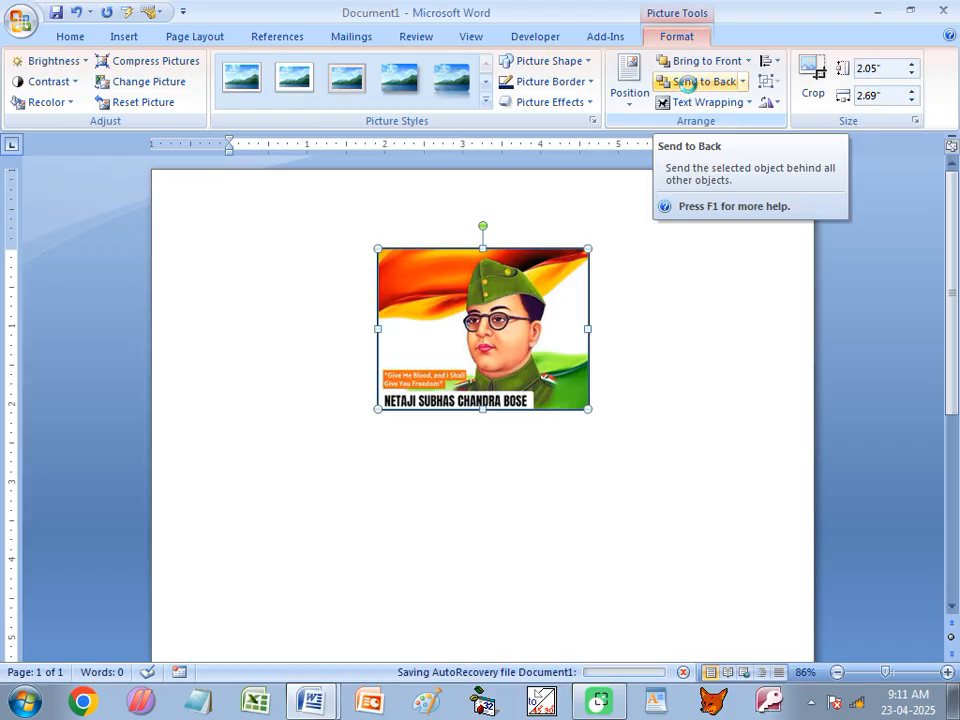
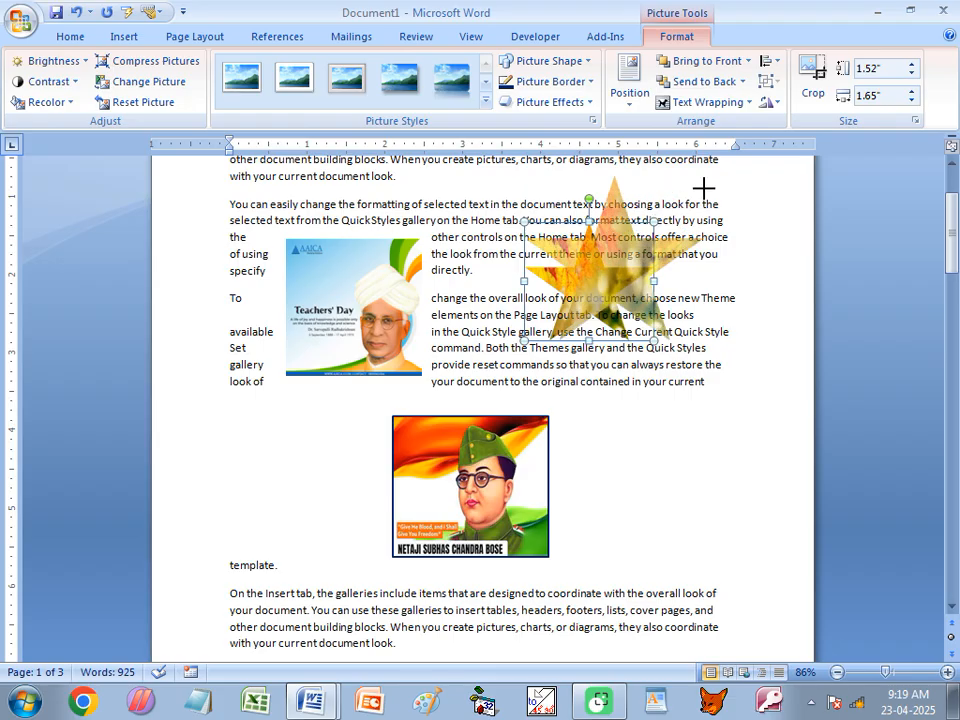
Step: Enlarge the star-shaped picture to 2.82" high by 3.08" wide, extending its lower-left corner outward
left_click_drag(520, 341, 464, 396)
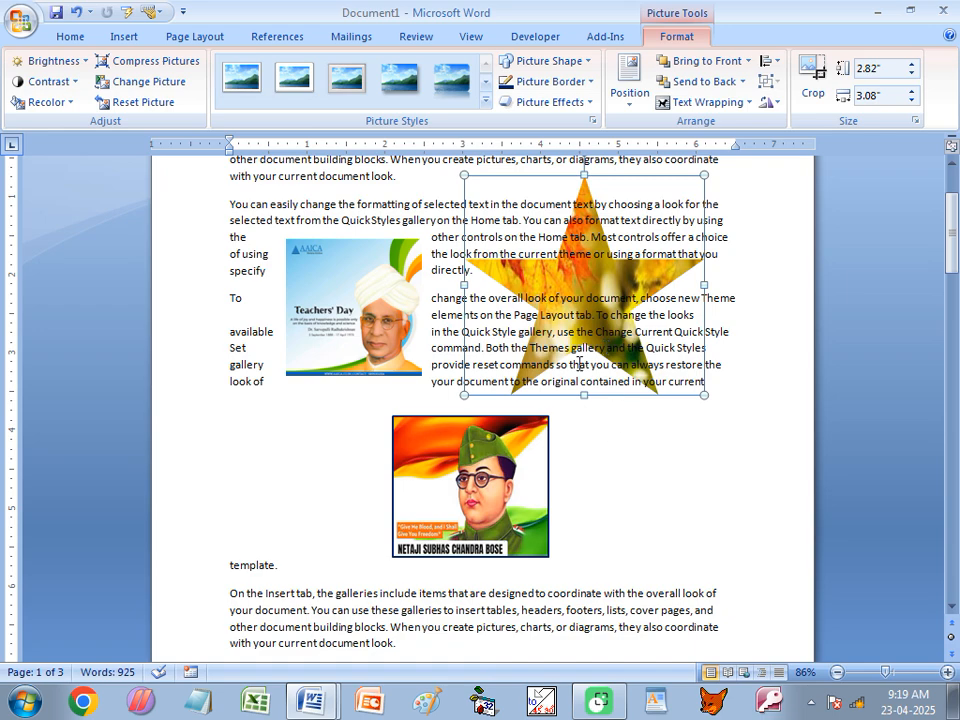
Step: Delete the star-shaped picture and the Teachers' Day picture from the document
key("Delete")
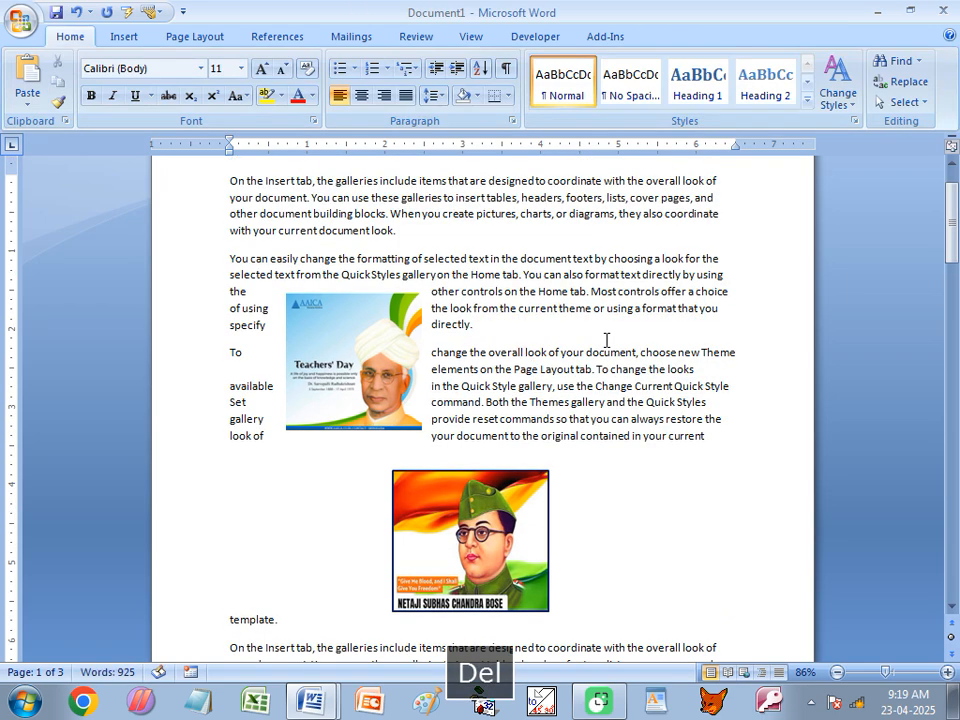
left_click(498, 537)
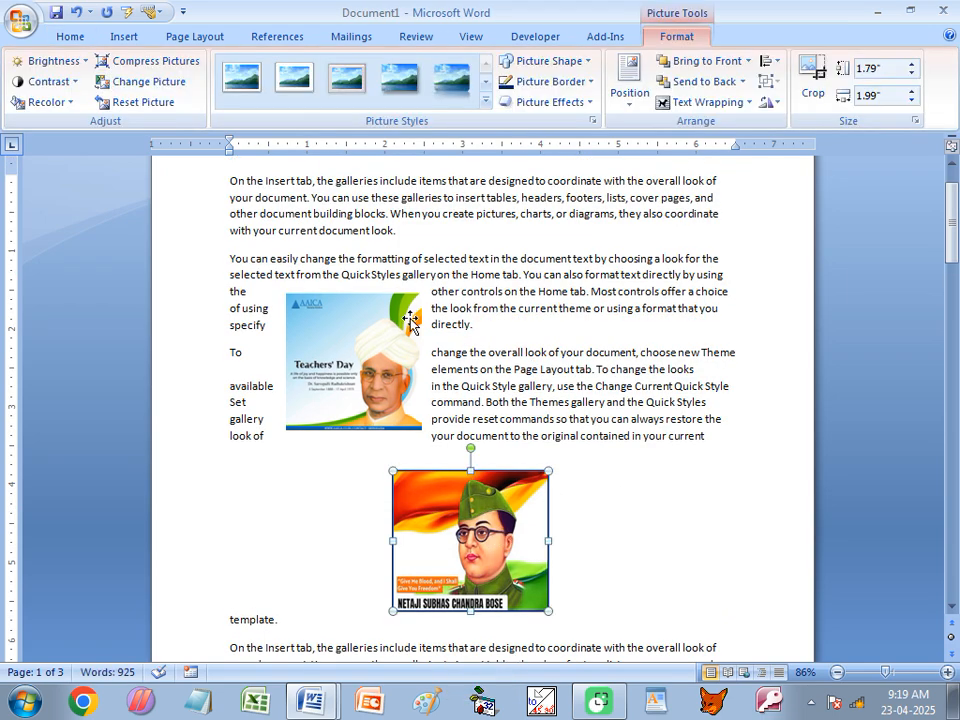
left_click(343, 296)
key("Delete")
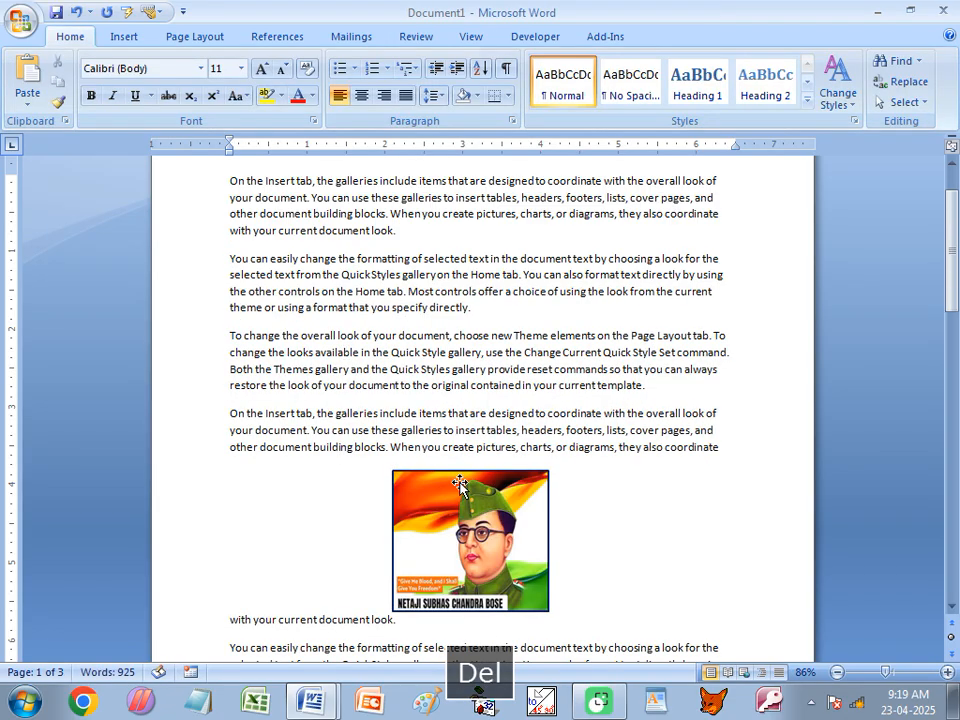
Step: Set the text wrapping of the Netaji Subhas Chandra Bose picture to In Front of Text
left_click(460, 485)
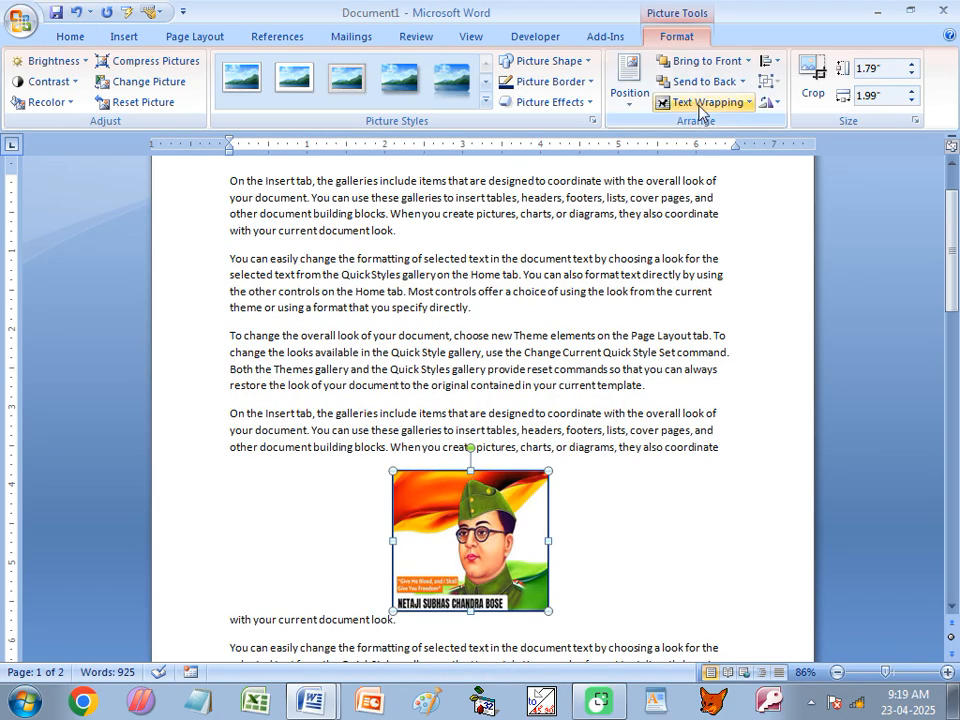
left_click(700, 110)
left_click(706, 209)
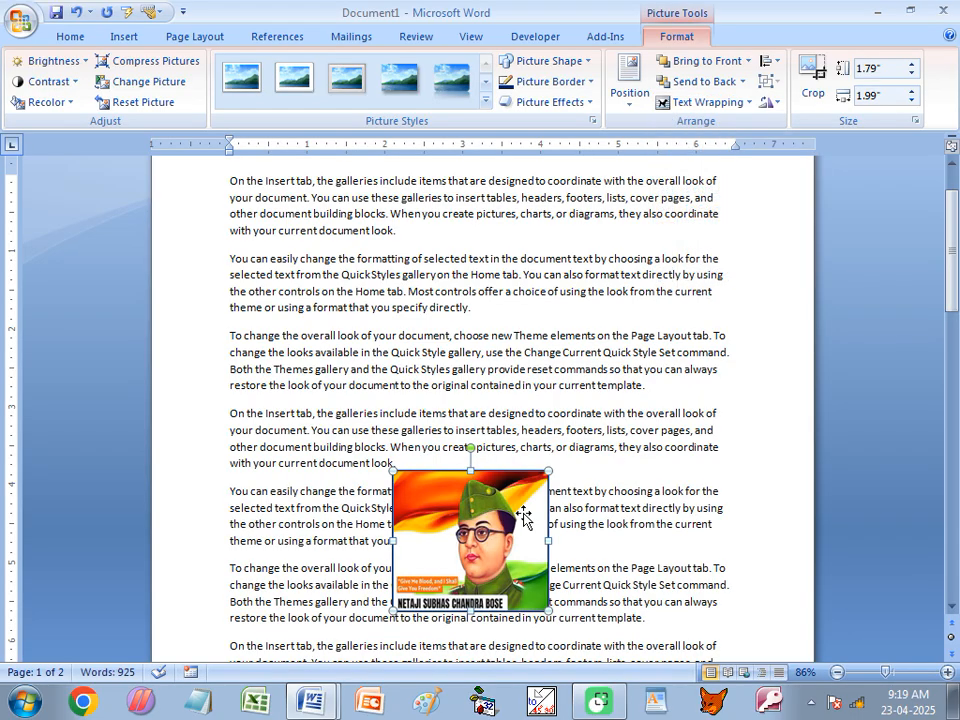
Step: Place the picture behind the text, enlarge it to about 3.92" high by 4.35" wide, and move it toward the page's center
left_click(688, 101)
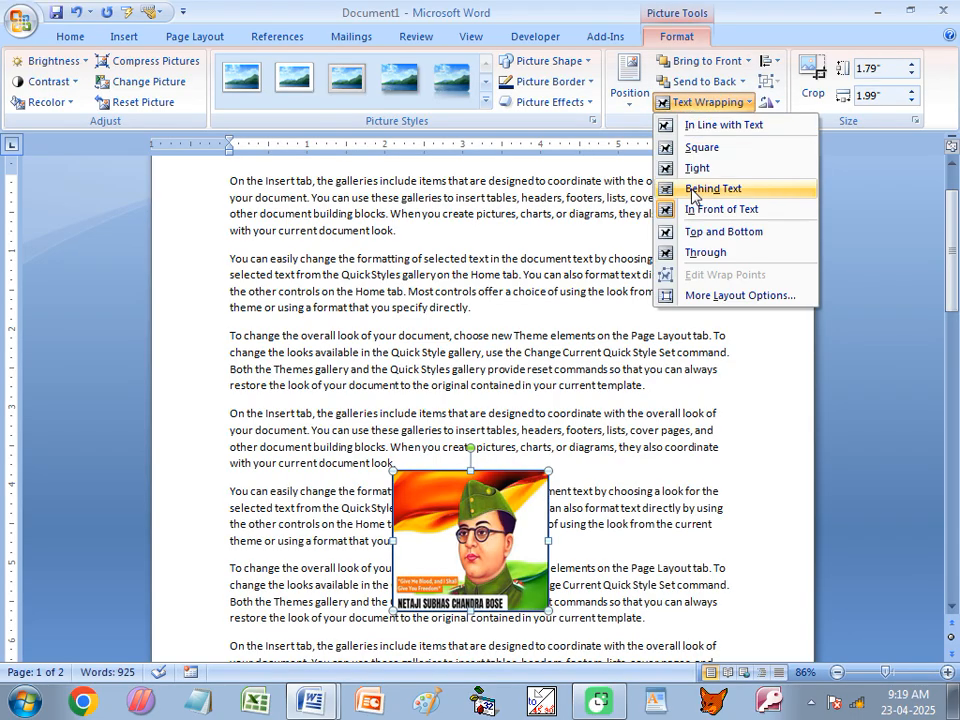
left_click(698, 190)
left_click_drag(547, 470, 733, 305)
left_click_drag(597, 320, 520, 289)
left_click(705, 333)
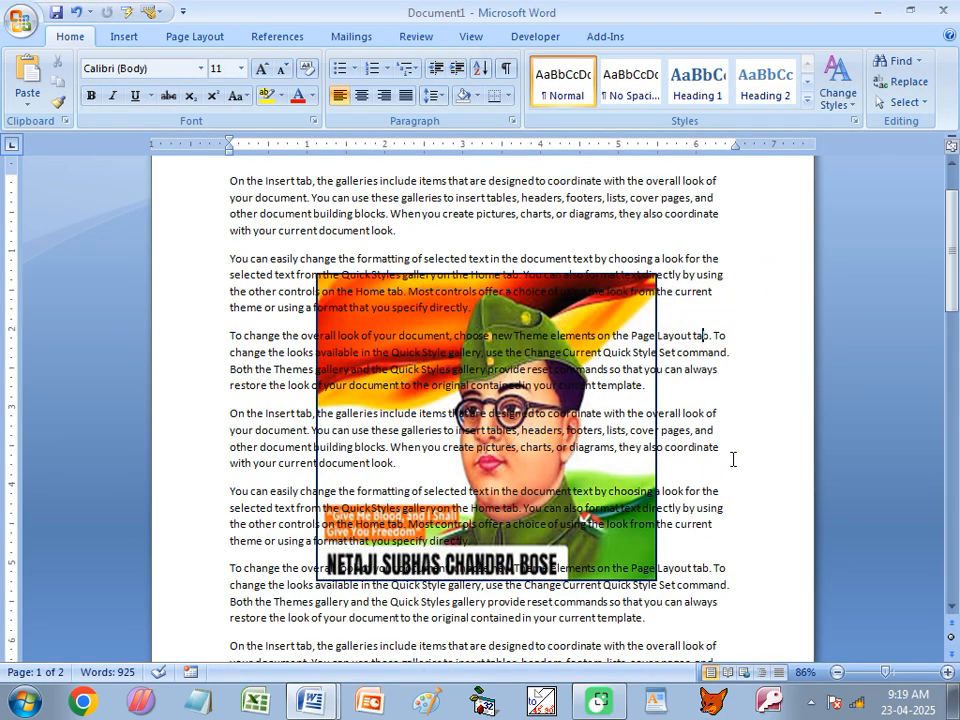
Step: Check selecting and deselecting the picture behind the text and view the available object selection options
left_click(634, 305)
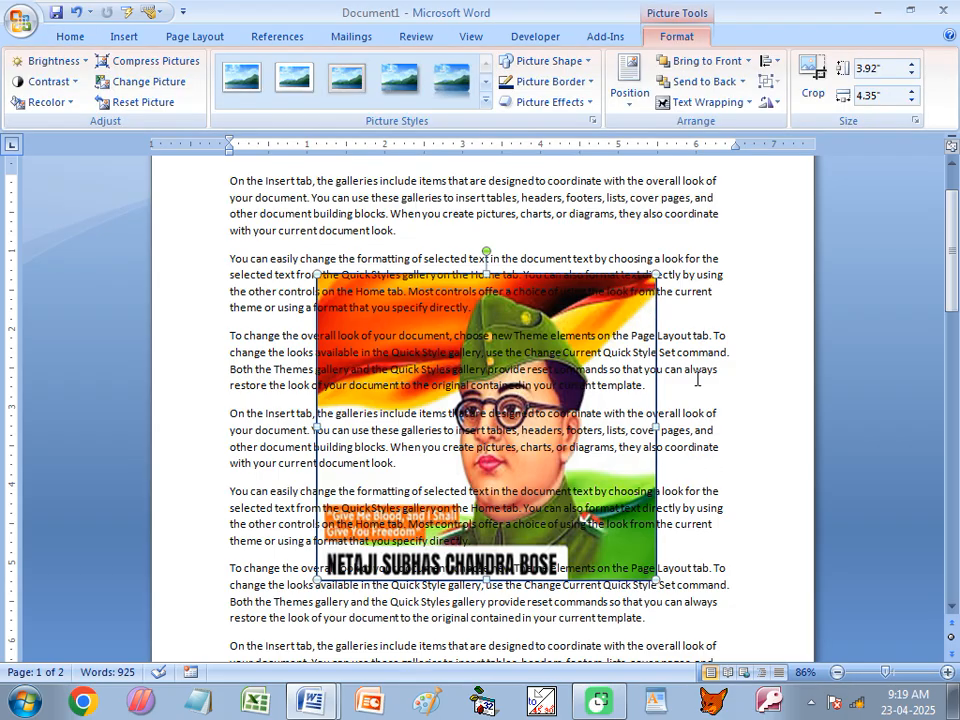
left_click(727, 335)
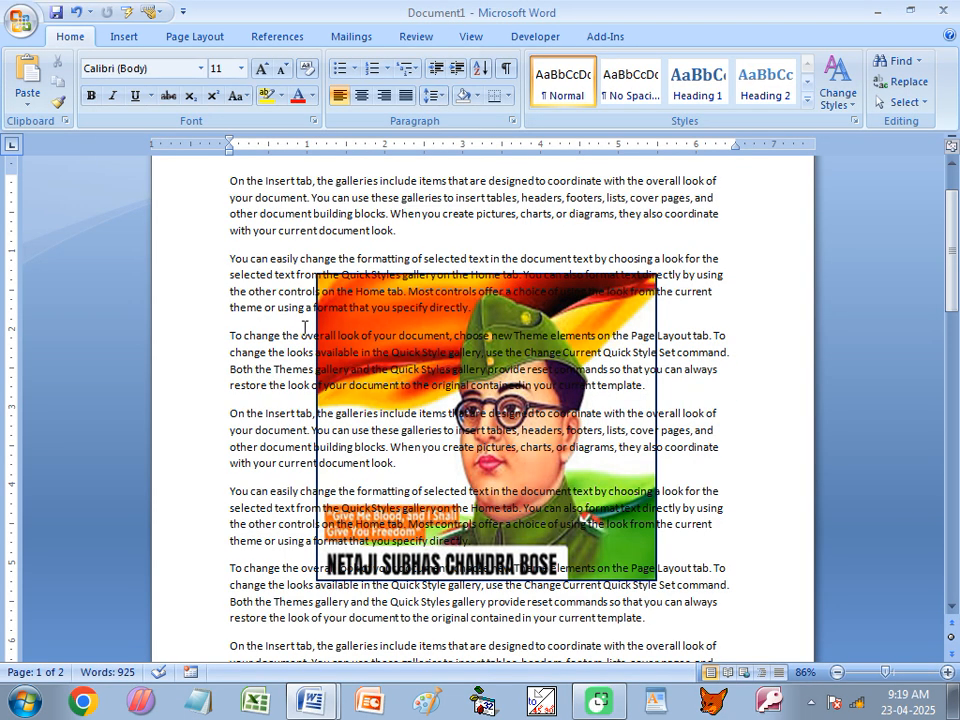
left_click(620, 308)
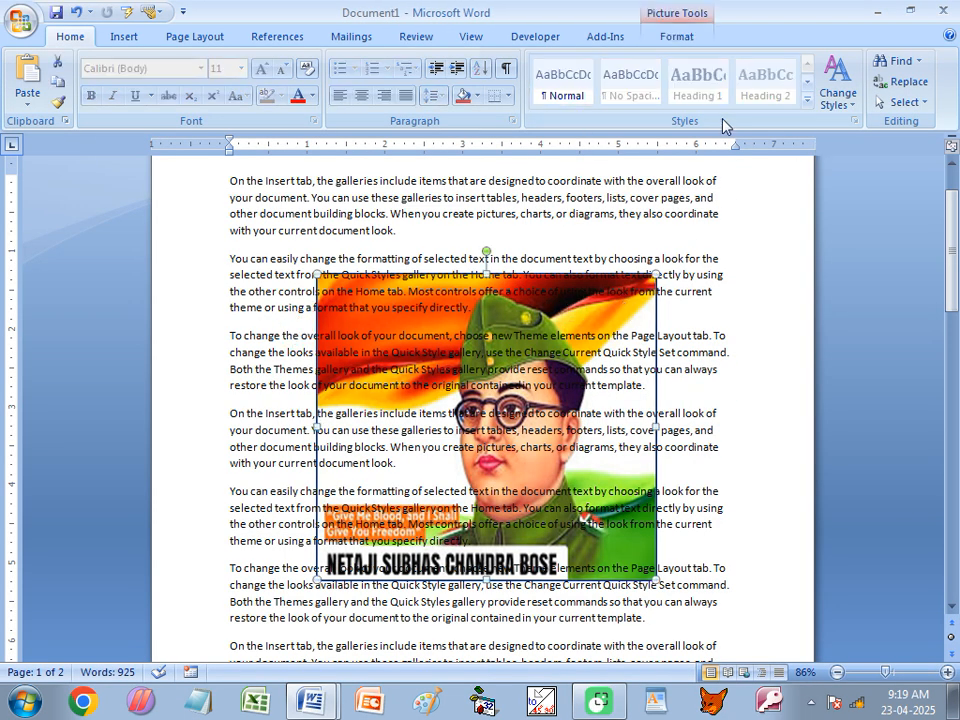
left_click(905, 102)
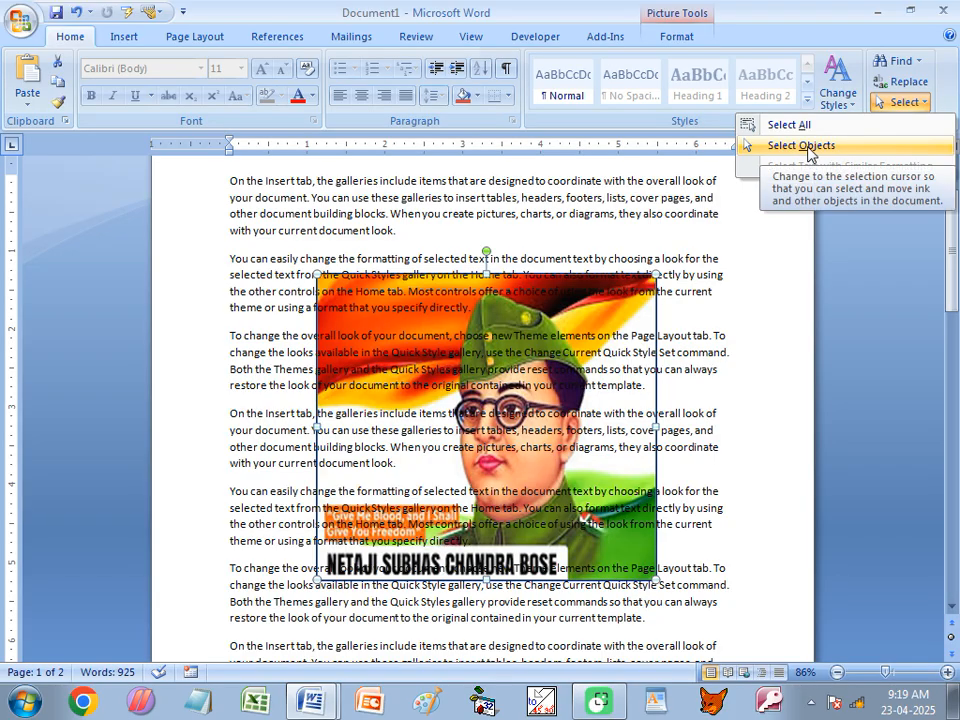
left_click(600, 328)
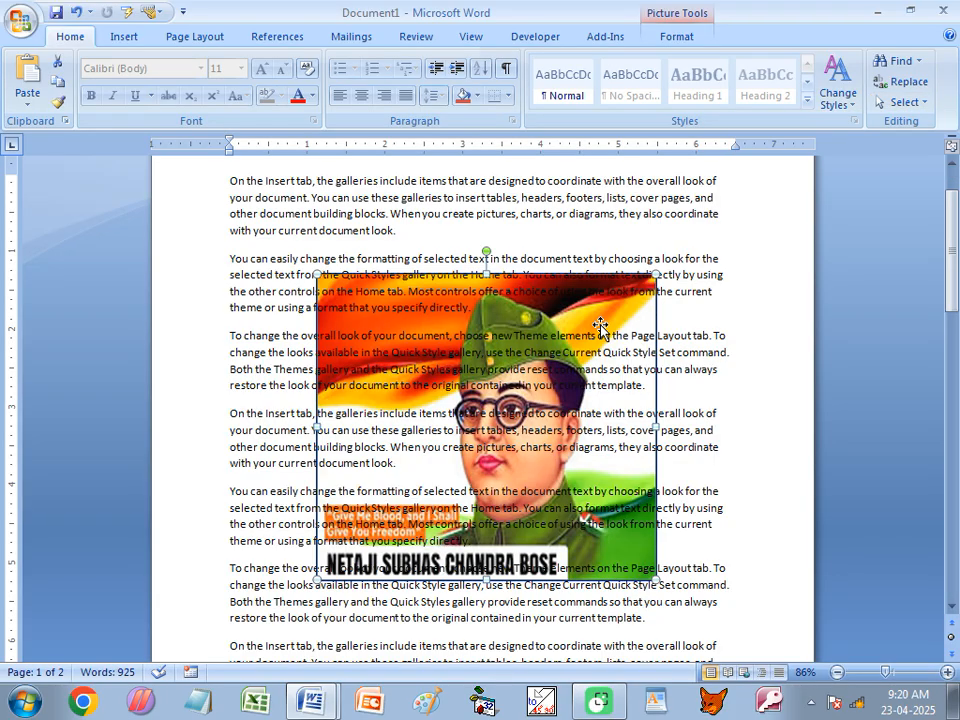
Step: Set the picture's text wrapping to Tight, shrink it to about 2.23" by 2.47", and shift it slightly upward
left_click(676, 36)
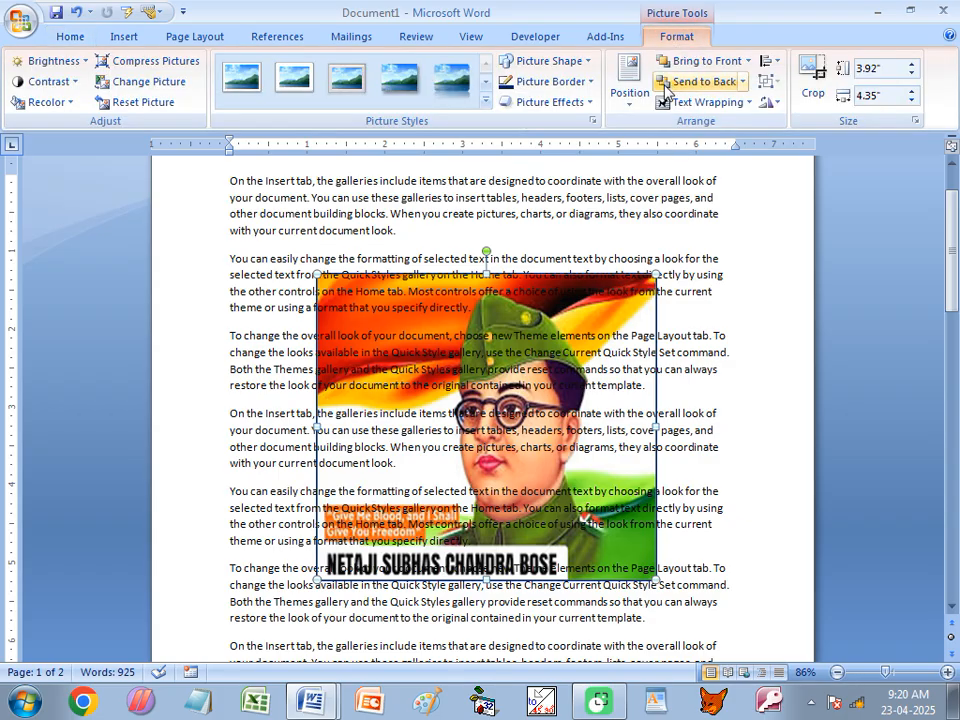
left_click(708, 104)
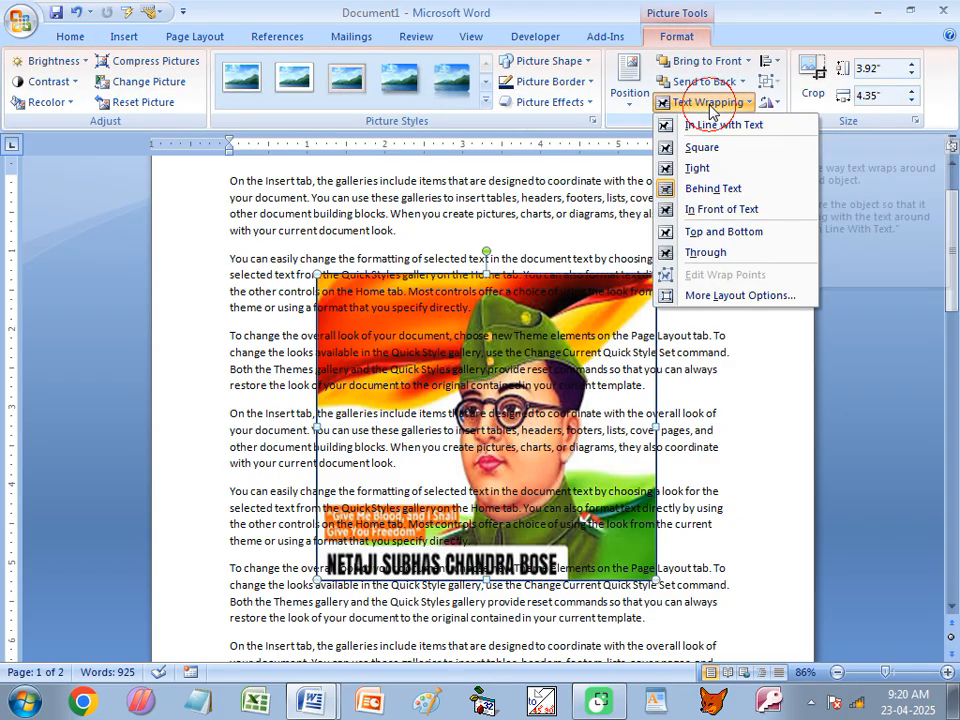
left_click(697, 172)
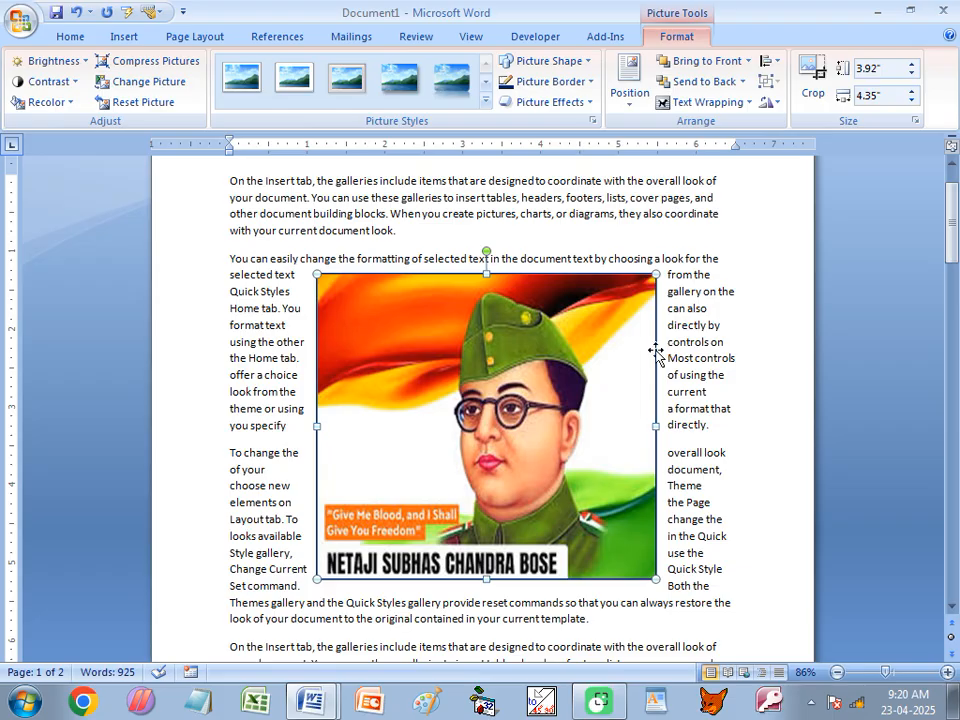
left_click_drag(655, 274, 510, 460)
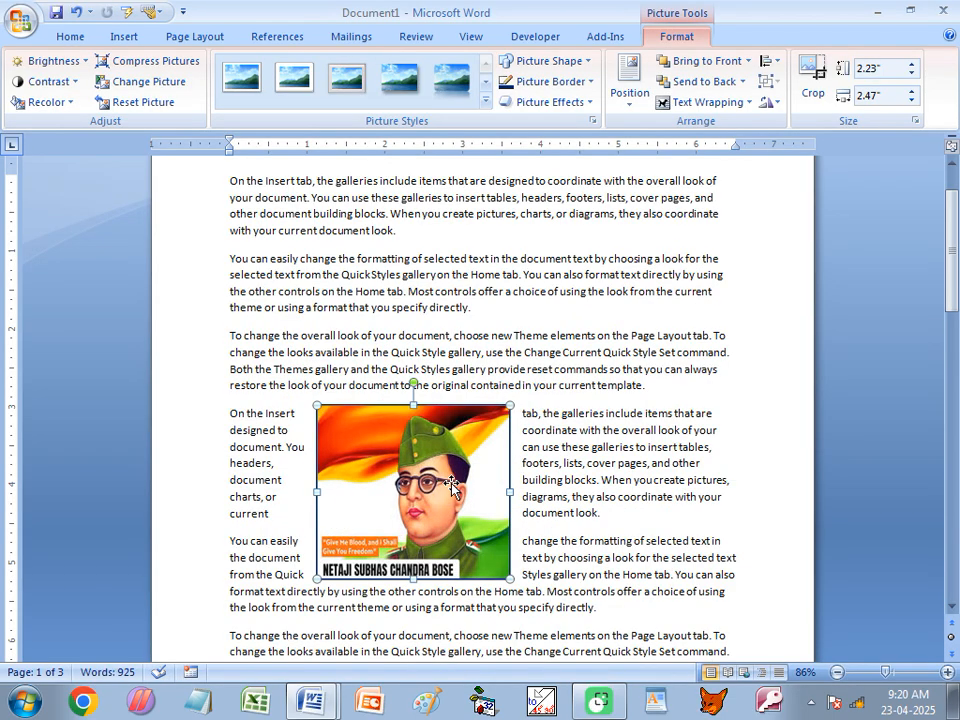
left_click_drag(452, 482, 467, 439)
Step: Rotate the picture clockwise to a diagonal angle and compare Square with Tight text wrapping around it
left_click_drag(430, 343, 482, 347)
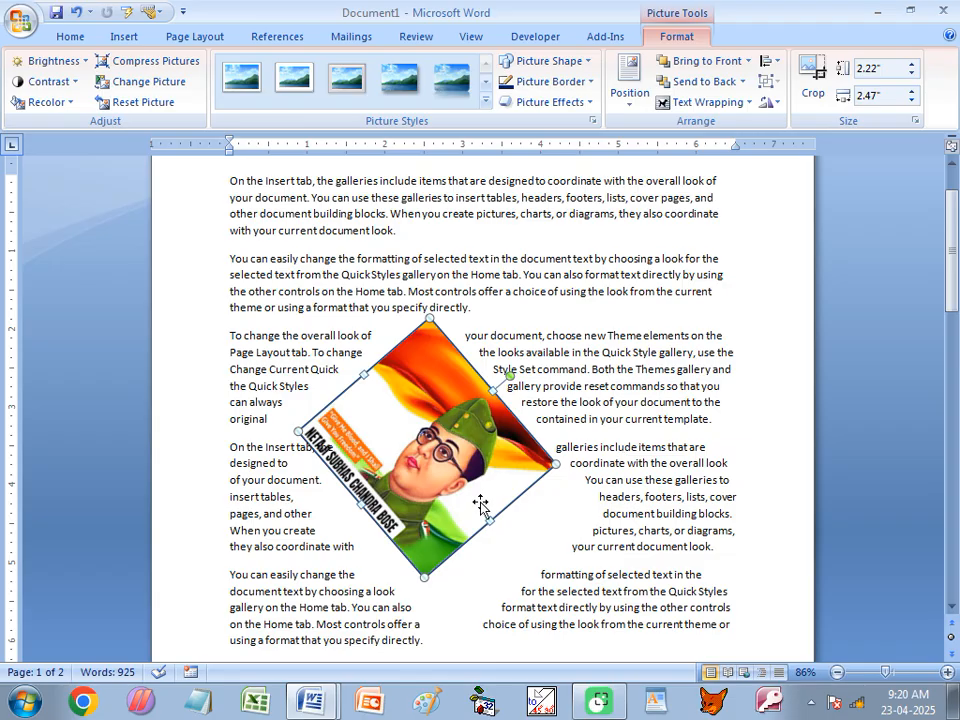
left_click_drag(455, 411, 499, 412)
left_click(733, 101)
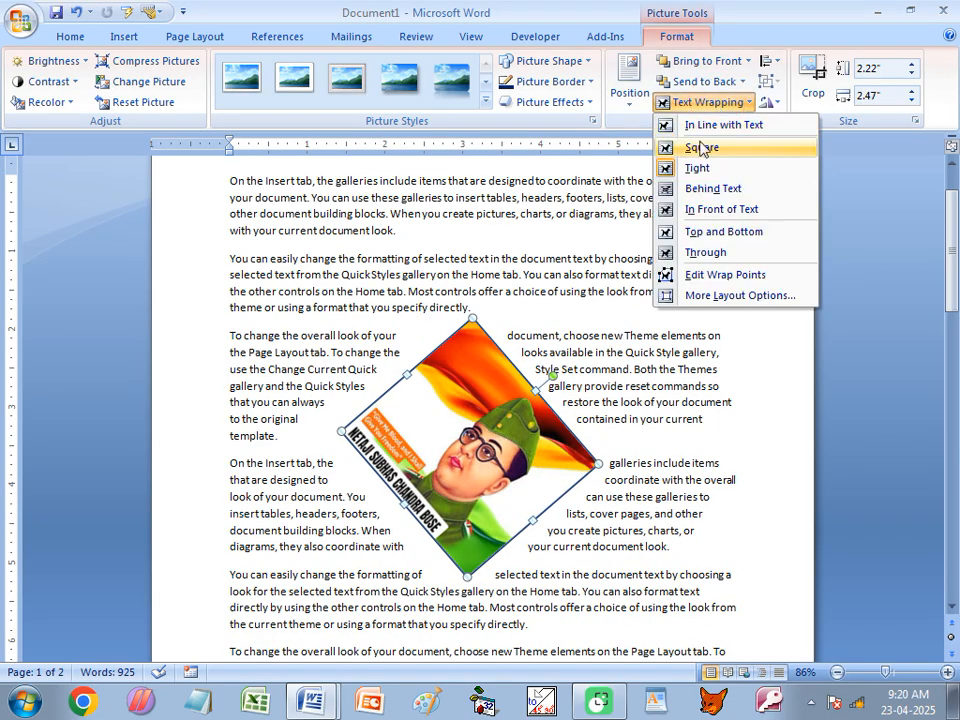
left_click(694, 150)
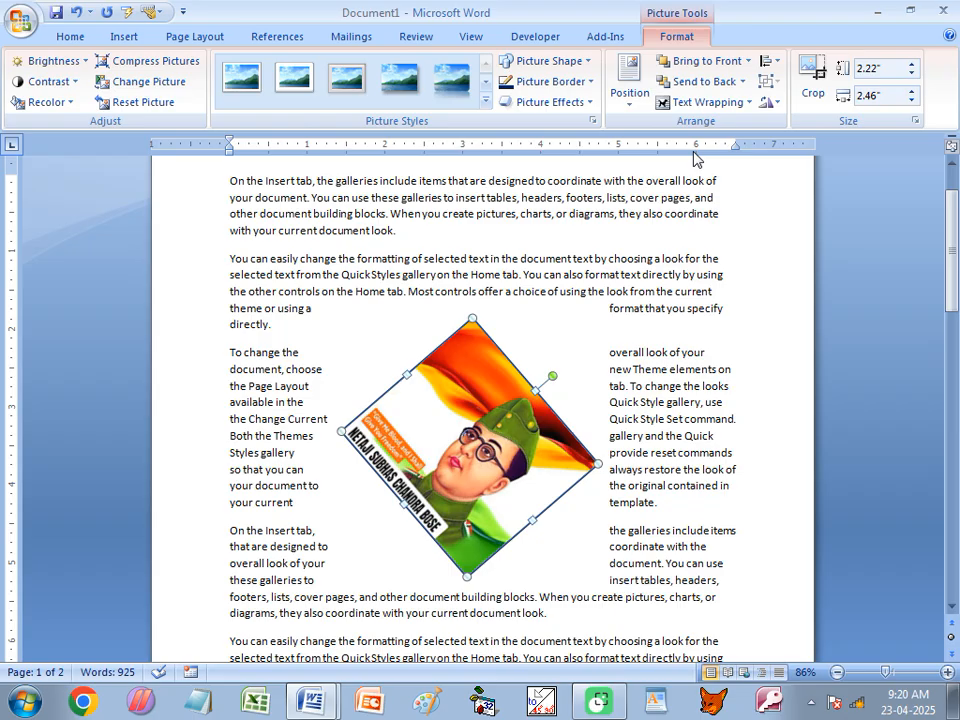
left_click(685, 102)
left_click(696, 168)
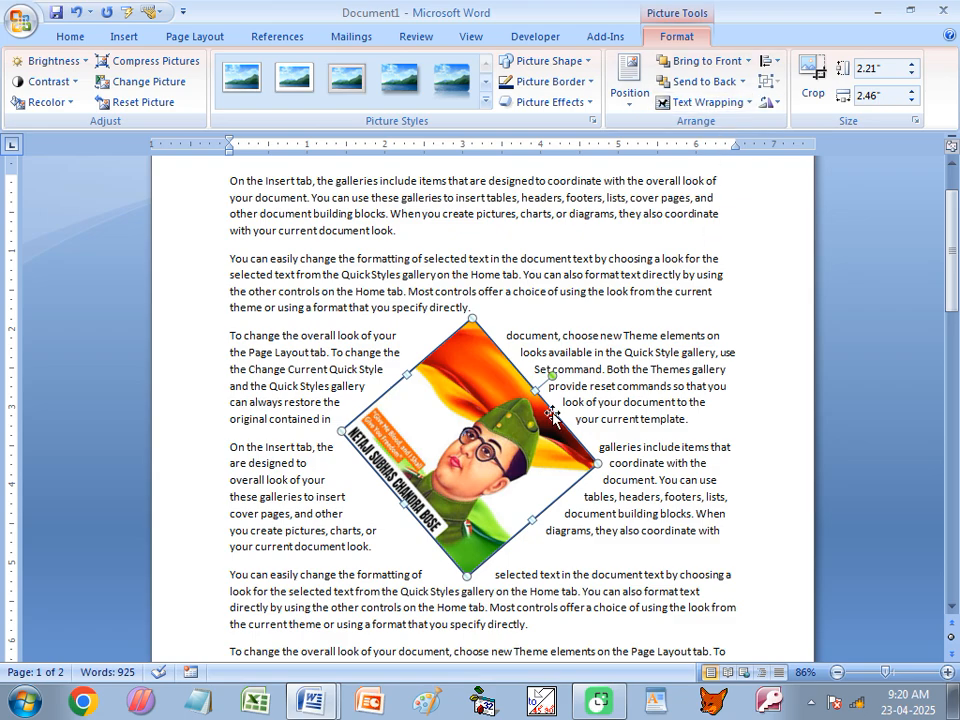
Step: Undo the picture's last wrapping changes, its move and its rotation
key("ctrl+z")
key("ctrl+z")
key("ctrl+z")
key("ctrl+z")
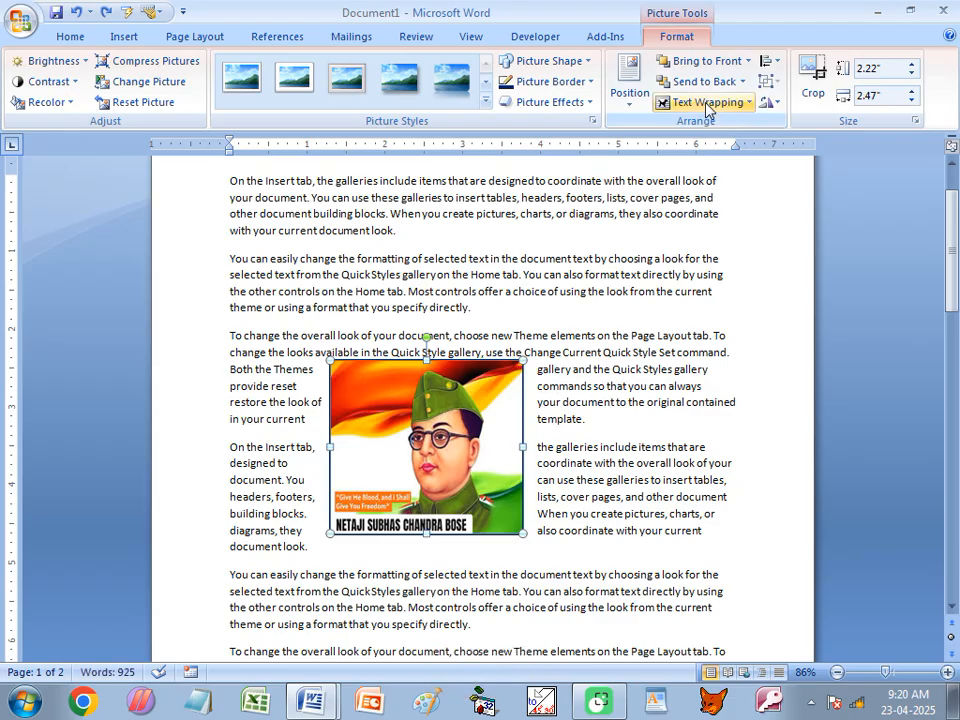
Step: Duplicate the picture side by side with the original and flip the left-hand one horizontally
left_click(778, 106)
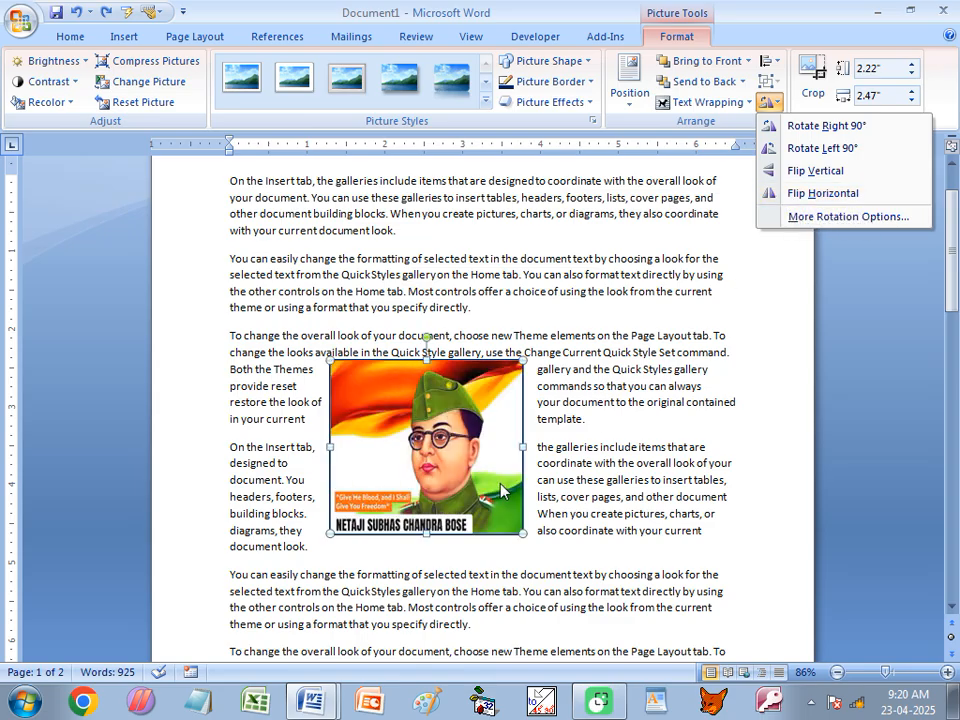
left_click(456, 453)
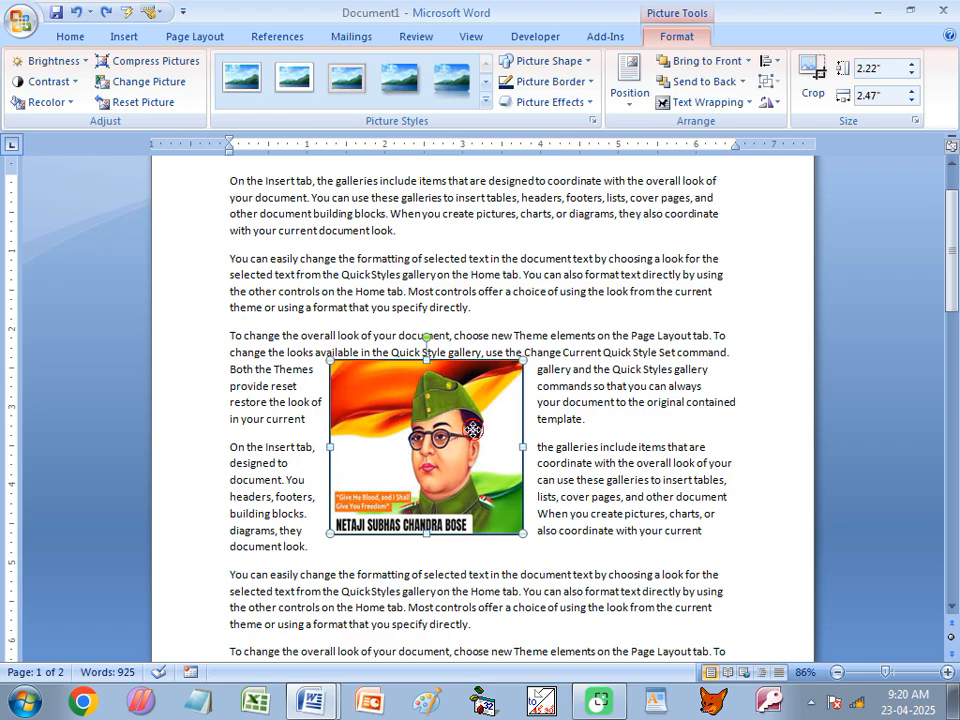
left_click_drag(473, 437, 412, 480)
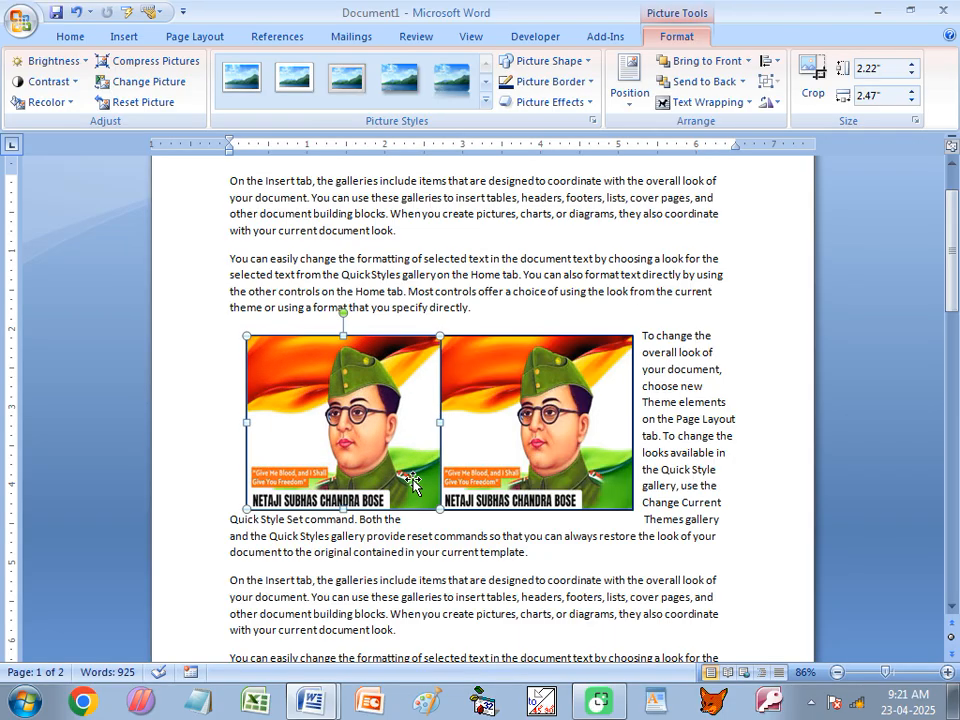
left_click(766, 93)
left_click(804, 193)
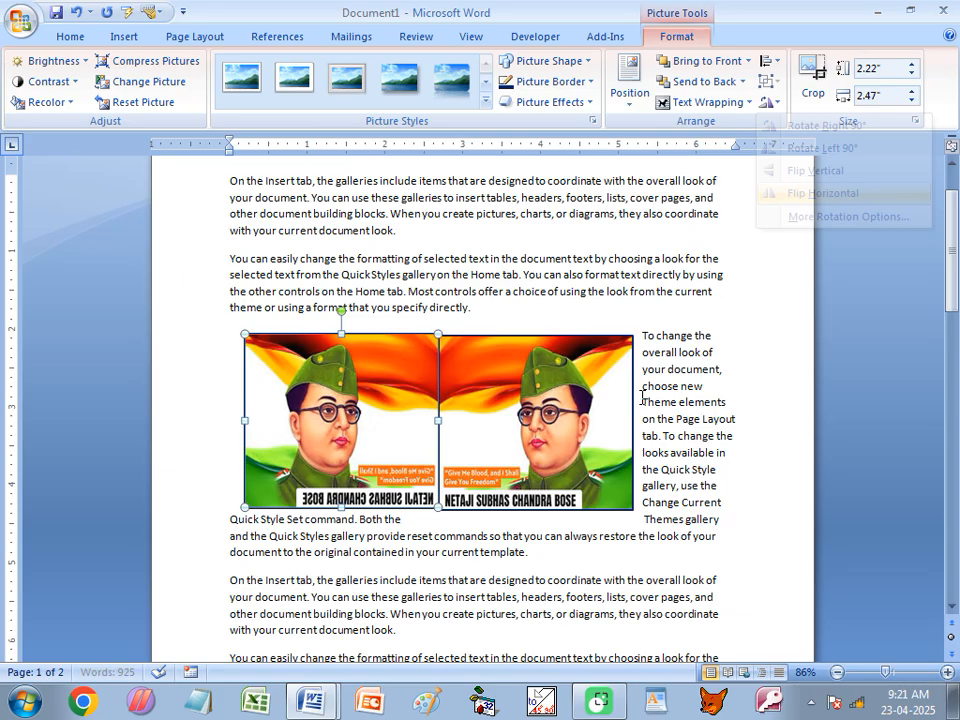
Step: Move the mirrored picture to the right so that it partly overlaps the other copy
left_click_drag(360, 441, 404, 437)
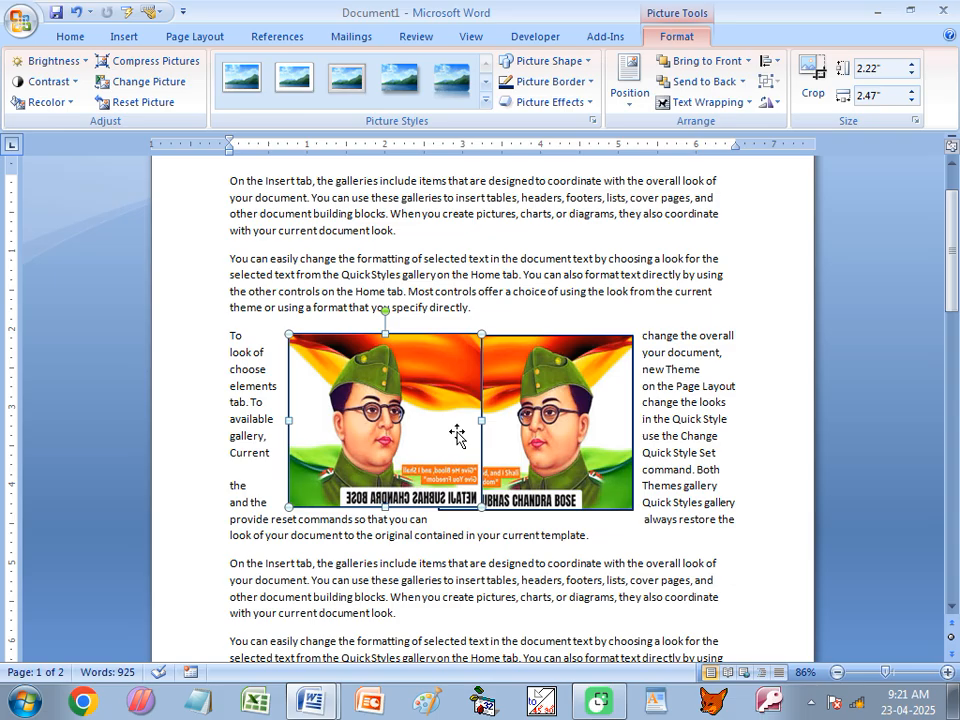
left_click(768, 101)
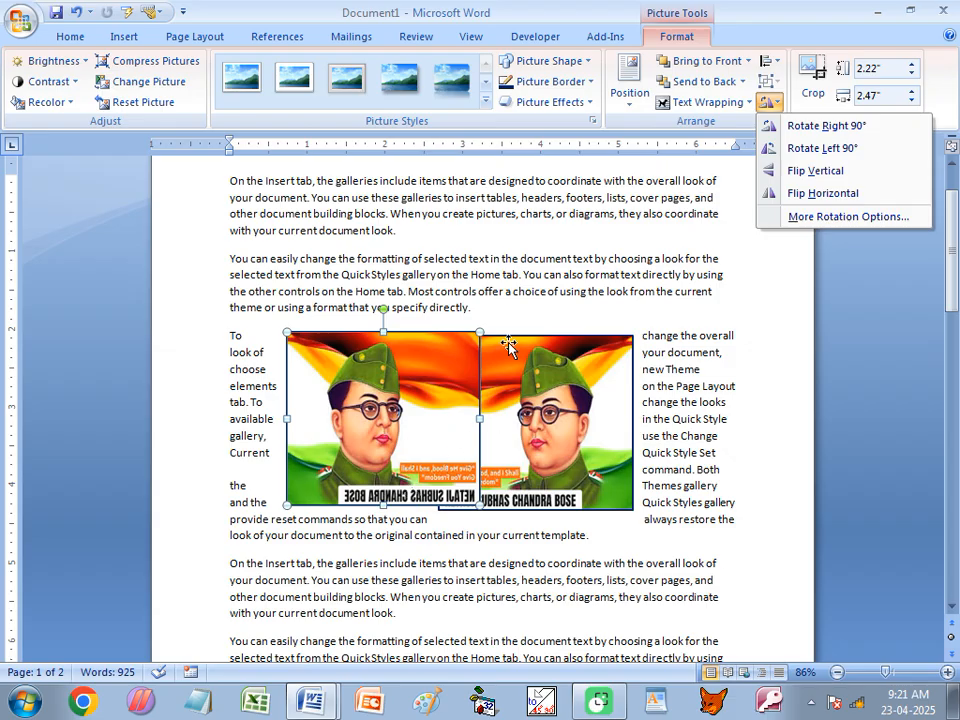
left_click(446, 399)
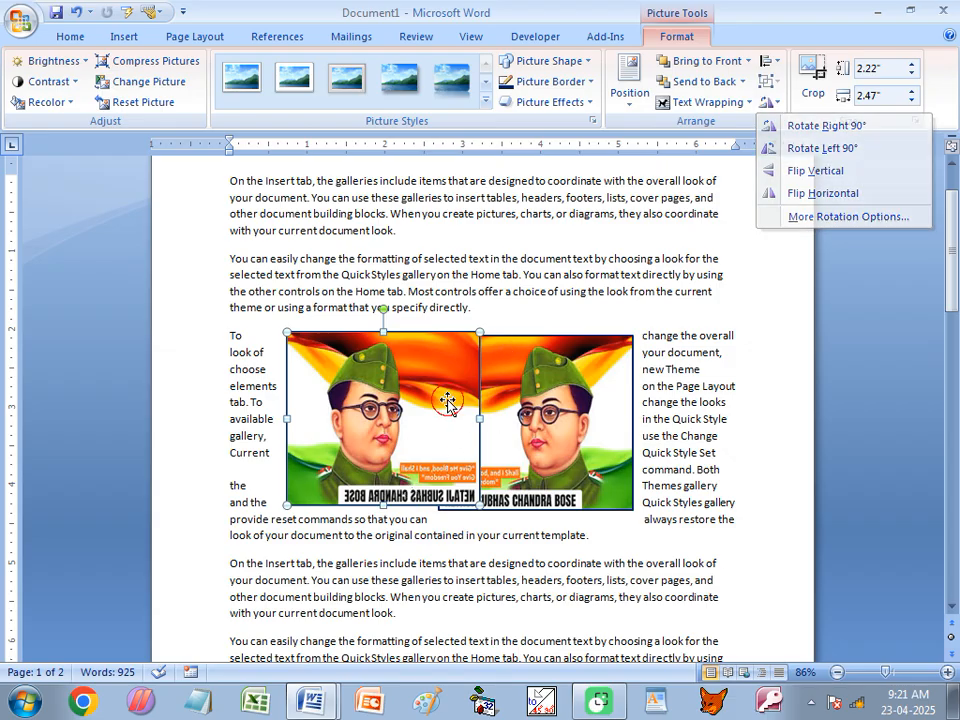
Step: Crop the mirrored picture to the head at about 1.58" by 1.03", and enlarge the cropped picture to 4.1" by 2.67"
left_click(812, 67)
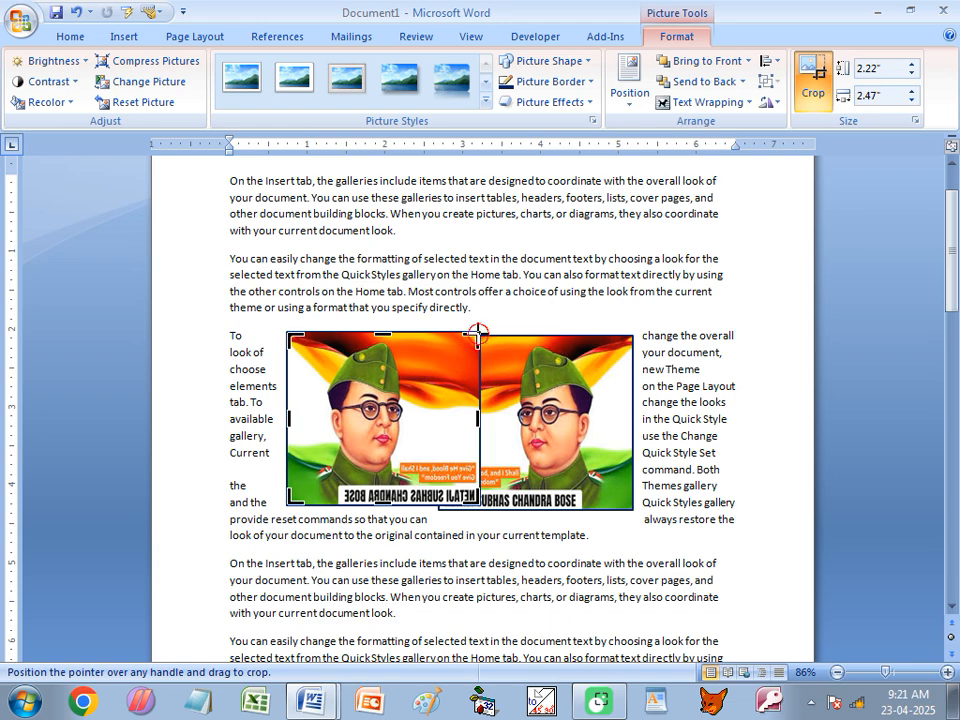
left_click_drag(478, 333, 408, 338)
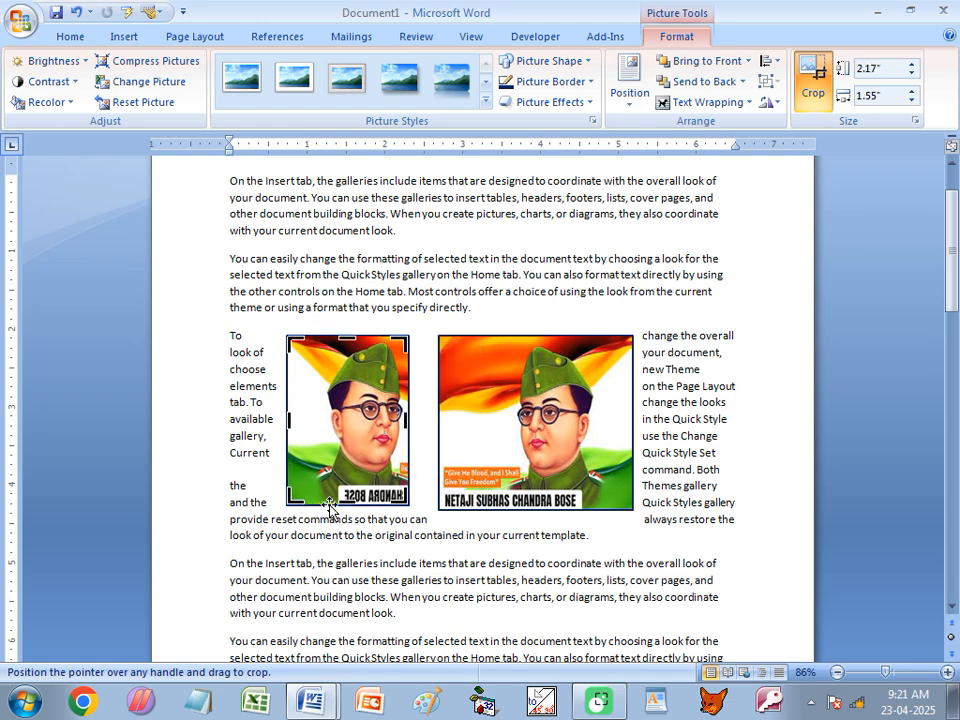
left_click_drag(329, 507, 347, 460)
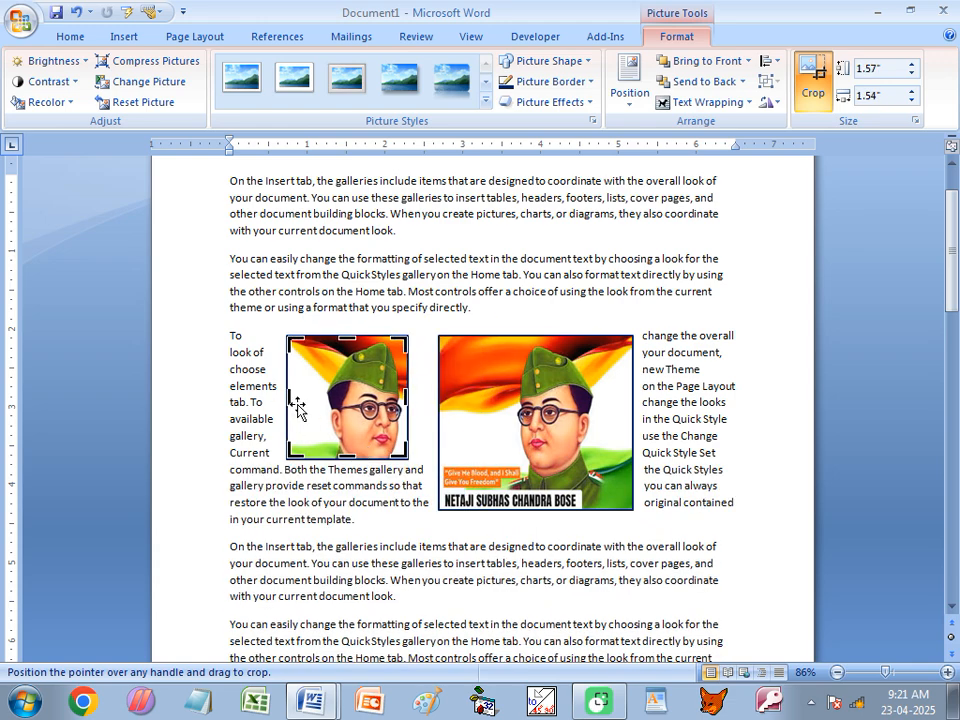
left_click_drag(297, 407, 374, 500)
left_click(403, 518)
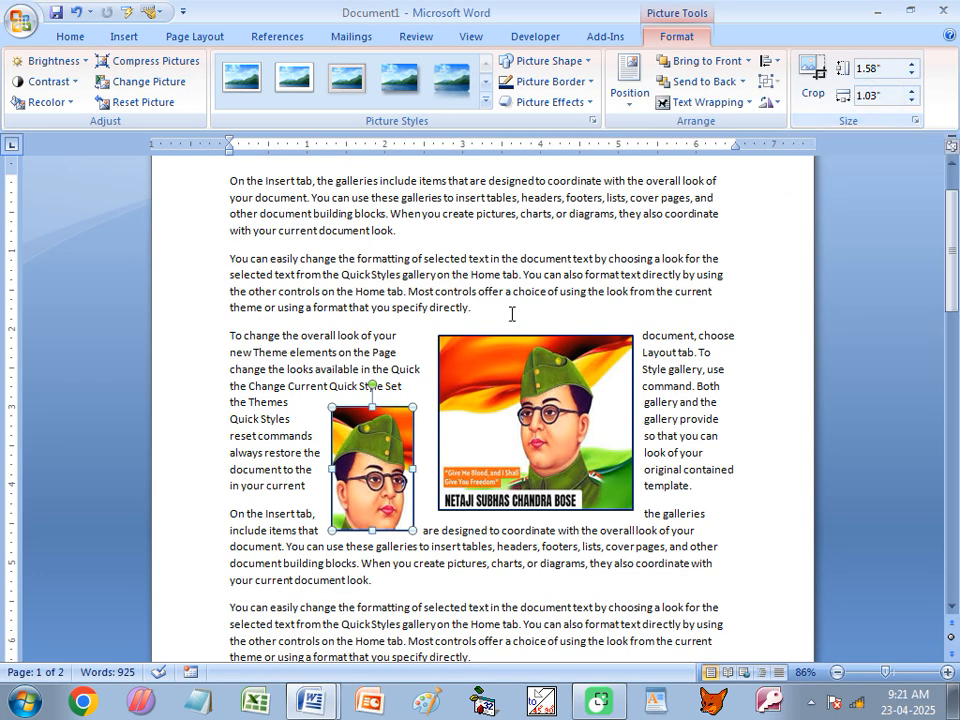
left_click_drag(410, 404, 540, 214)
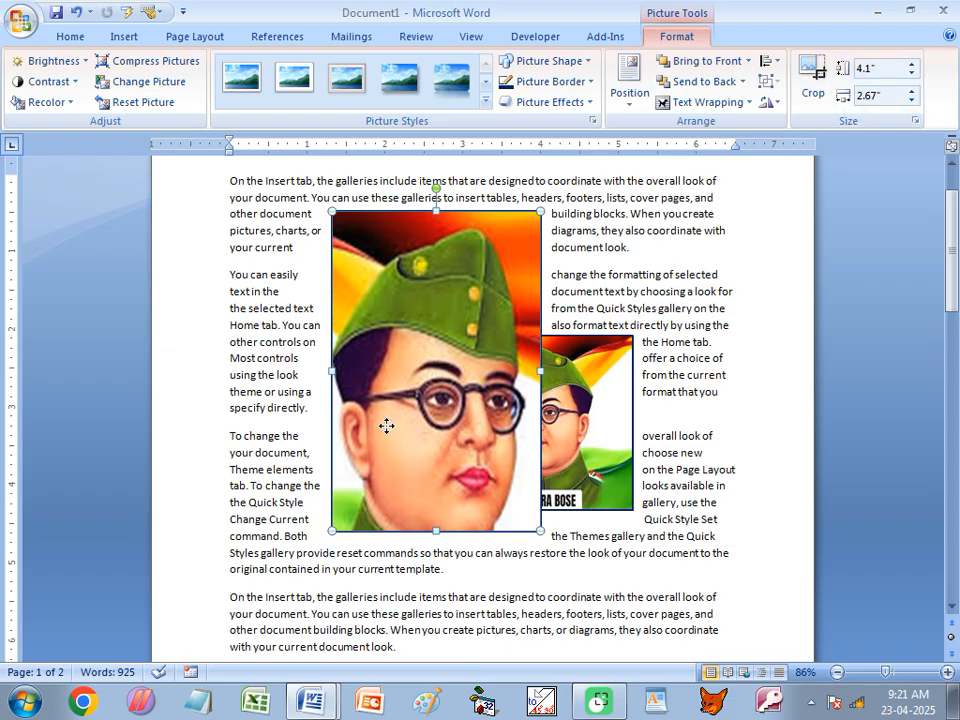
Step: Delete the enlarged cropped picture and the remaining picture beneath it, leaving only text on the page
key("Delete")
left_click(459, 422)
key("Delete")
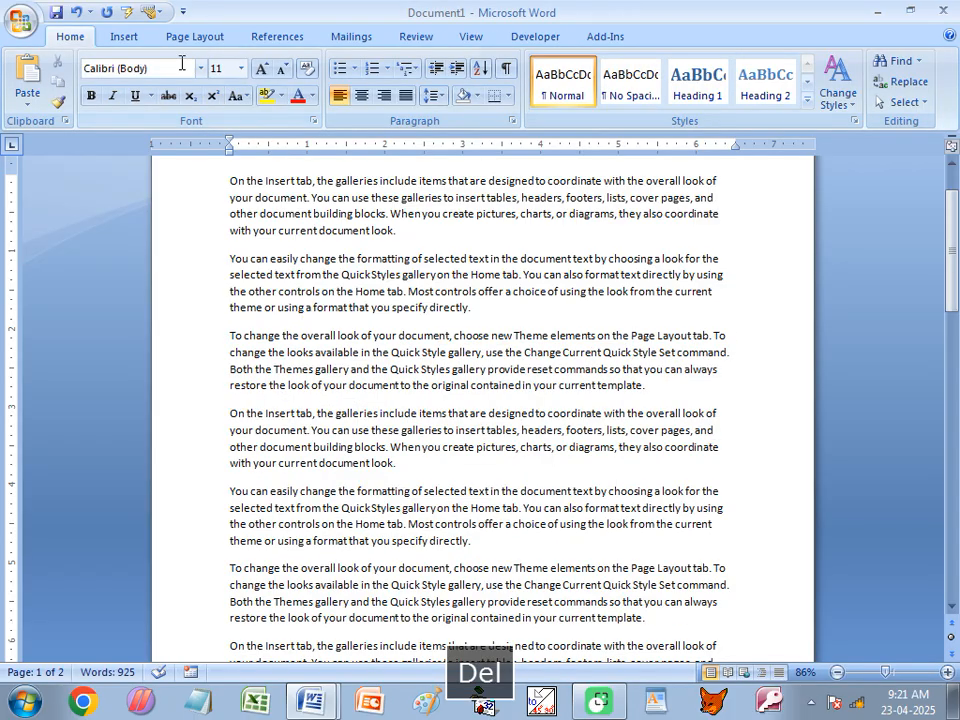
Step: Switch to the Class of CITA.docx notes and examine the Clipart definition on page 68
left_click(124, 37)
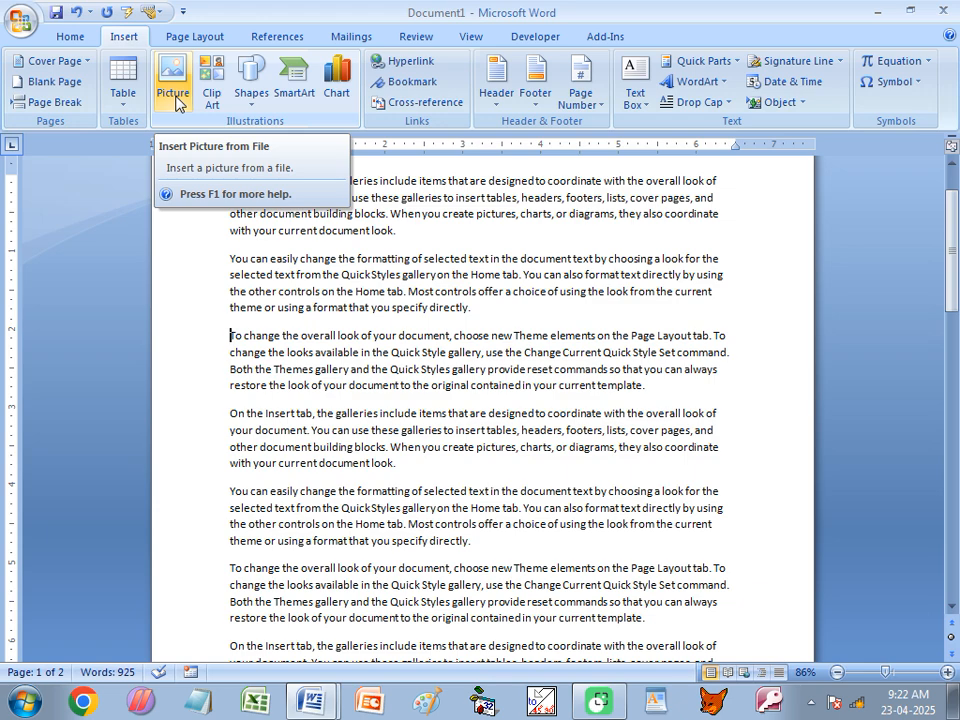
left_click(305, 702)
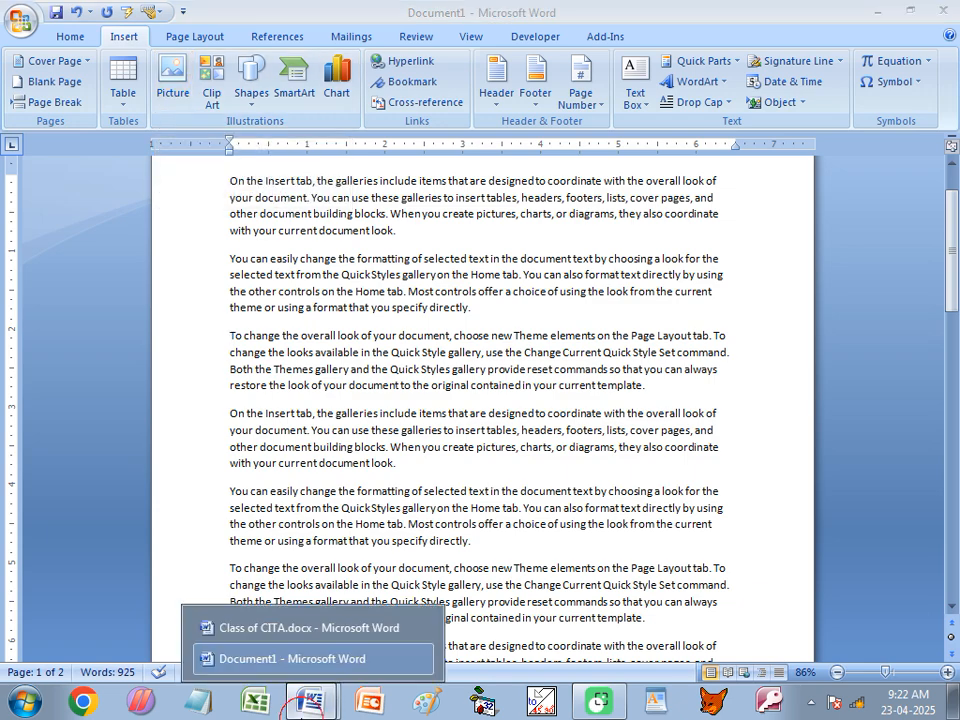
left_click(300, 627)
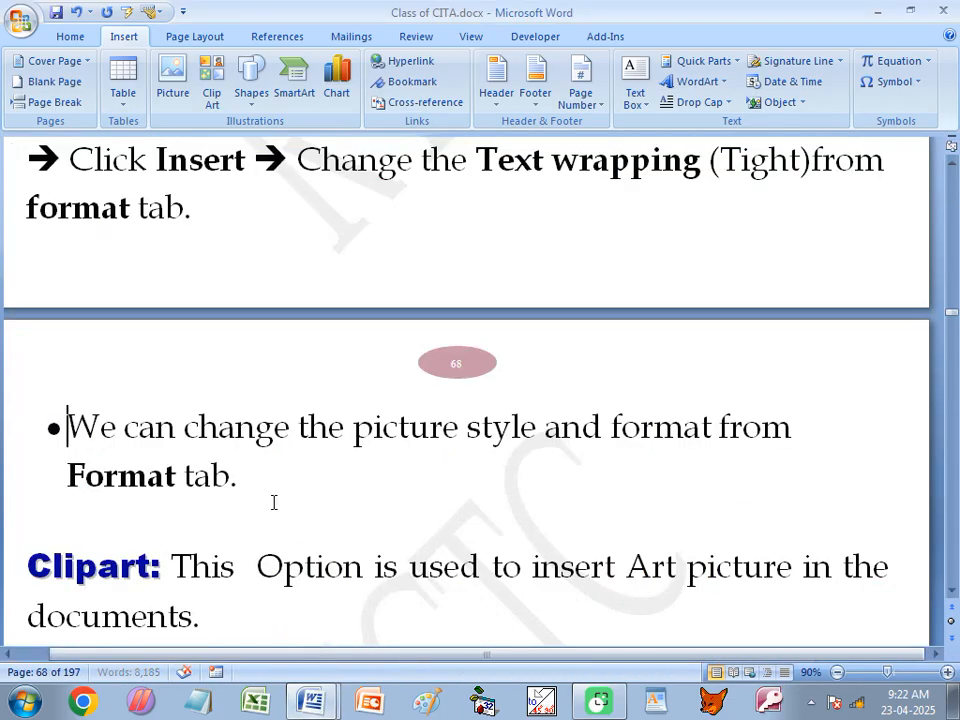
scroll(265, 490, "down", 2)
scroll(257, 481, "down", 2)
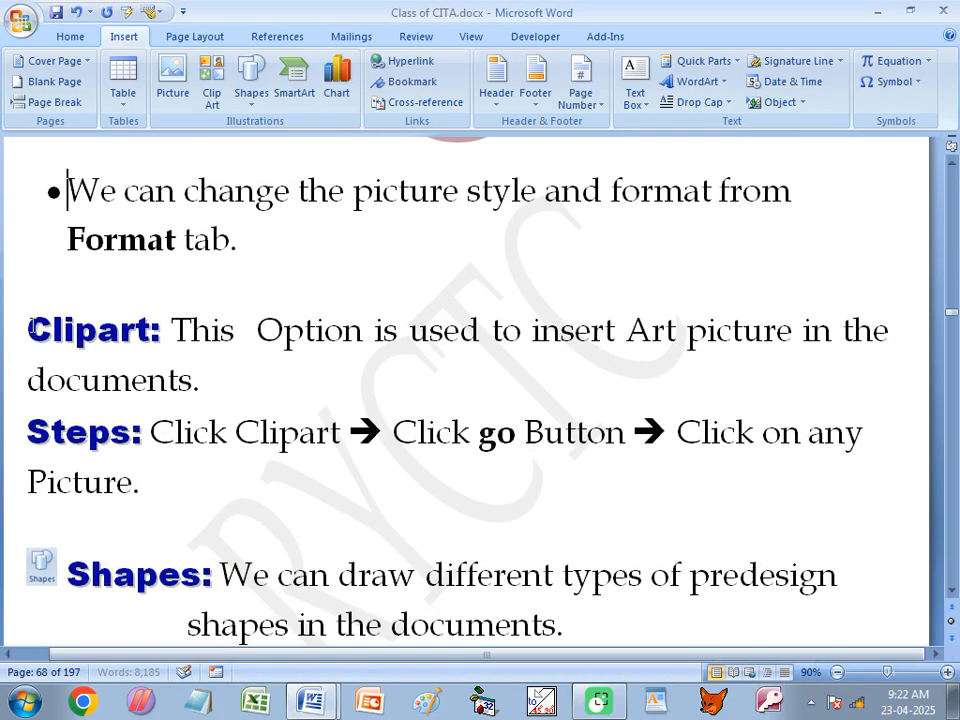
left_click_drag(28, 330, 201, 376)
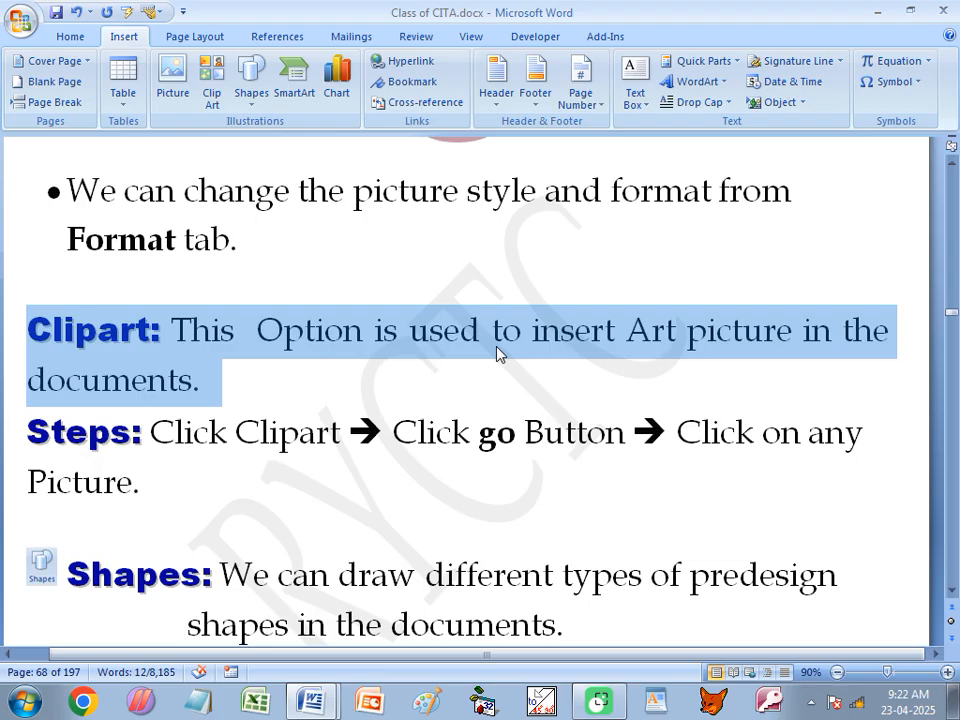
Step: Return to Document1 and run a clip art search with an empty search term across all media file types
left_click(312, 700)
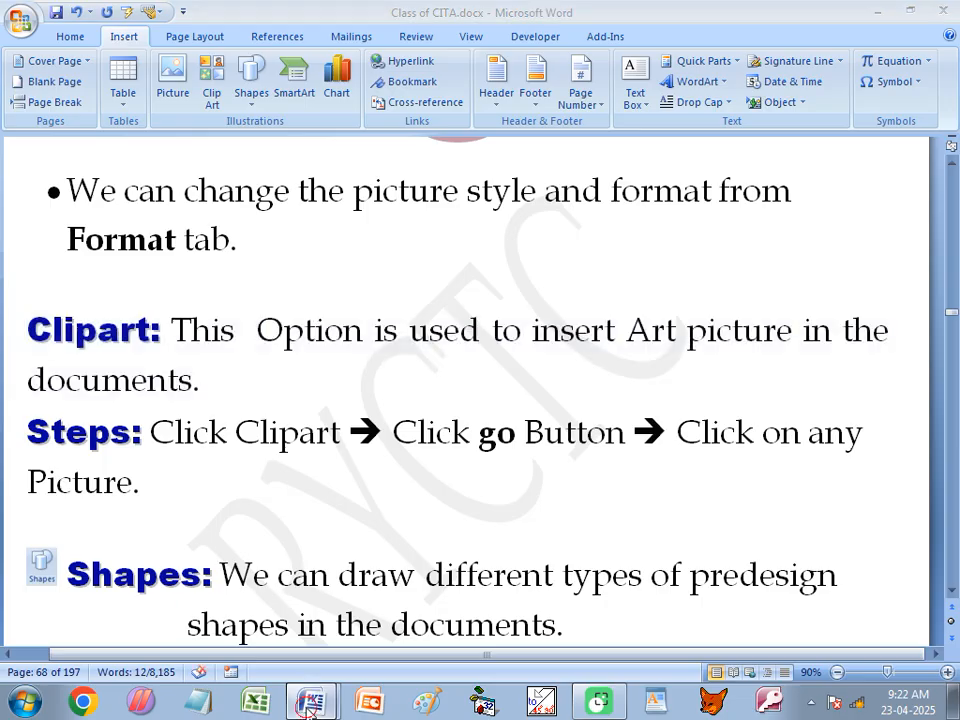
left_click(290, 659)
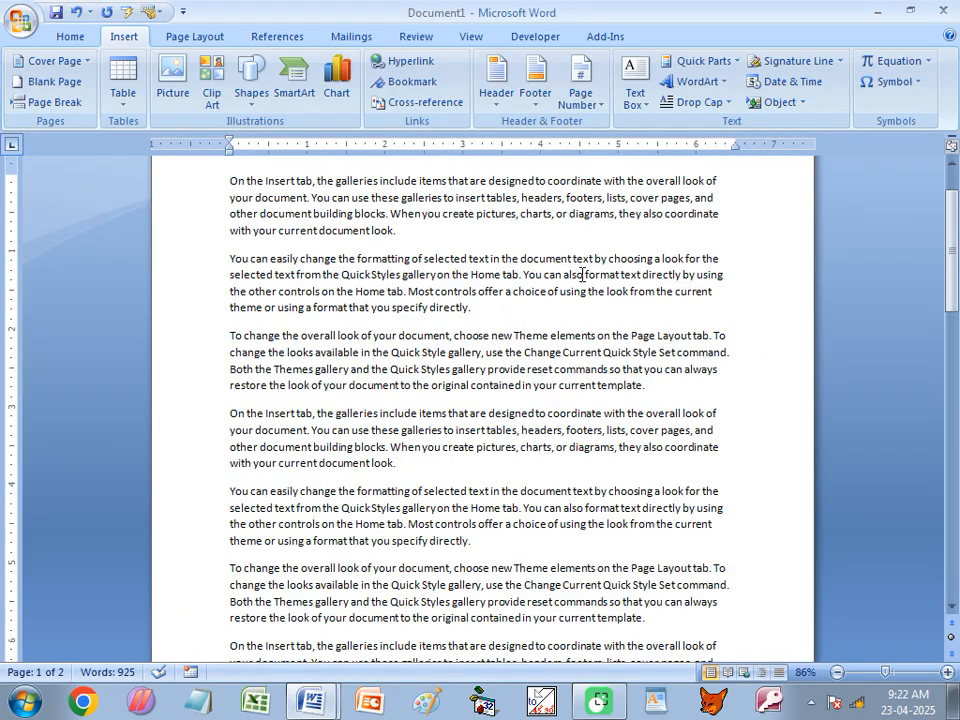
scroll(383, 402, "up", 2)
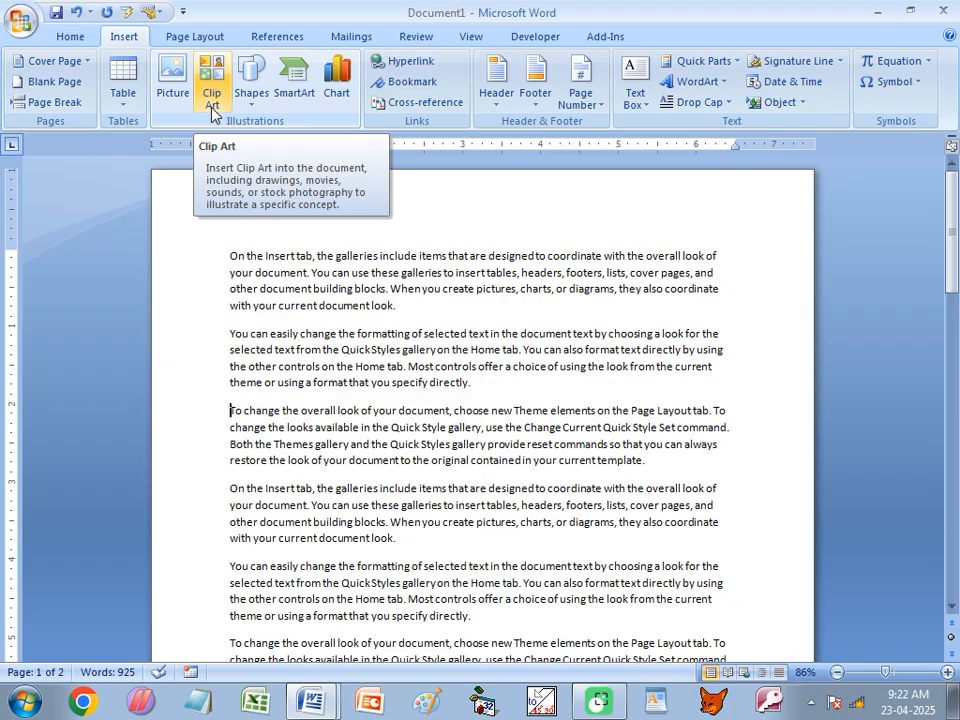
left_click(213, 78)
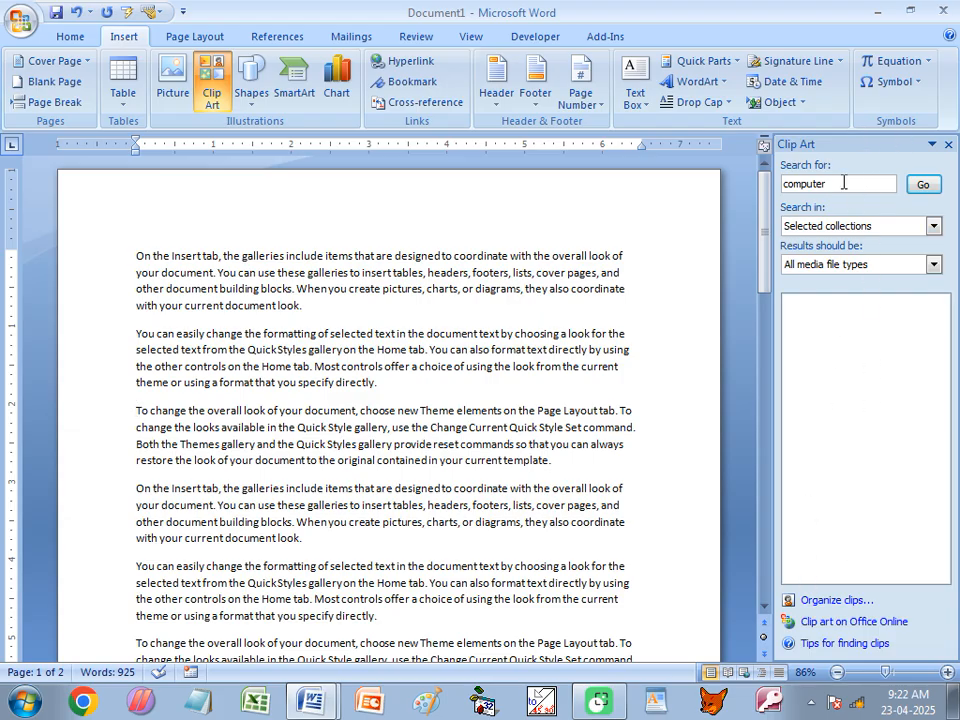
left_click_drag(843, 183, 786, 185)
type("c")
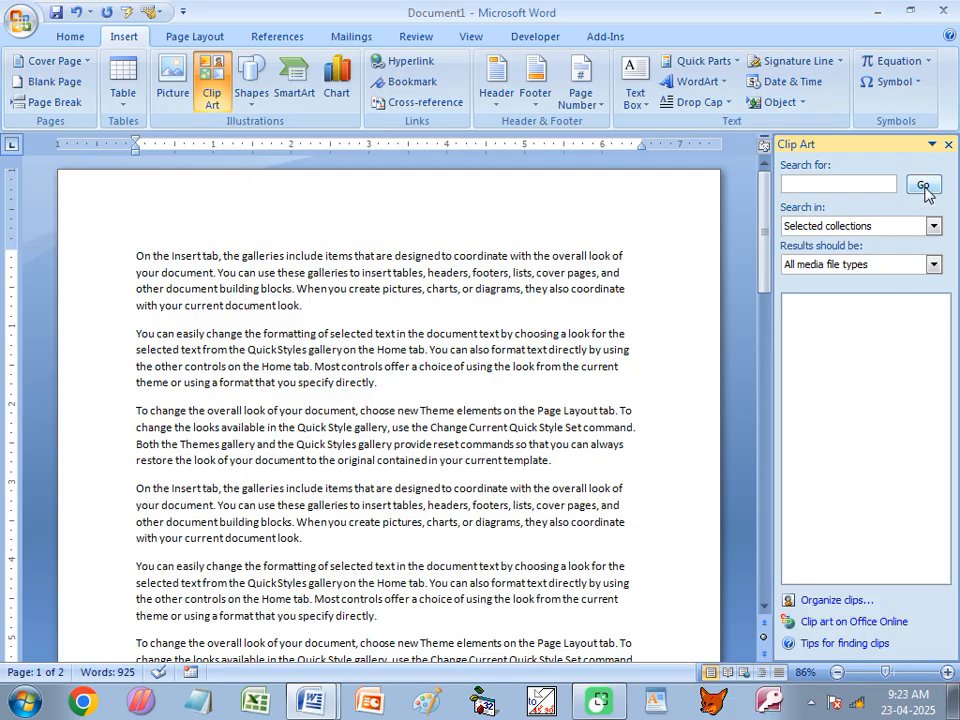
left_click(924, 186)
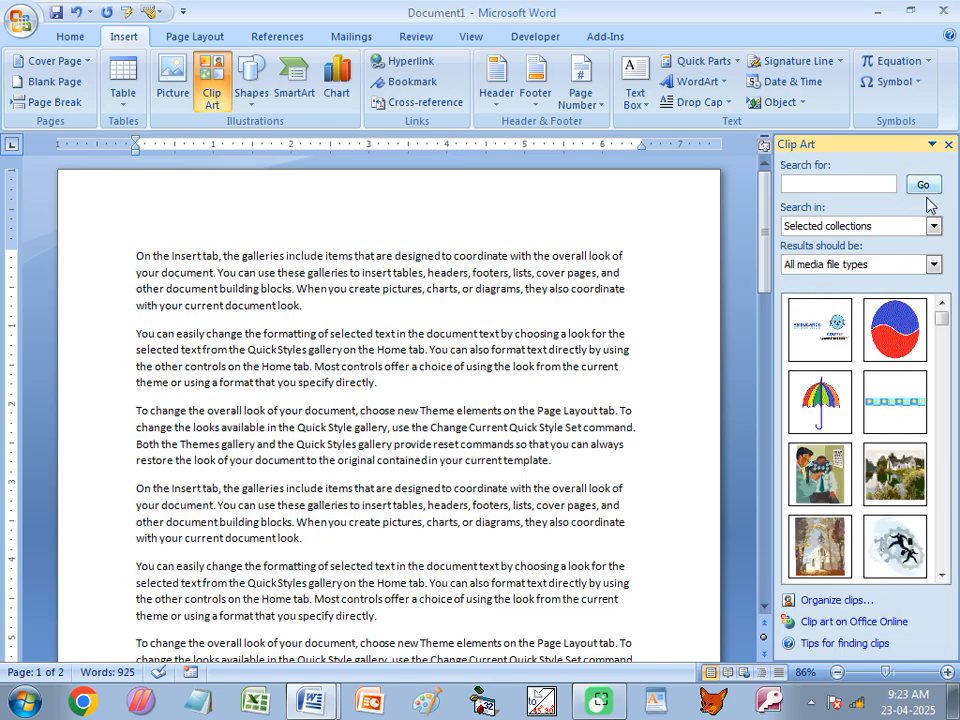
Step: Browse the clip art results and insert the picture of a woman at a computer before the third paragraph
left_click_drag(943, 317, 943, 345)
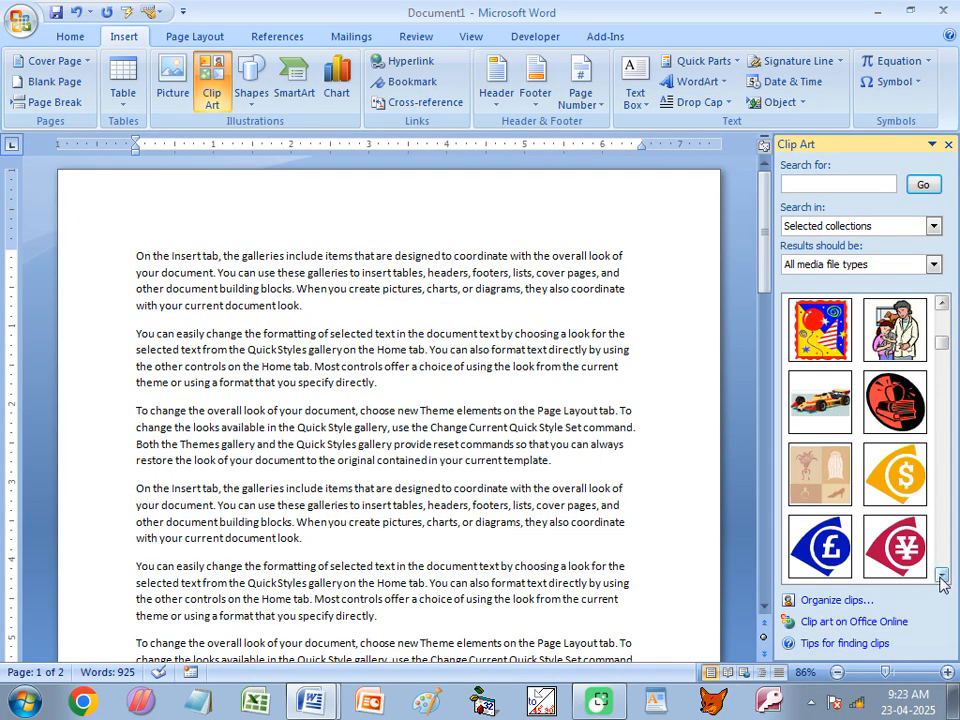
left_click(942, 302)
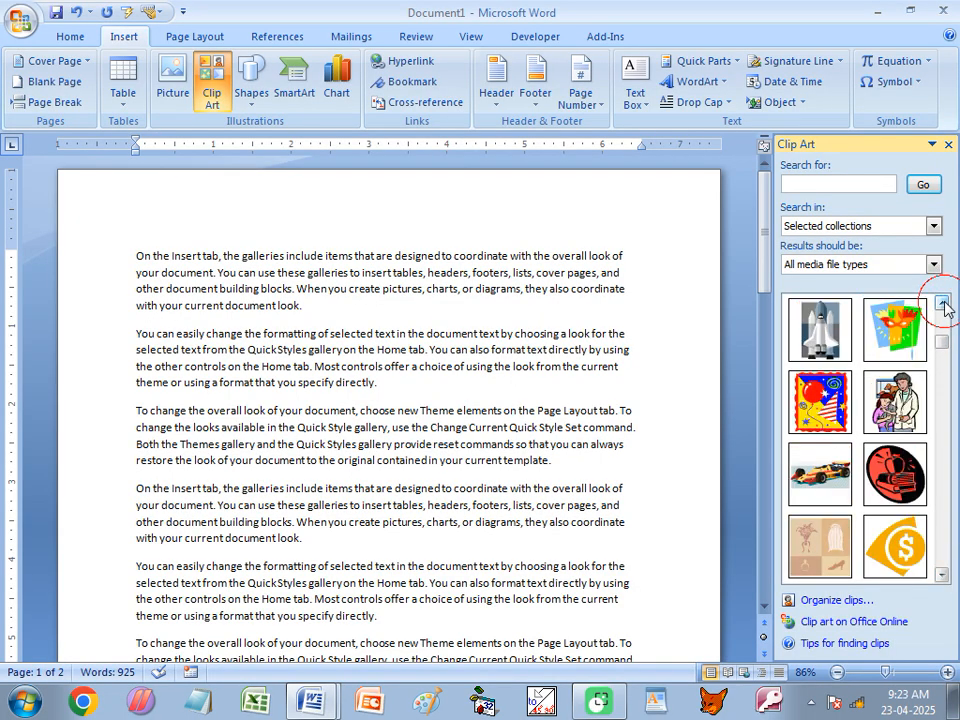
left_click(942, 302)
left_click(942, 302)
left_click(942, 302)
left_click(942, 302)
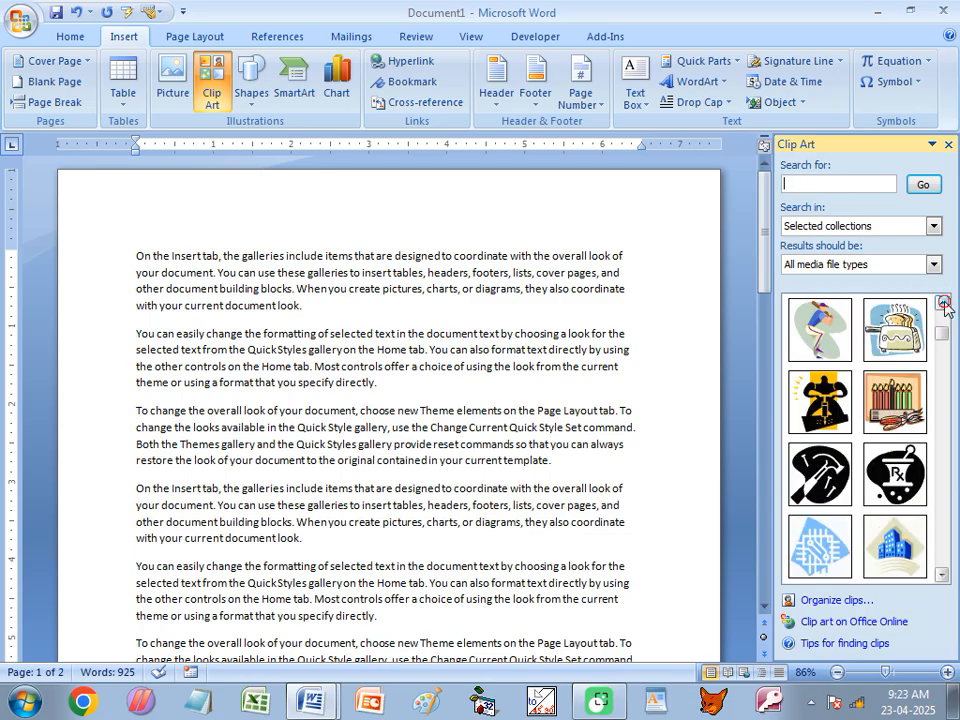
left_click(943, 303)
left_click(944, 304)
left_click(943, 303)
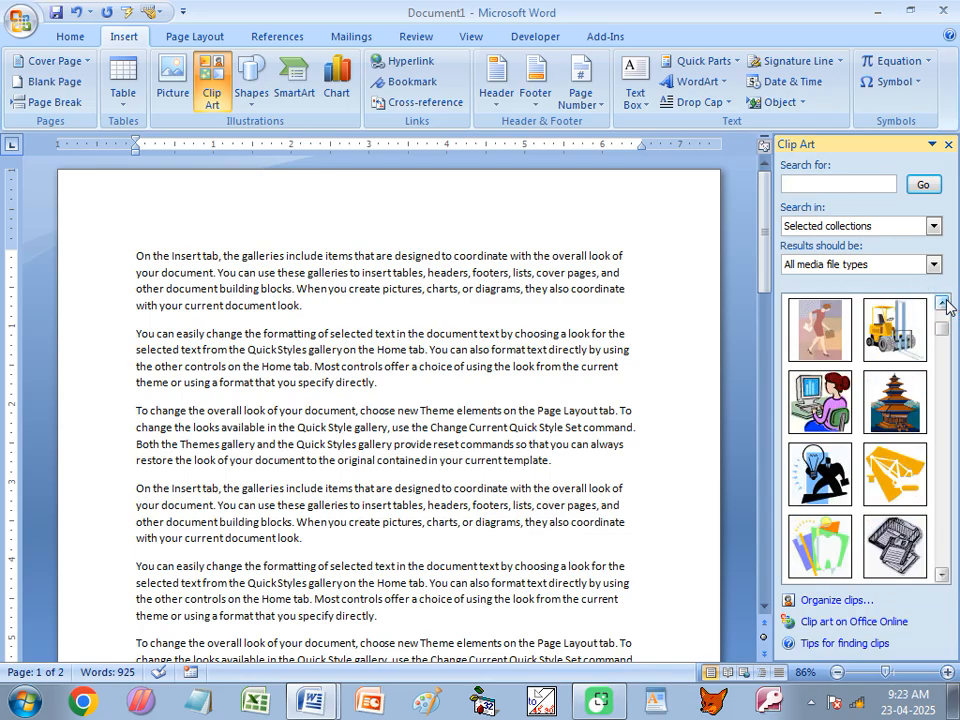
left_click(815, 408)
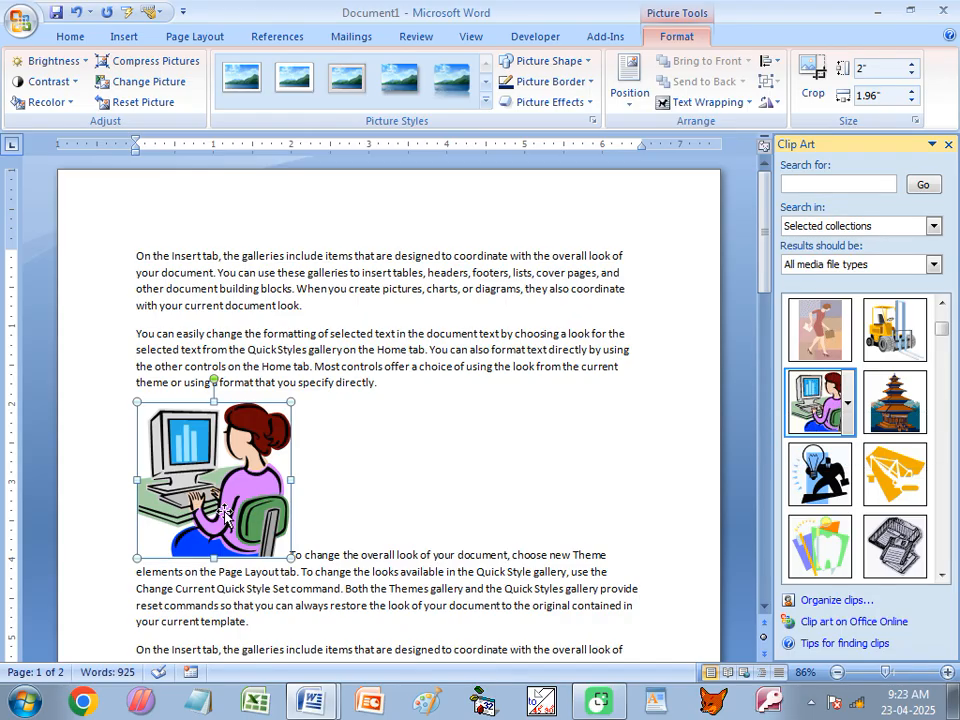
Step: Move the inline clip art along its line and then up into the second paragraph
left_click_drag(280, 476, 347, 471)
left_click_drag(270, 470, 435, 476)
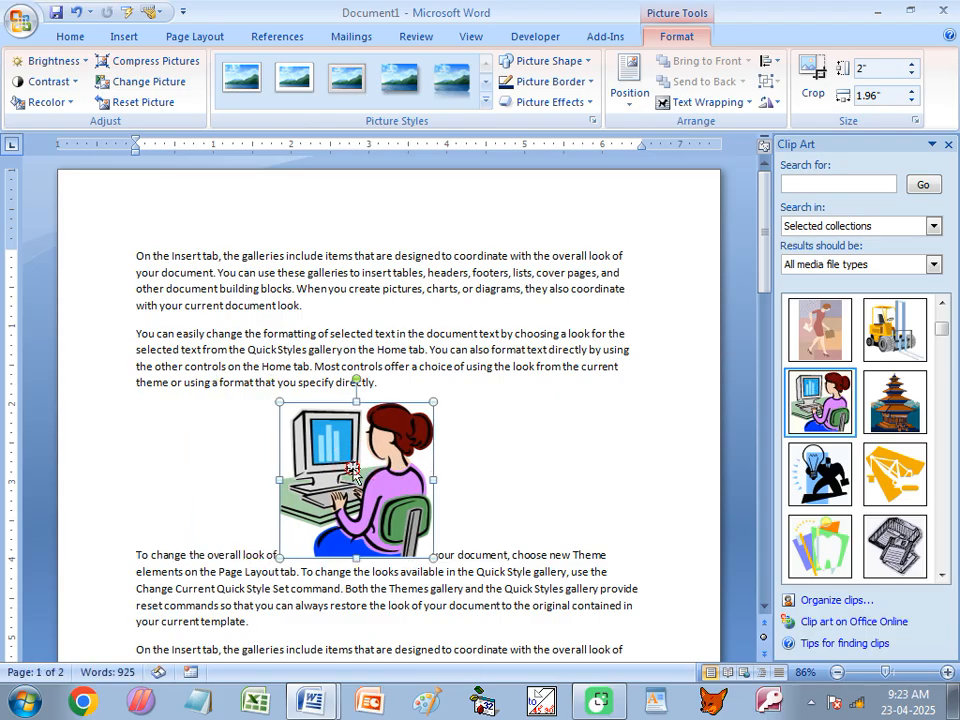
left_click_drag(353, 471, 428, 367)
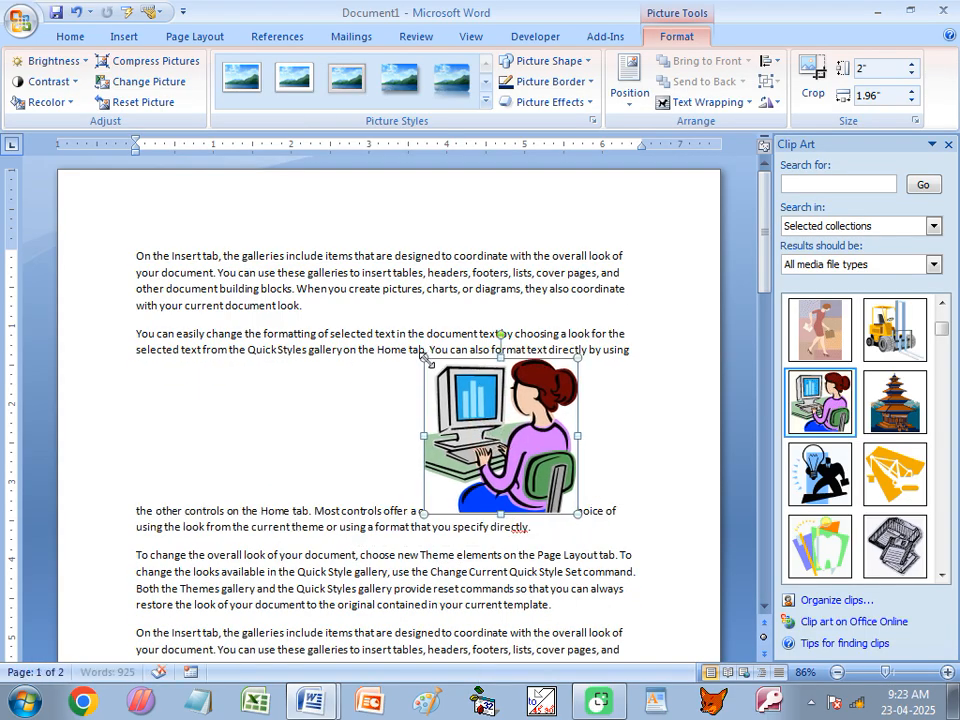
Step: Set the clip art's text wrapping to Tight and move it between the text of the second and third paragraphs
left_click(700, 104)
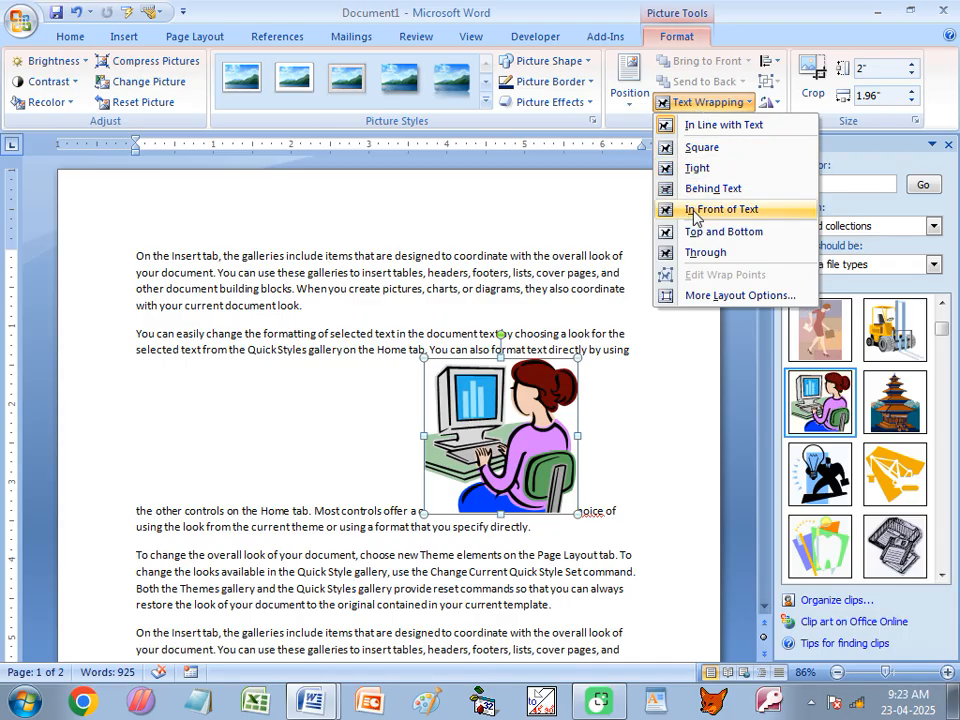
left_click(700, 148)
left_click_drag(535, 421, 463, 379)
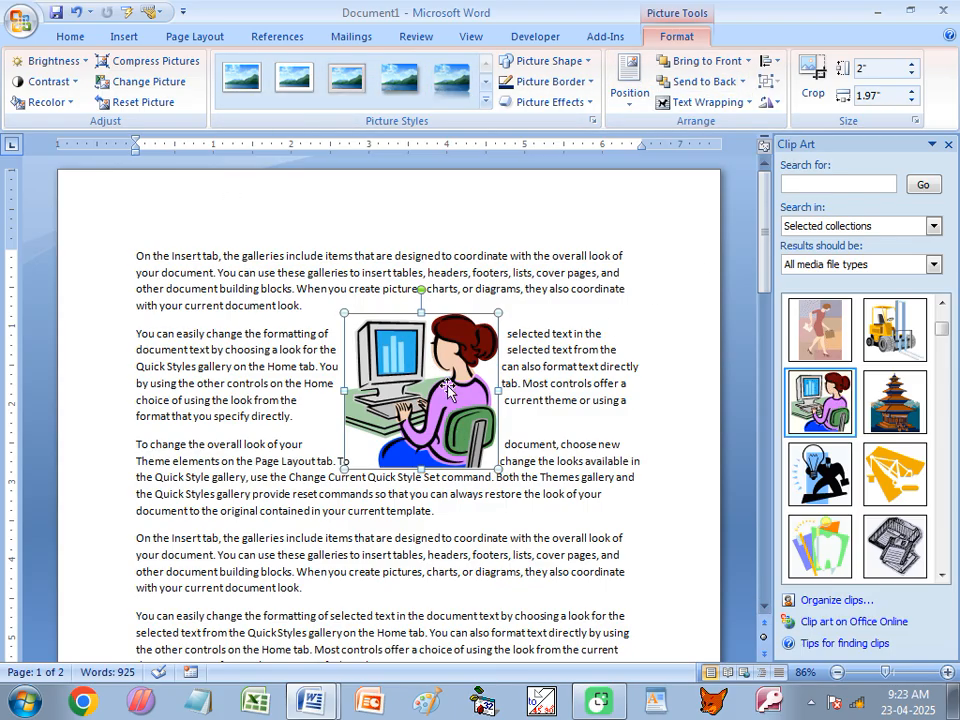
Step: Add three blank lines above the first paragraph and enter the heading "Rajarampur Youth Computer Training Centre" on the second one
left_click(138, 256)
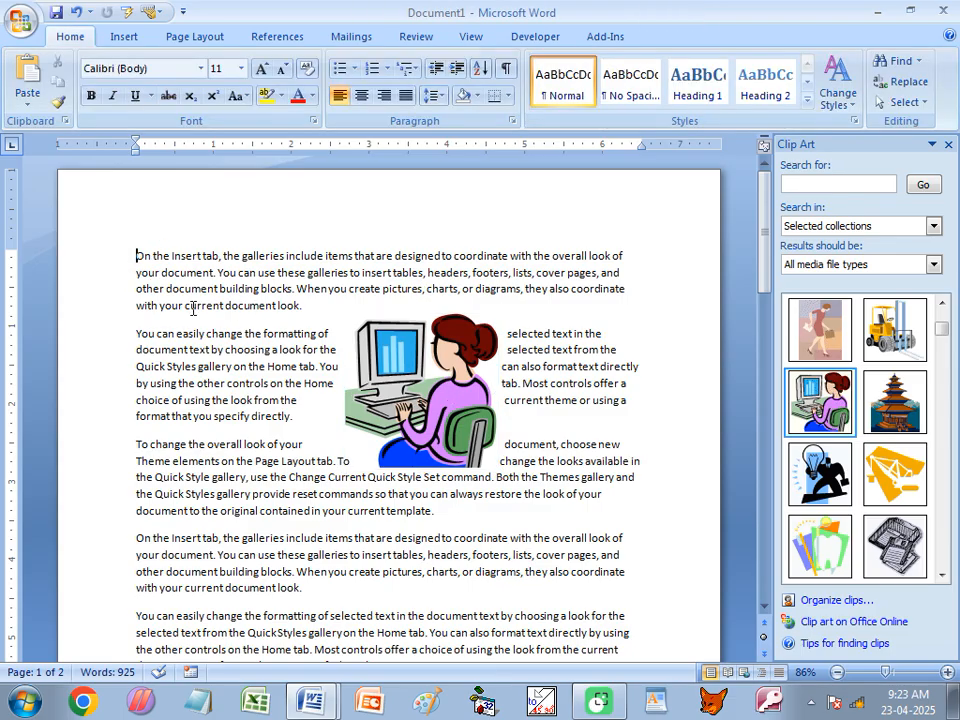
key("Return")
key("Return")
key("Return")
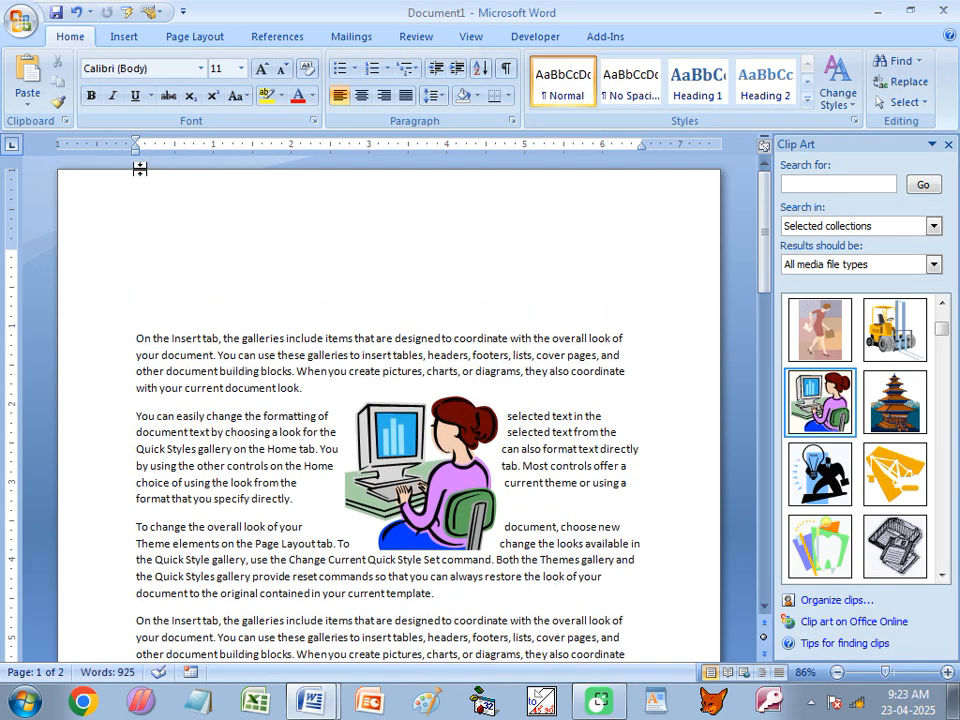
left_click(138, 280)
type("Rajarampur")
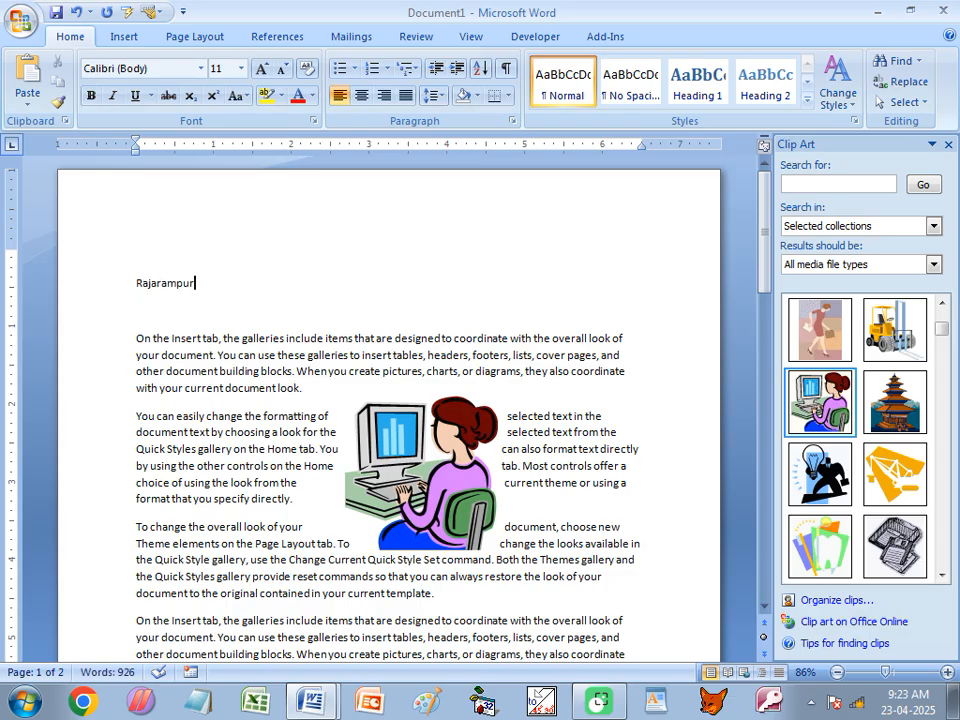
type(" Youth Comput")
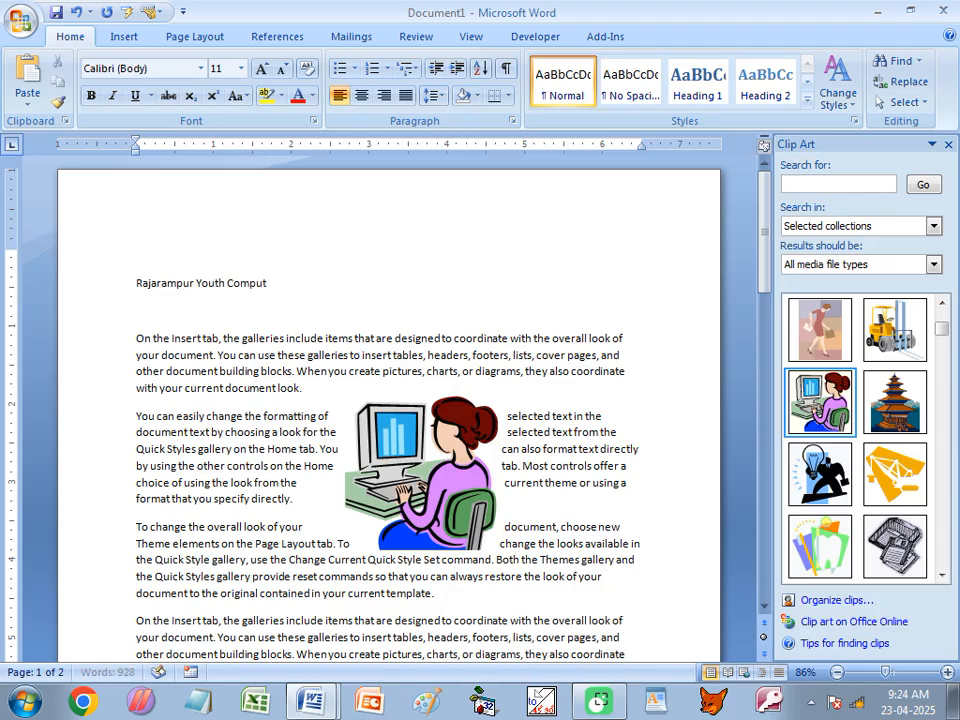
type("er Training Centre")
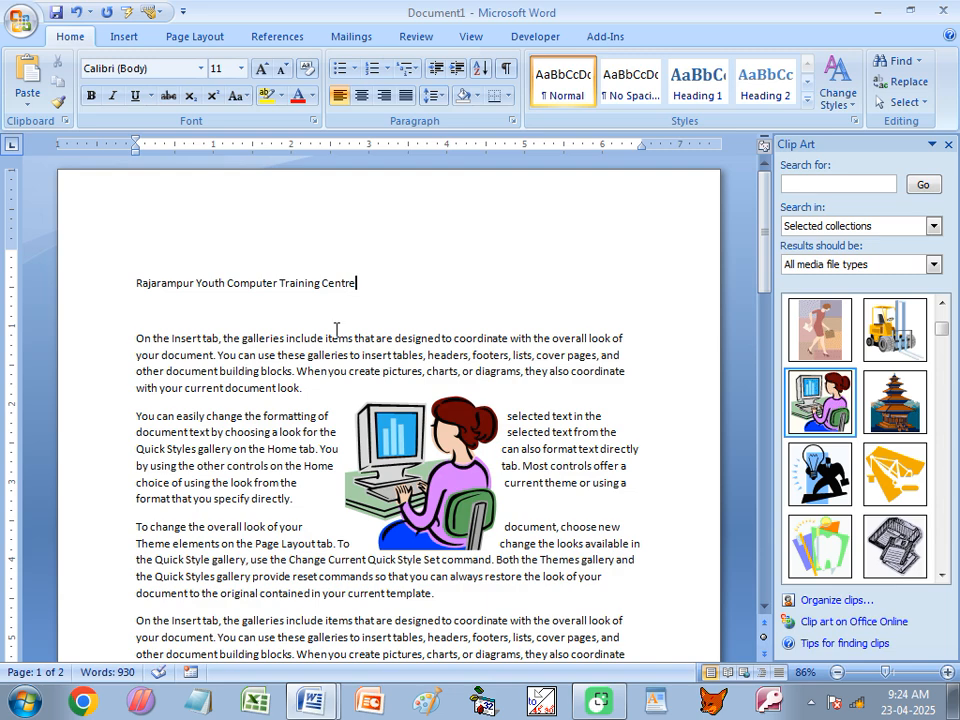
Step: Center the heading and format it as bold, 20 pt, with a thick underline
left_click_drag(360, 281, 146, 281)
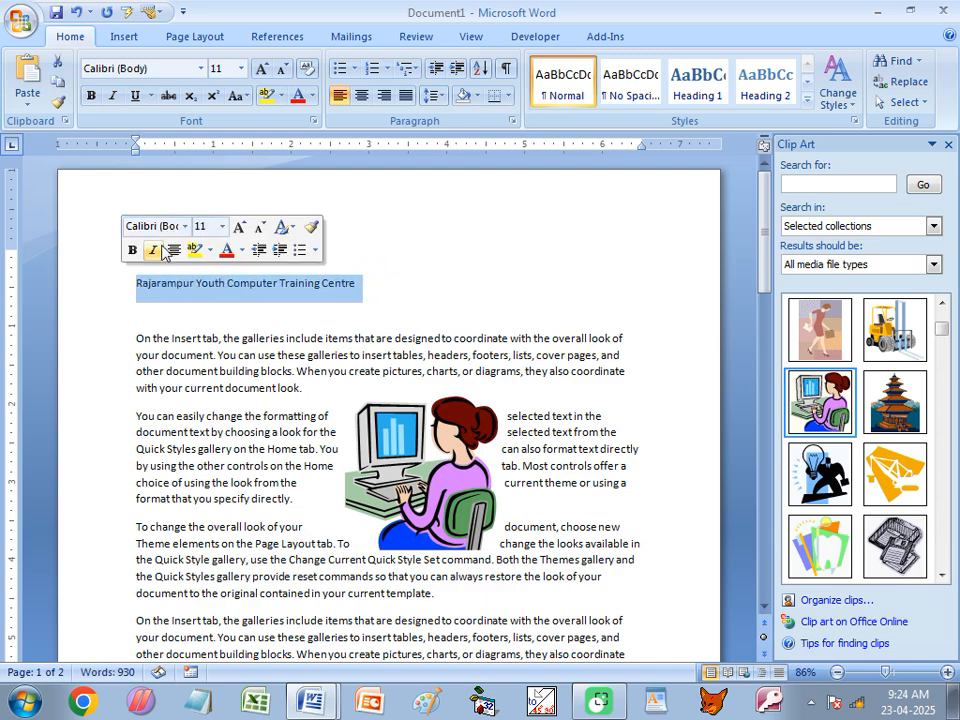
left_click(361, 95)
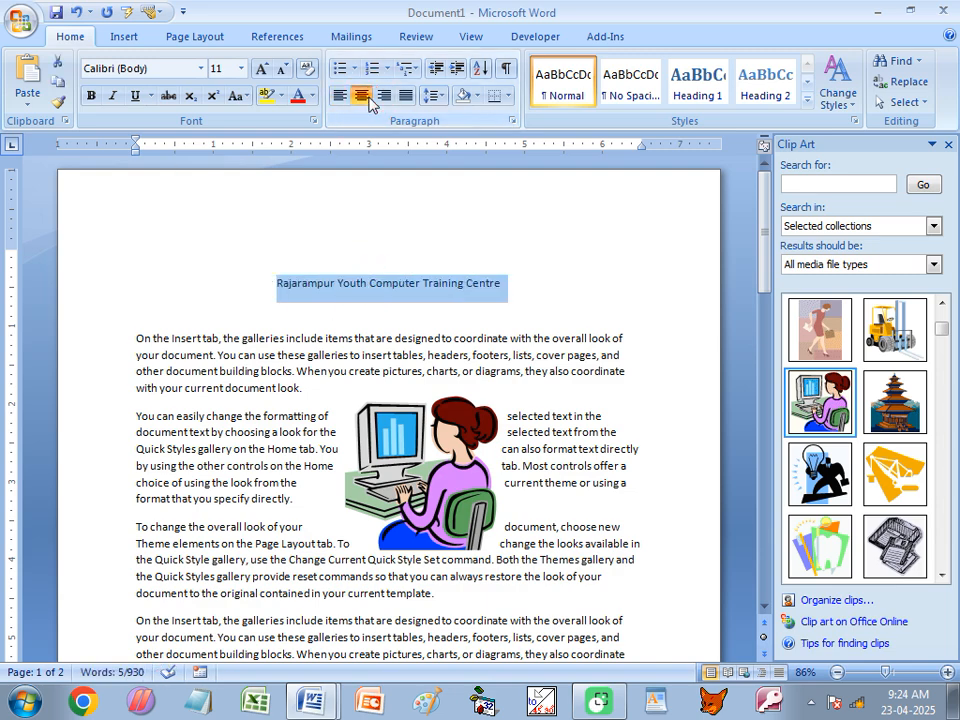
key("ctrl+b")
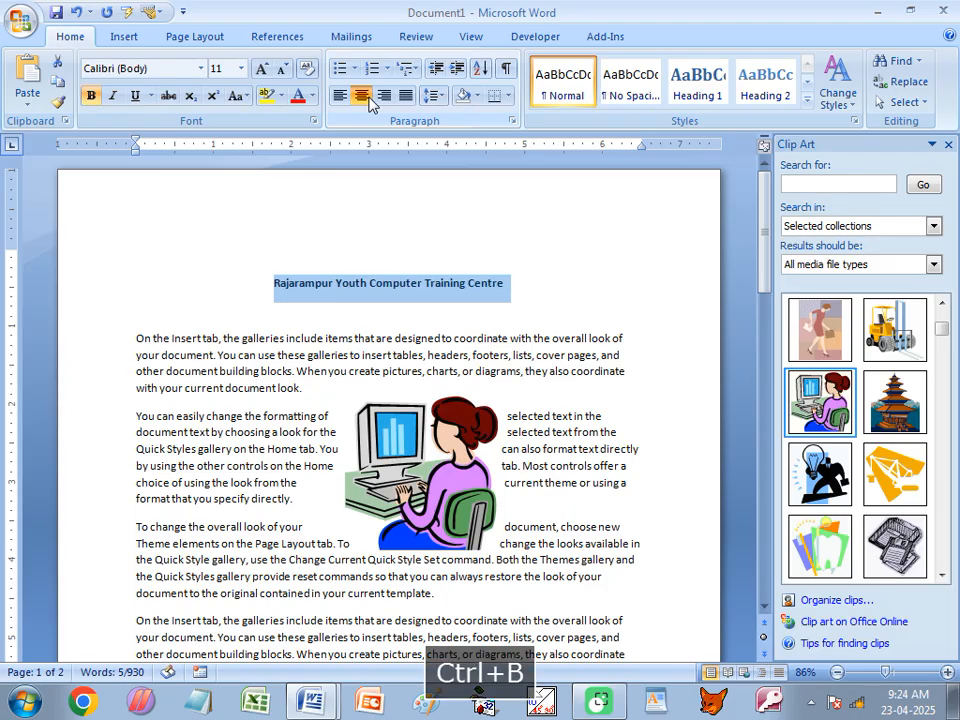
key("ctrl+shift+period")
key("ctrl+shift+period")
key("ctrl+shift+period")
key("ctrl+shift+period")
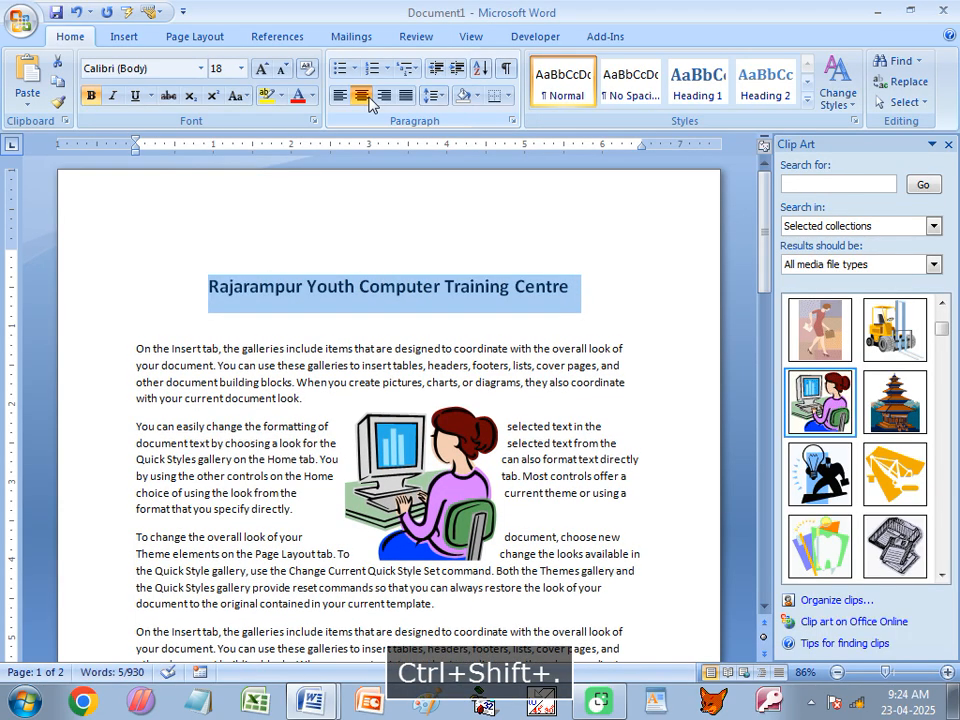
key("ctrl+shift+period")
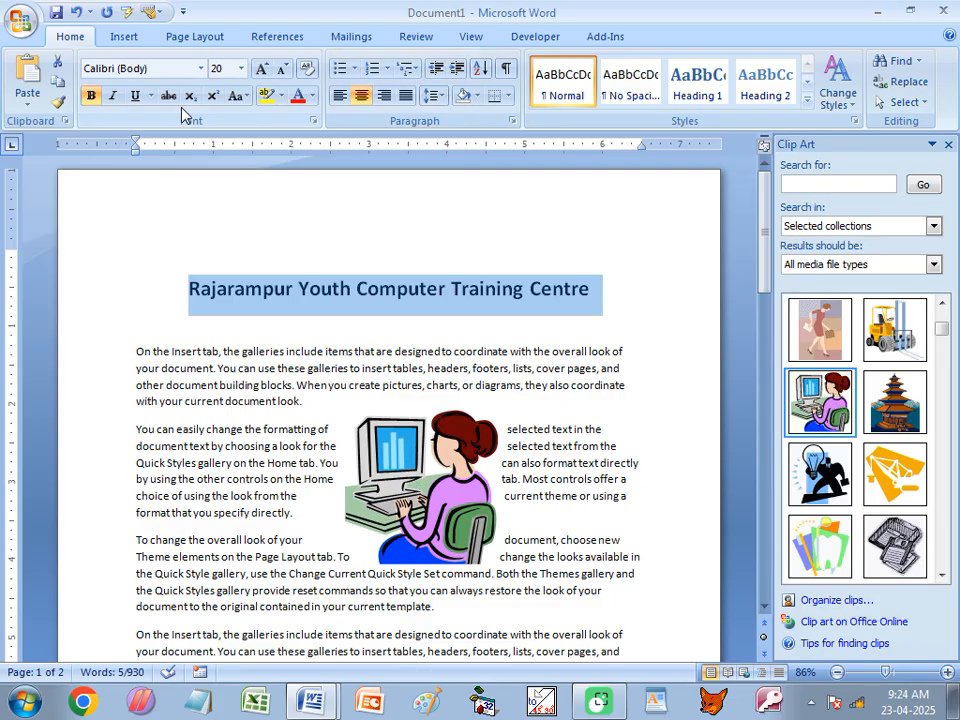
left_click(150, 96)
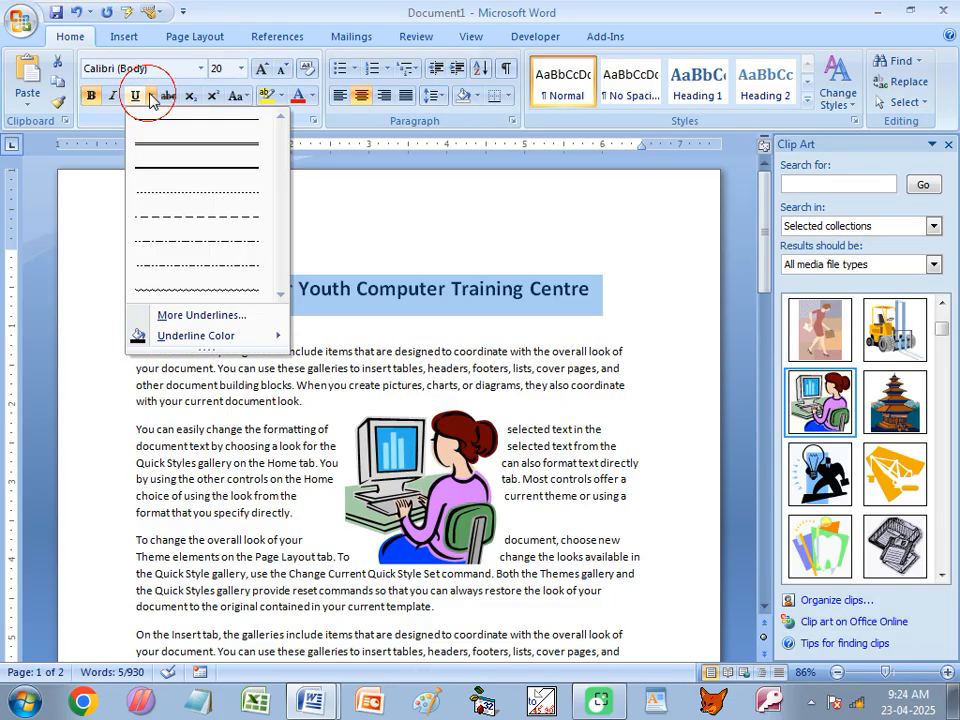
left_click(150, 166)
Step: Shrink the clip art to about 0.66" by 0.65" at the heading's right end and set its text wrapping to In Front of Text
left_click(405, 510)
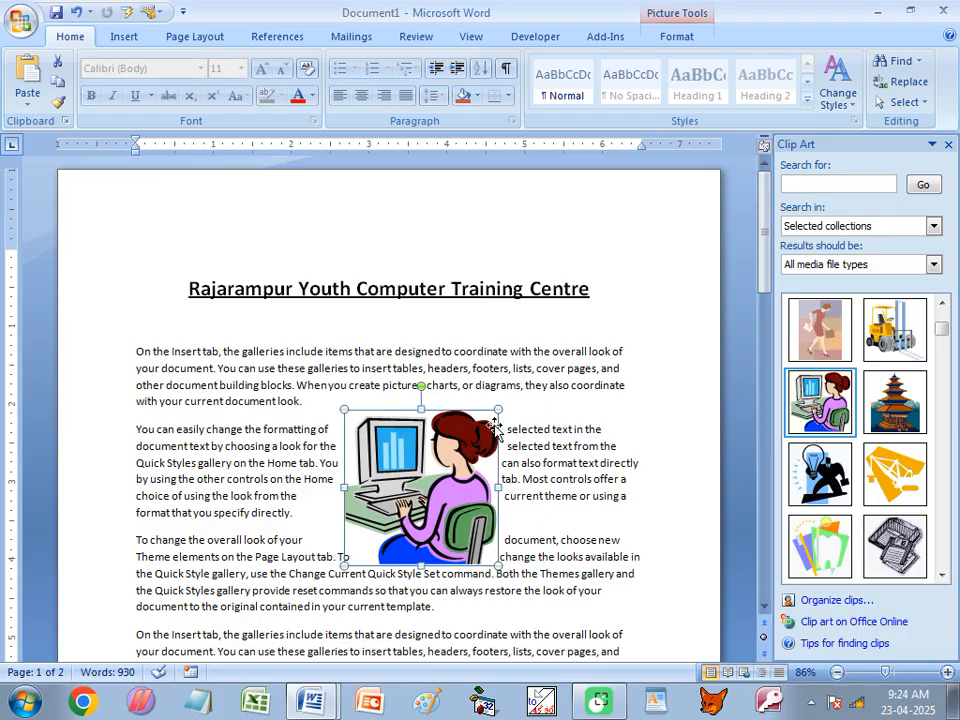
left_click_drag(498, 409, 618, 284)
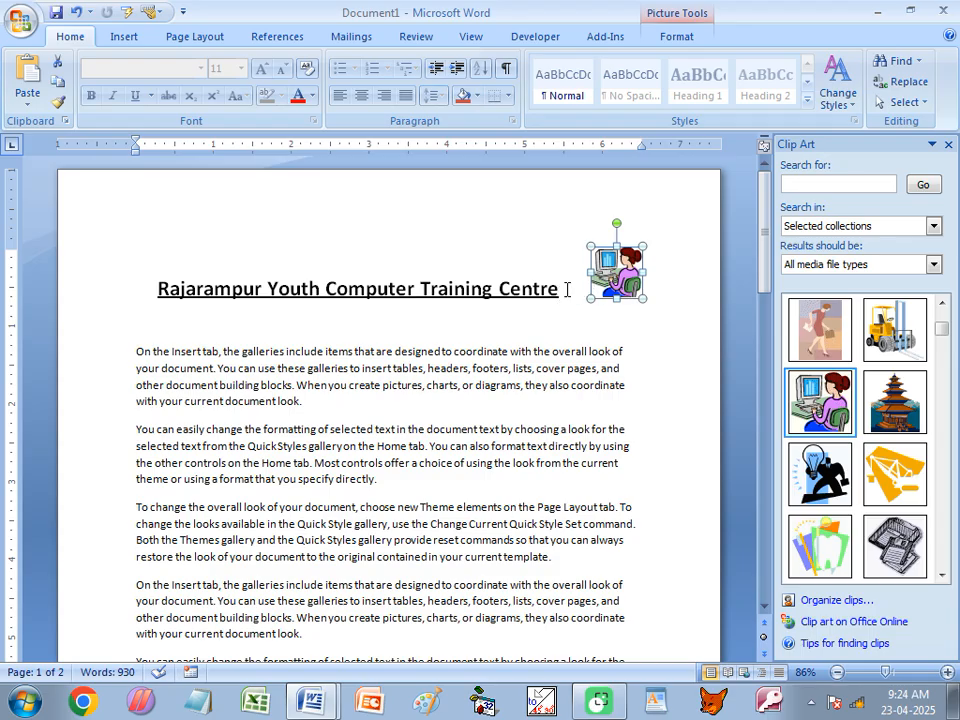
left_click(675, 36)
left_click(685, 104)
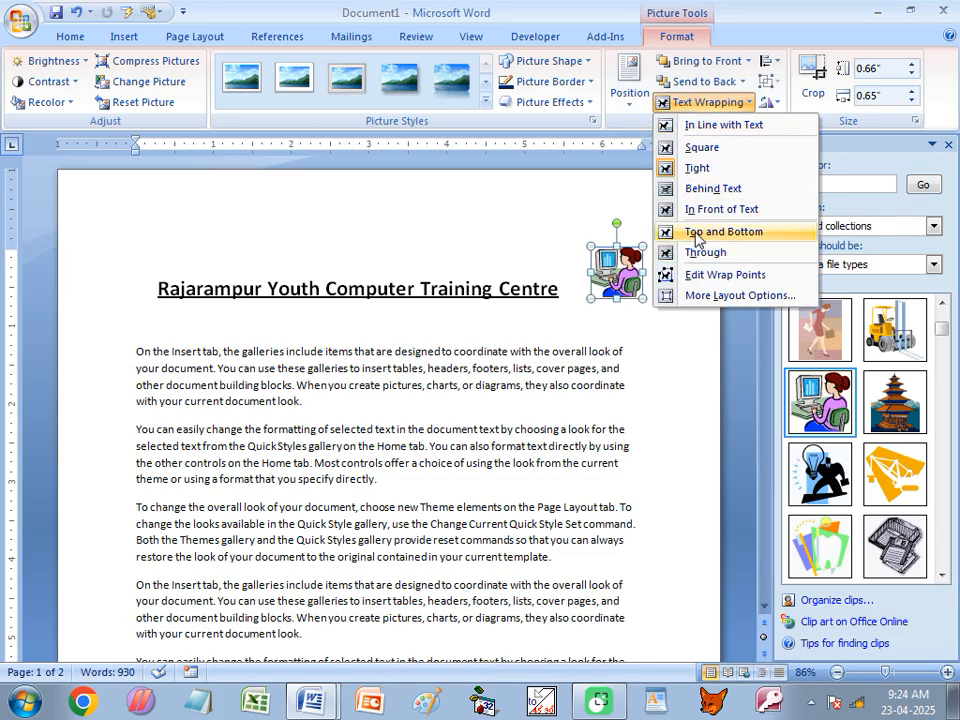
left_click(720, 211)
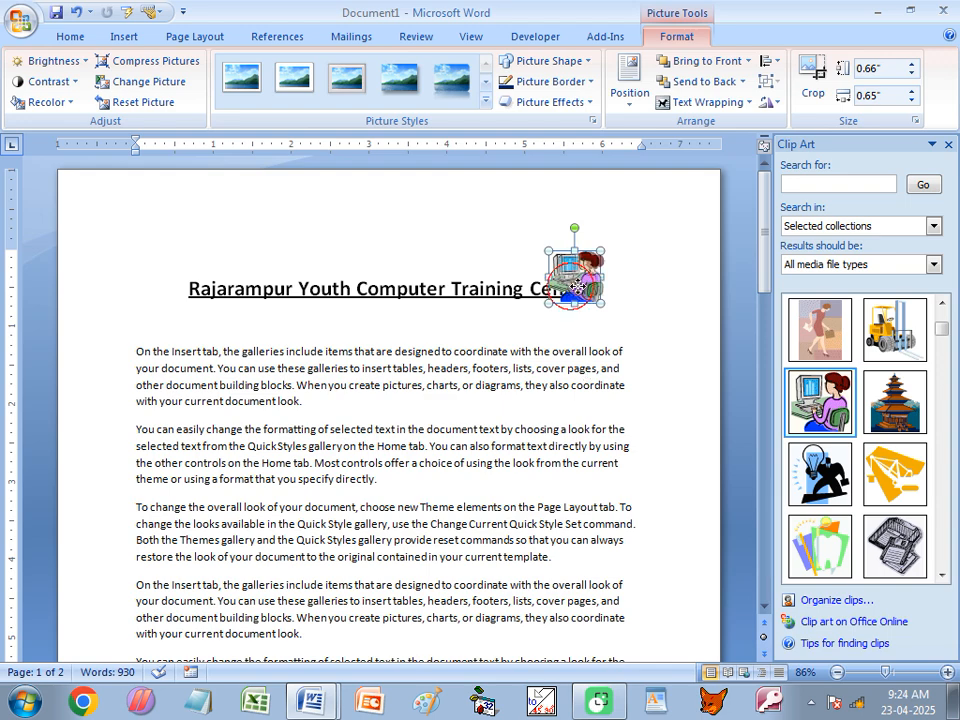
Step: Move the clip art just past the heading's last word and place a copy of it before the heading's first word
left_click_drag(577, 287, 607, 279)
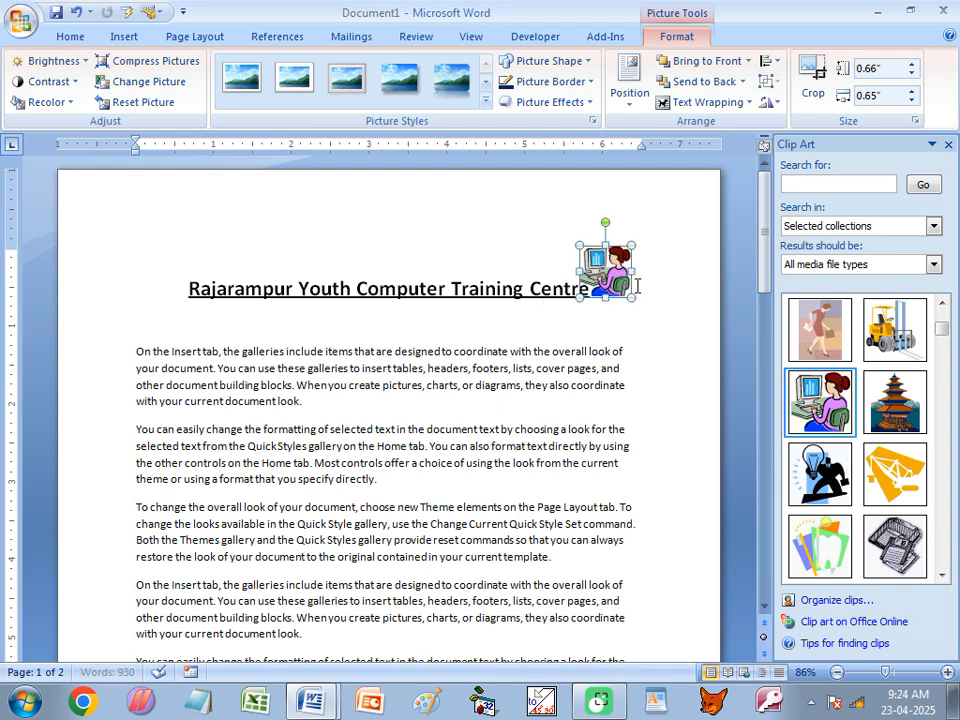
left_click(645, 287)
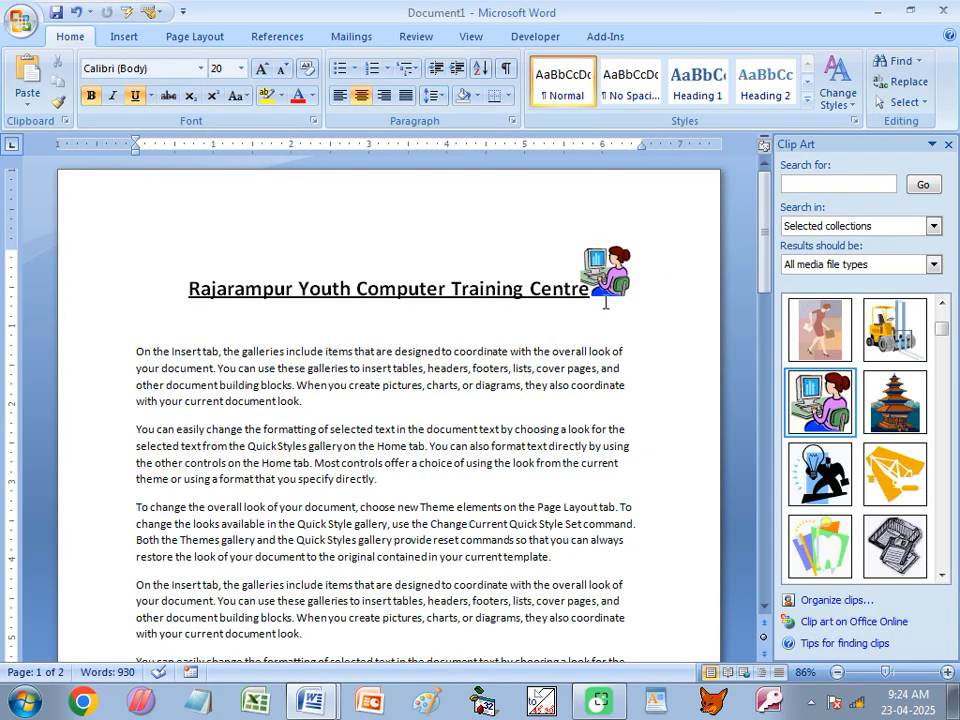
left_click_drag(621, 270, 176, 268)
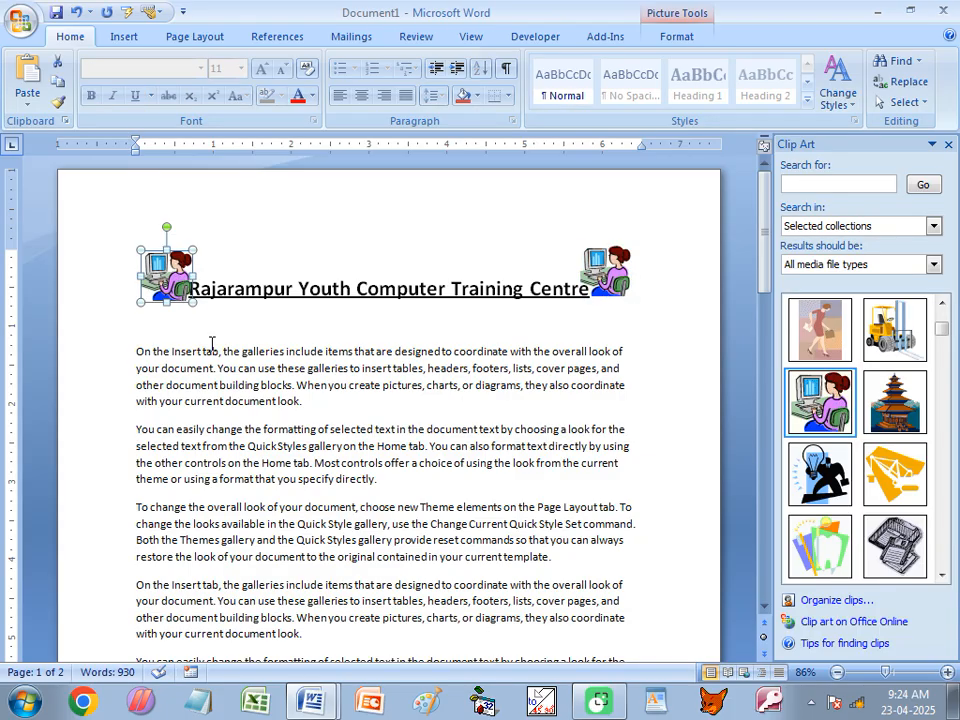
Step: Flip the clip art copy before the heading horizontally
left_click(673, 35)
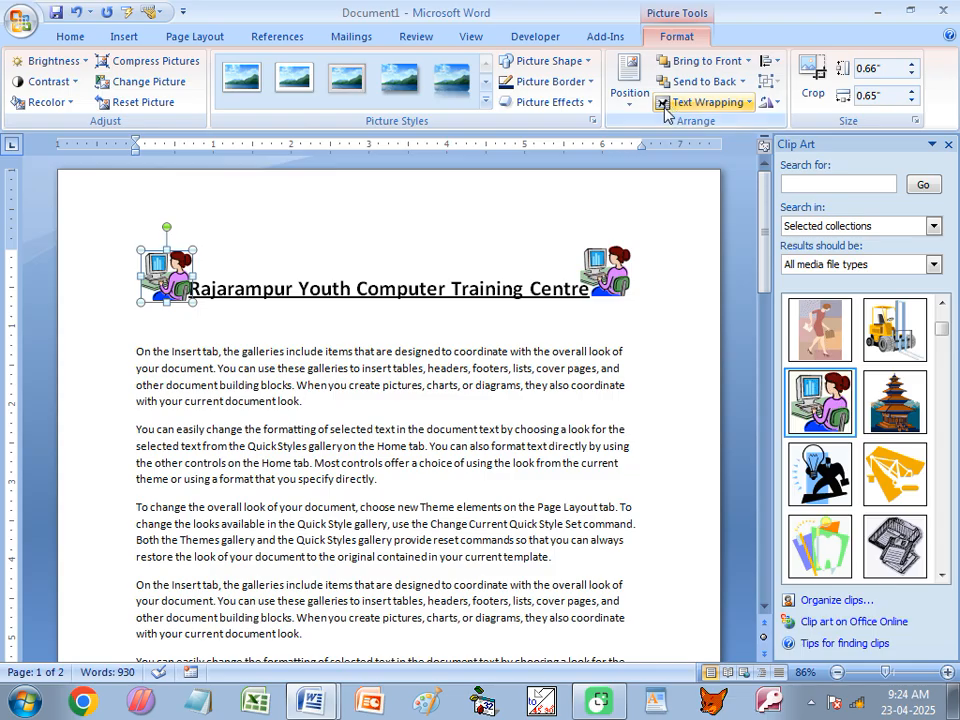
left_click(776, 108)
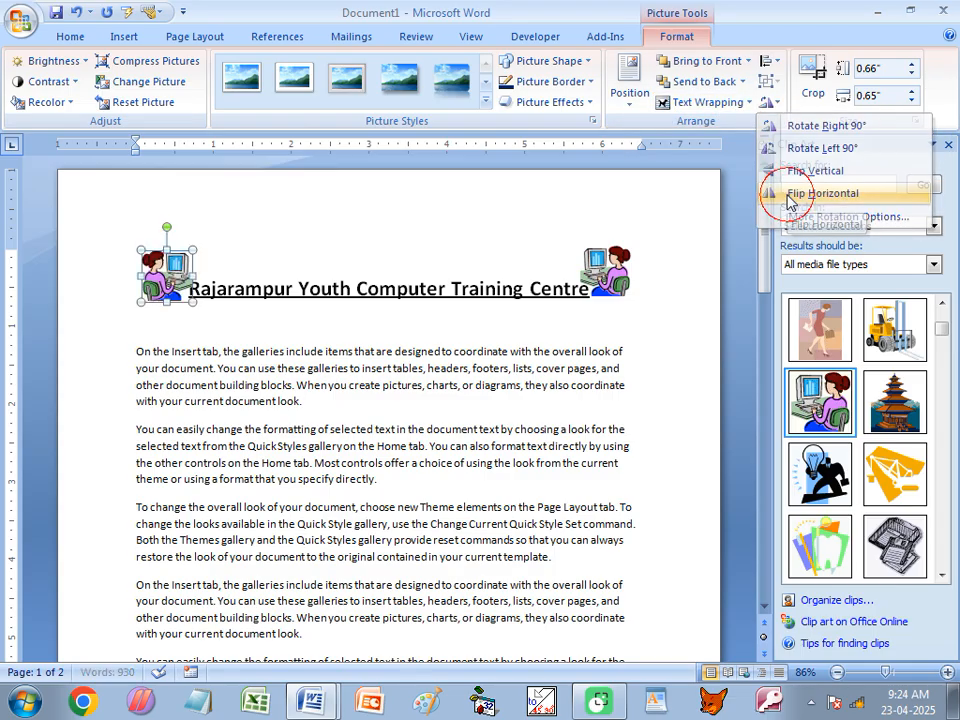
left_click(786, 198)
left_click(218, 352)
Step: Nudge the flipped clip art slightly up and right to line it up with the one at the heading's other end
left_click(165, 270)
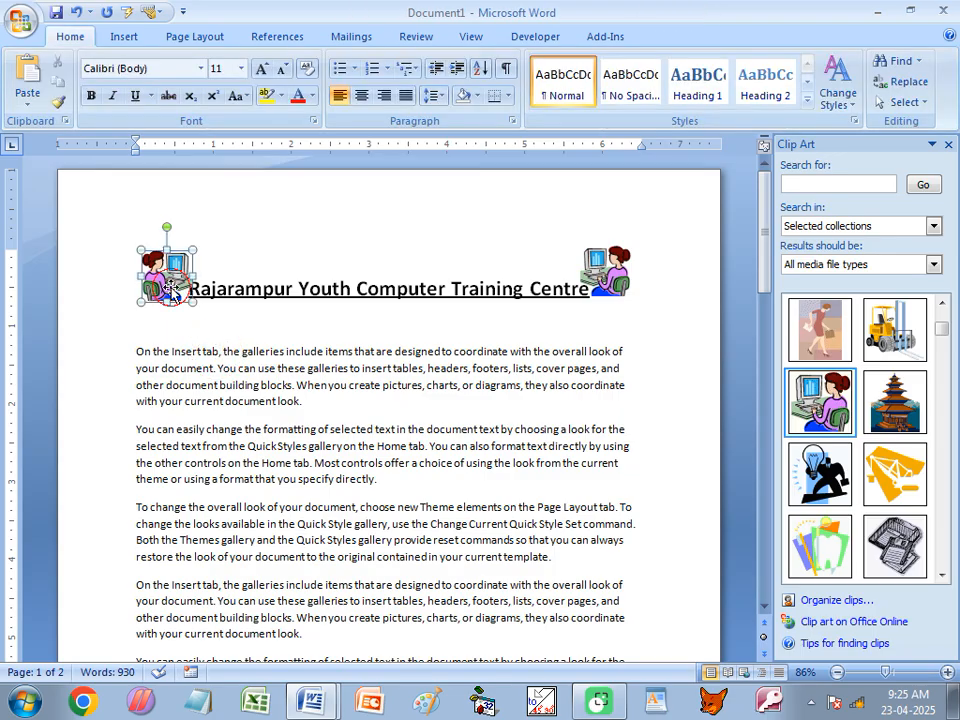
key("Up")
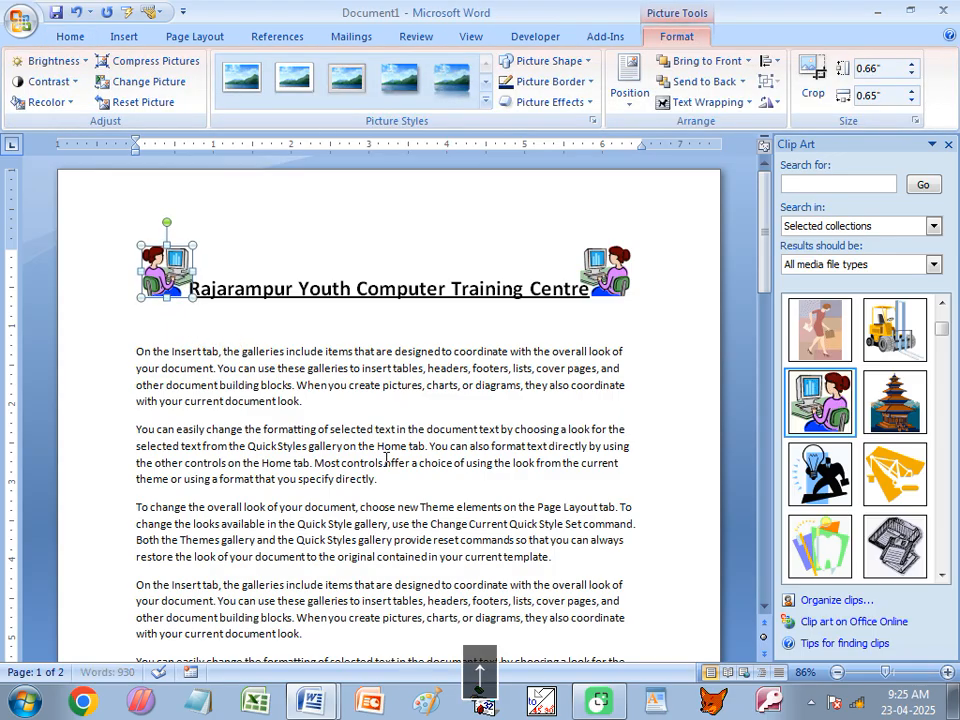
key("Right")
key("Up")
key("Right")
key("Down")
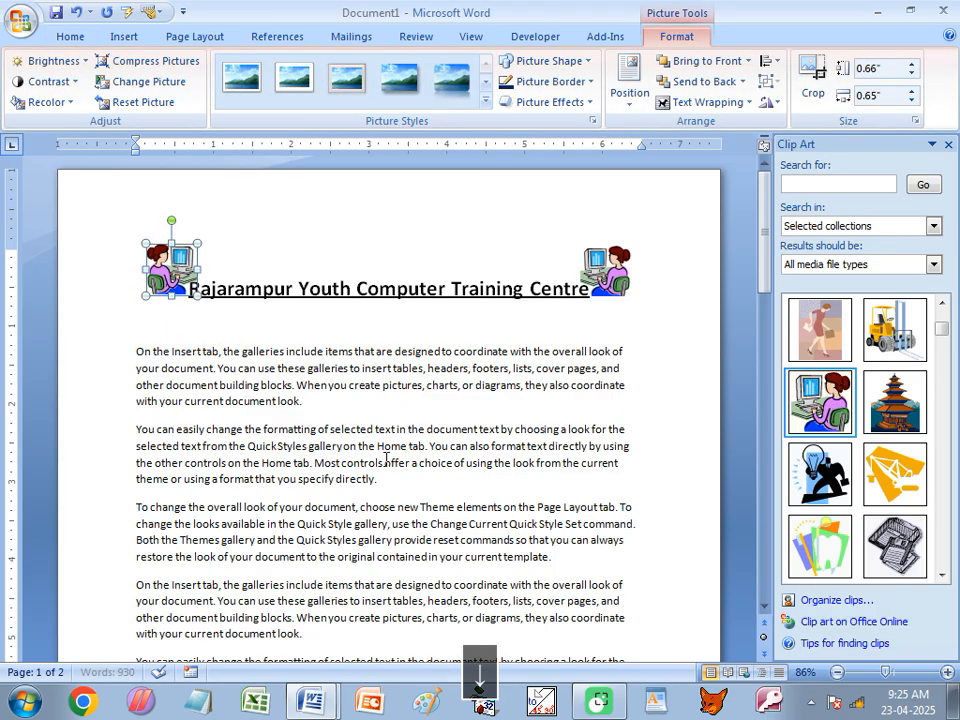
left_click(410, 512)
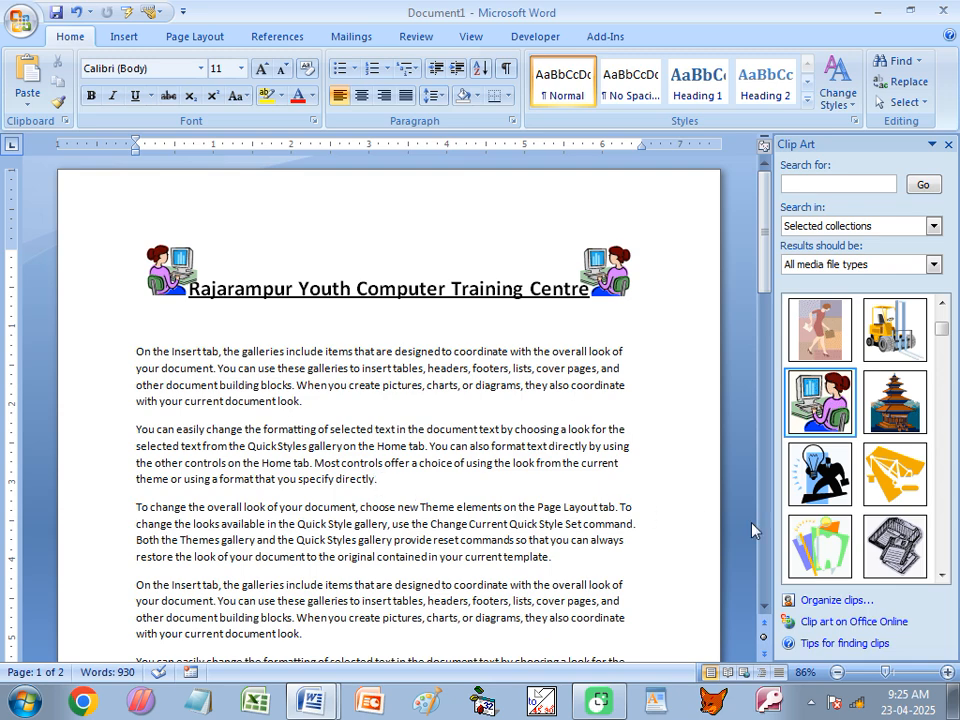
Step: Insert the Santa clip art in the third paragraph, set its text wrapping to Tight, and move it to the right side of the first two paragraphs
left_click(941, 303)
left_click(941, 303)
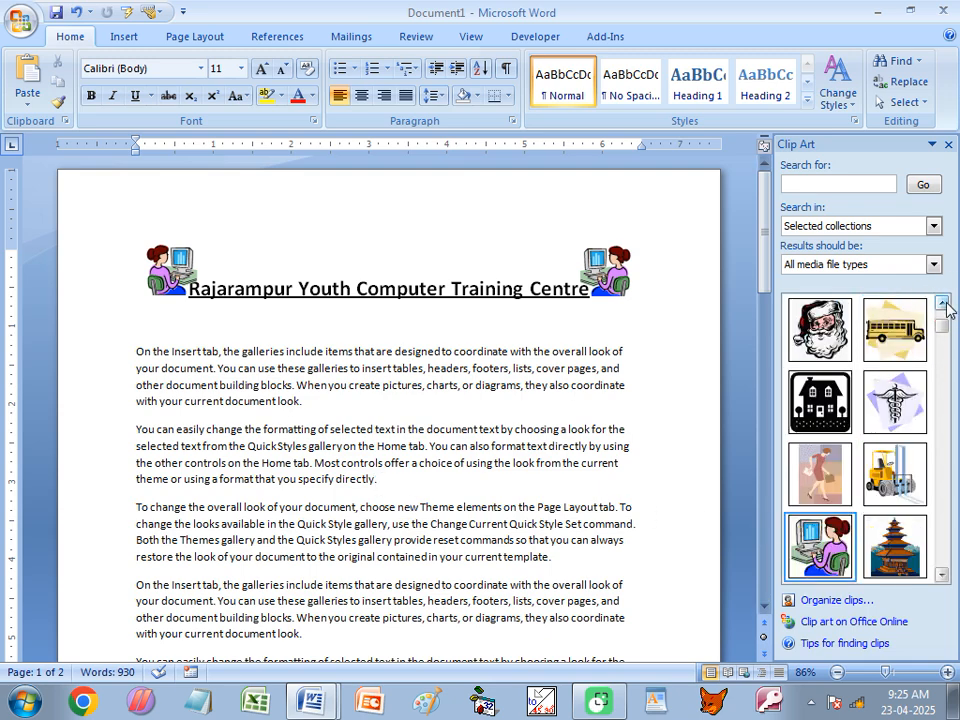
left_click(941, 303)
left_click(411, 507)
left_click(800, 420)
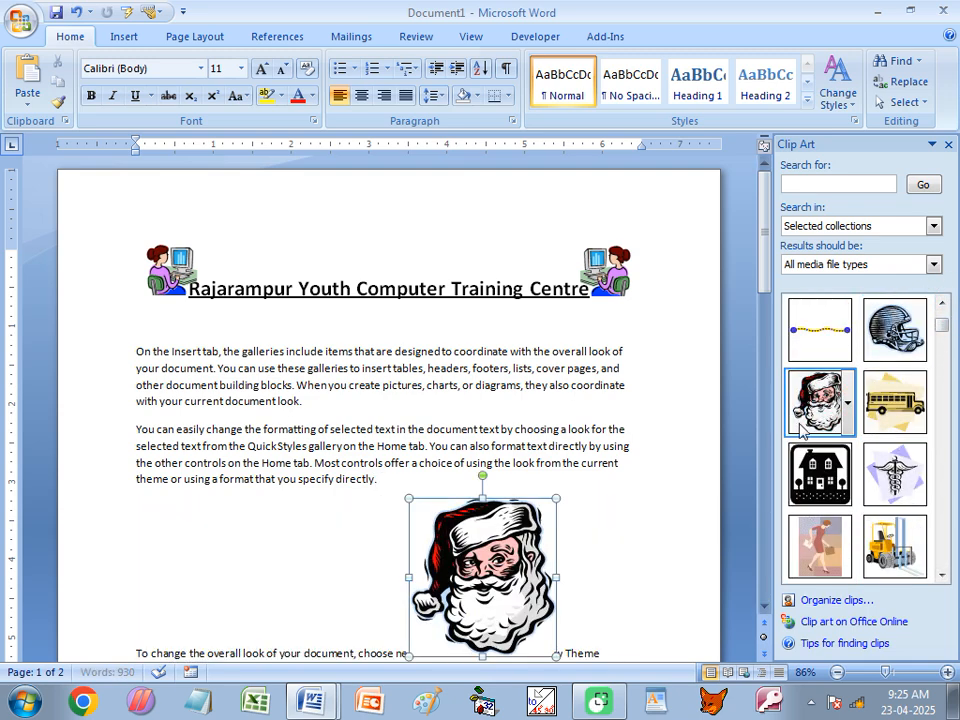
left_click(695, 102)
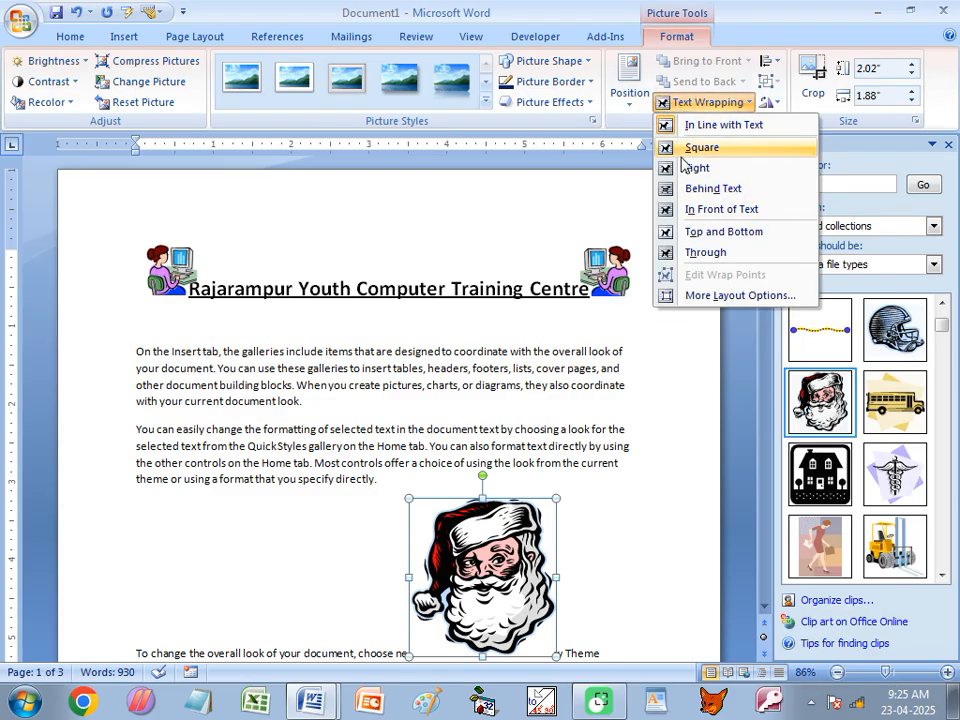
left_click(699, 169)
left_click_drag(535, 653, 601, 495)
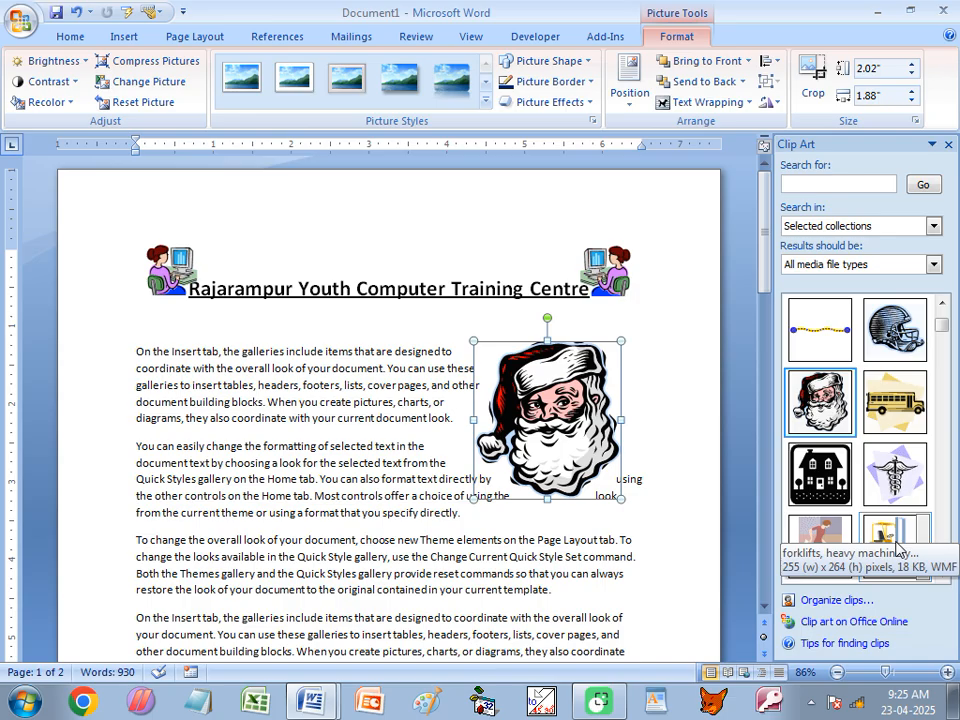
Step: Insert the baseball batter clip art at the start of the first paragraph
left_click(943, 575)
left_click(944, 578)
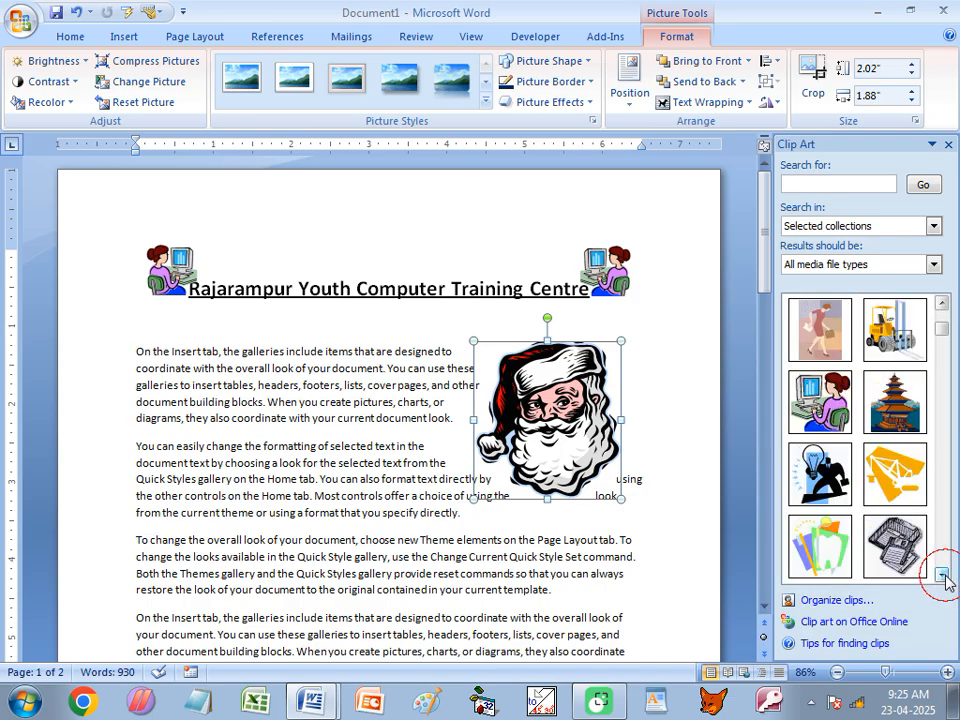
left_click(944, 578)
left_click(820, 474)
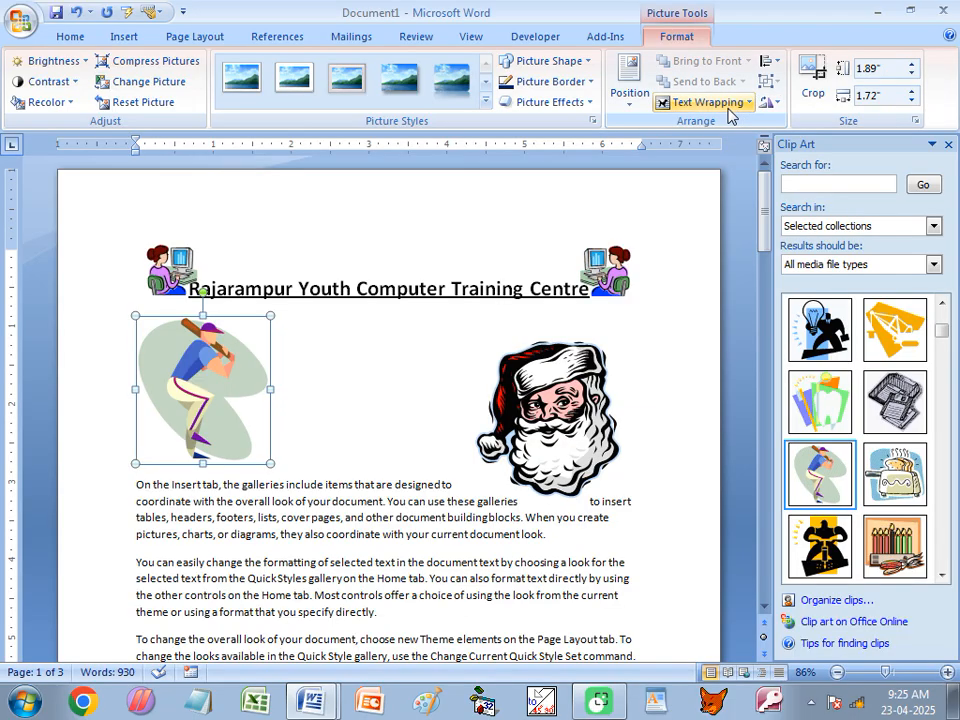
Step: Find the woman golfer in the clip art collection and insert it beside the baseball batter
left_click(942, 575)
left_click(942, 575)
left_click(942, 575)
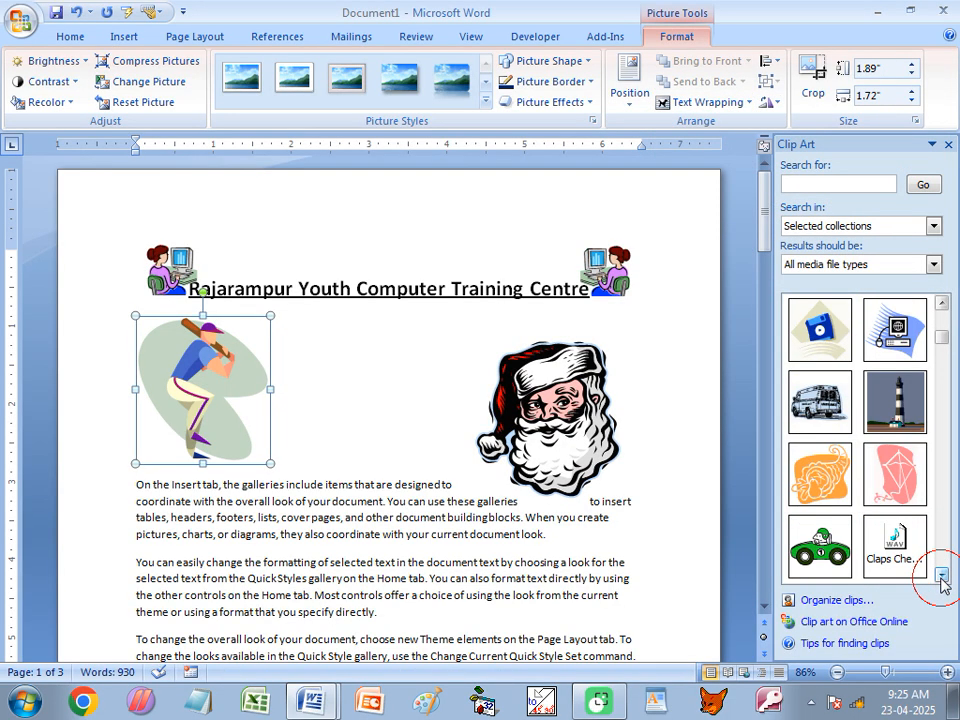
left_click(942, 575)
left_click(942, 575)
left_click(942, 575)
left_click(942, 575)
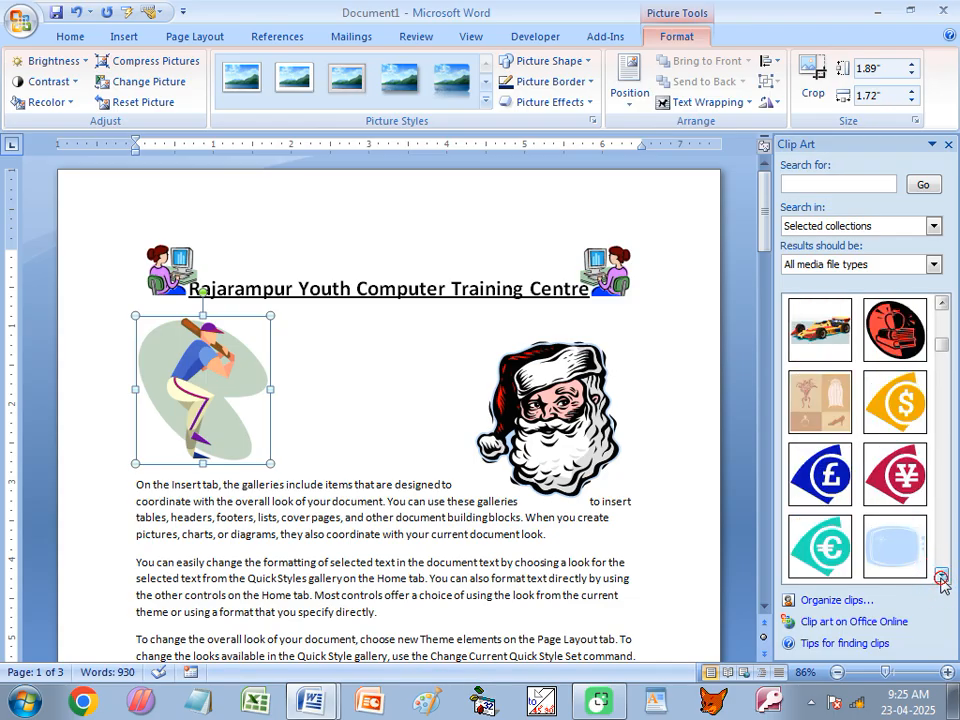
left_click(942, 575)
left_click(942, 575)
left_click(942, 575)
left_click(942, 575)
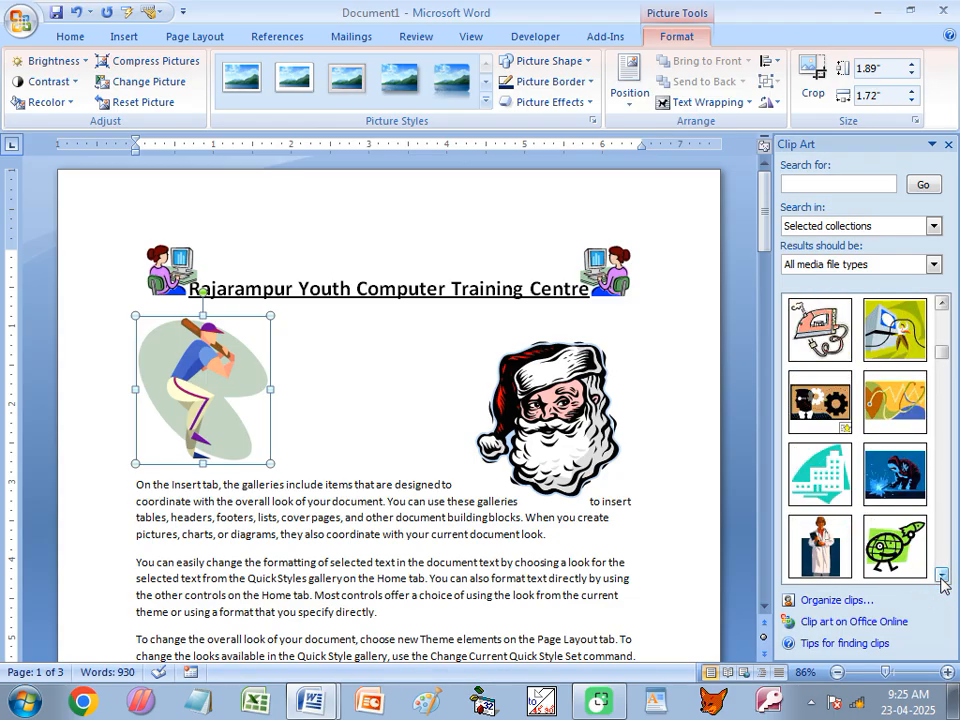
left_click(942, 575)
left_click(942, 575)
left_click(942, 575)
left_click(942, 575)
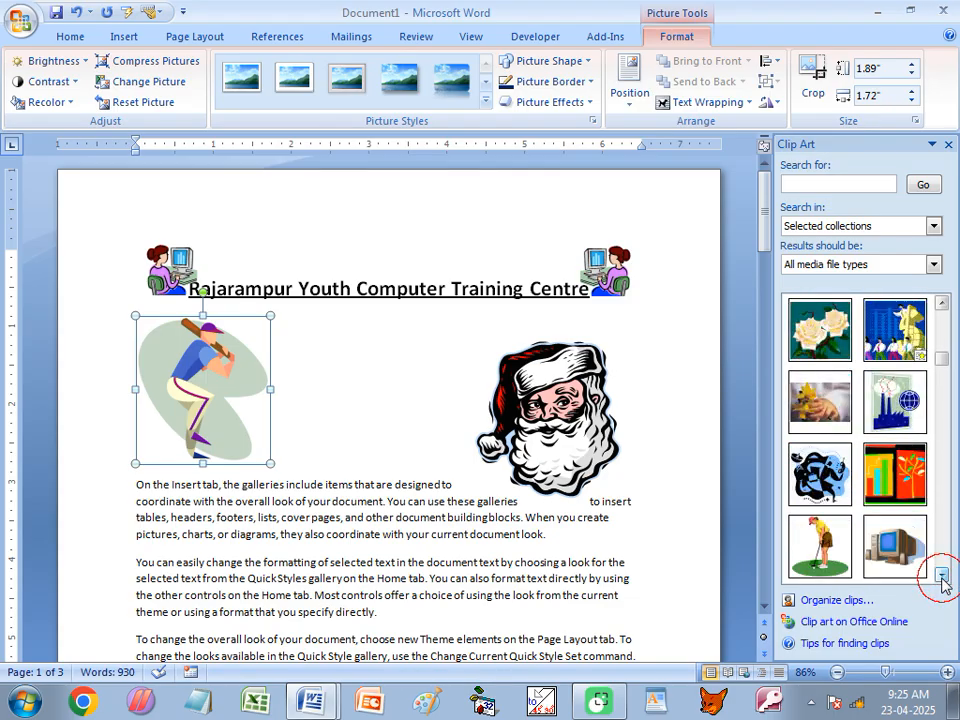
left_click(942, 575)
left_click(829, 494)
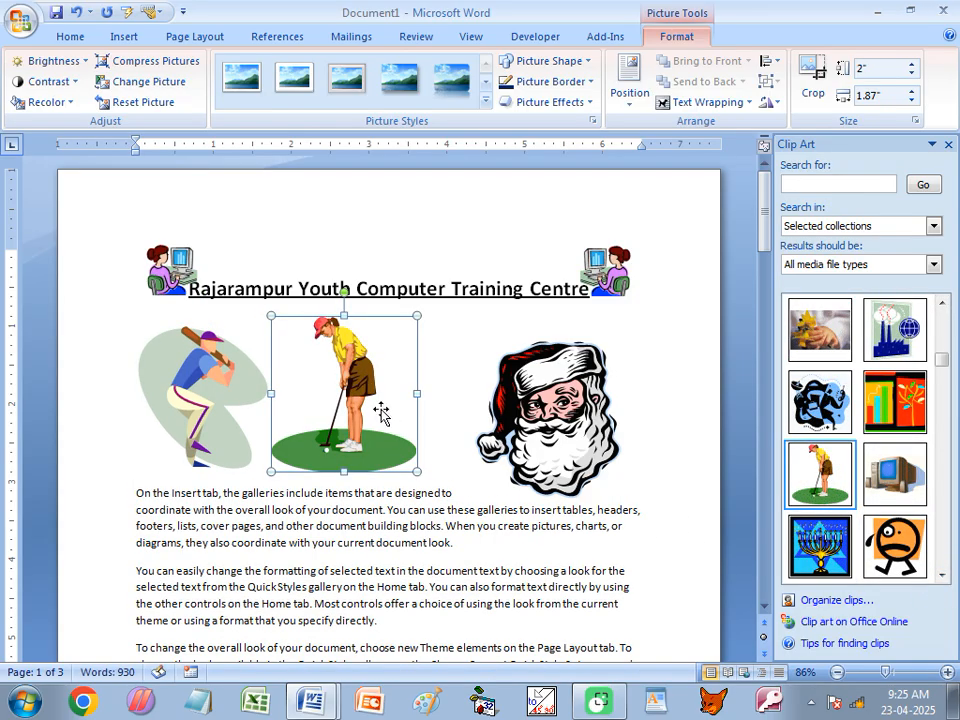
Step: Set the golfer clip art's text wrapping to Tight and move it down into the middle of the body text
left_click(695, 102)
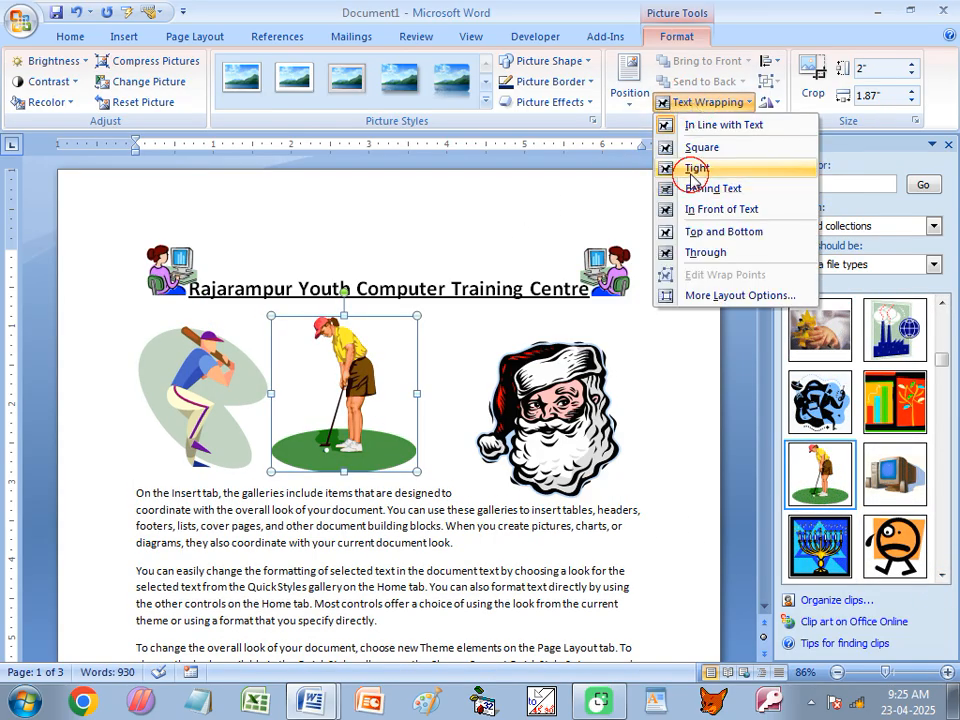
left_click(700, 166)
left_click_drag(344, 418, 378, 580)
Step: Set the baseball batter's text wrapping to Tight and move it to the left side of the second paragraph
left_click(225, 405)
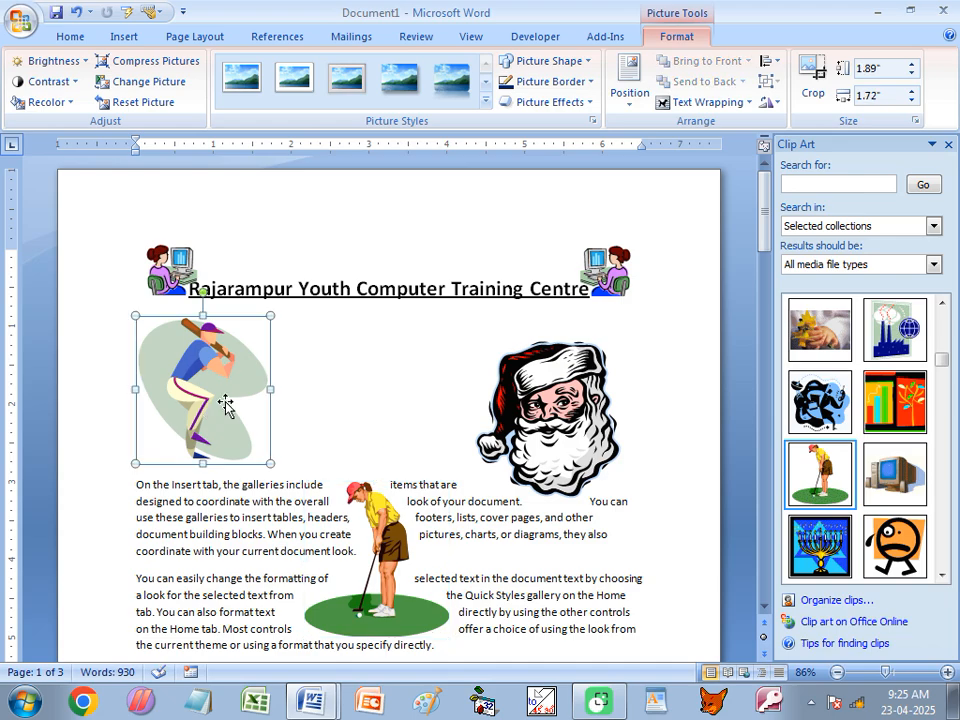
left_click(690, 102)
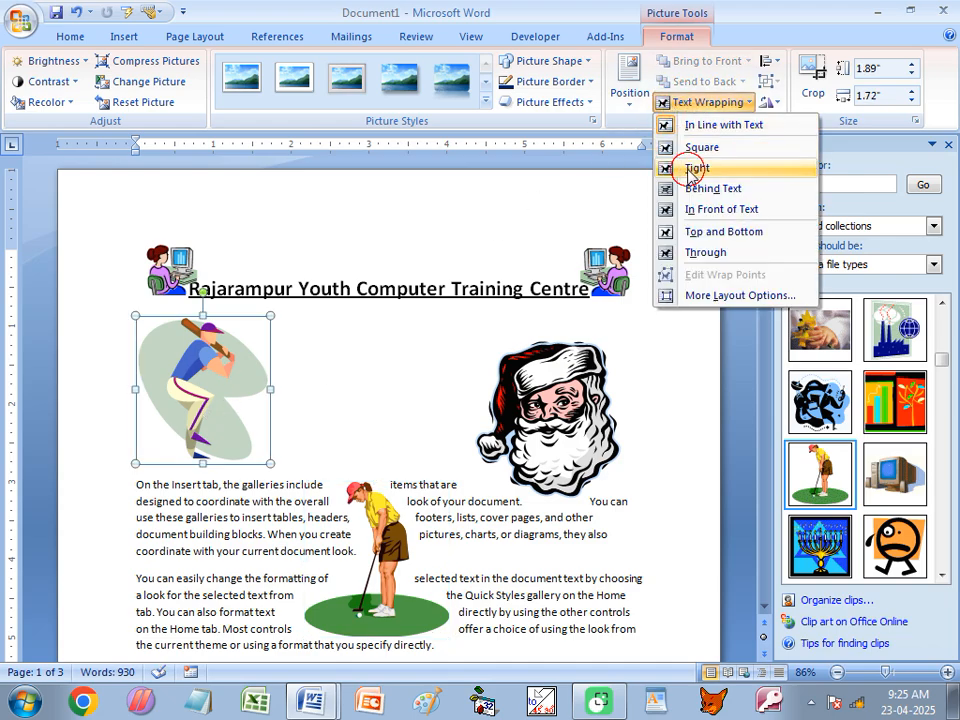
left_click(692, 168)
left_click_drag(185, 330, 205, 455)
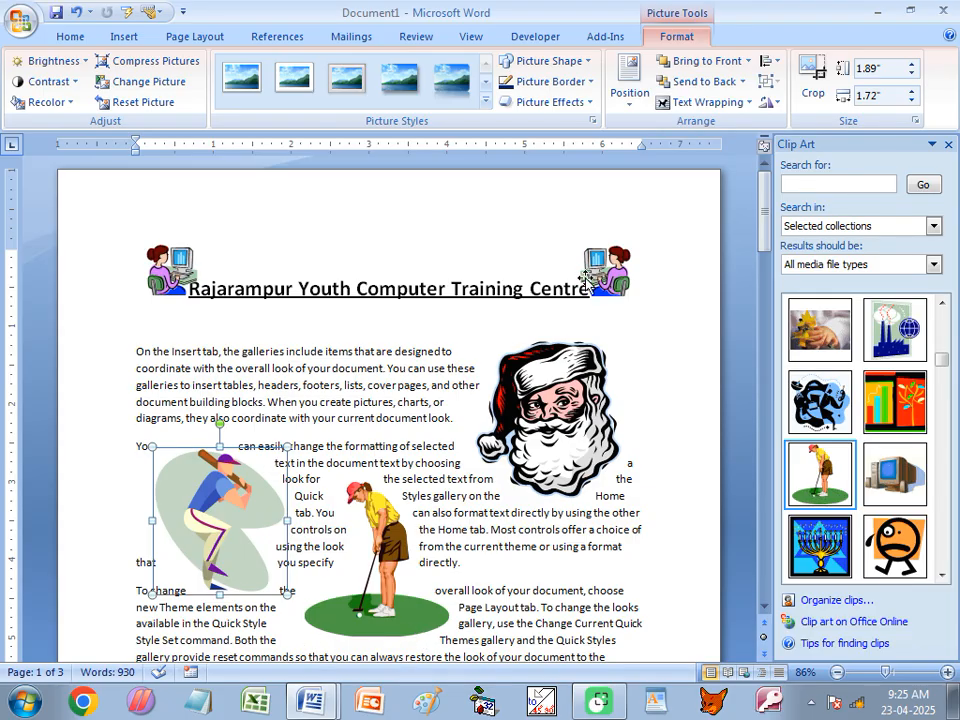
Step: Try Square text wrapping on the golfer clip art and return it to Tight
left_click(391, 578)
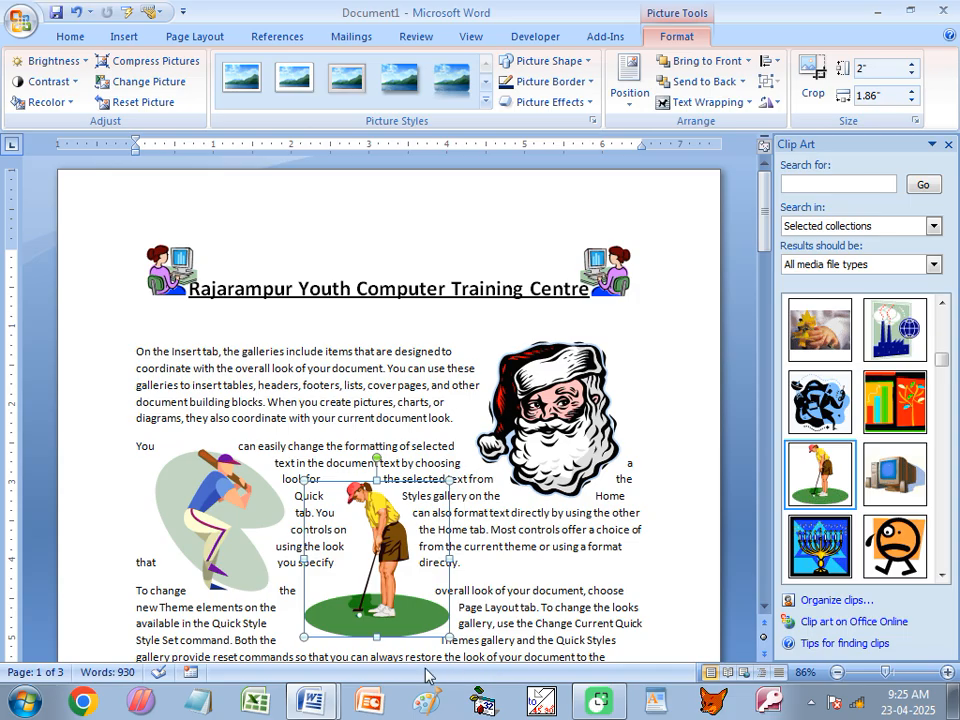
left_click(668, 102)
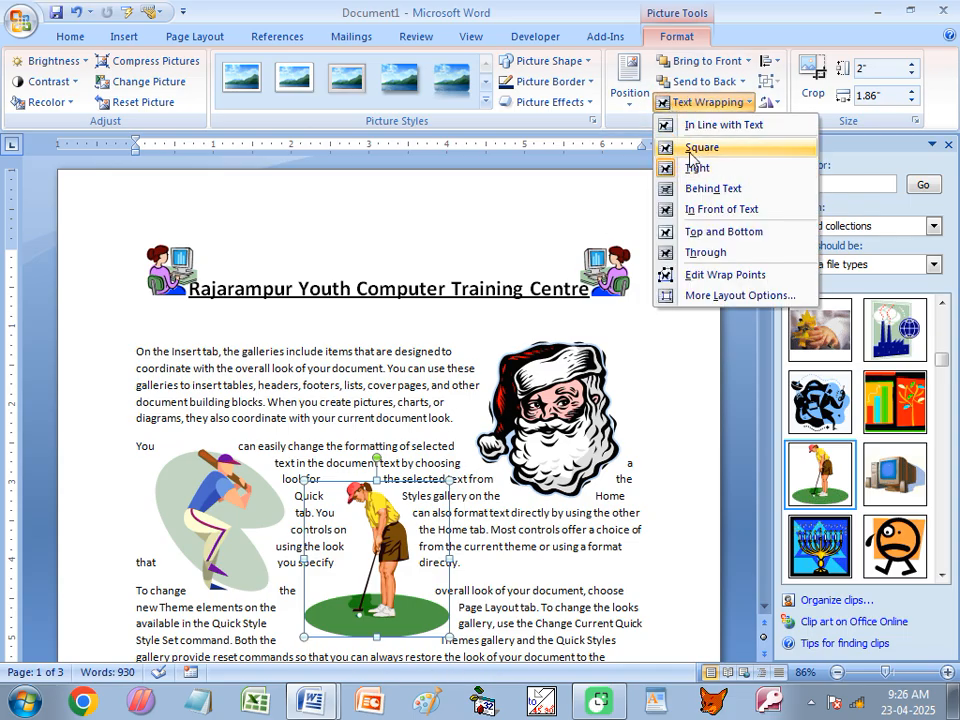
left_click(678, 148)
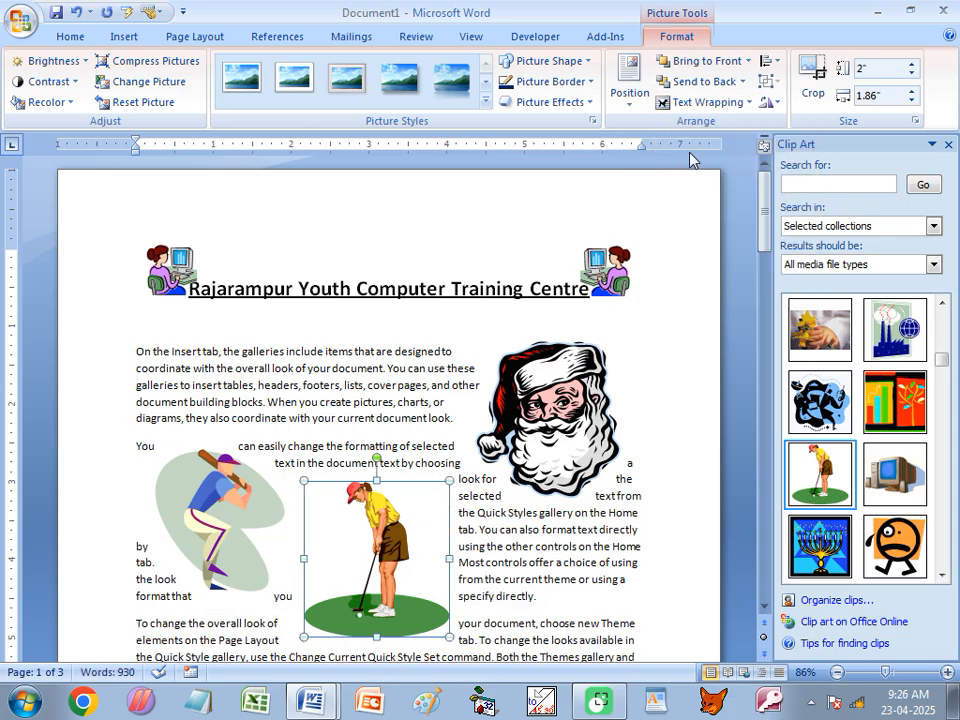
left_click(705, 102)
left_click(692, 168)
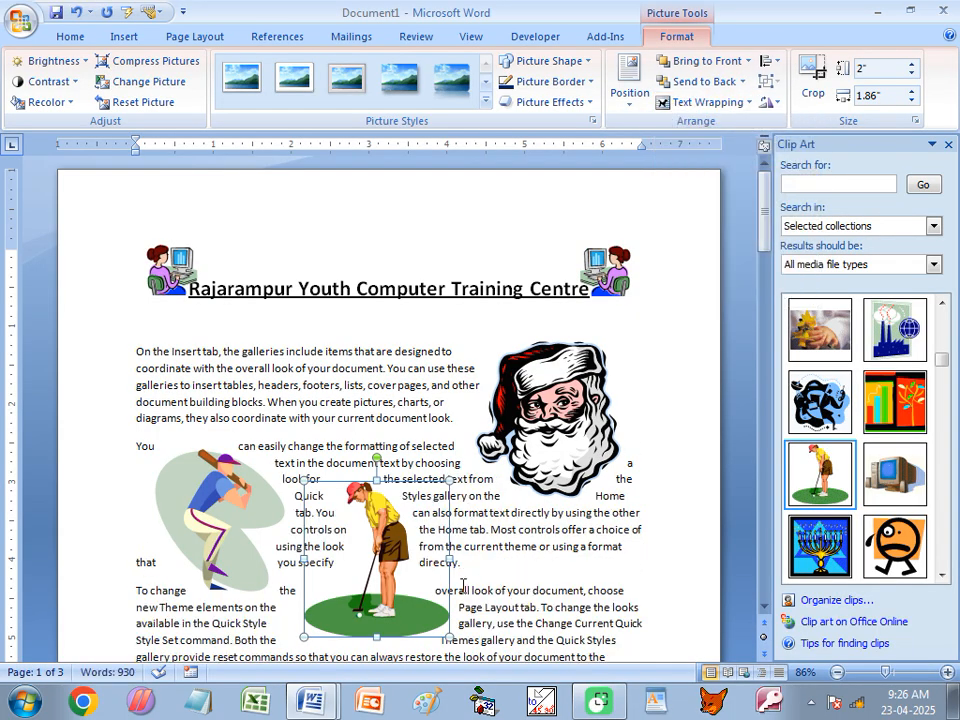
Step: Move the golfer clip art to the right side of the text, between the third and fourth paragraphs
left_click_drag(406, 602, 537, 620)
scroll(480, 590, "down", 2)
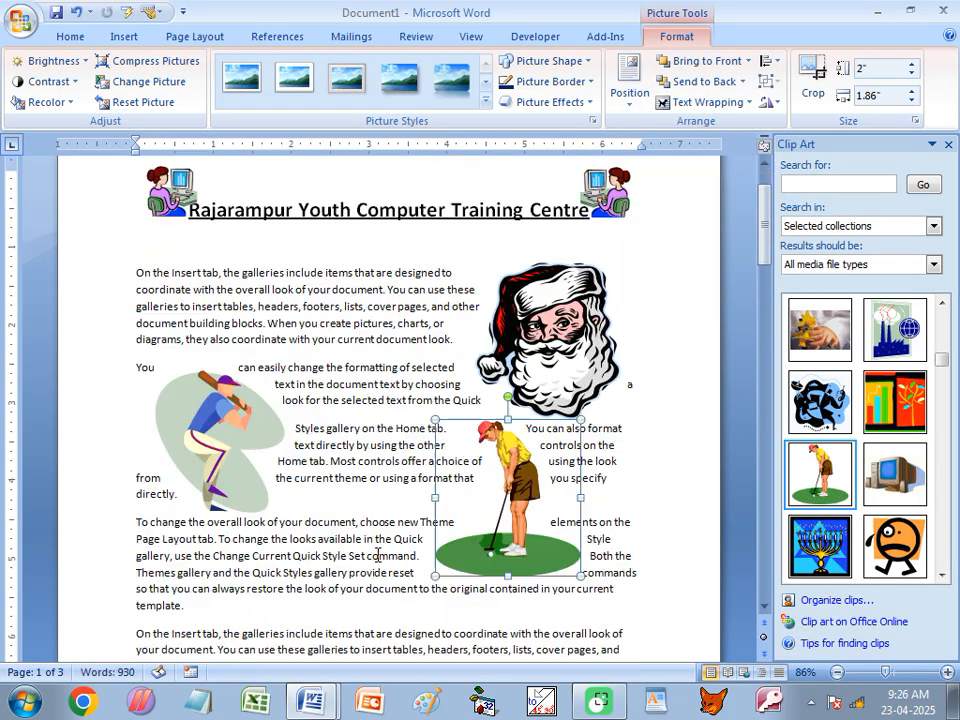
scroll(512, 447, "down", 2)
left_click_drag(512, 447, 512, 512)
left_click(393, 416)
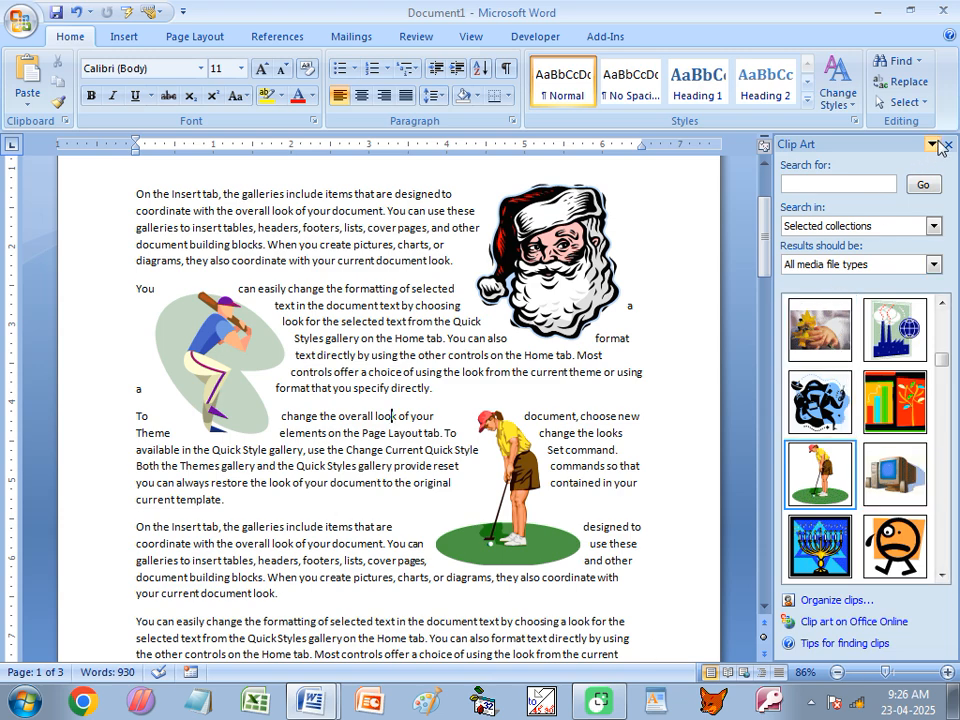
Step: Search the clip art collection for "computer" and look through the results
left_click(810, 179)
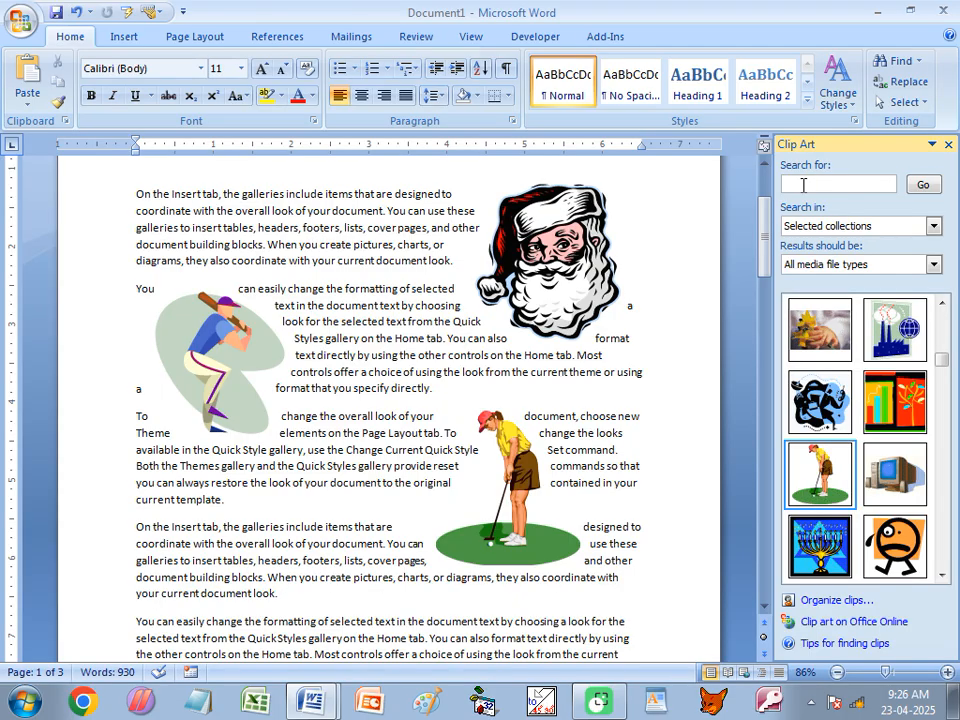
type("computer")
left_click(923, 187)
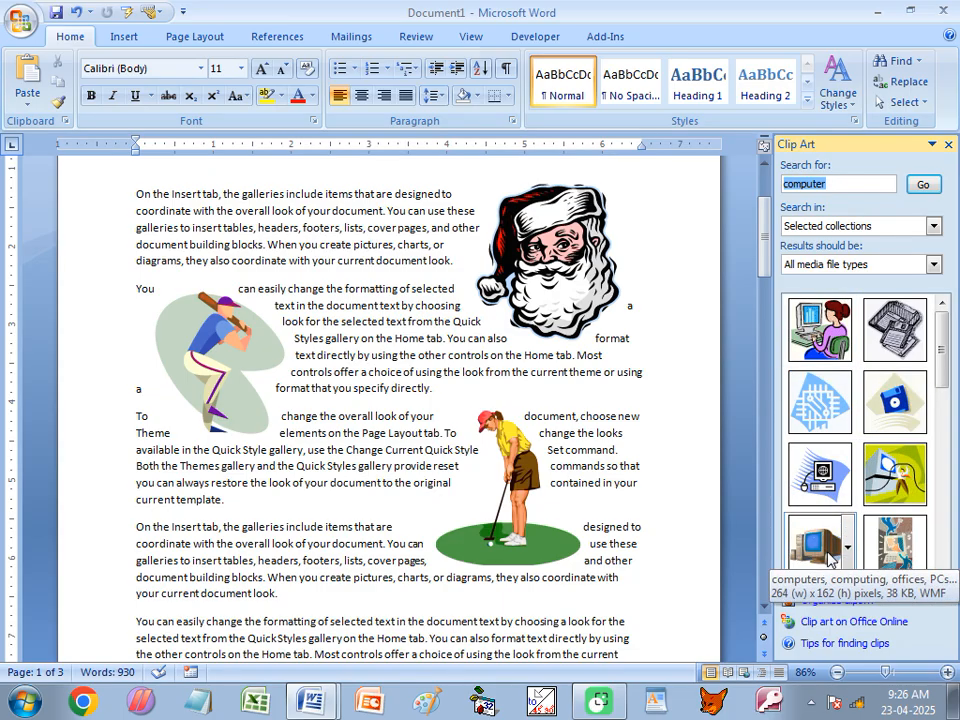
scroll(915, 440, "down", 10)
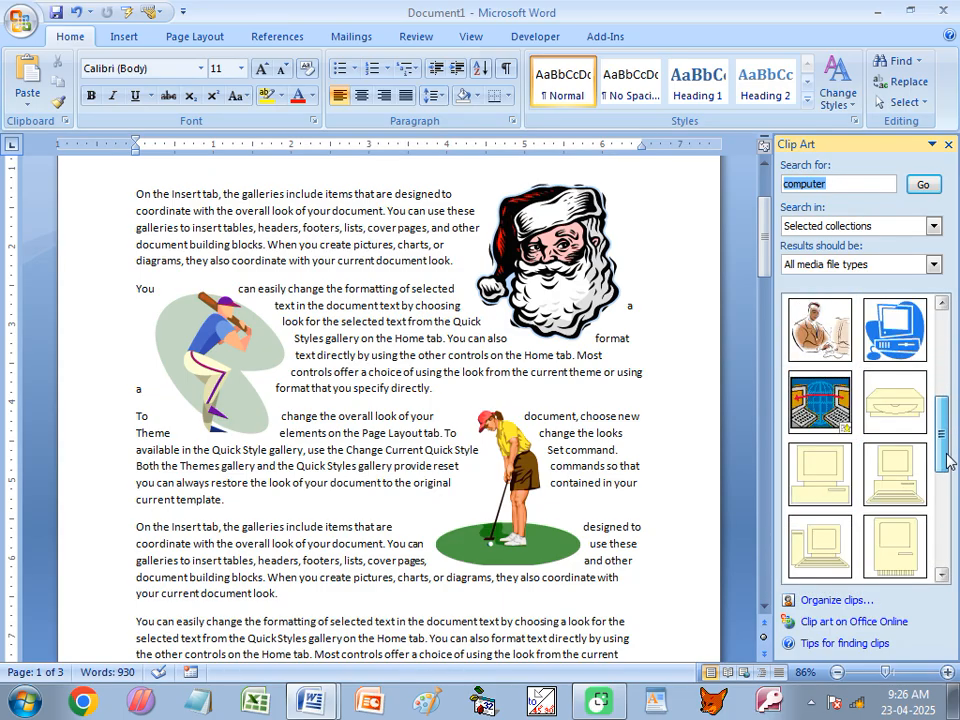
left_click_drag(955, 513, 931, 275)
Step: Search the clip art for "animal" and insert the rabbit, tiger, vet with girl, and cow pictures into the third paragraph
left_click_drag(838, 183, 776, 193)
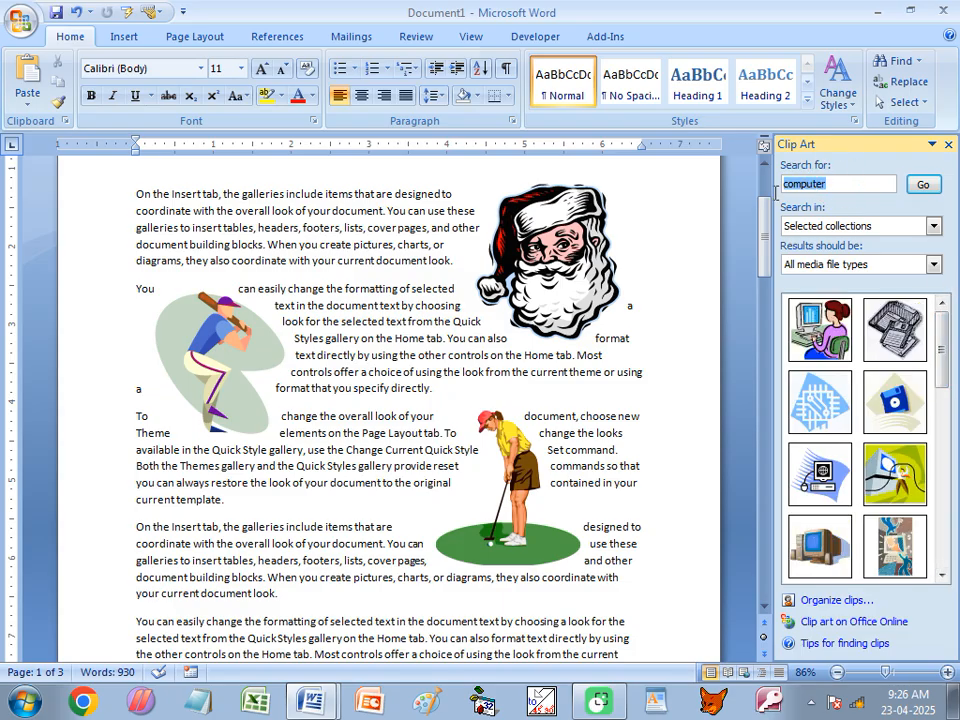
type("animal")
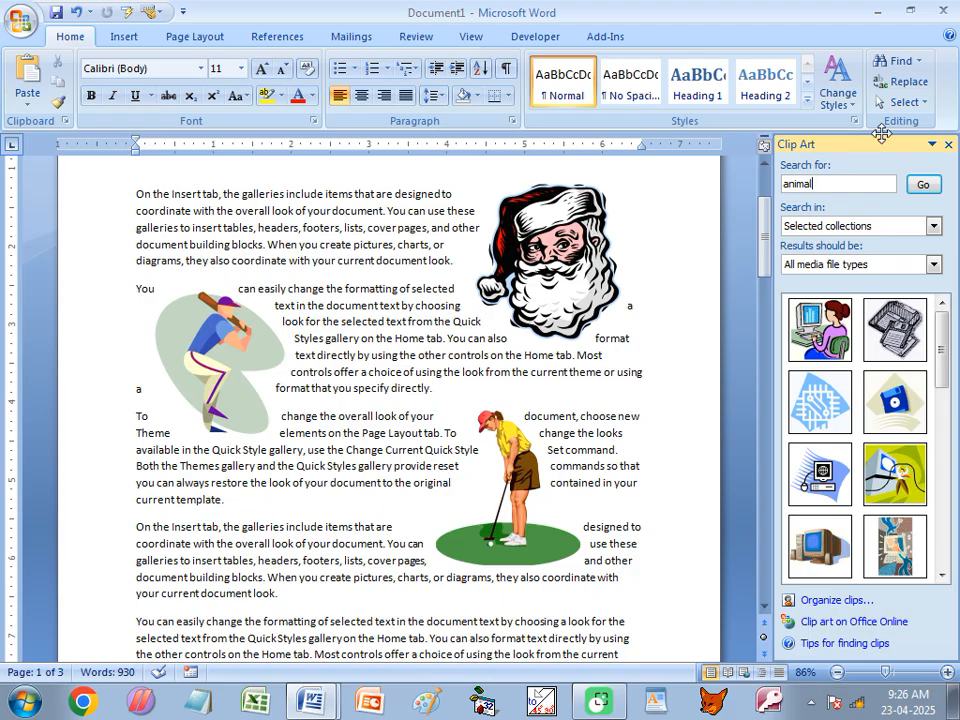
left_click(922, 184)
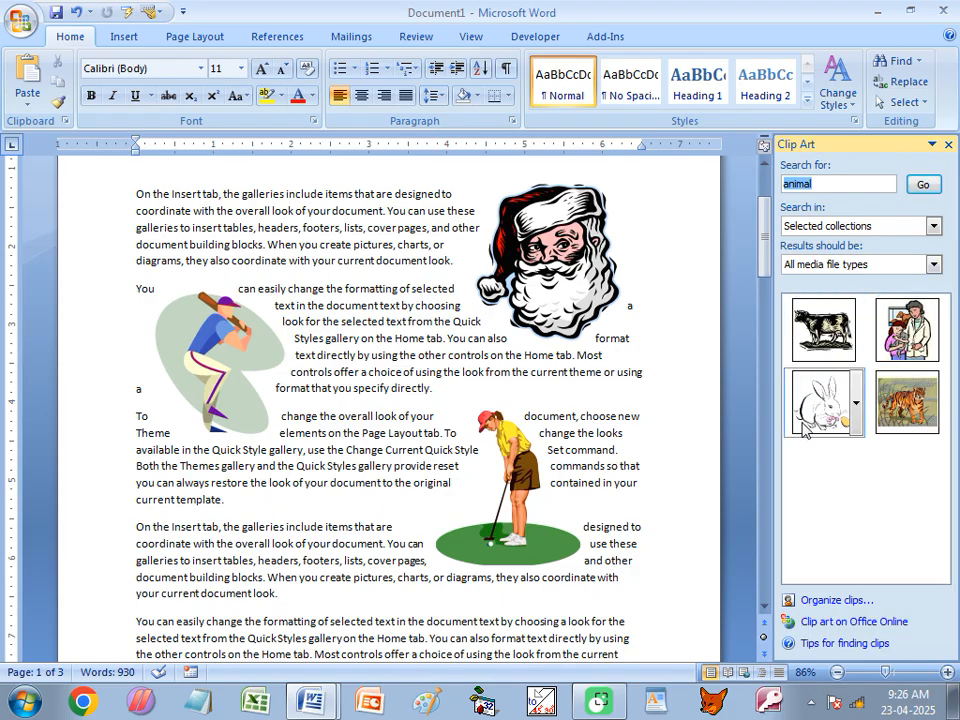
left_click(823, 402)
left_click(907, 400)
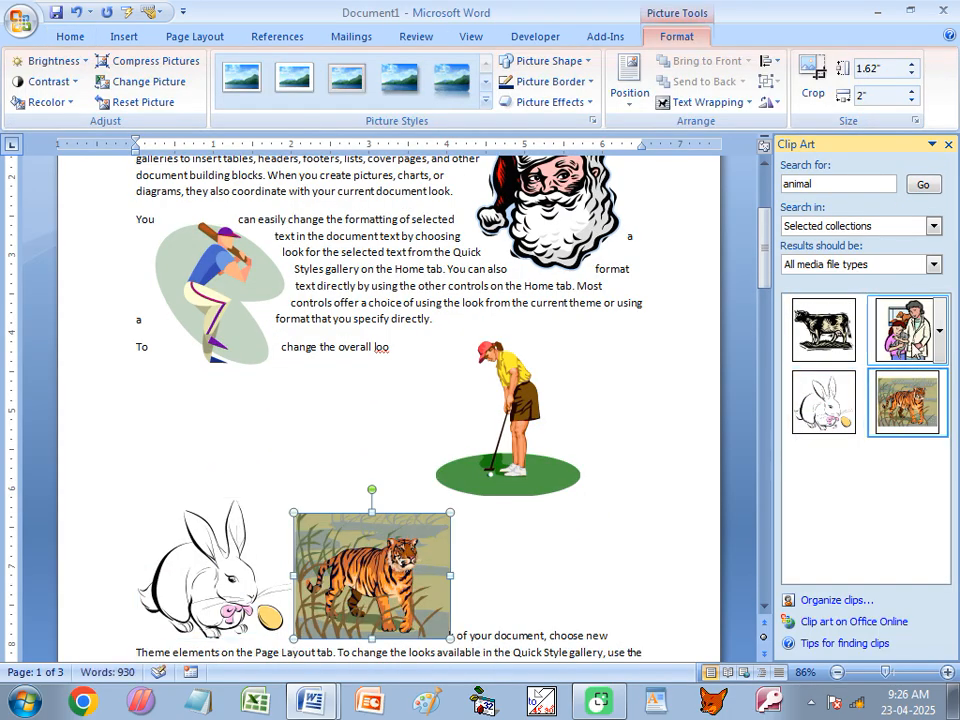
left_click(912, 356)
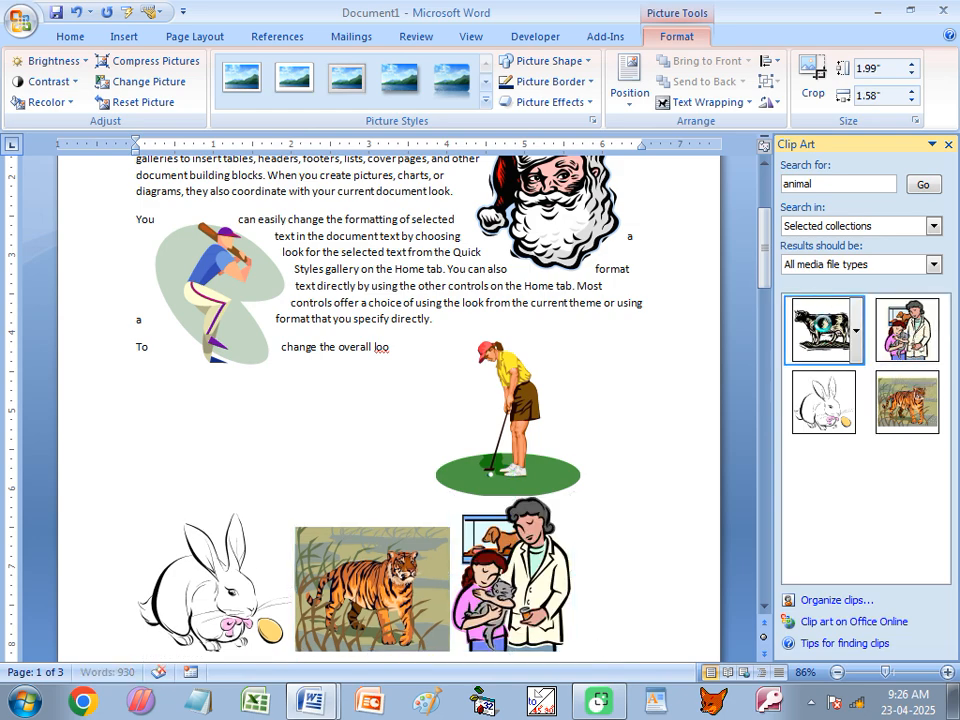
left_click(840, 335)
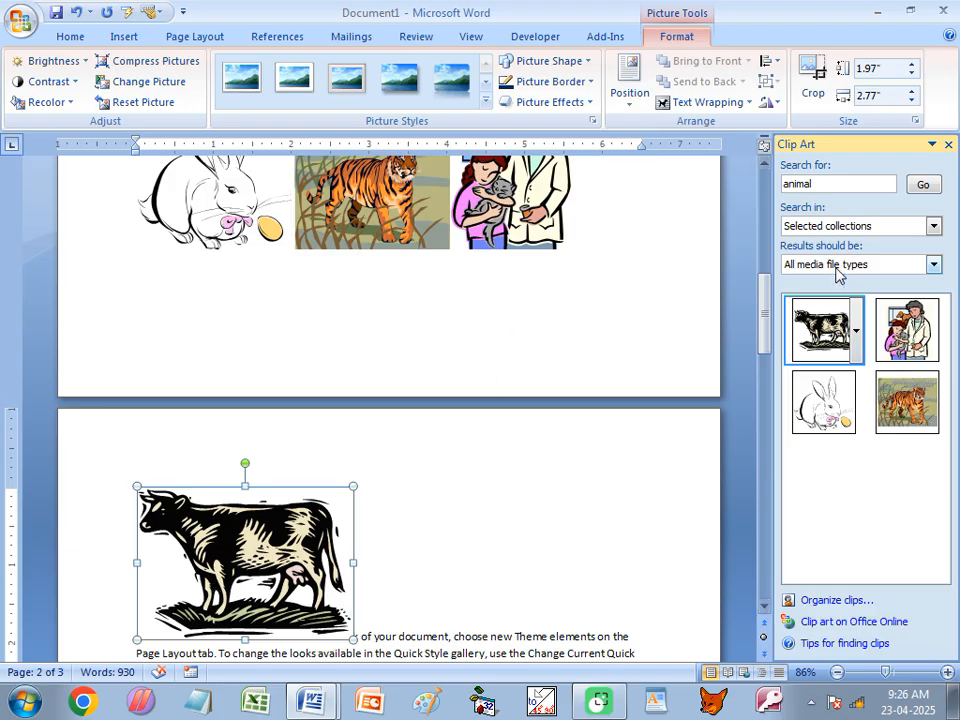
Step: Search the clip art collection for "nature"
double_click(806, 185)
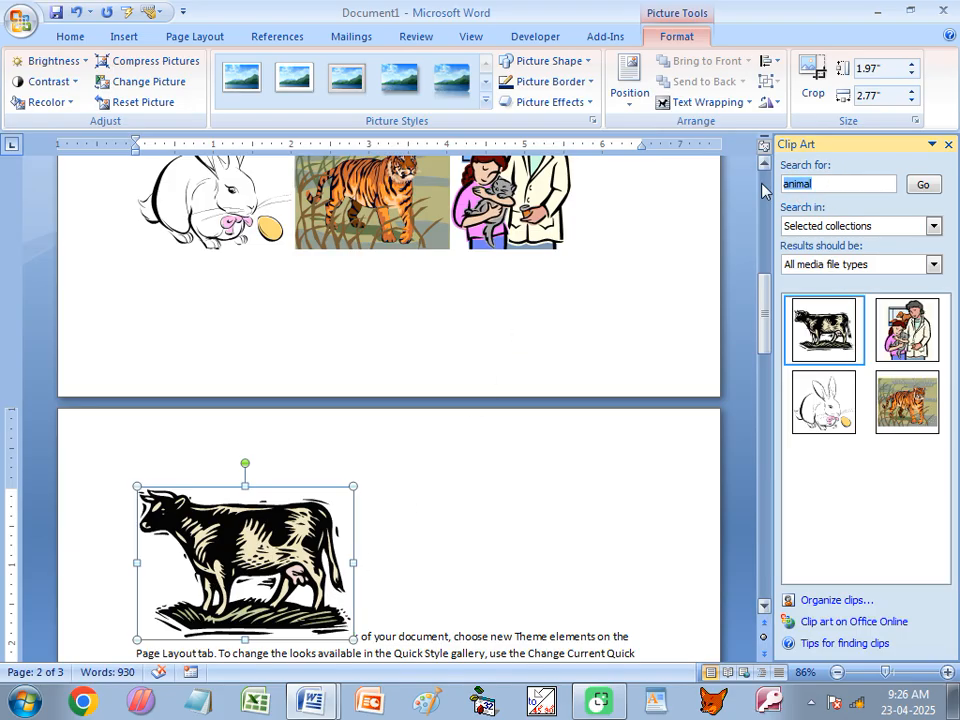
type("na")
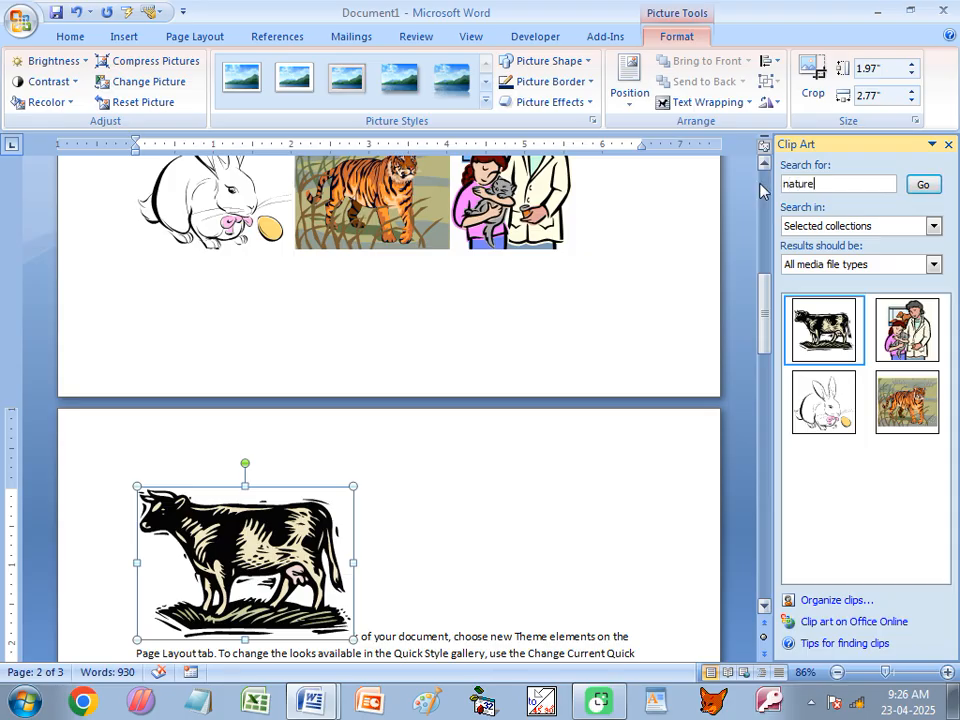
type("ture")
left_click(923, 185)
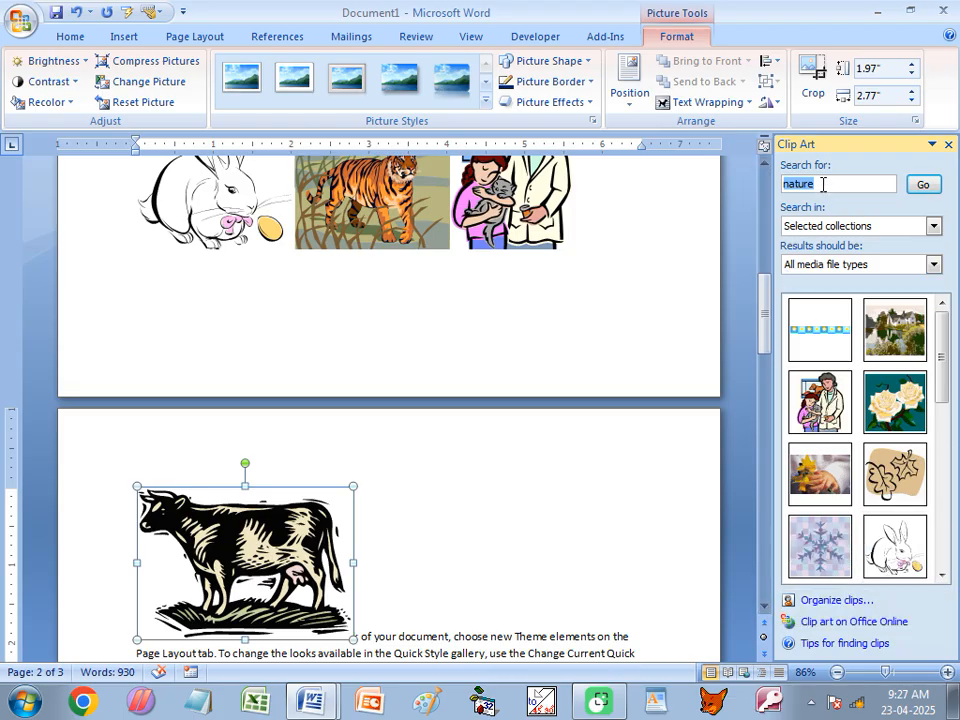
Step: Search the clip art for "house", insert the black-and-white house picture beside the cow, and close the clip art search
type("house")
left_click(925, 187)
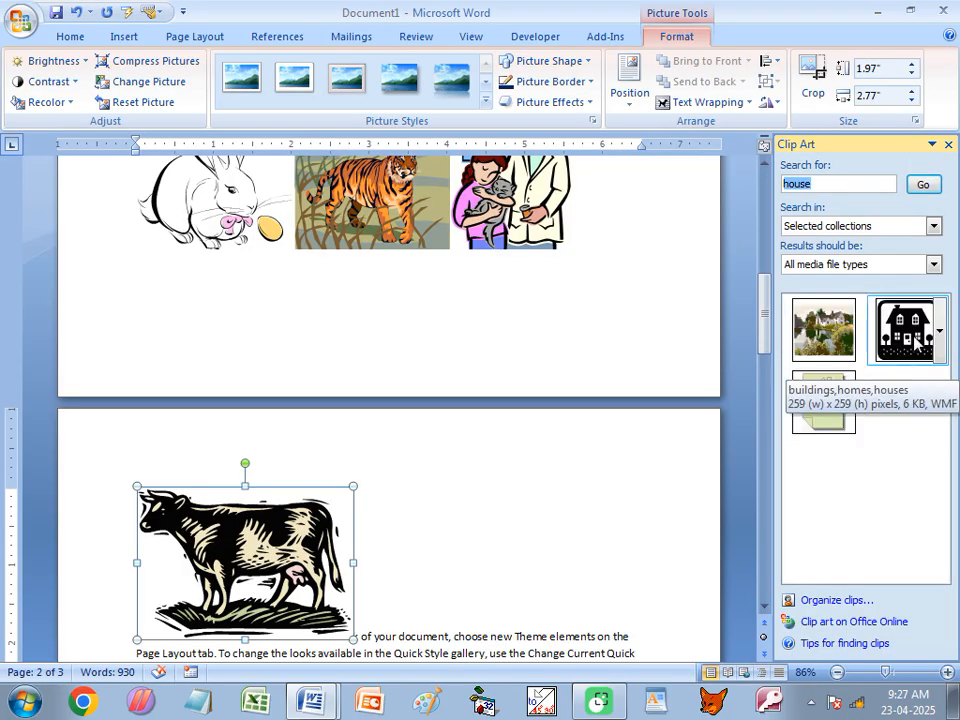
left_click(905, 326)
left_click_drag(433, 560, 538, 487)
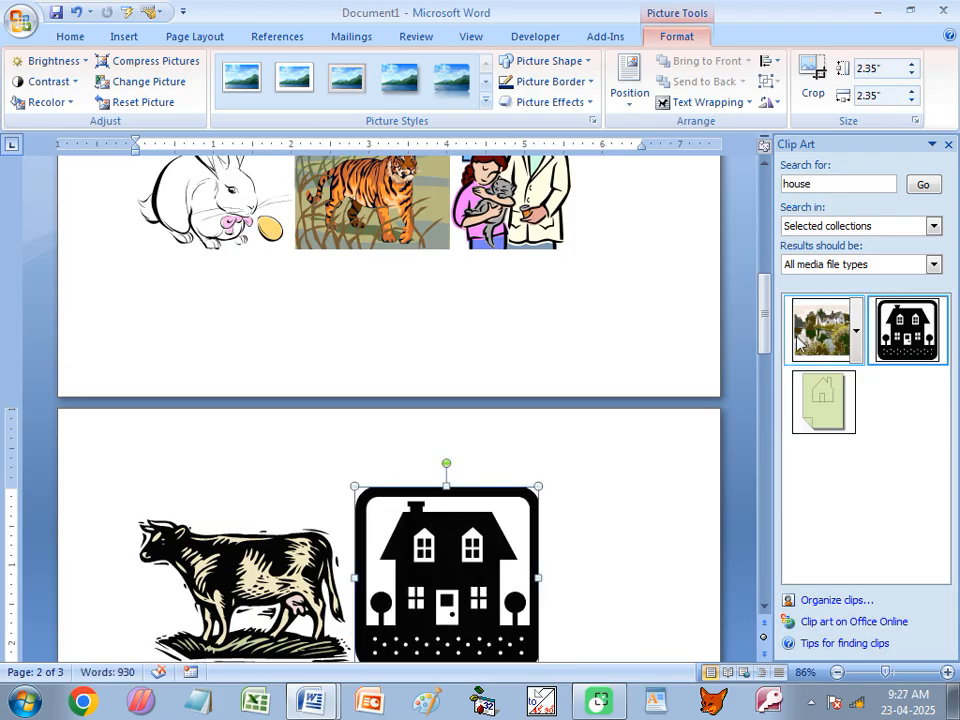
mouse_move(884, 340)
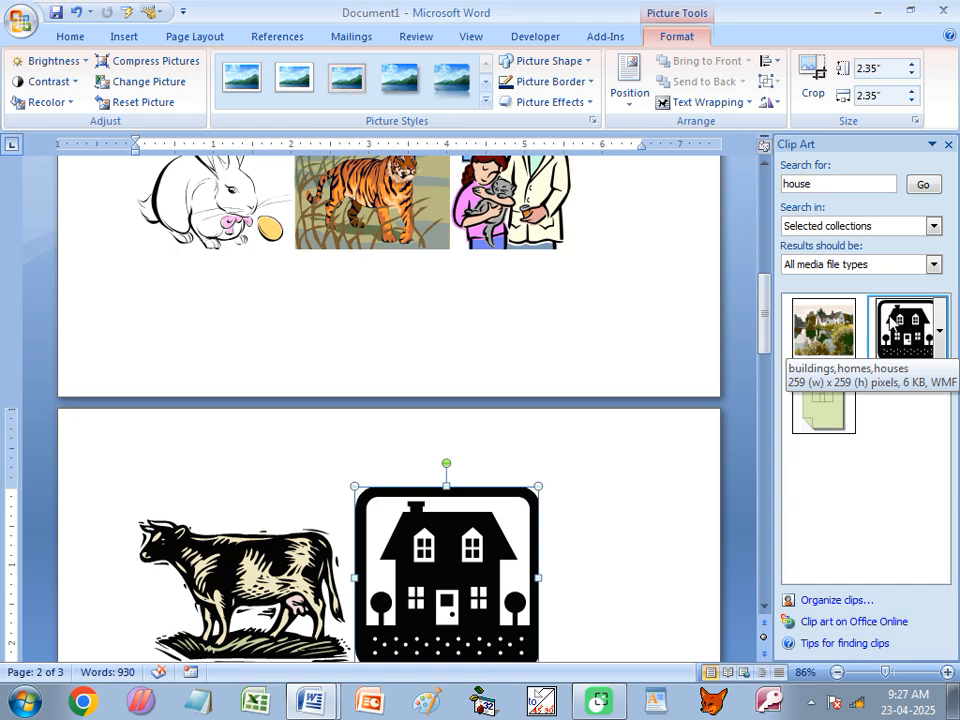
left_click(949, 147)
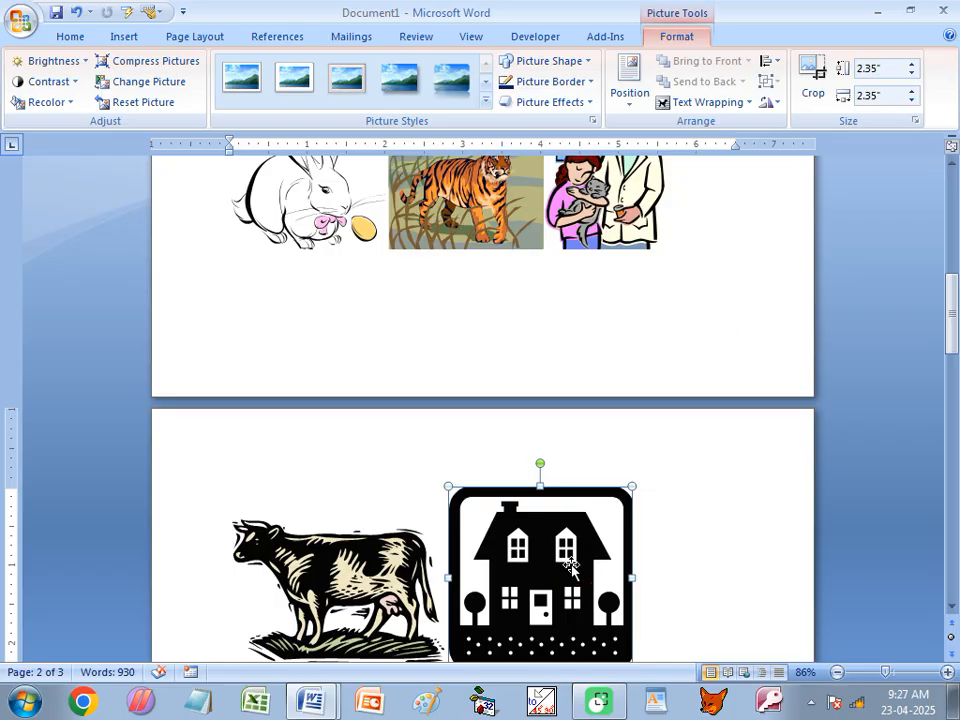
Step: Delete the house, cow, vet with girl and cat, tiger, and rabbit pictures from the document
key("Delete")
left_click(335, 560)
key("Delete")
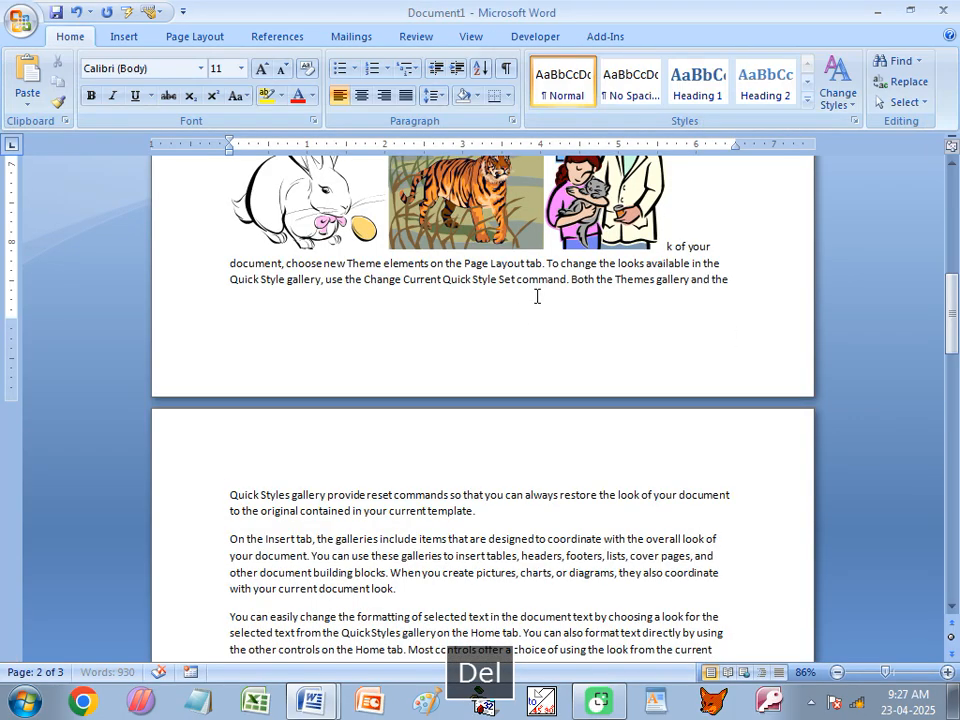
left_click(635, 210)
key("Delete")
left_click(470, 220)
key("Delete")
left_click(333, 225)
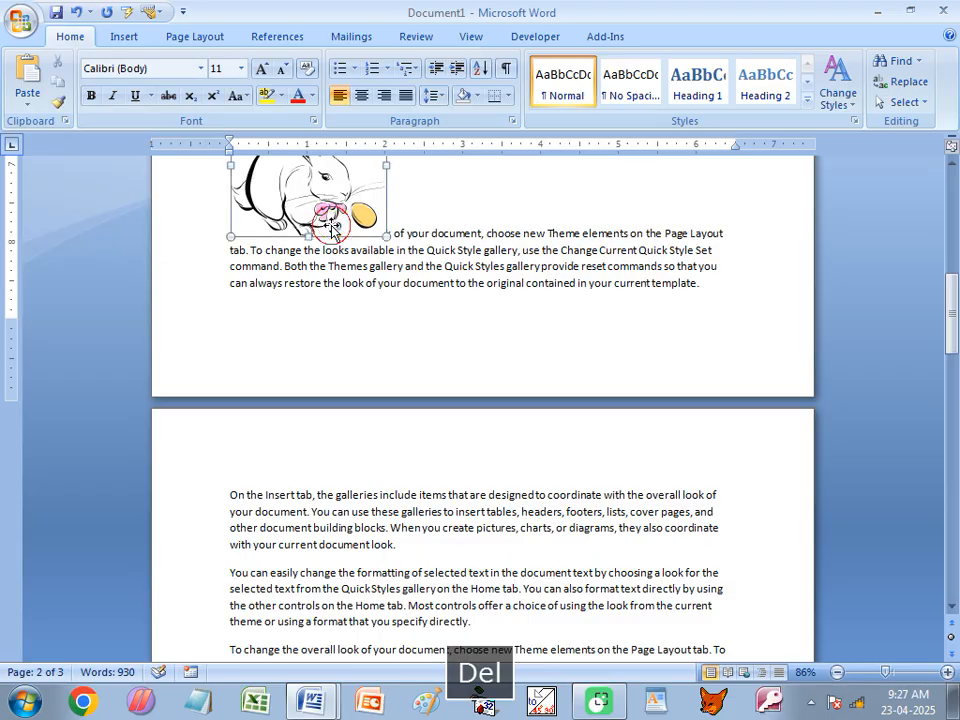
key("Delete")
Step: Preview the available picture styles on the golfer picture on page 1 without applying one
scroll(369, 364, "up", 2)
left_click(613, 338)
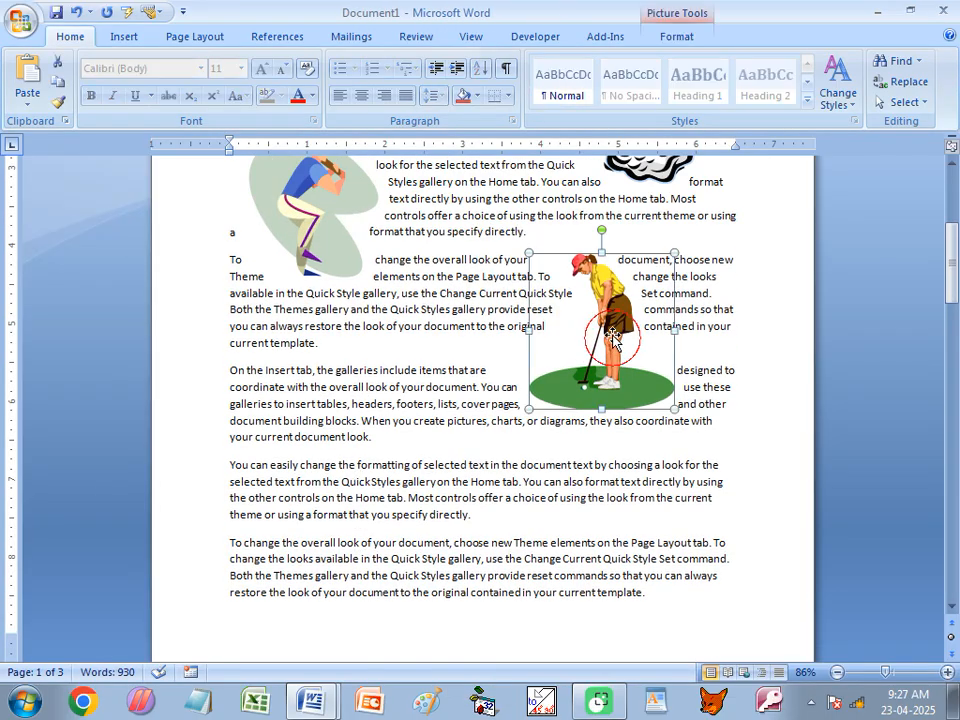
left_click(676, 36)
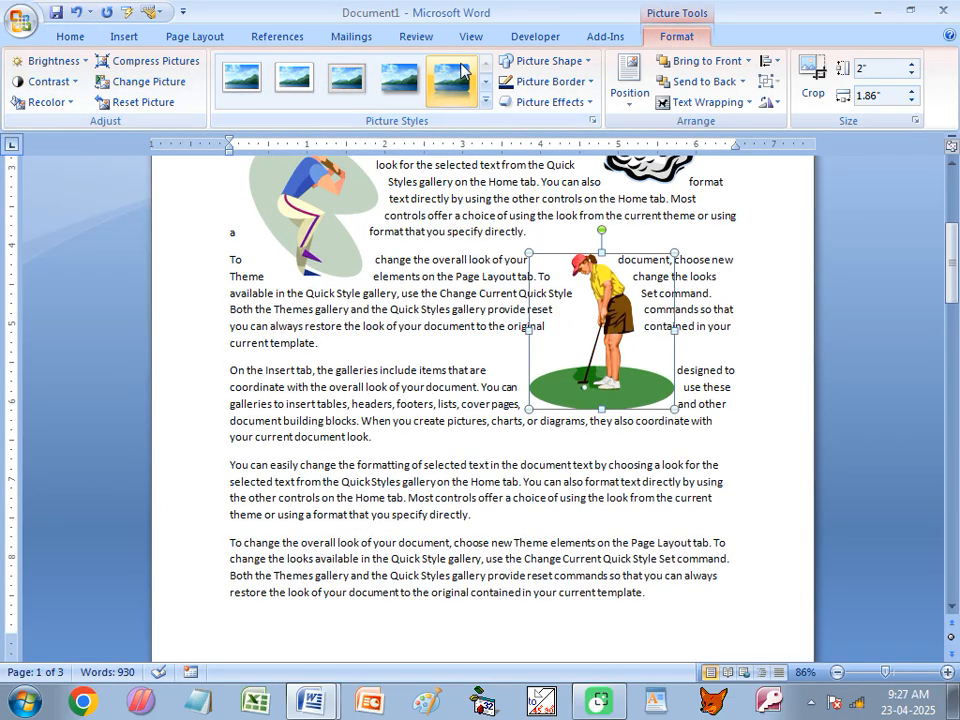
left_click(486, 100)
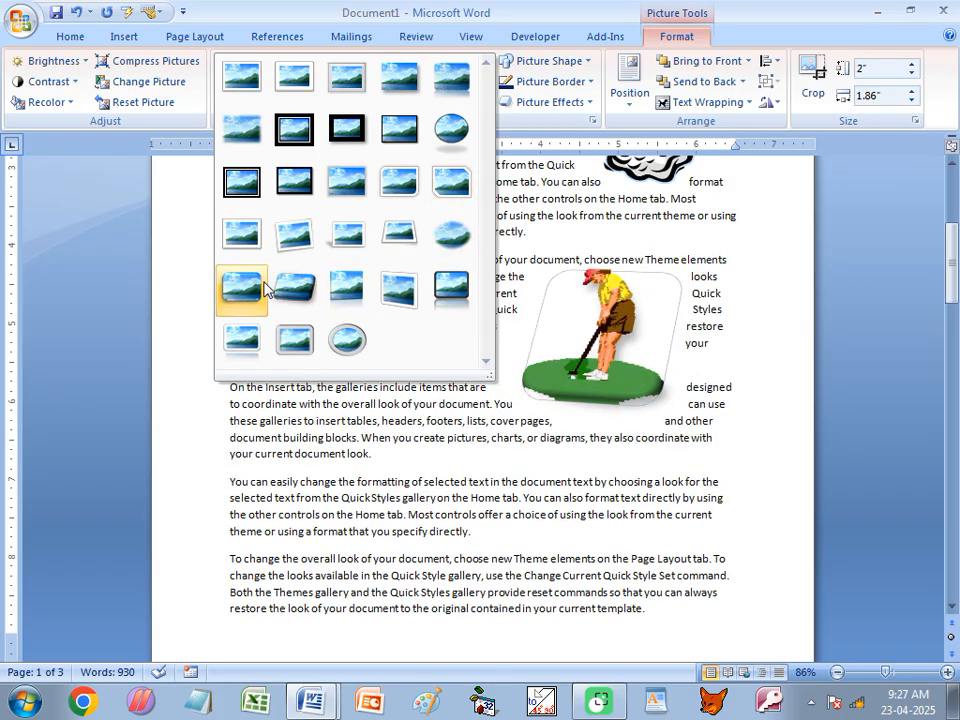
left_click(447, 466)
scroll(654, 349, "up", 2)
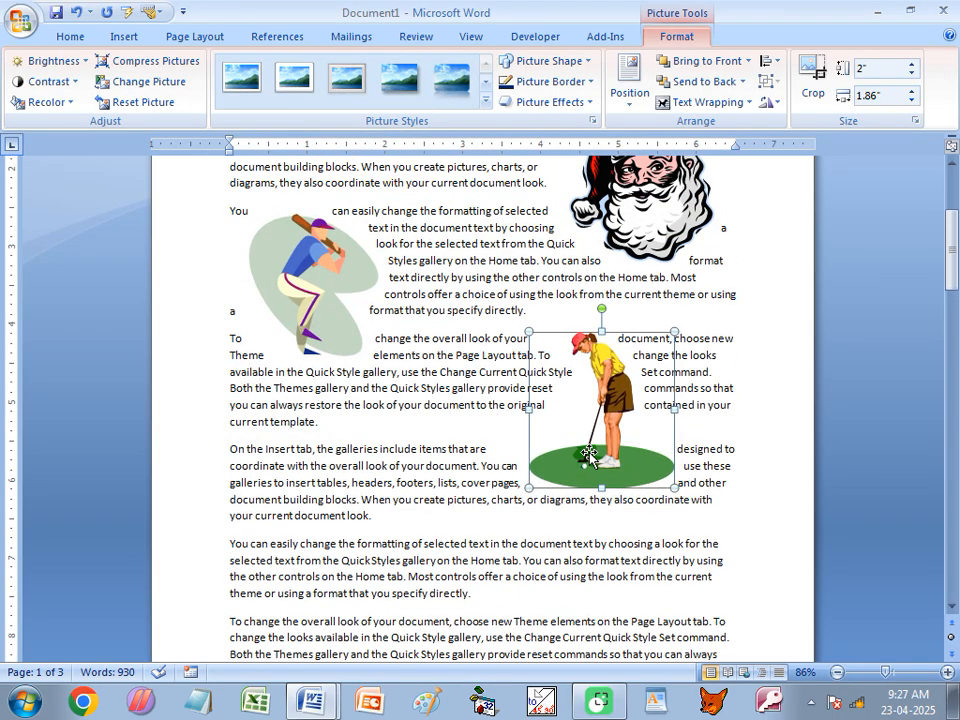
Step: Switch to Class of CITA.docx and read the definition of Shapes below the Clipart section
left_click(297, 690)
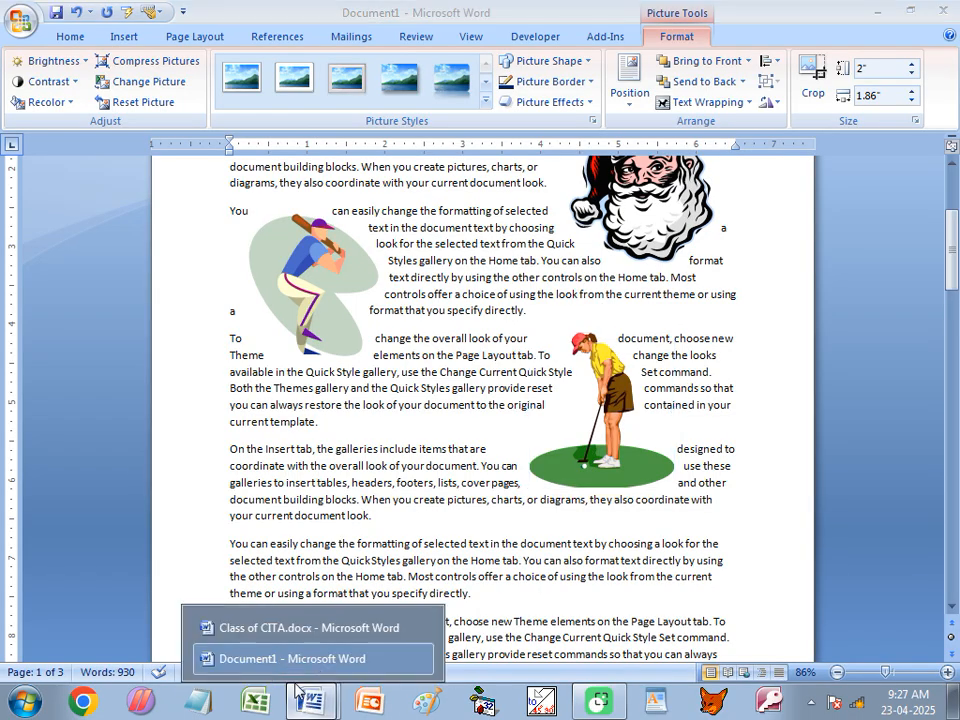
left_click(257, 628)
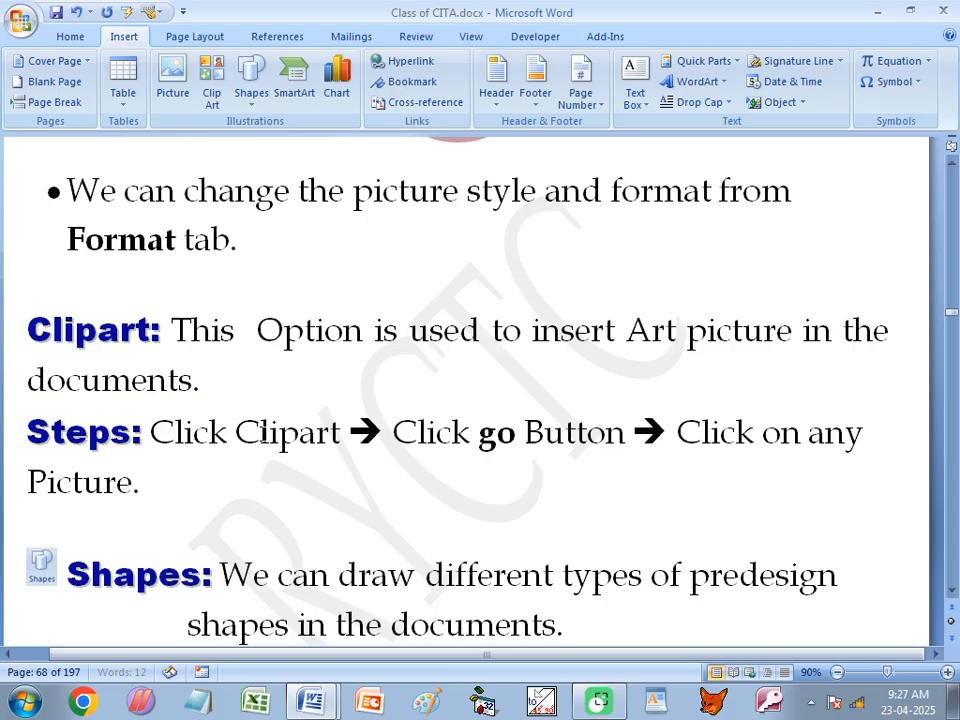
scroll(262, 432, "down", 2)
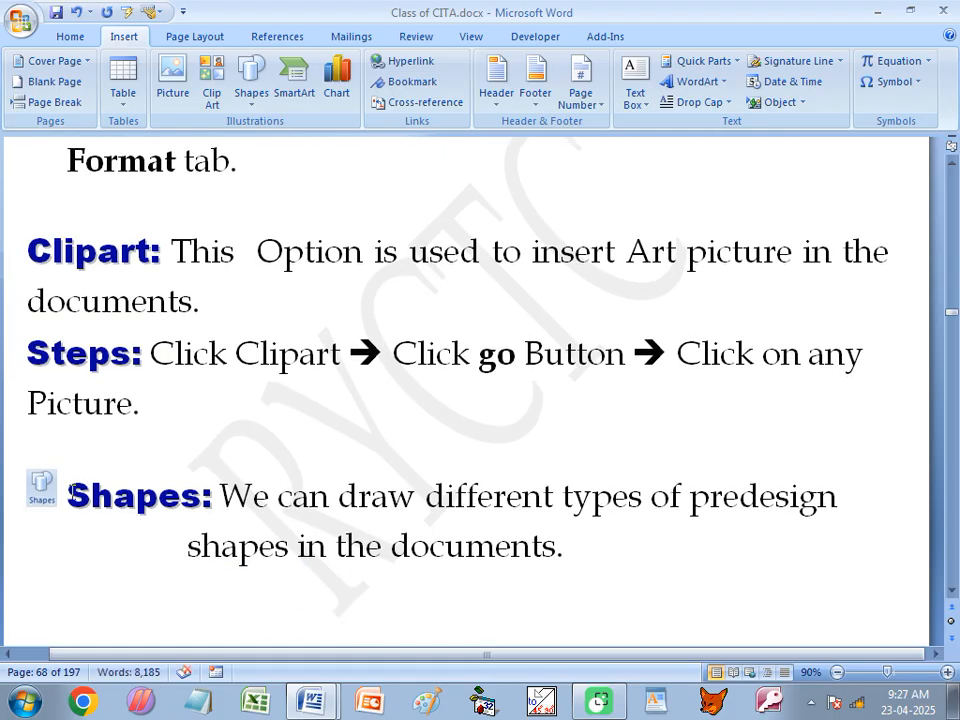
left_click_drag(68, 495, 212, 497)
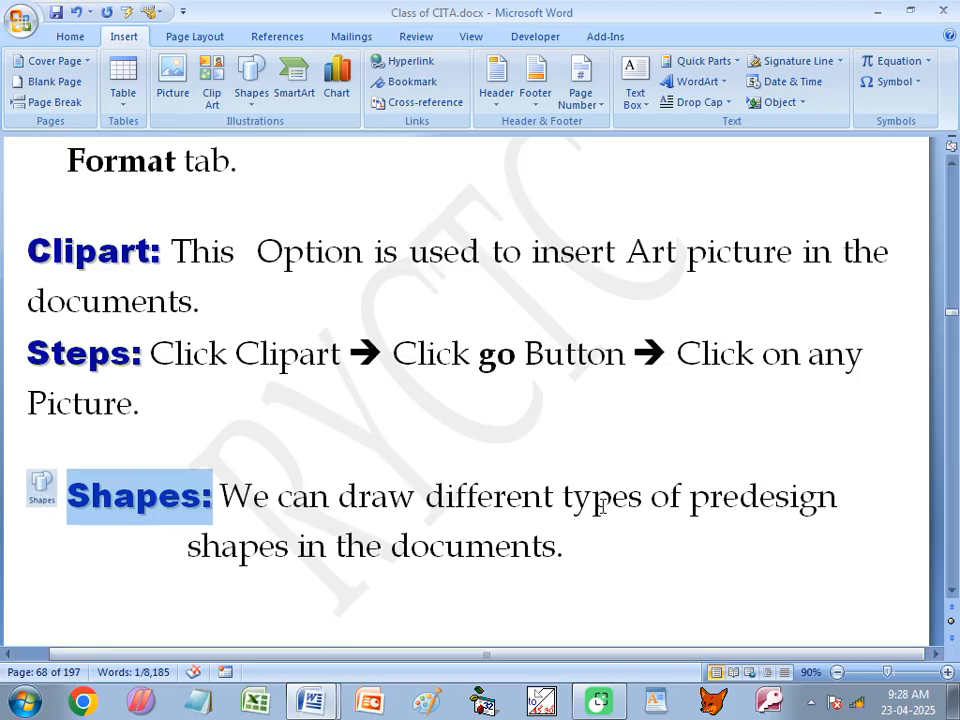
left_click(229, 550)
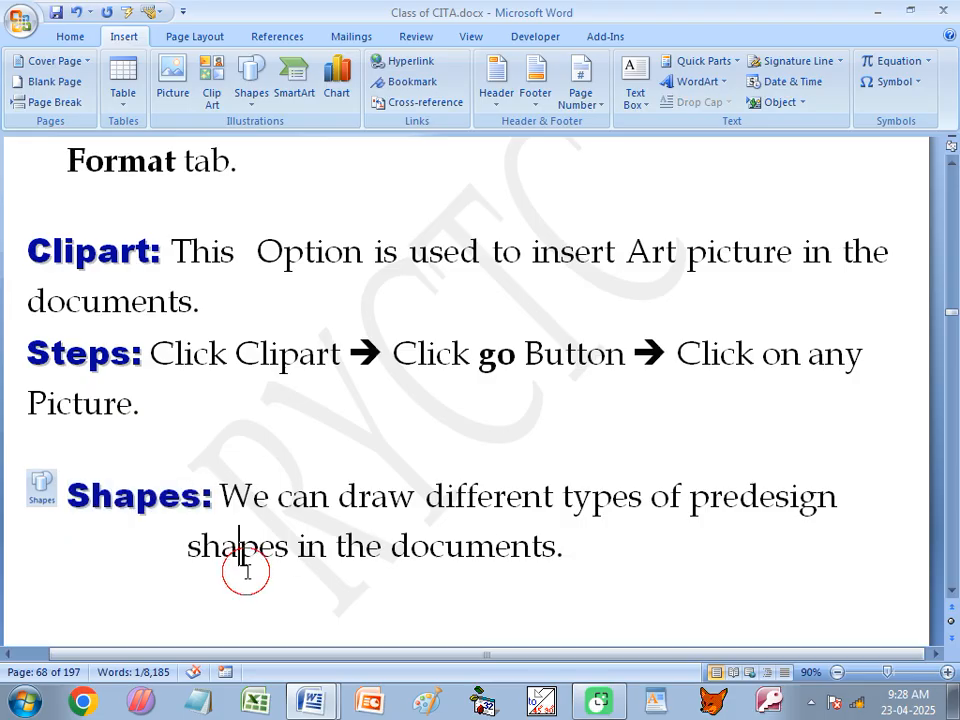
left_click(307, 550)
left_click(497, 550)
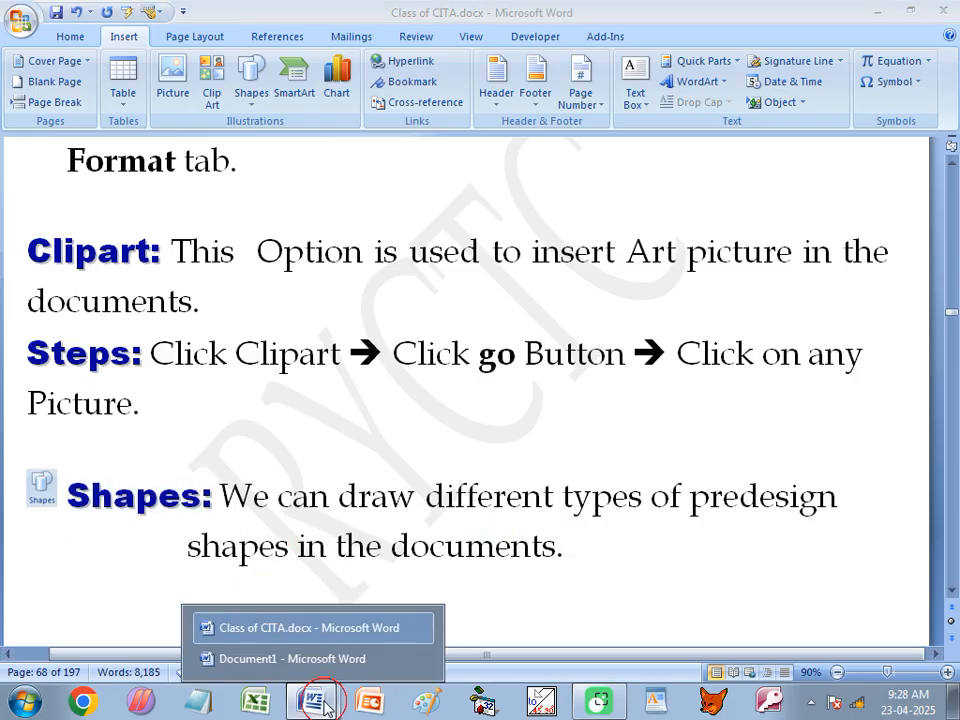
scroll(397, 420, "down", 3)
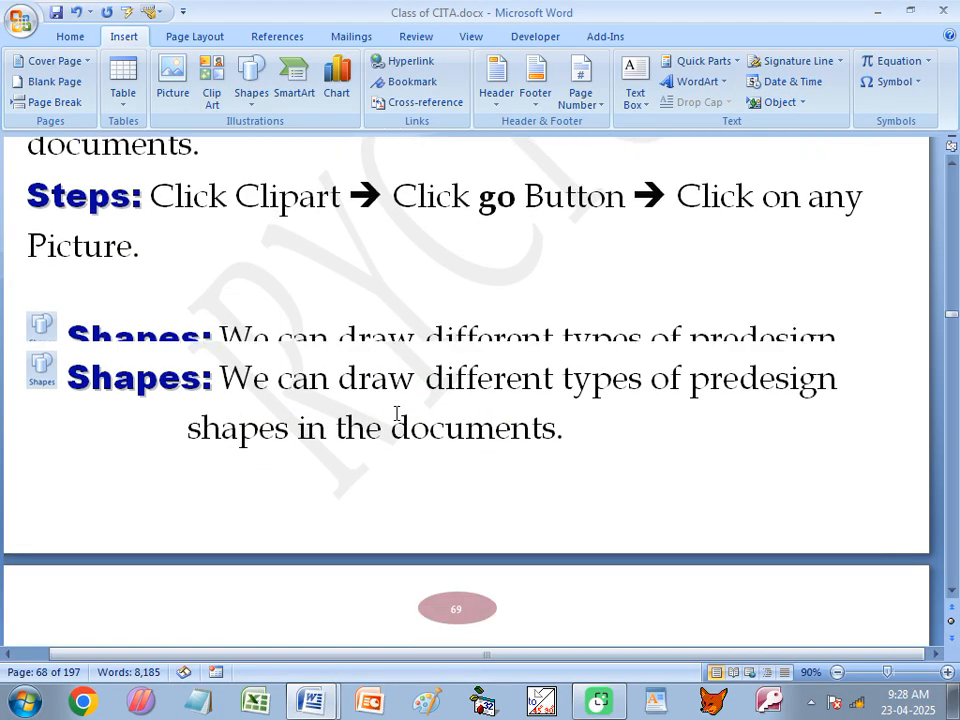
Step: Switch back to Document1 and delete all body text below the heading, including the baseball and golfer pictures
mouse_move(311, 700)
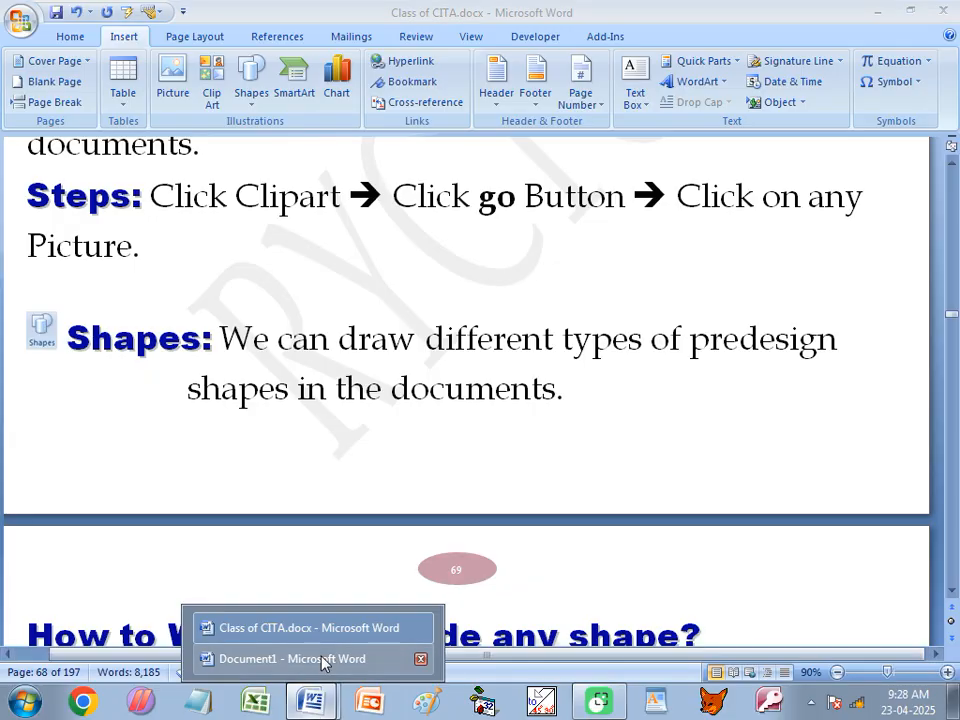
left_click(324, 658)
scroll(365, 443, "up", 3)
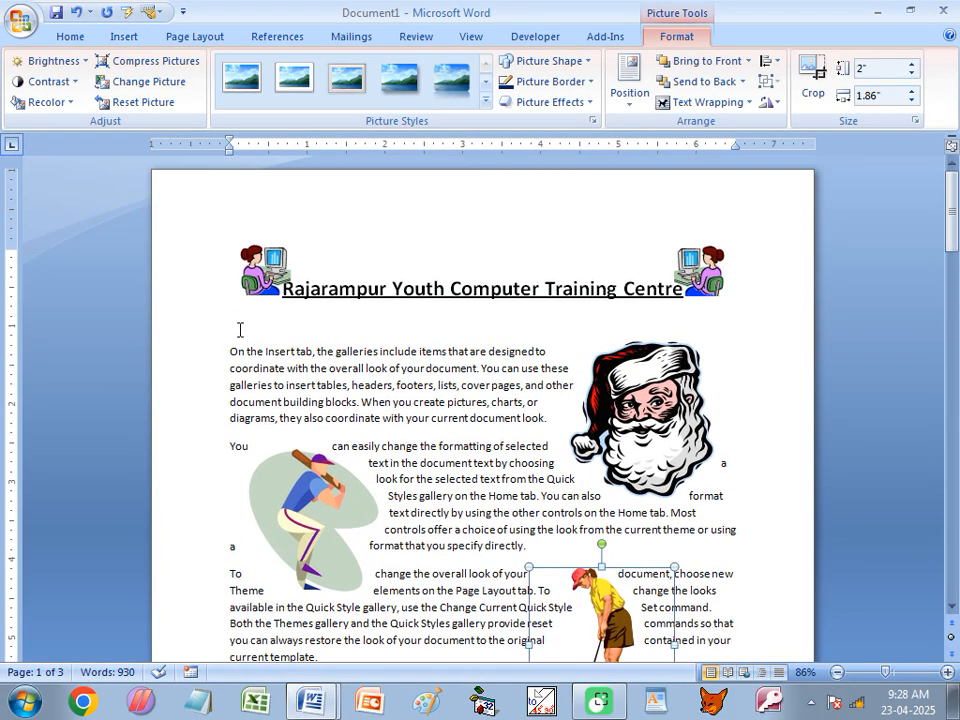
left_click_drag(231, 346, 741, 683)
key("Delete")
scroll(364, 439, "up", 3)
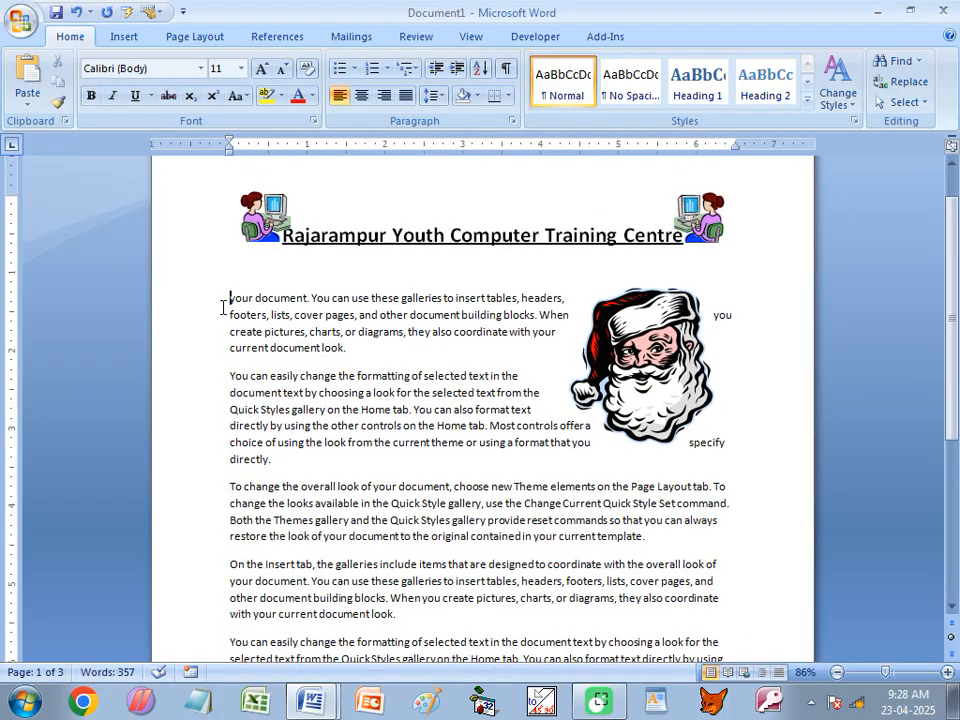
left_click_drag(229, 297, 690, 650)
key("Delete")
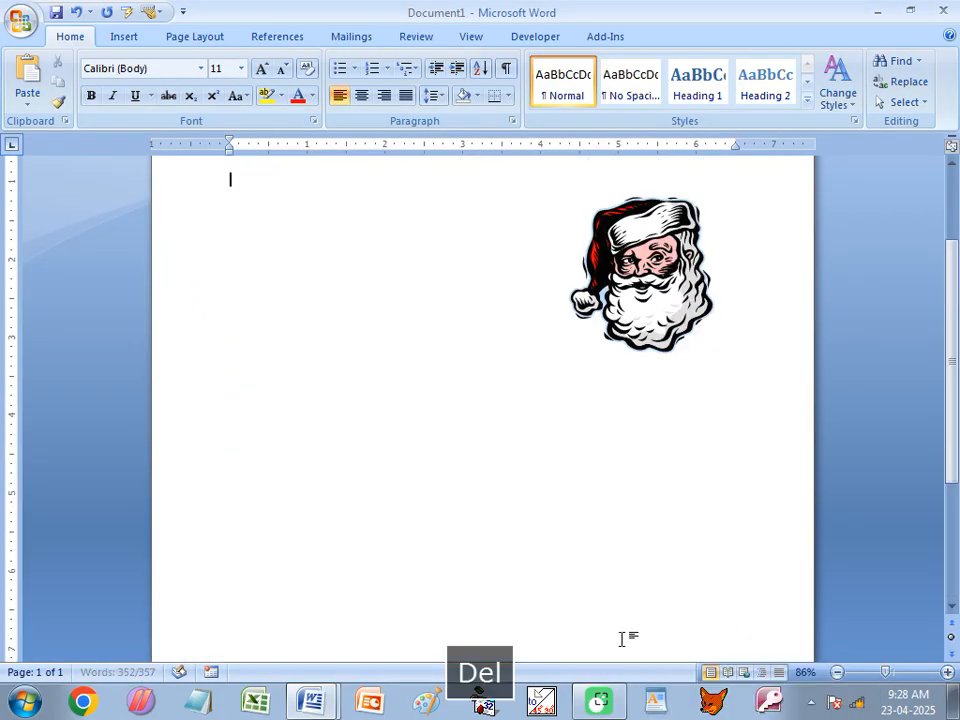
Step: Delete the Santa picture below the heading and bring up the commands for inserting objects
scroll(630, 360, "up", 1)
left_click(632, 360)
key("Delete")
scroll(476, 396, "up", 1)
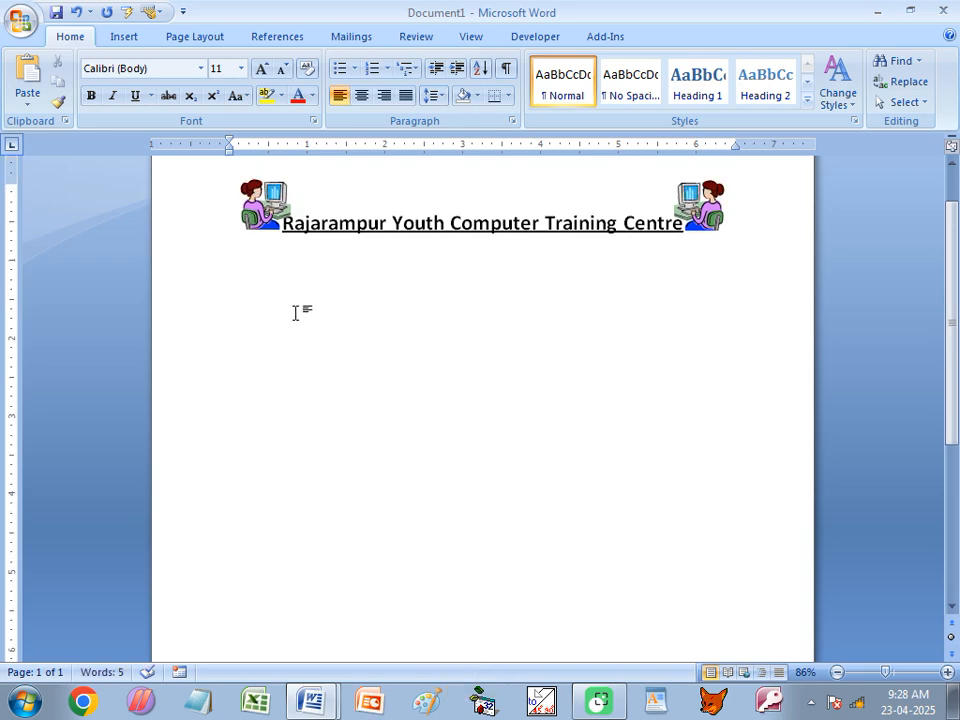
left_click(127, 36)
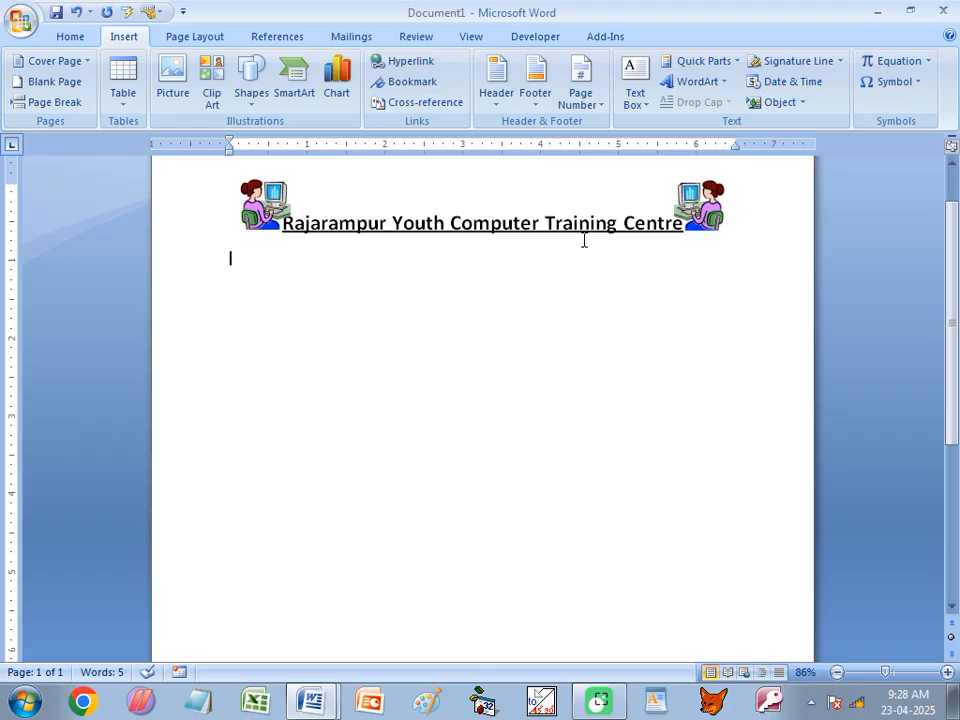
scroll(867, 257, "up", 2)
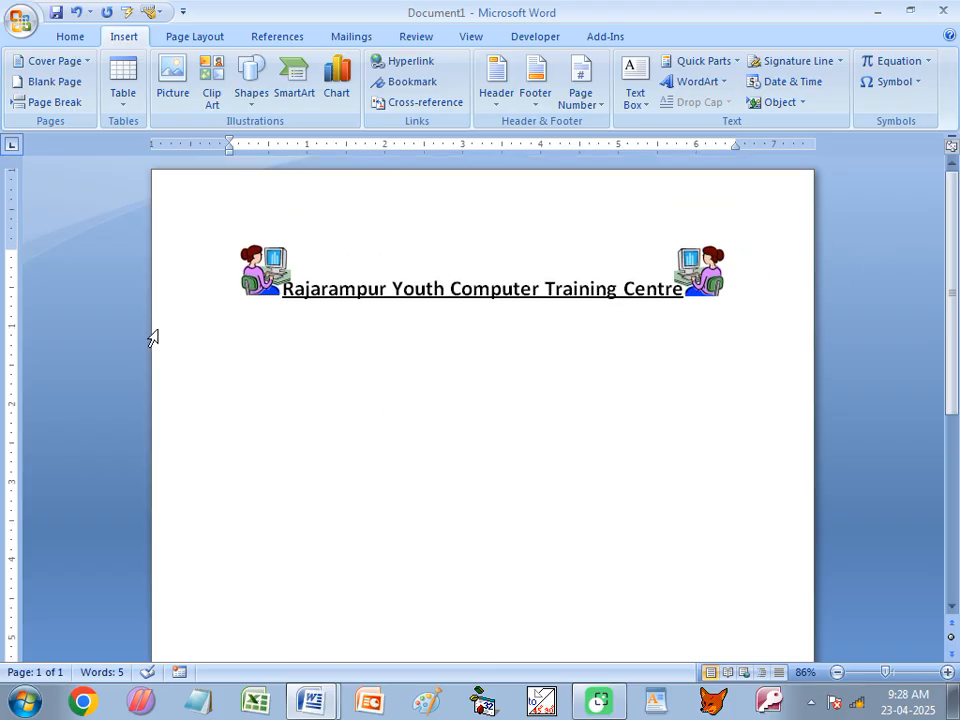
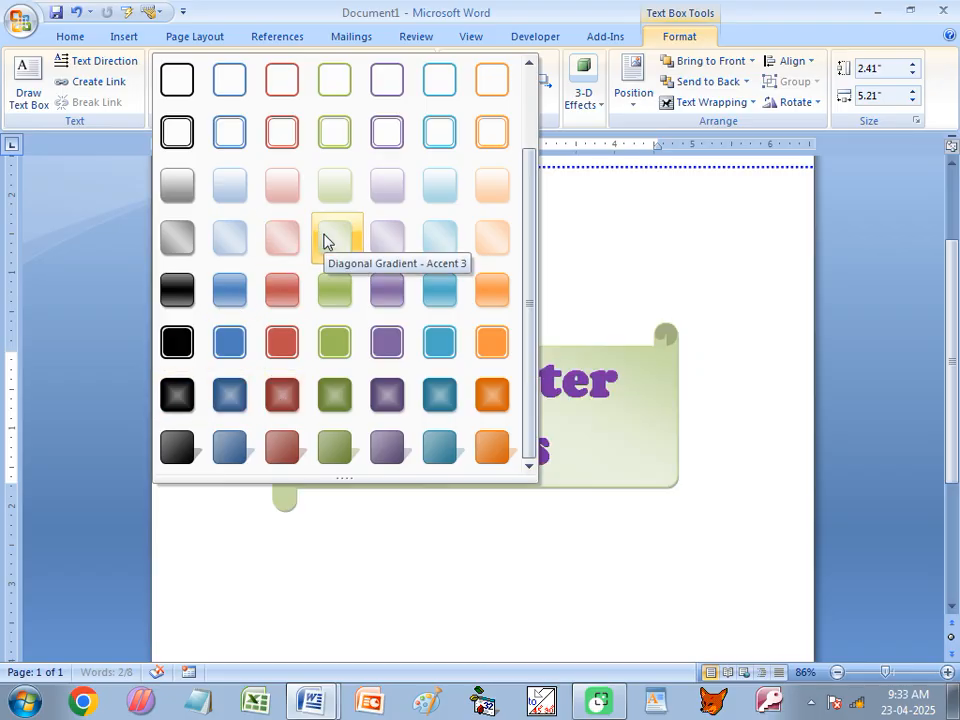
Step: Apply the orange diagonal gradient style to the Computer Class scroll shape, and replace it with the blue compound outline style
left_click(496, 239)
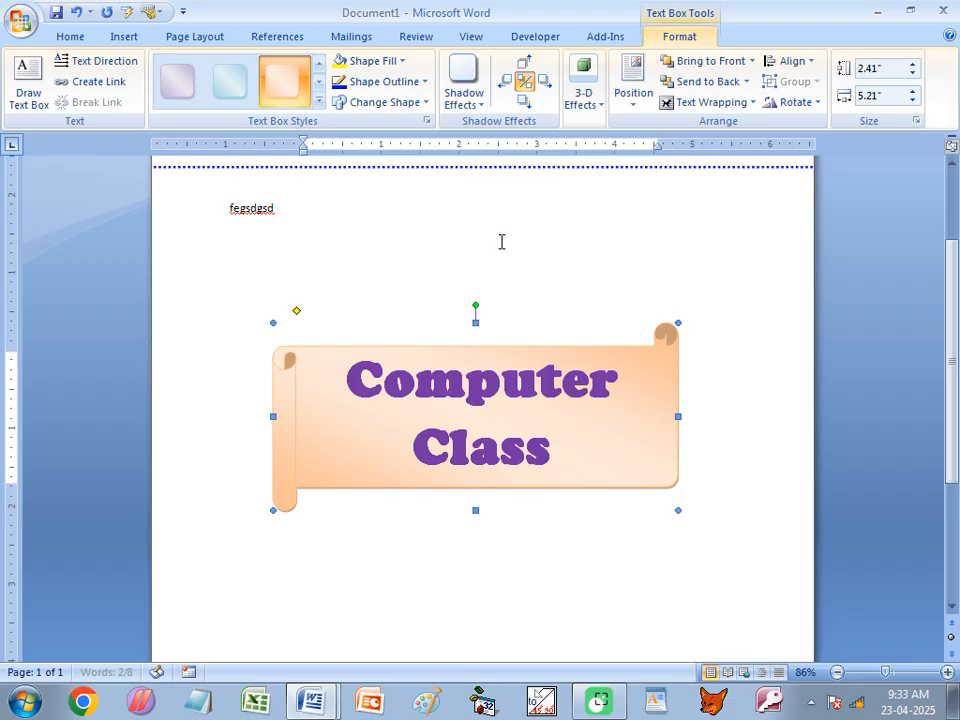
left_click(319, 100)
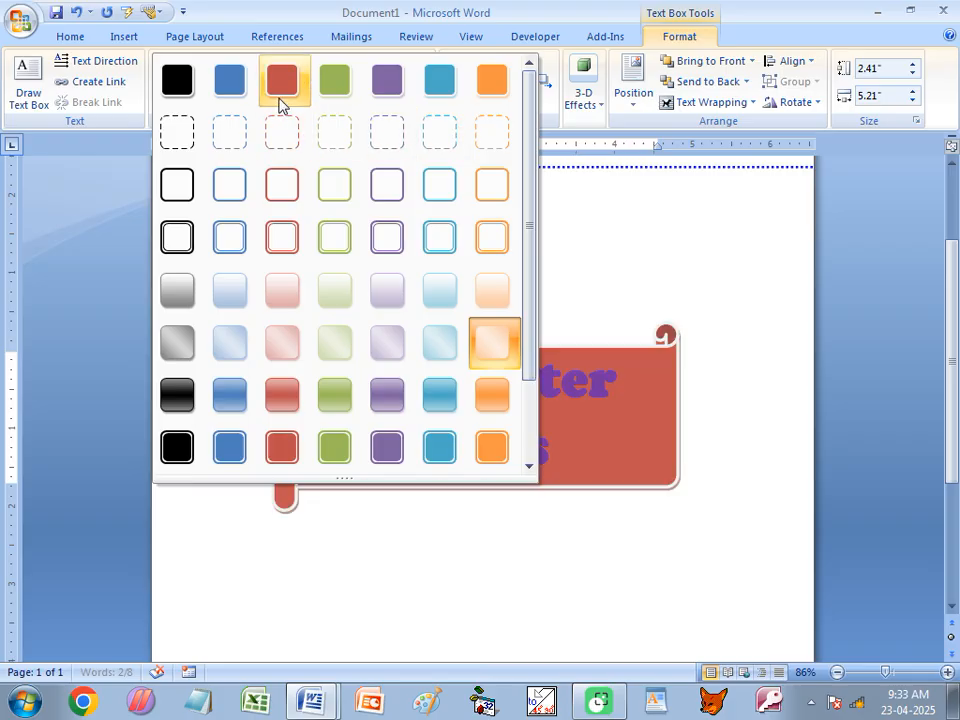
left_click(212, 236)
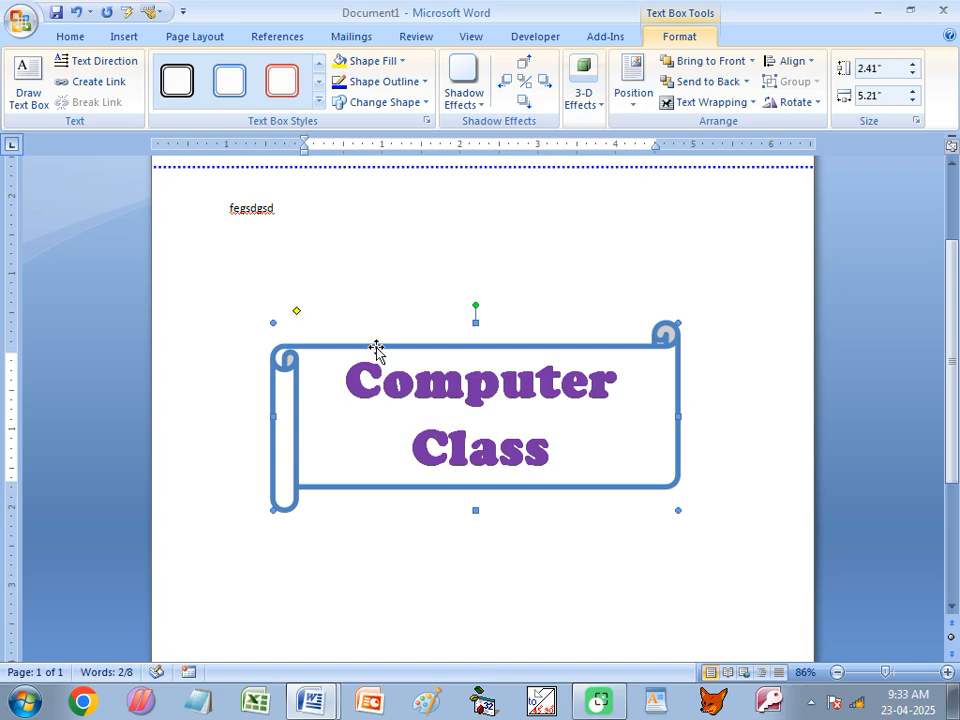
Step: Preview other gradient and solid fill text box styles on the Computer Class scroll without applying one
left_click(318, 99)
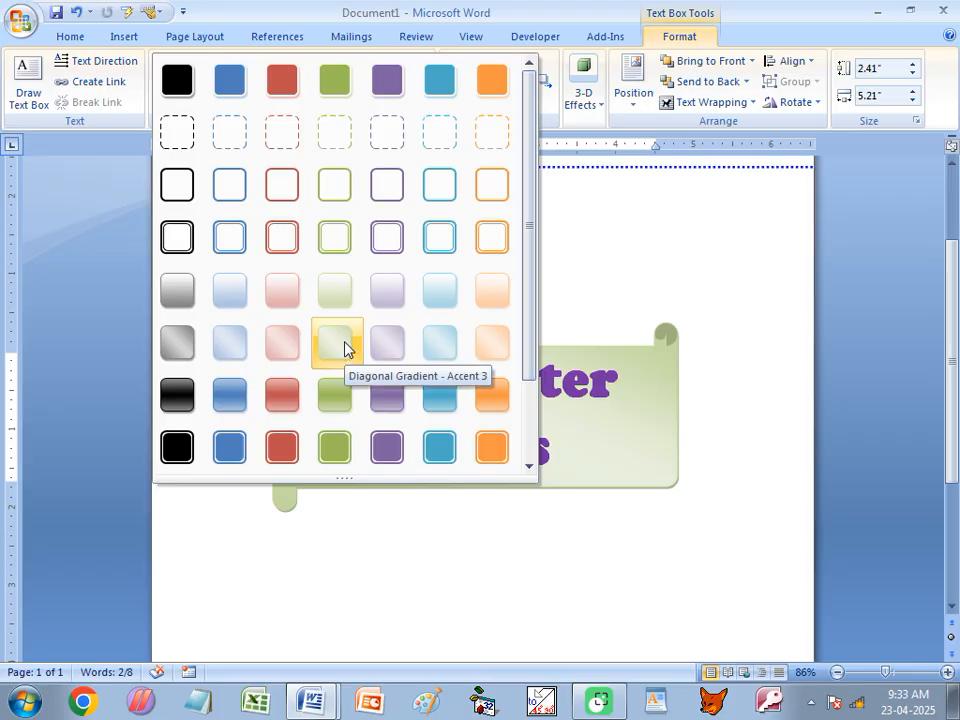
scroll(390, 365, "down", 2)
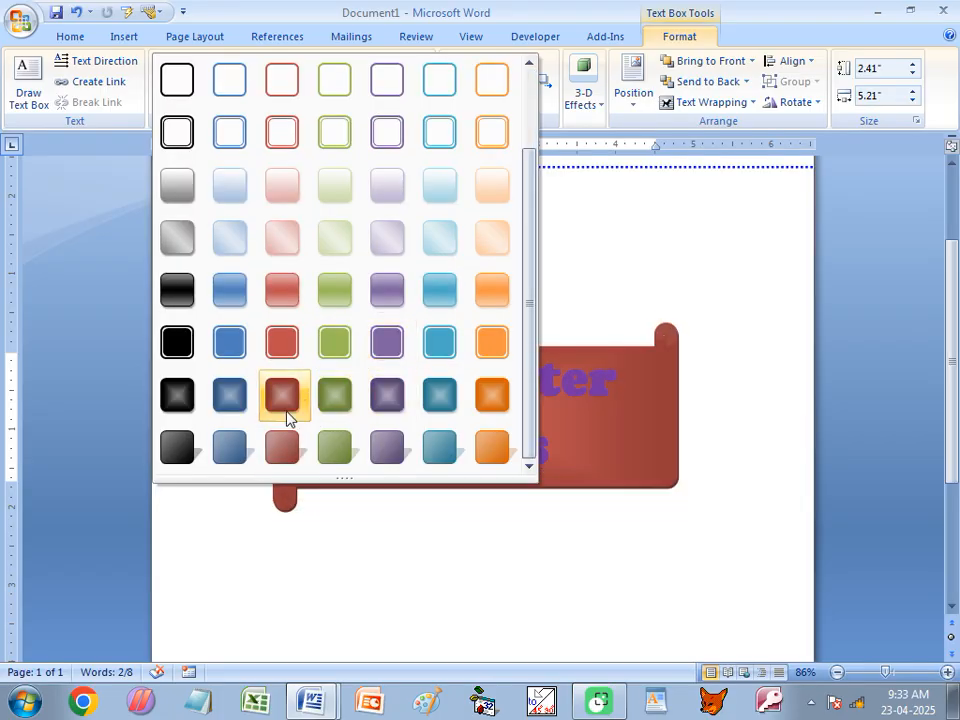
left_click(548, 283)
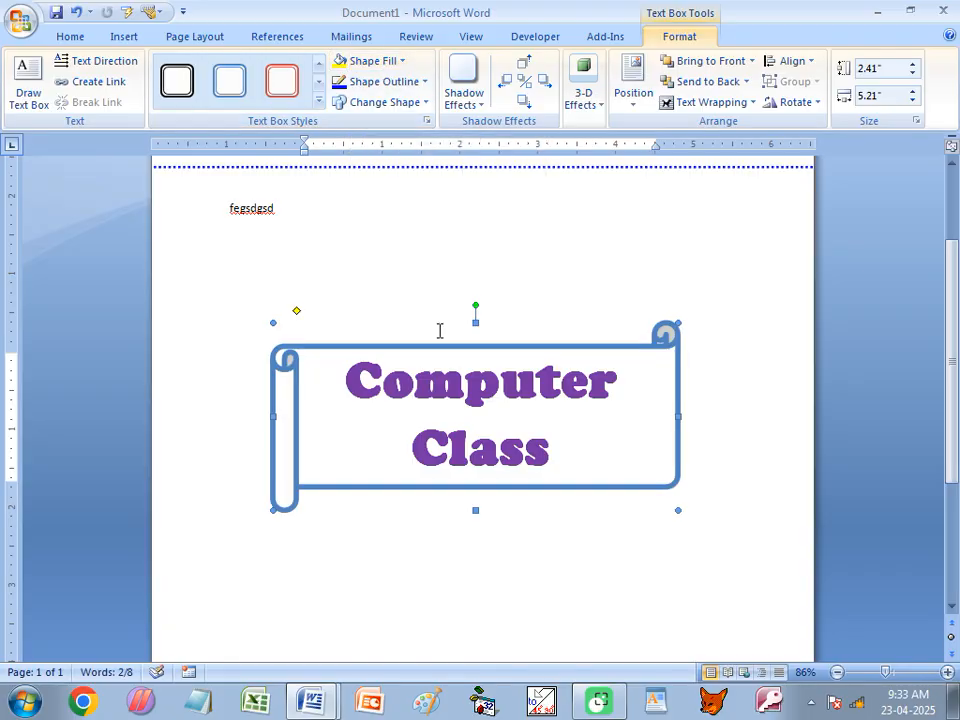
left_click(319, 101)
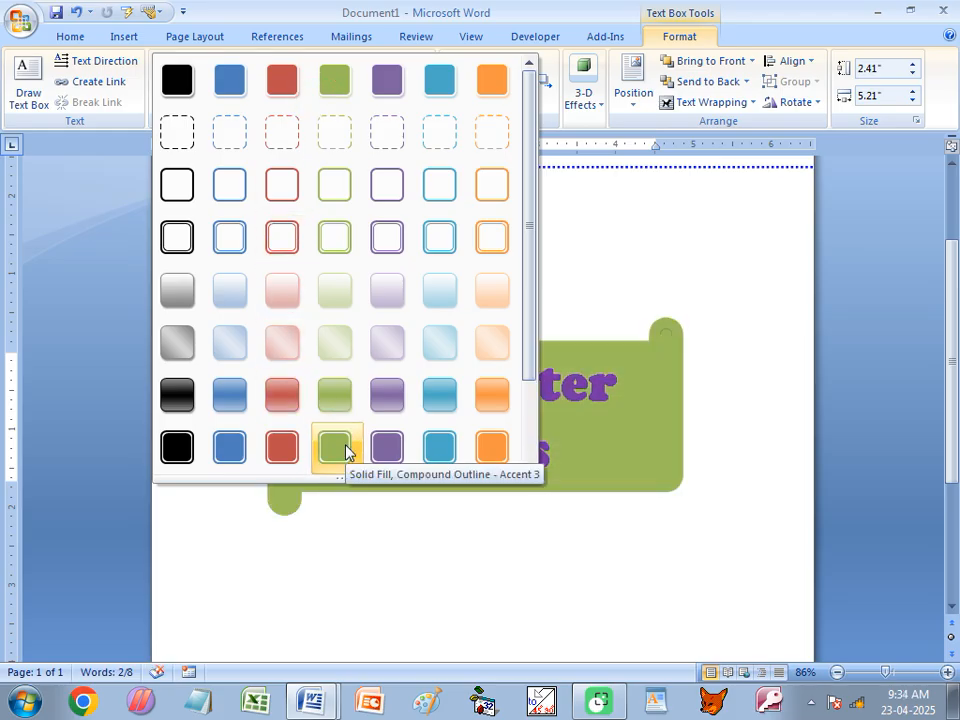
left_click(581, 253)
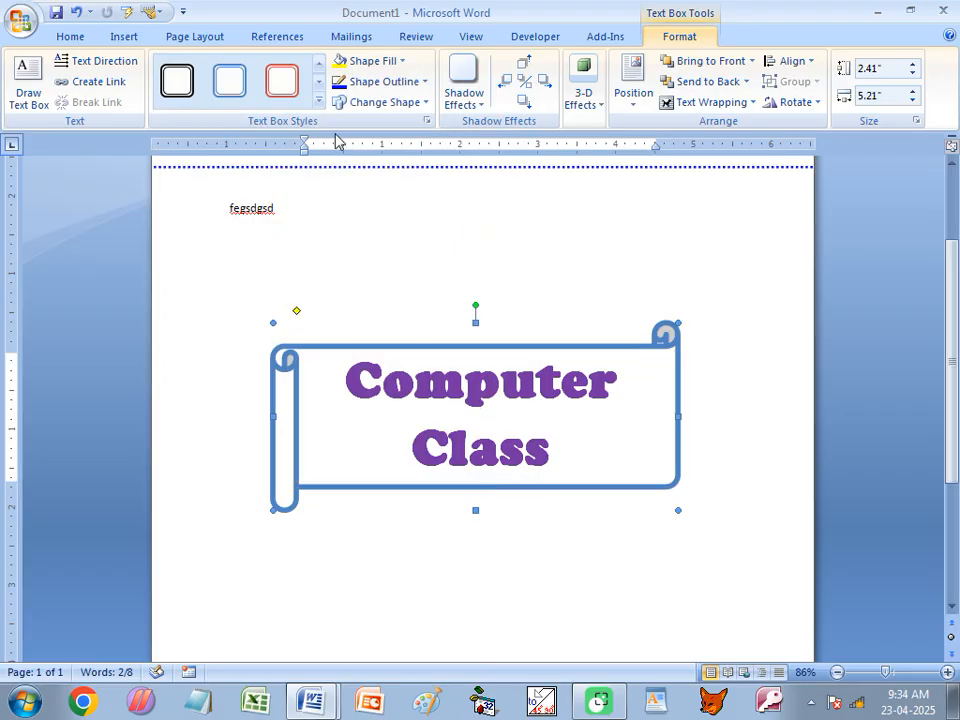
Step: Preview theme fill colors on the Computer Class scroll without applying one, and move the scroll up to just below the fegsdgsd text
left_click(363, 64)
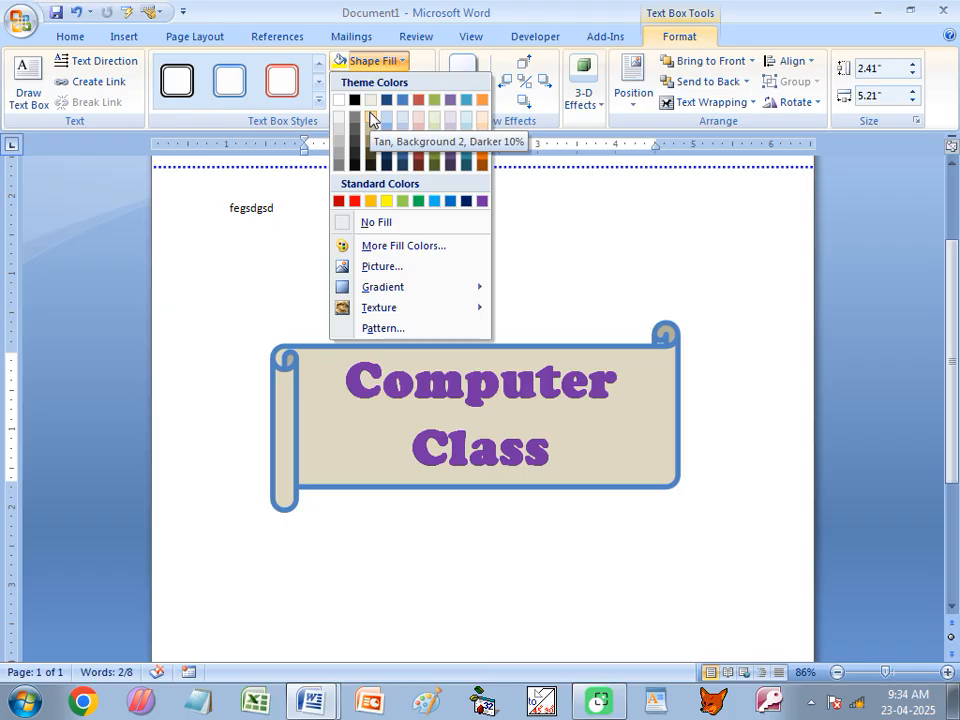
left_click(510, 355)
left_click_drag(510, 349, 498, 272)
Step: Examine the custom and standard color choices for the scroll's fill without applying one
left_click(386, 63)
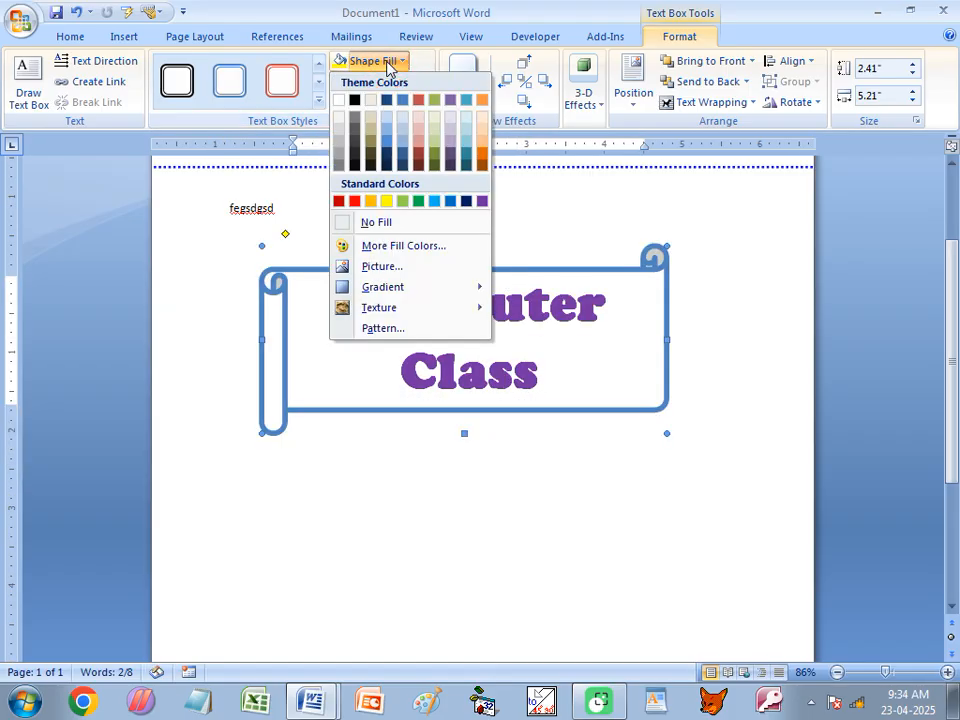
left_click(400, 245)
left_click(390, 164)
left_click(350, 164)
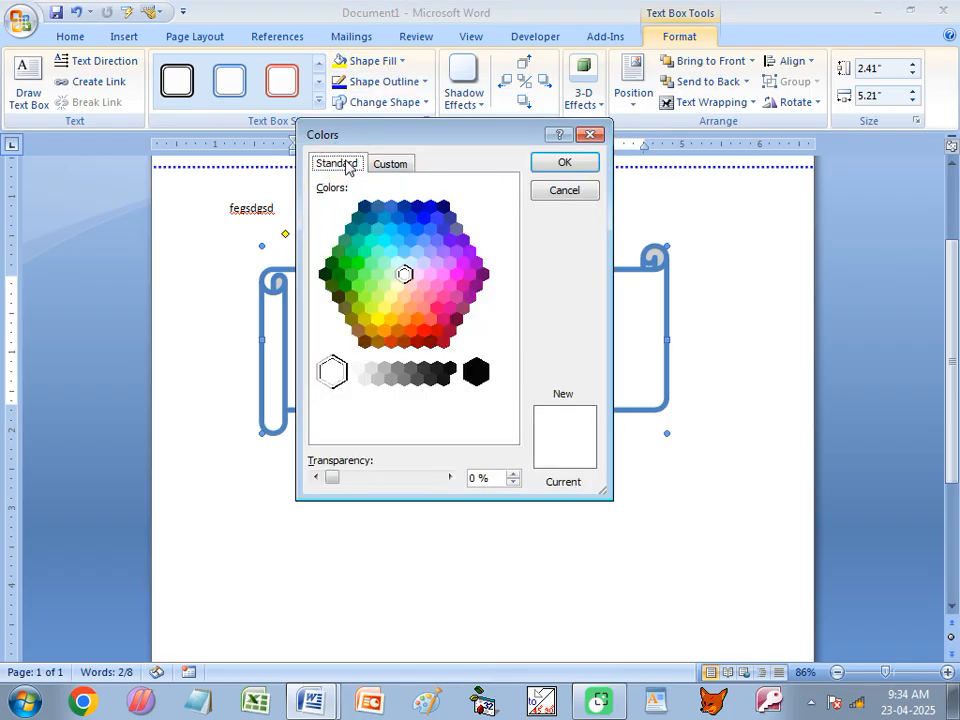
left_click(586, 134)
Step: Fill the Computer Class scroll with the picture background technology.jpg from the Pictures library
left_click(368, 61)
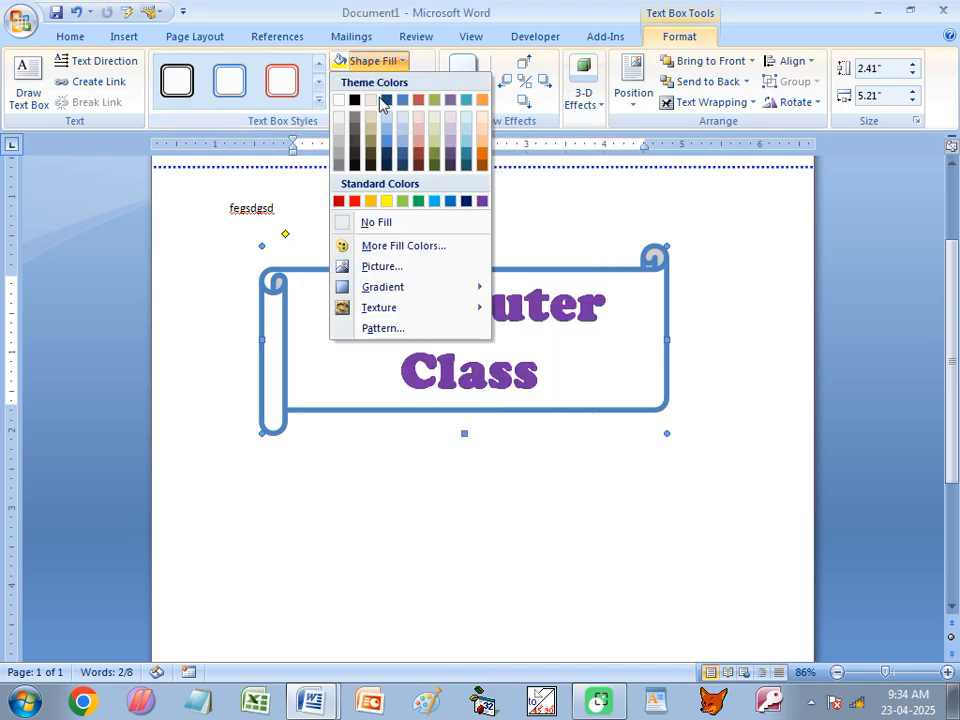
left_click(375, 266)
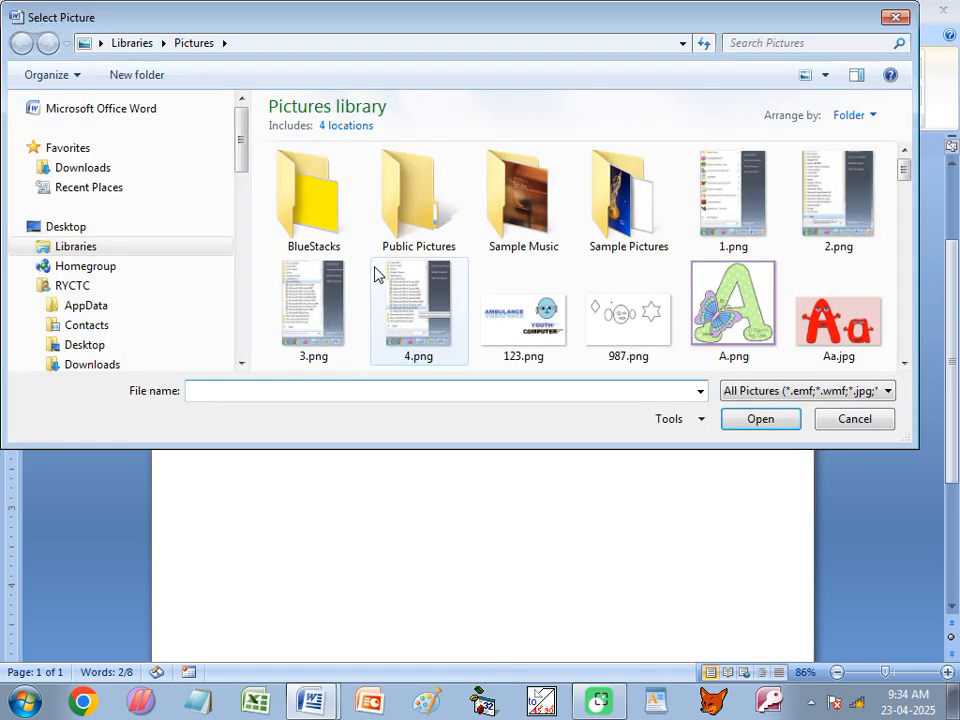
left_click(536, 208)
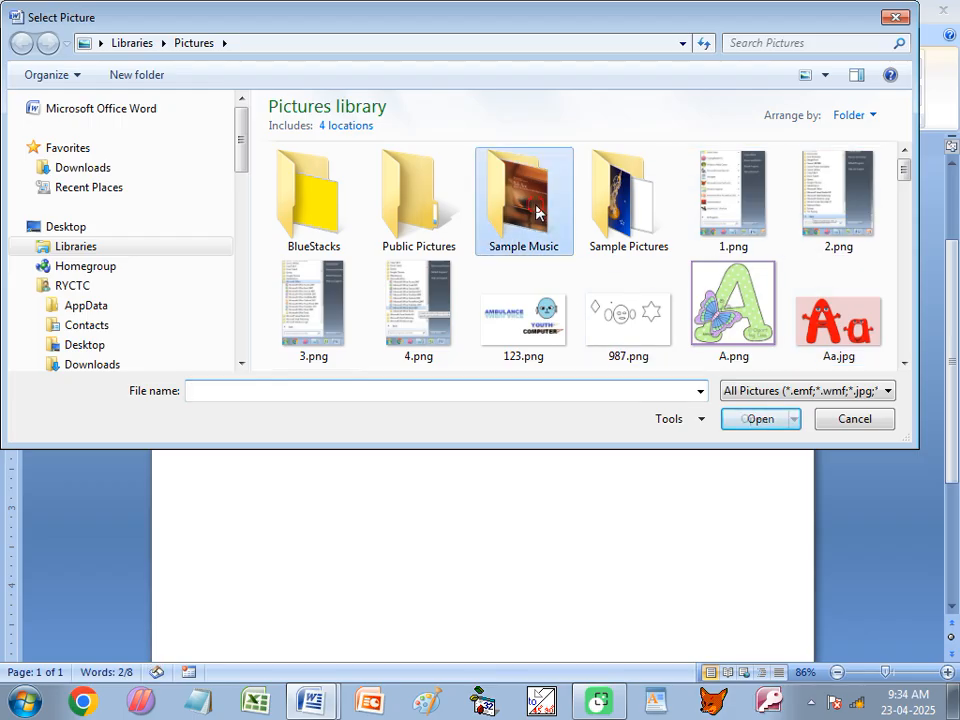
double_click(537, 209)
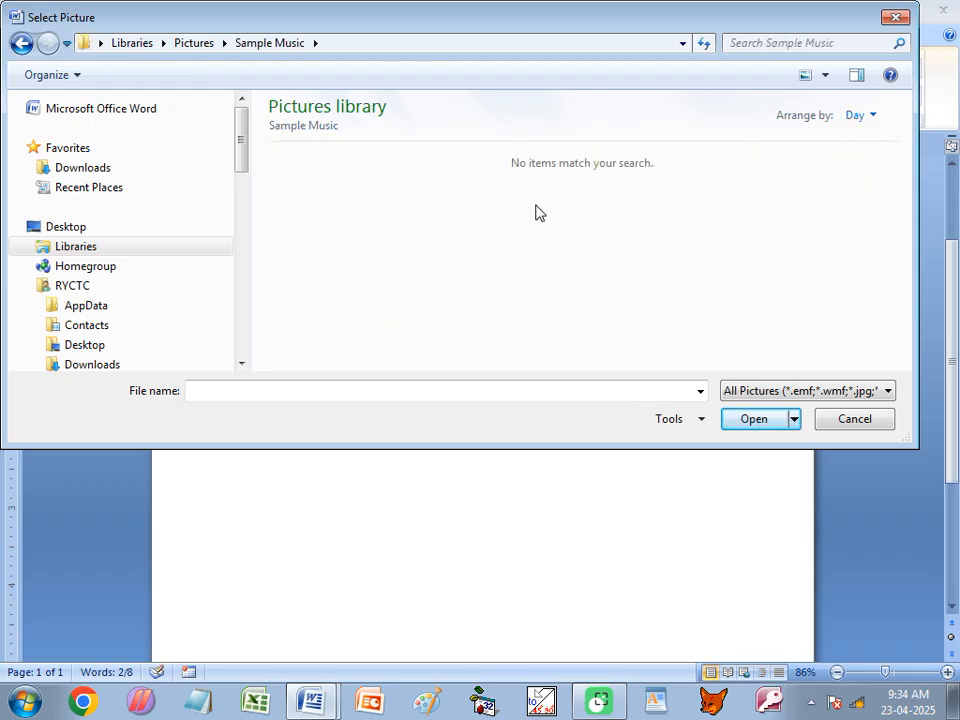
left_click(21, 43)
left_click(904, 363)
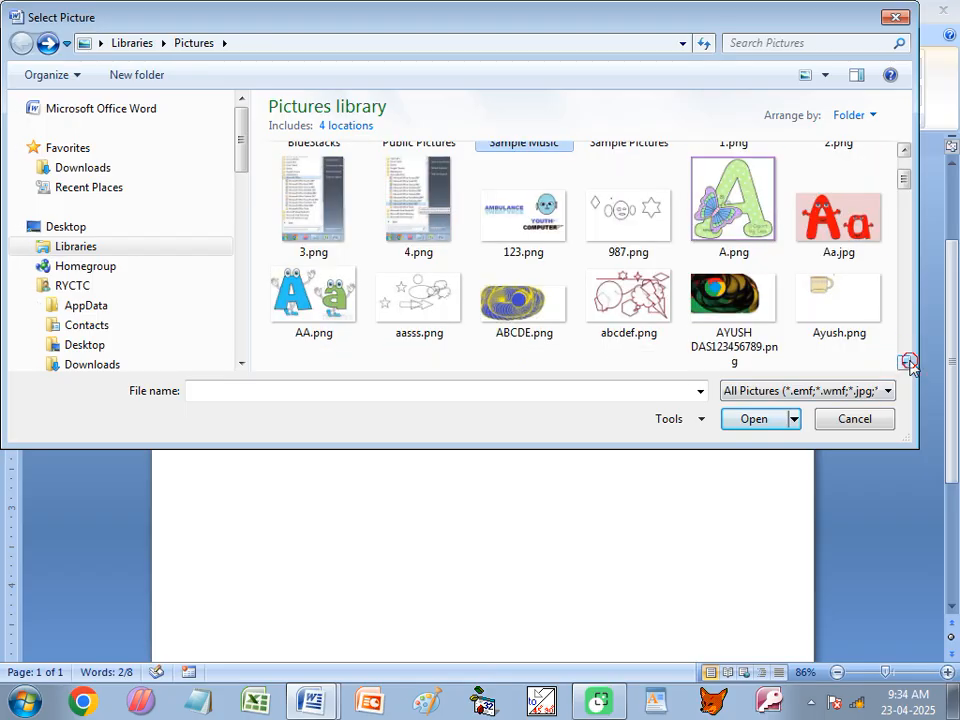
left_click(904, 363)
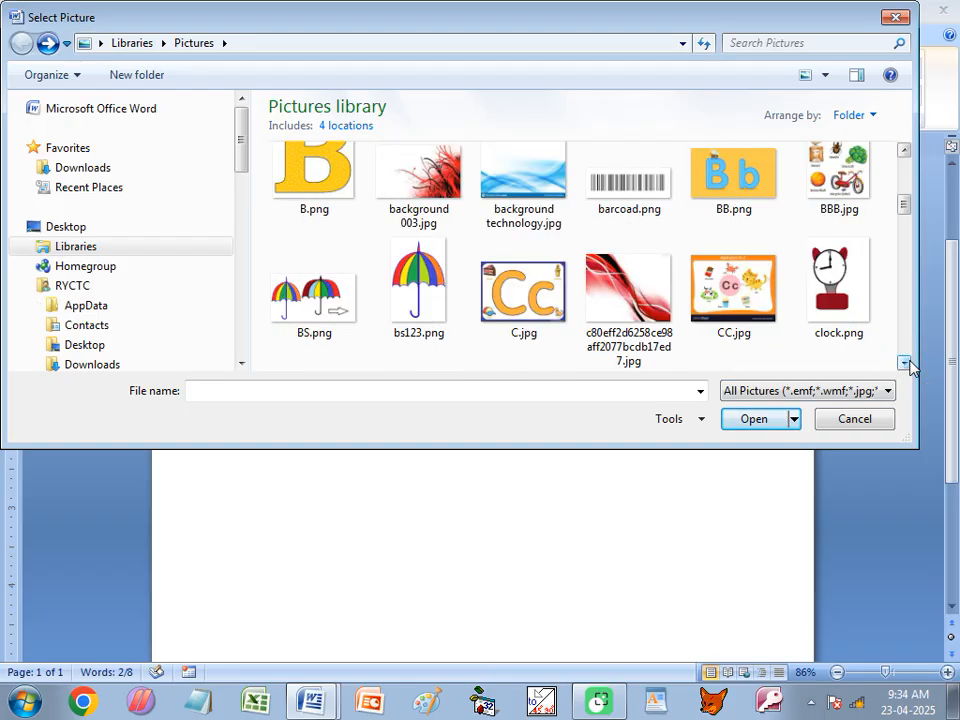
left_click(501, 189)
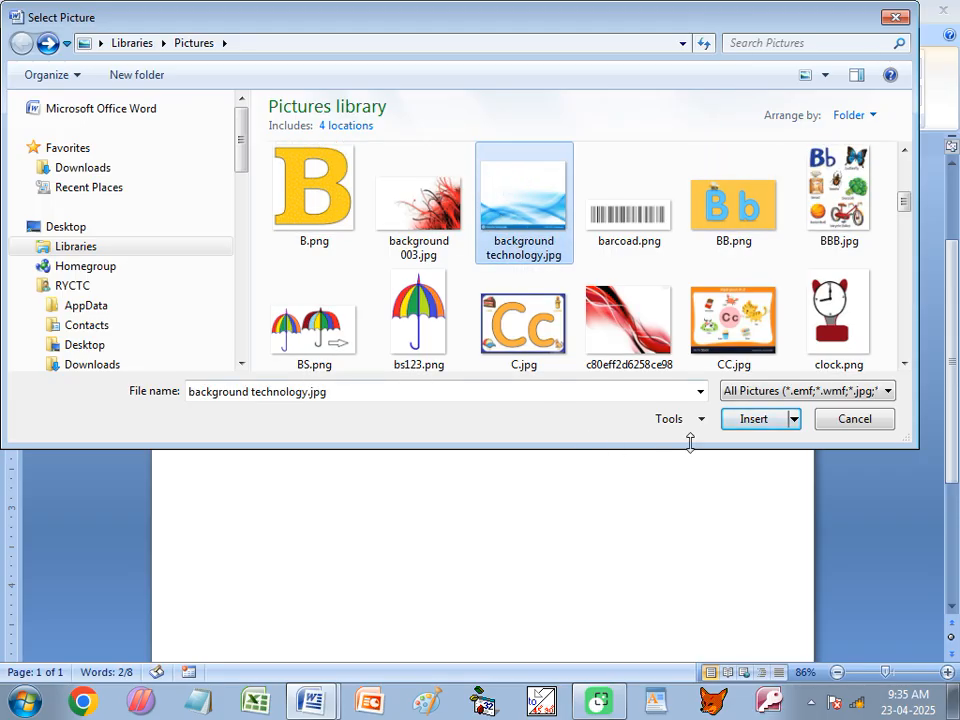
left_click(751, 424)
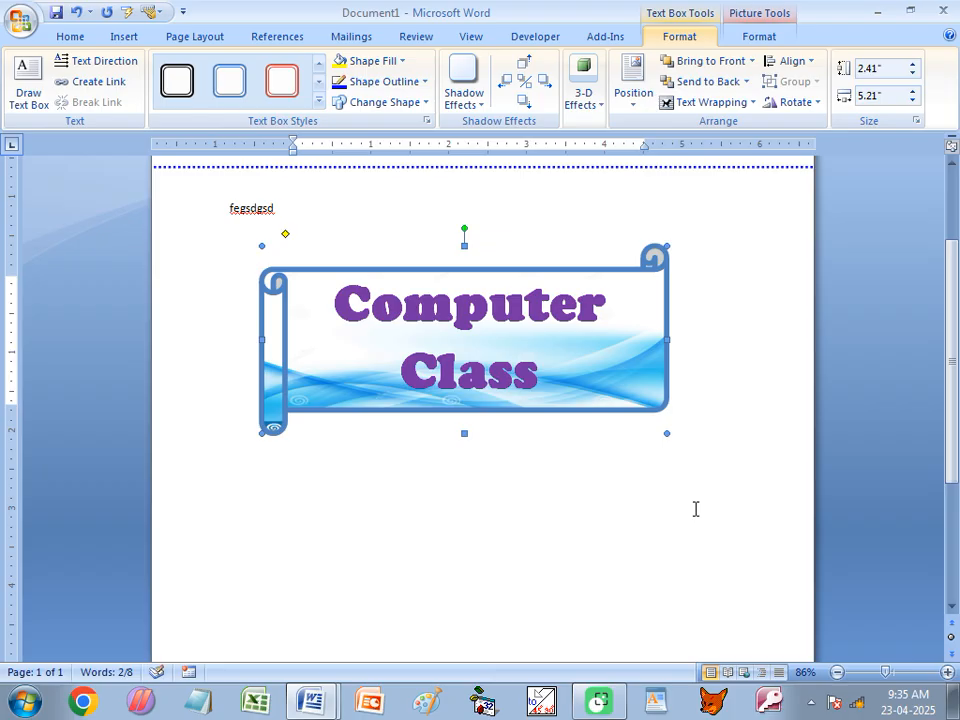
Step: Replace the scroll's fill with the red and white abstract picture c80eff2d6258ce98aff2077bcdb17ed7.jpg from the Pictures library
left_click(380, 62)
mouse_move(380, 290)
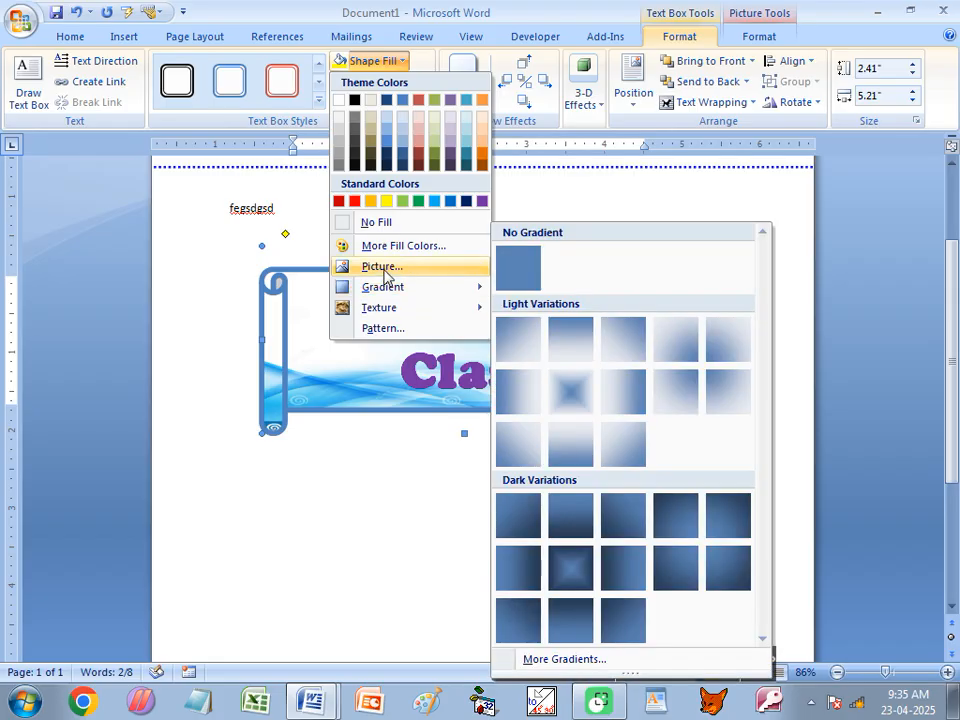
left_click(382, 267)
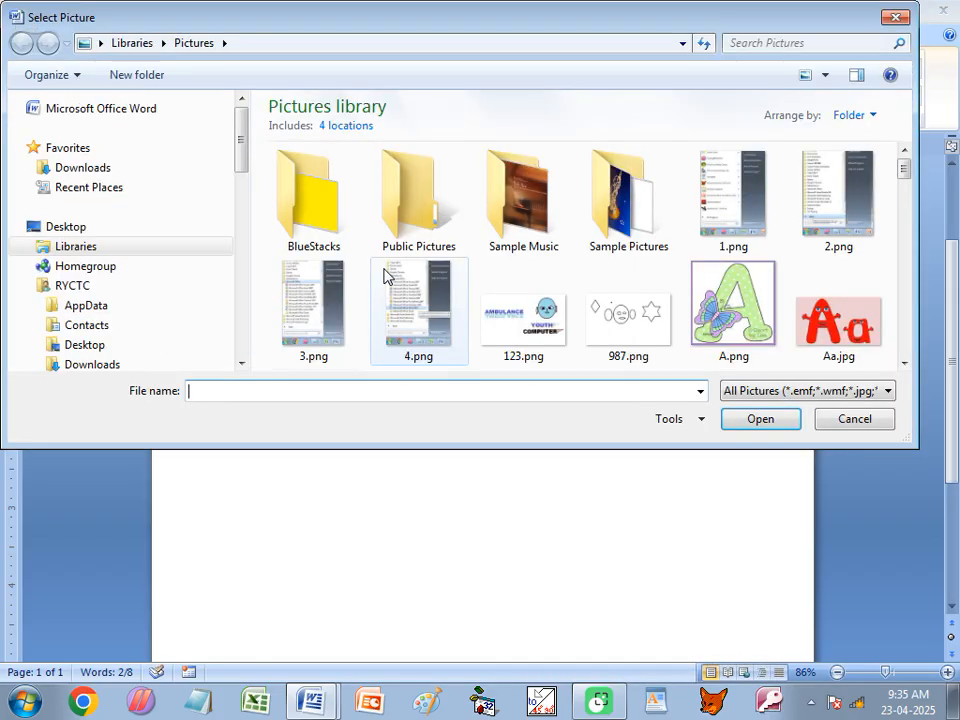
left_click(903, 364)
left_click(903, 364)
left_click(903, 364)
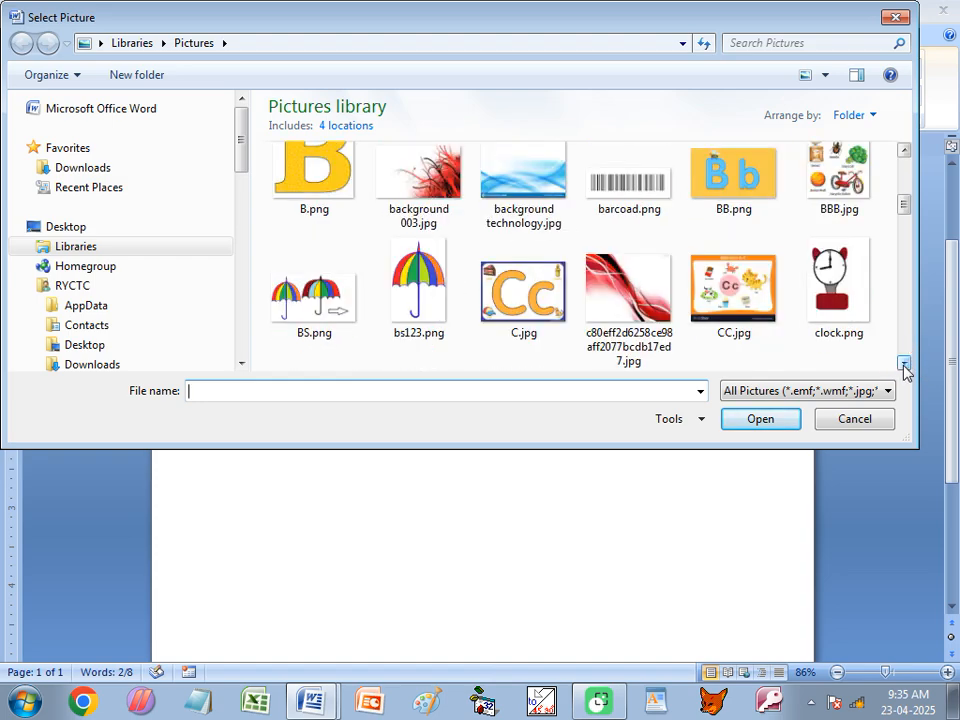
left_click(903, 364)
left_click(625, 210)
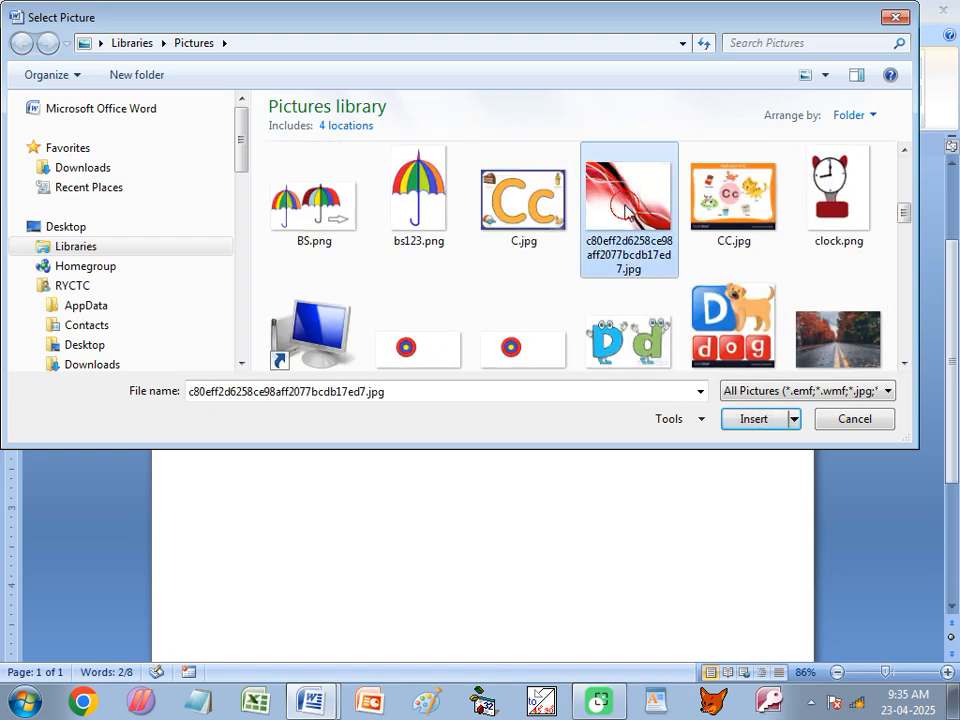
left_click(740, 419)
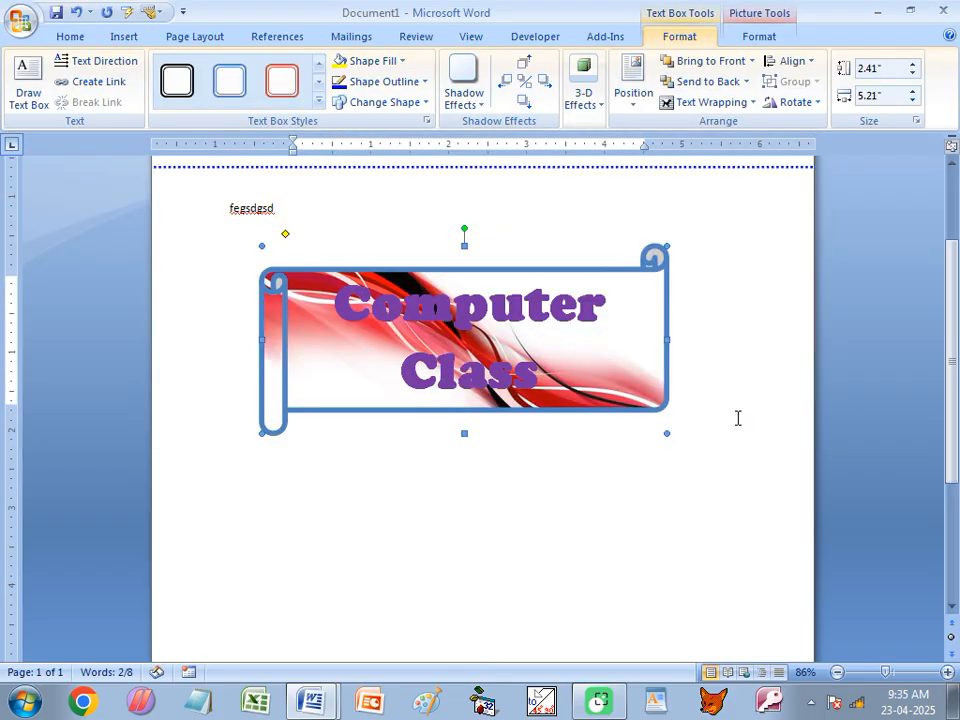
Step: Resize the scroll to about 2.6" high by 5.13" wide and fill it with the picture istockpho.jpg
left_click_drag(667, 433, 661, 523)
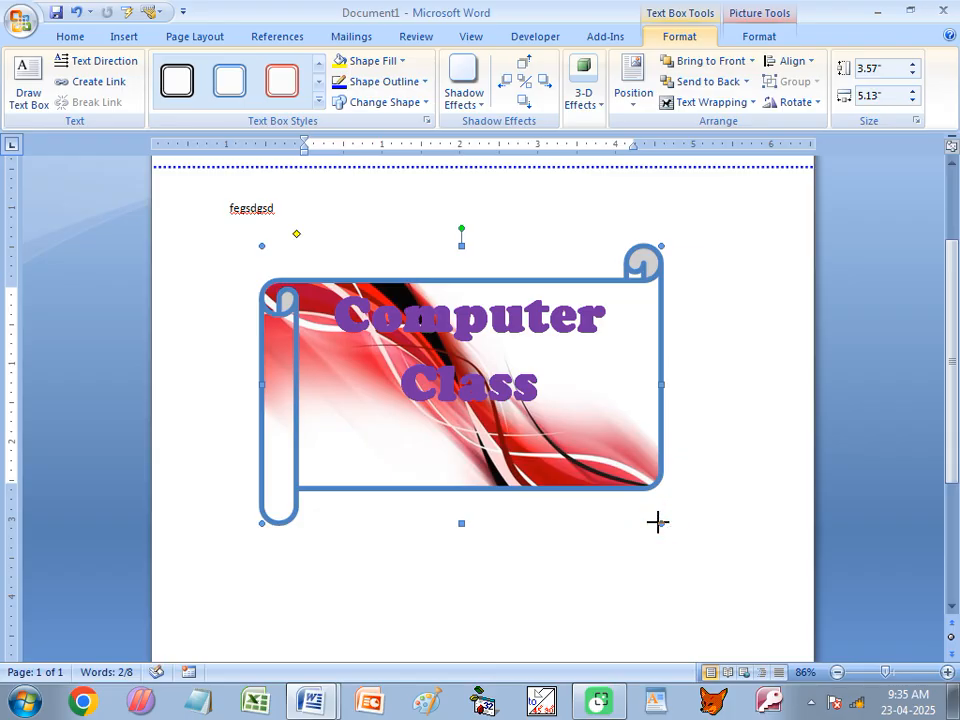
left_click_drag(658, 521, 665, 448)
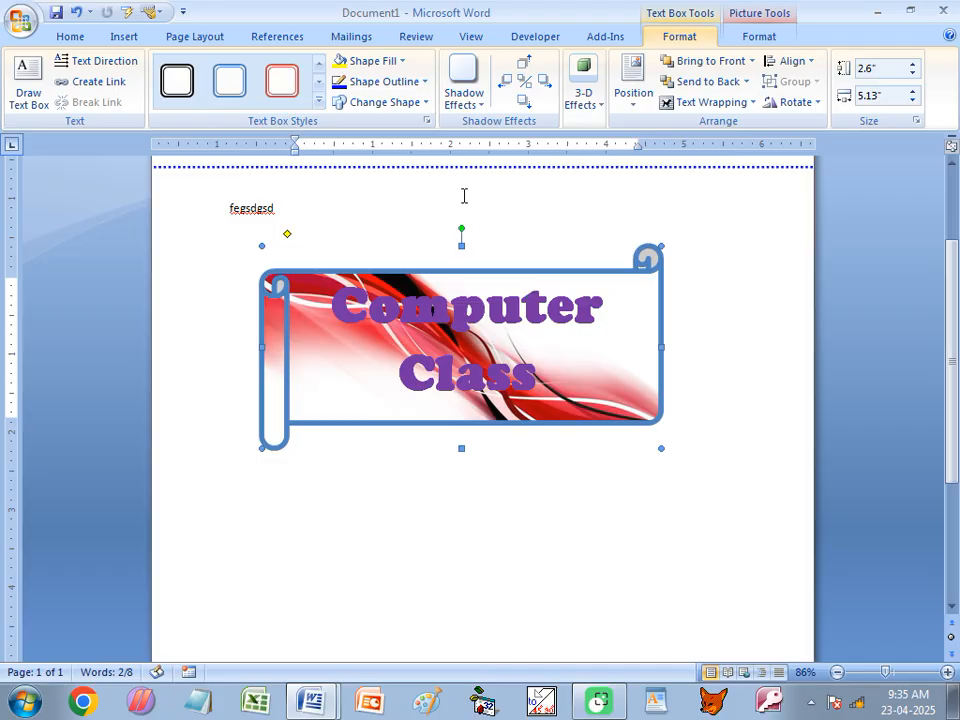
left_click(383, 62)
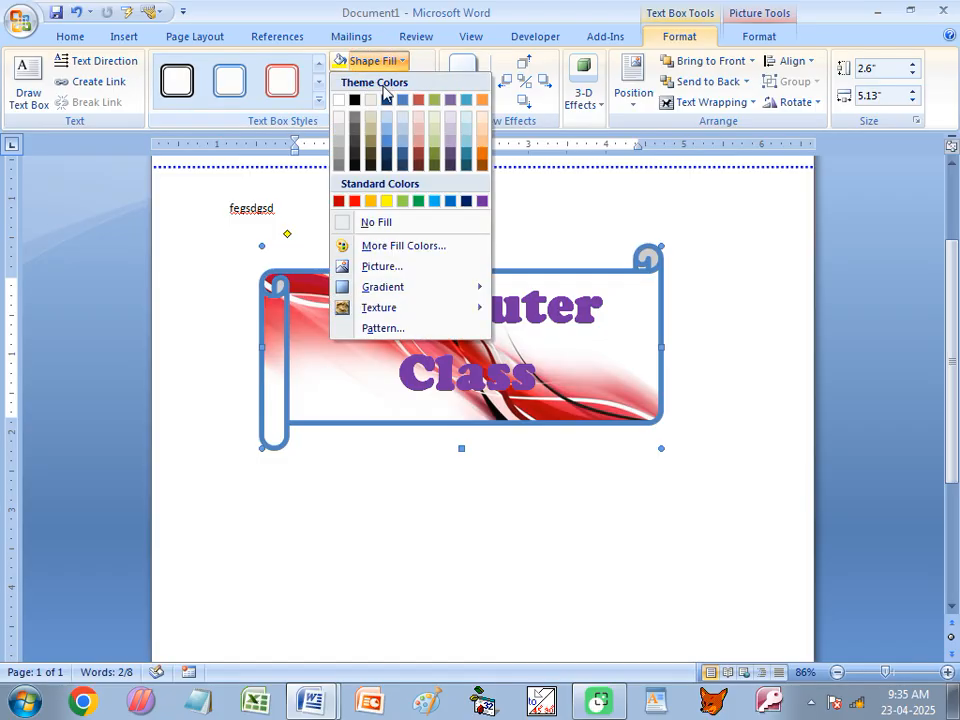
left_click(381, 265)
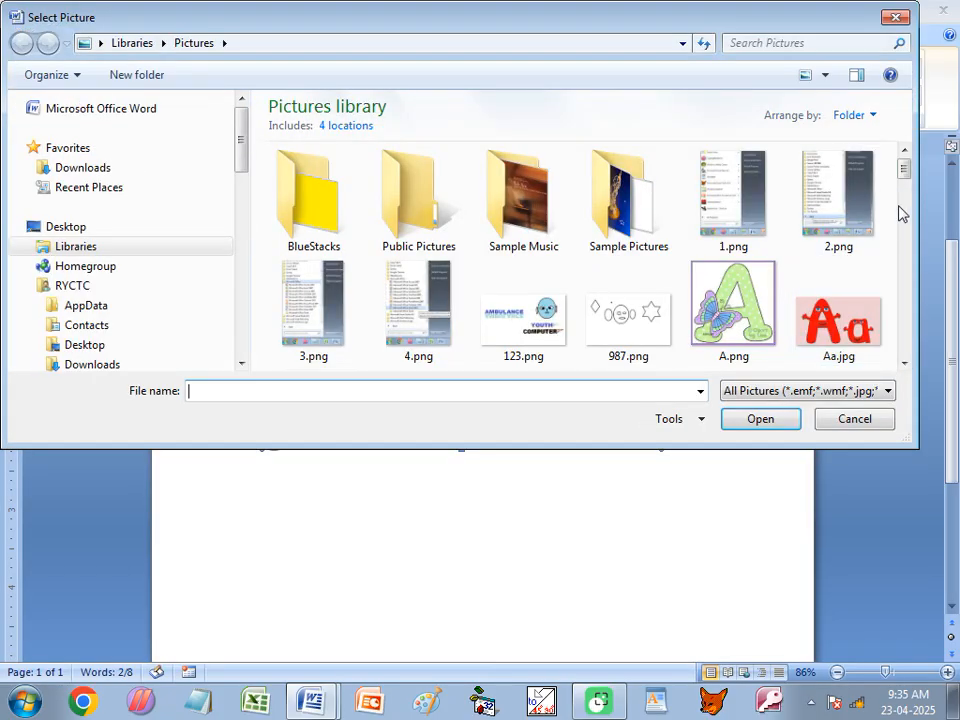
left_click_drag(905, 180, 902, 270)
left_click(612, 252)
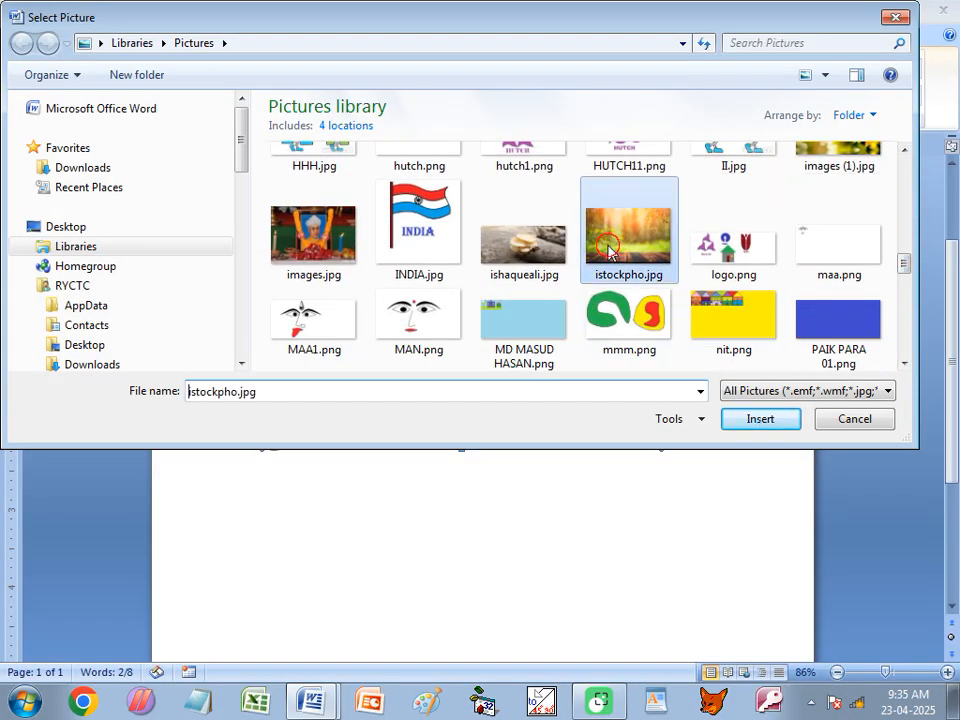
left_click(744, 420)
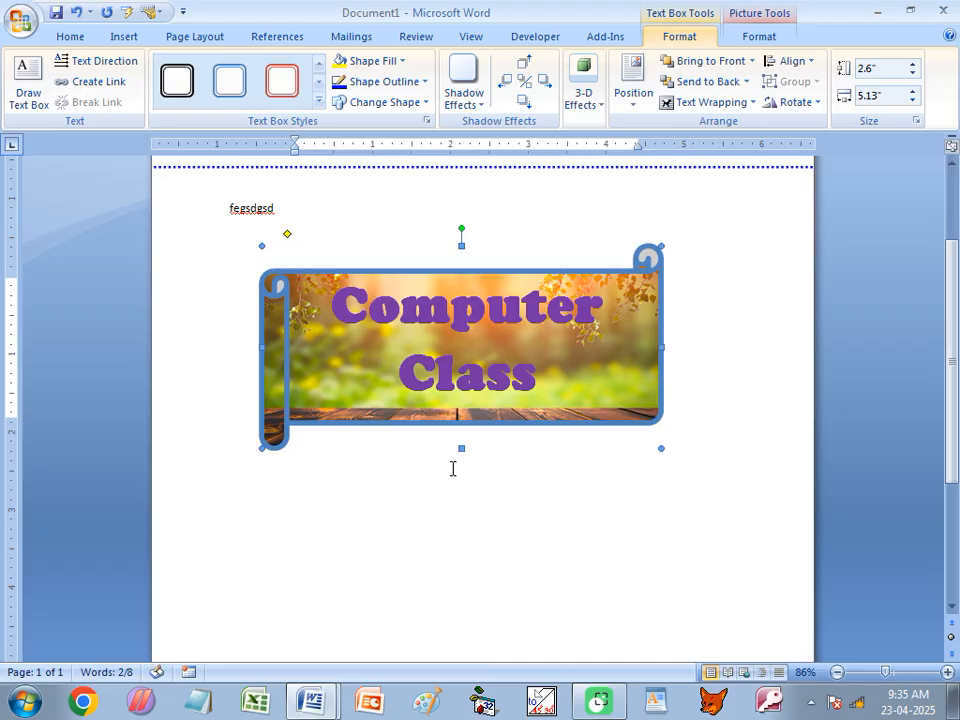
Step: Replace the scroll's picture fill with the light From center gradient variation
left_click(370, 61)
mouse_move(389, 296)
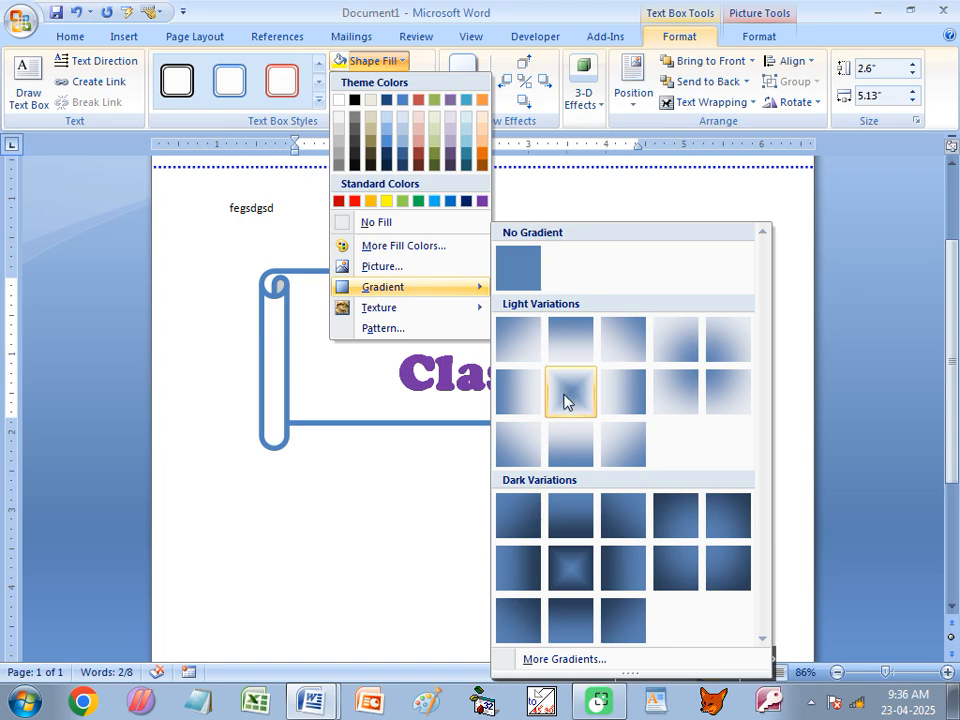
left_click(565, 410)
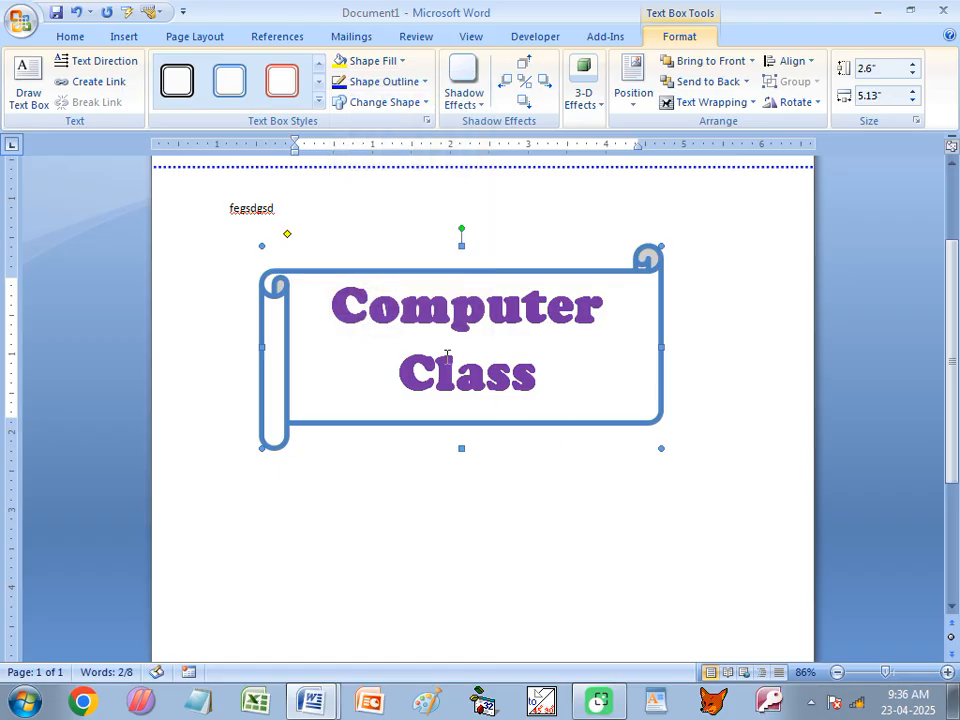
Step: Fill the scroll with light orange and apply the light From center gradient variation to it
left_click(380, 61)
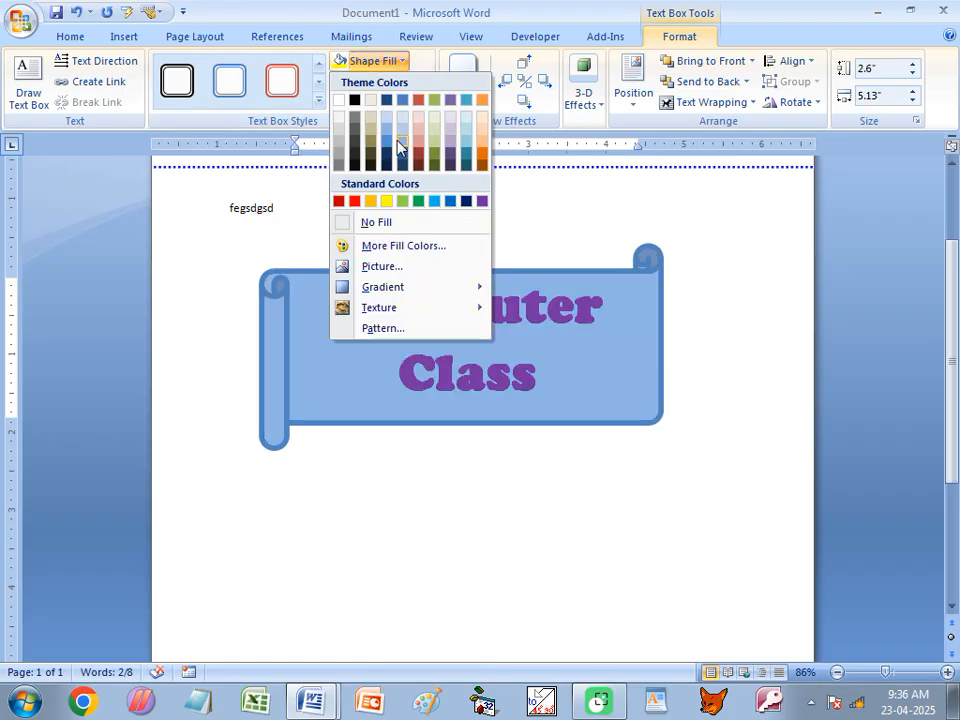
left_click(485, 148)
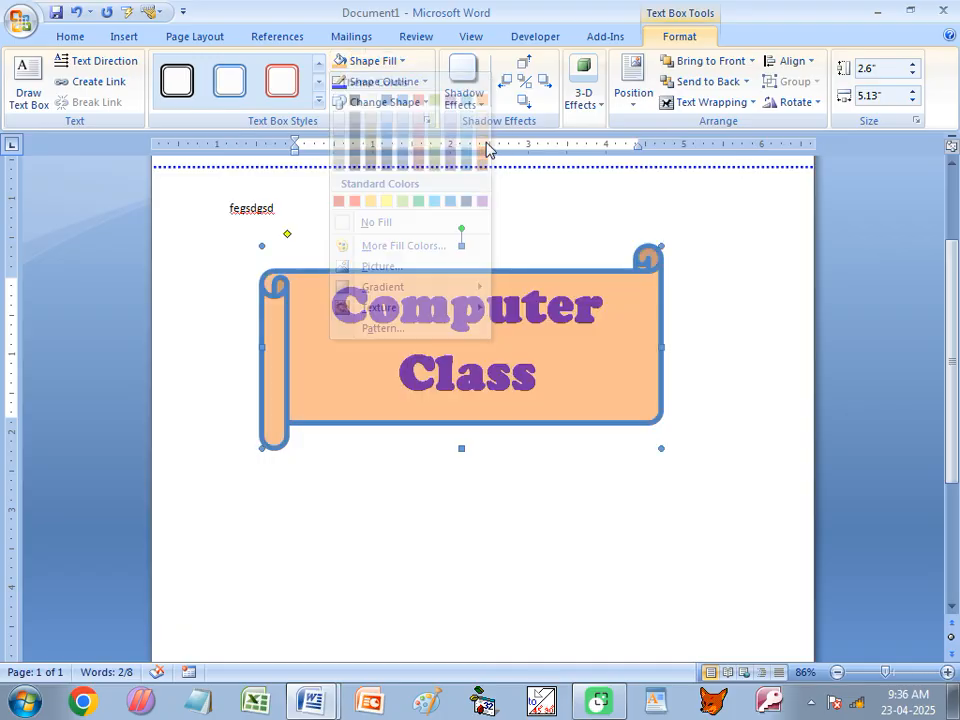
left_click(388, 63)
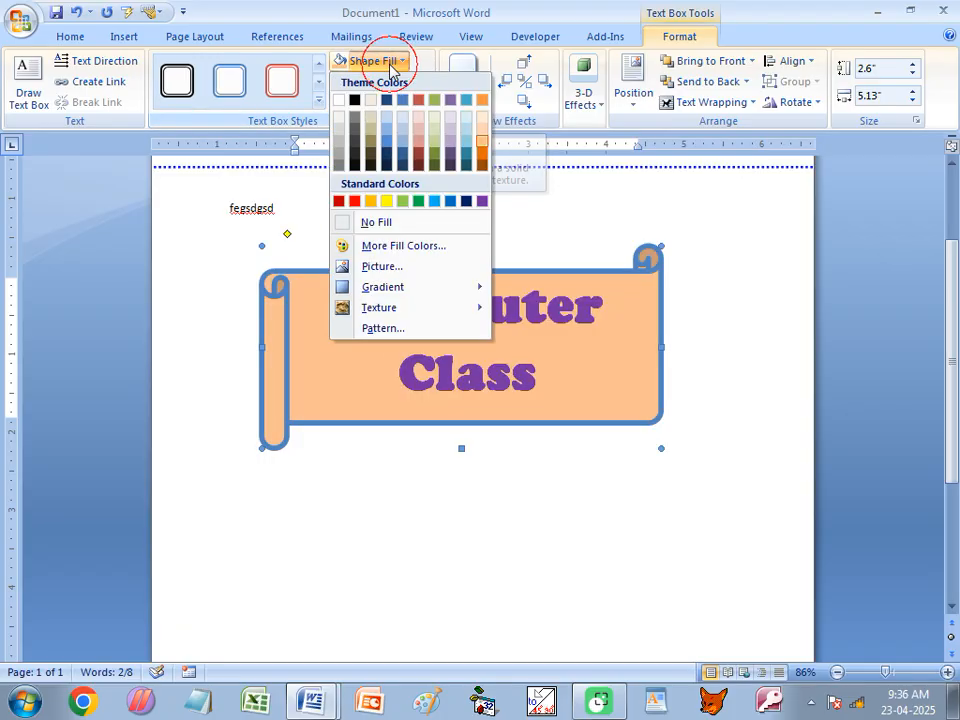
mouse_move(418, 288)
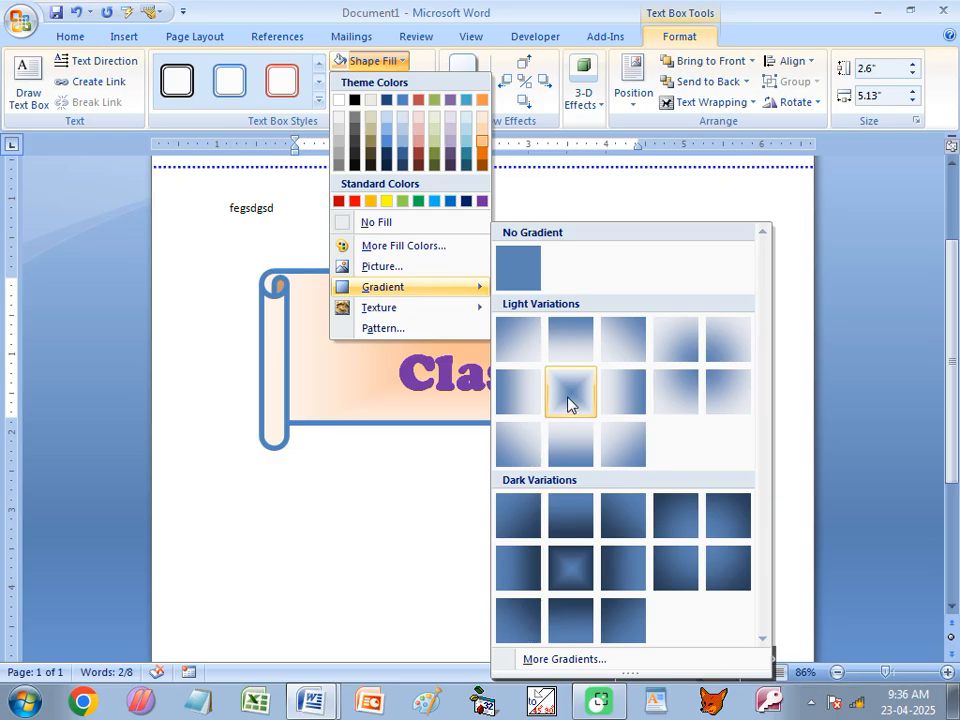
left_click(570, 398)
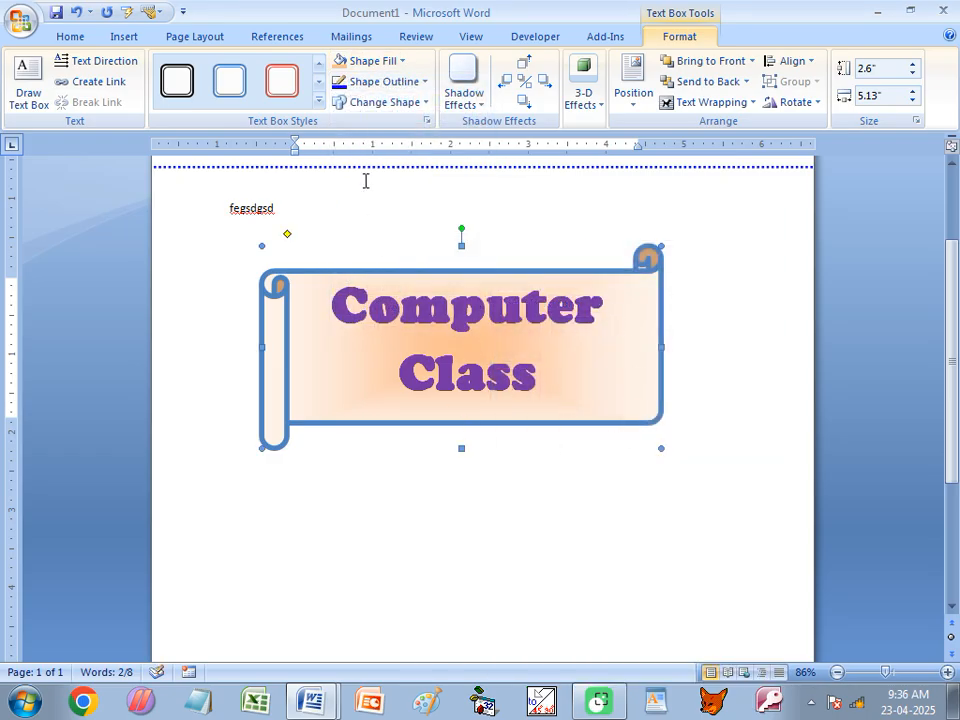
Step: Fill the scroll with a two-color gradient using red as Color 1 and green as Color 2
left_click(378, 61)
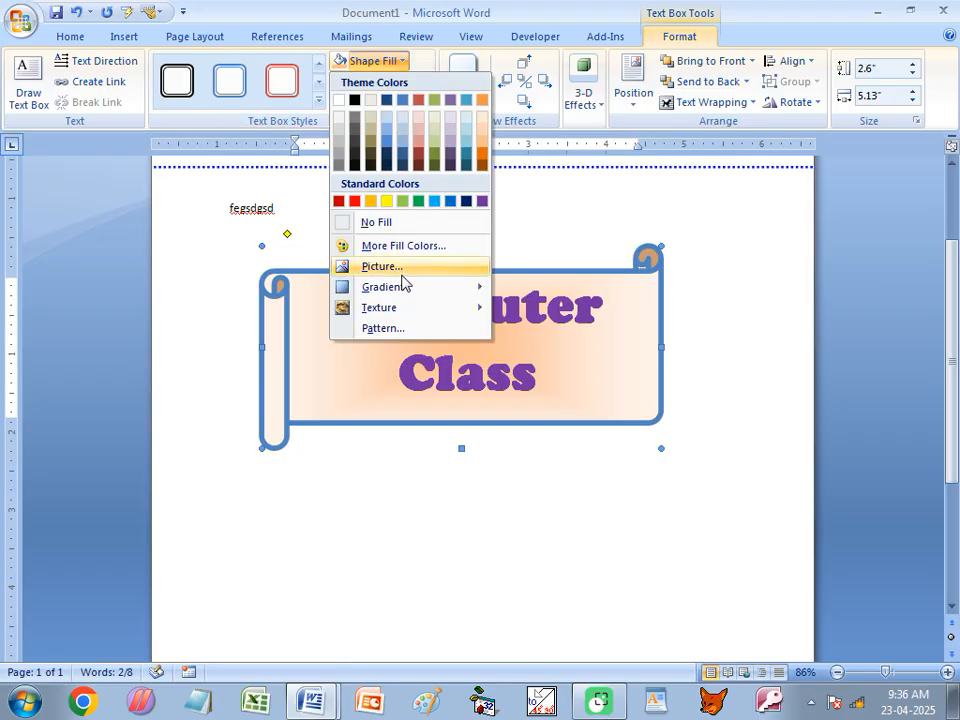
mouse_move(380, 287)
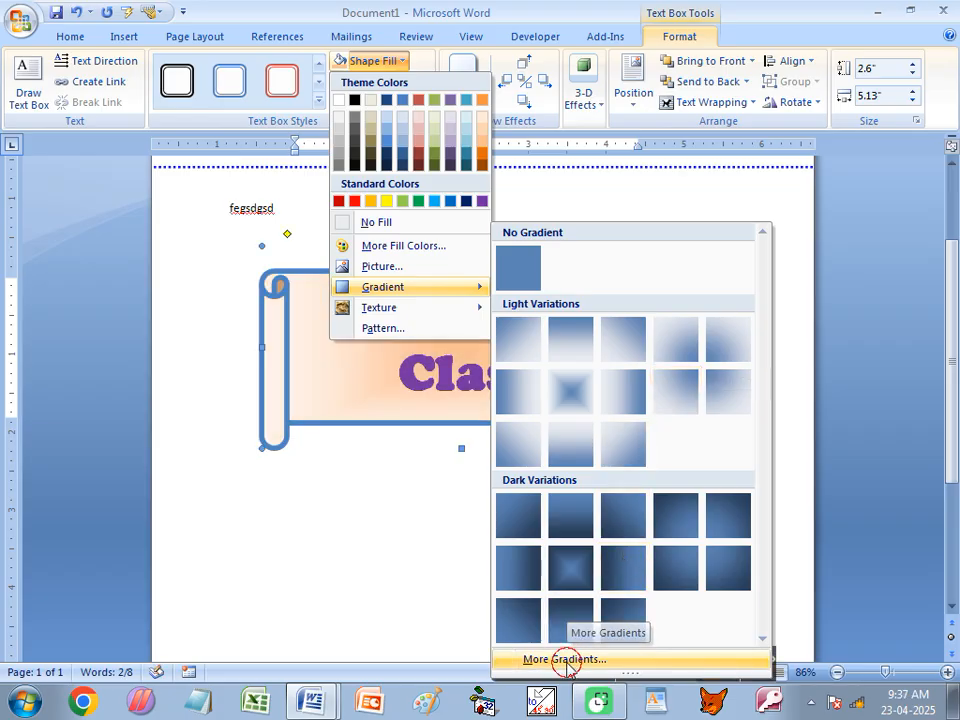
left_click(558, 659)
left_click_drag(396, 64, 271, 203)
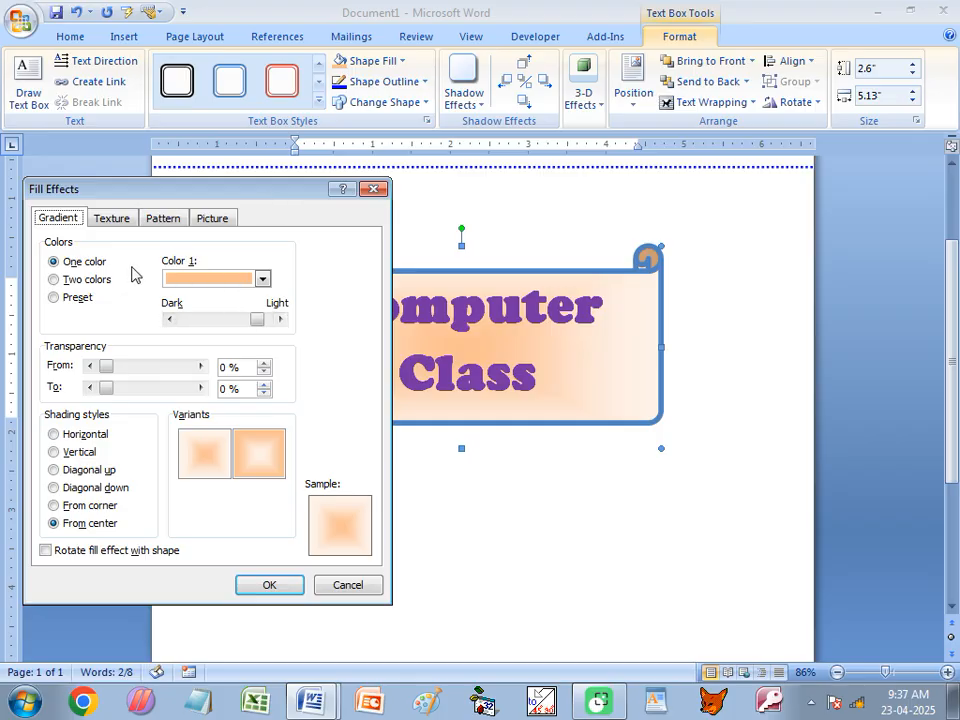
left_click(55, 280)
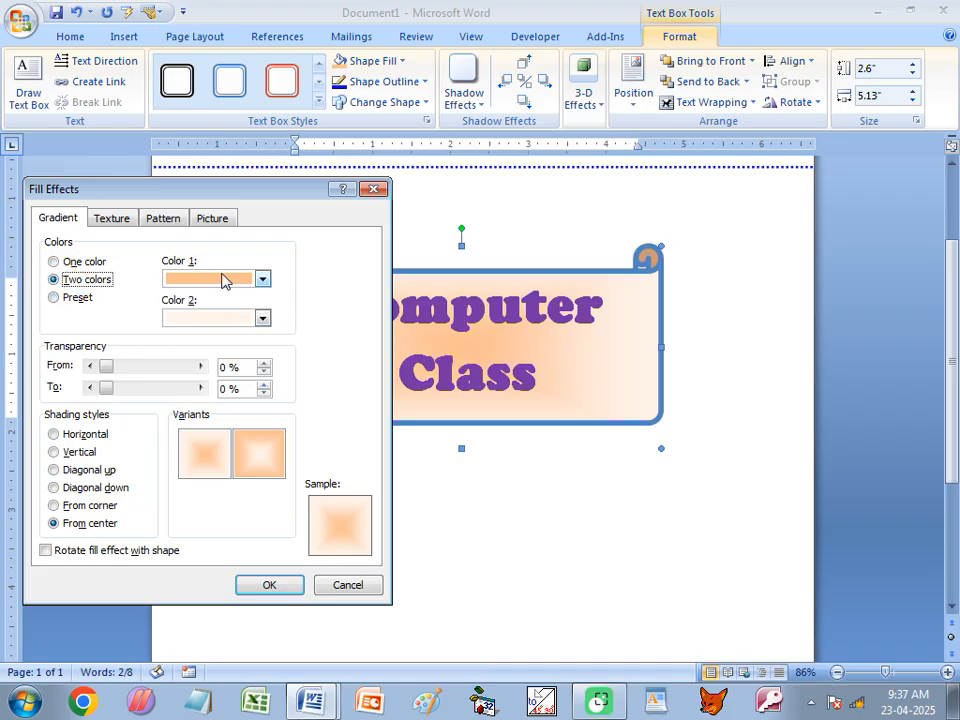
left_click(260, 318)
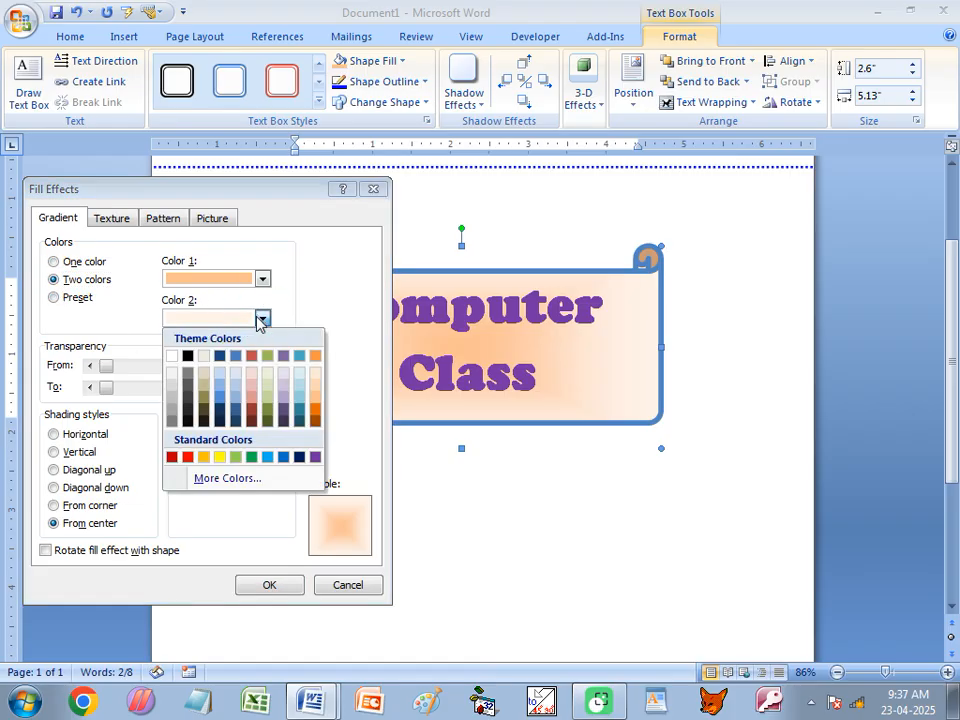
left_click(252, 457)
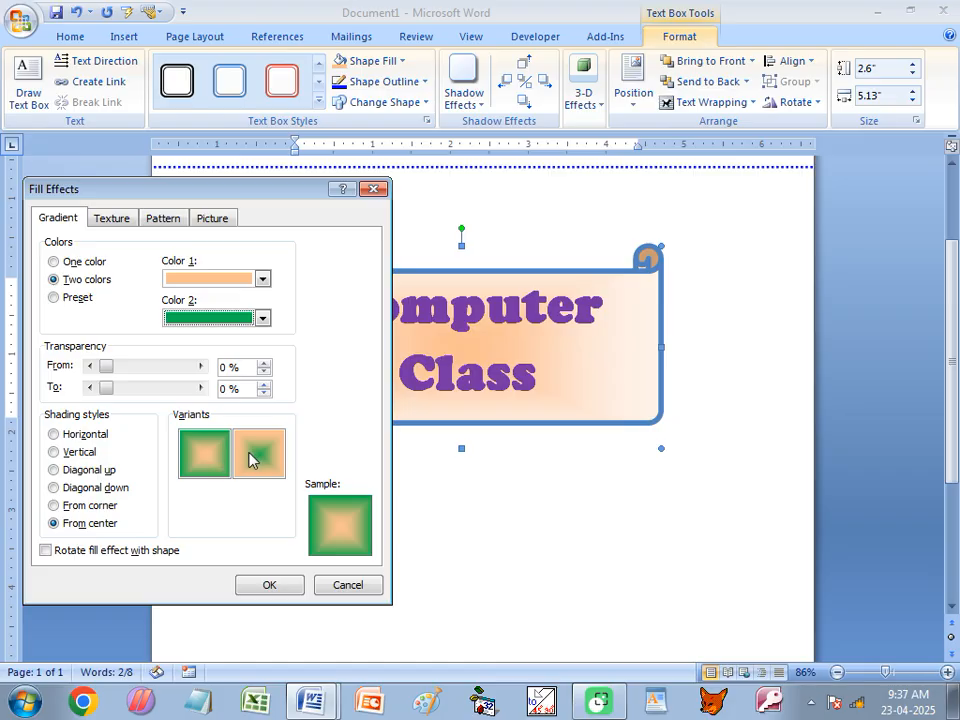
left_click(260, 278)
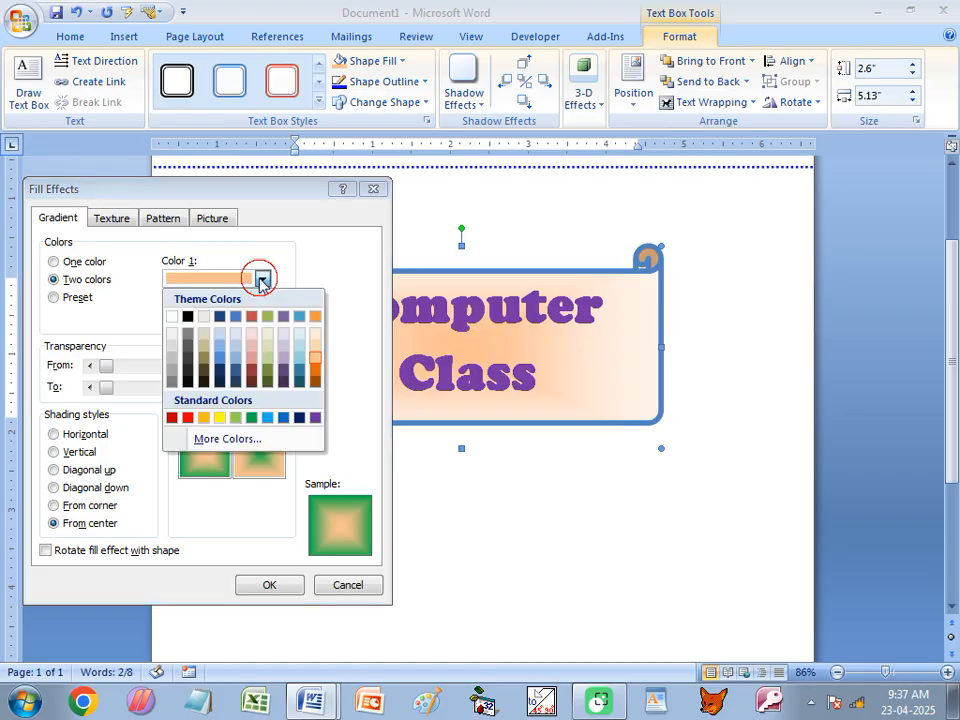
left_click(188, 417)
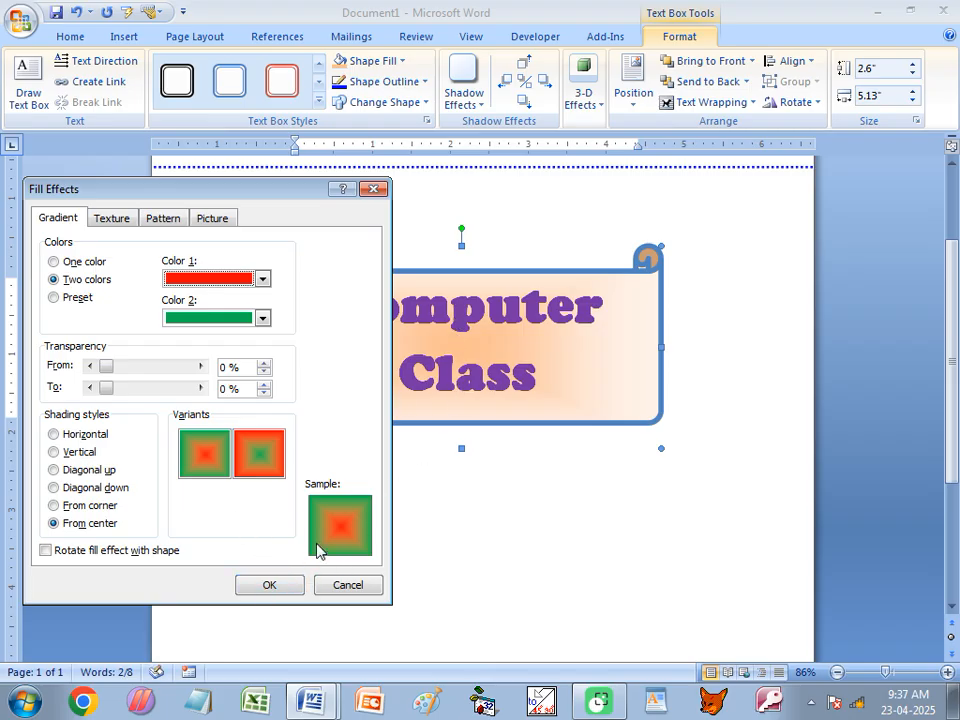
left_click(270, 584)
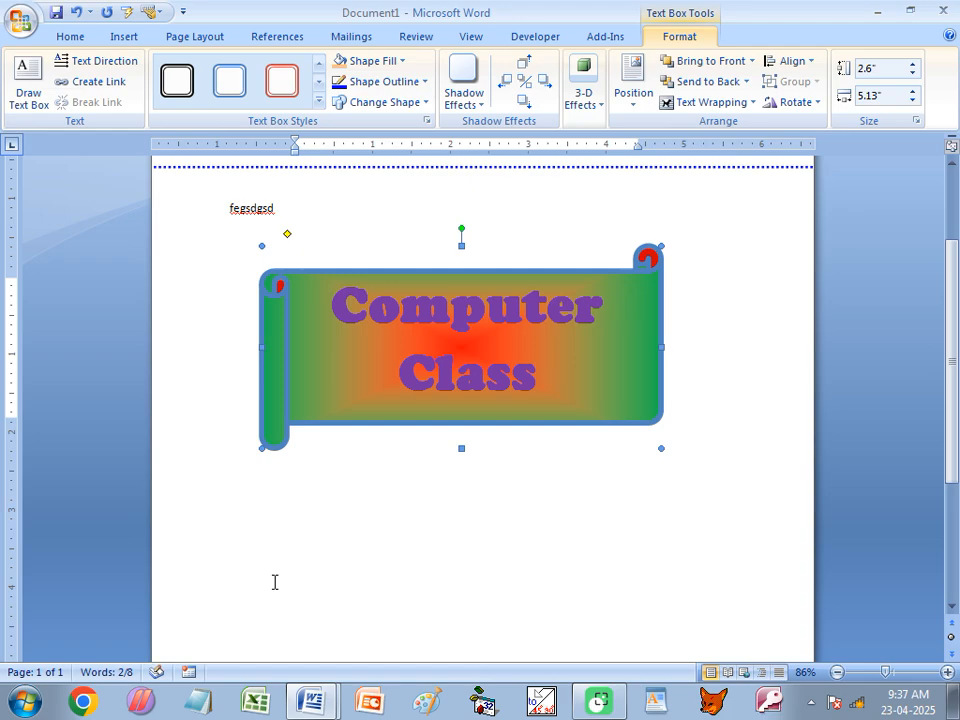
Step: Change the scroll's gradient to yellow as Color 1 and red as Color 2, with the ending transparency at 20%
left_click(375, 61)
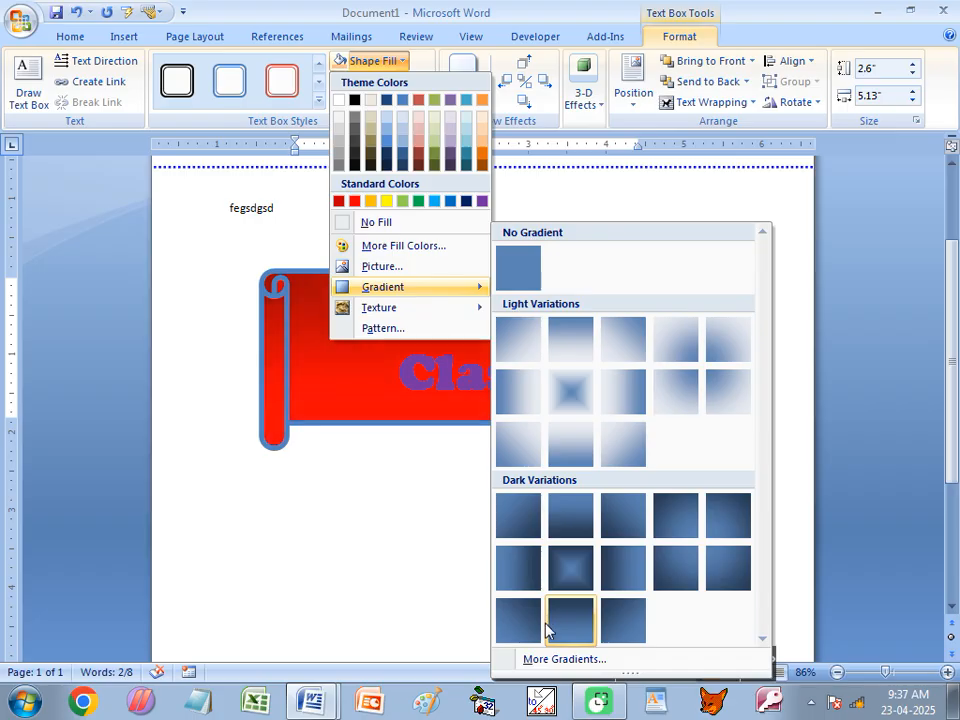
left_click(532, 661)
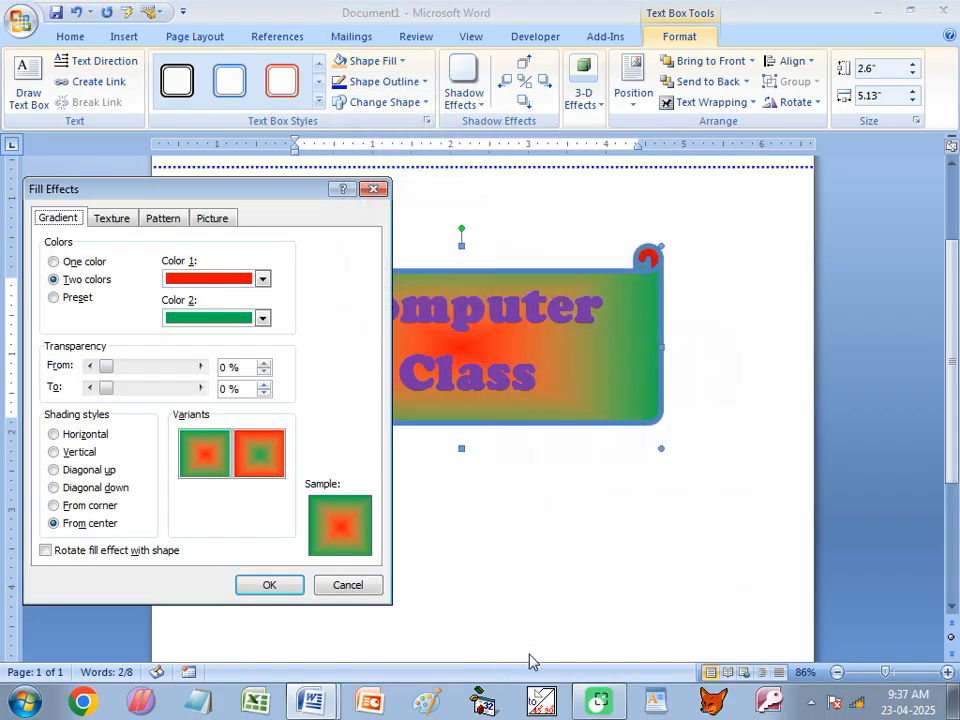
left_click(206, 280)
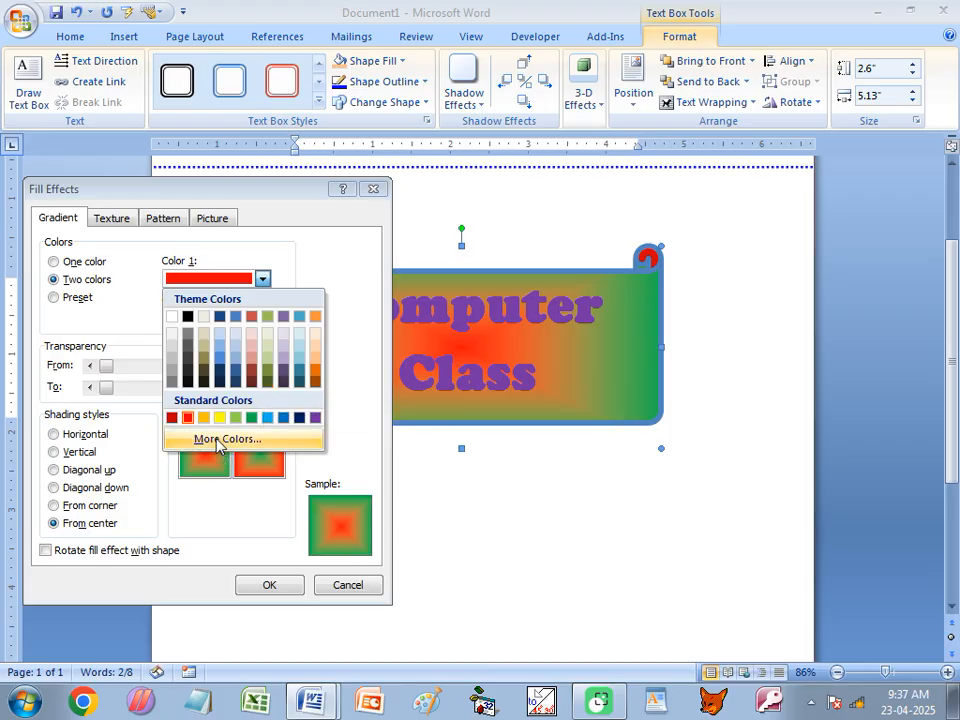
left_click(219, 418)
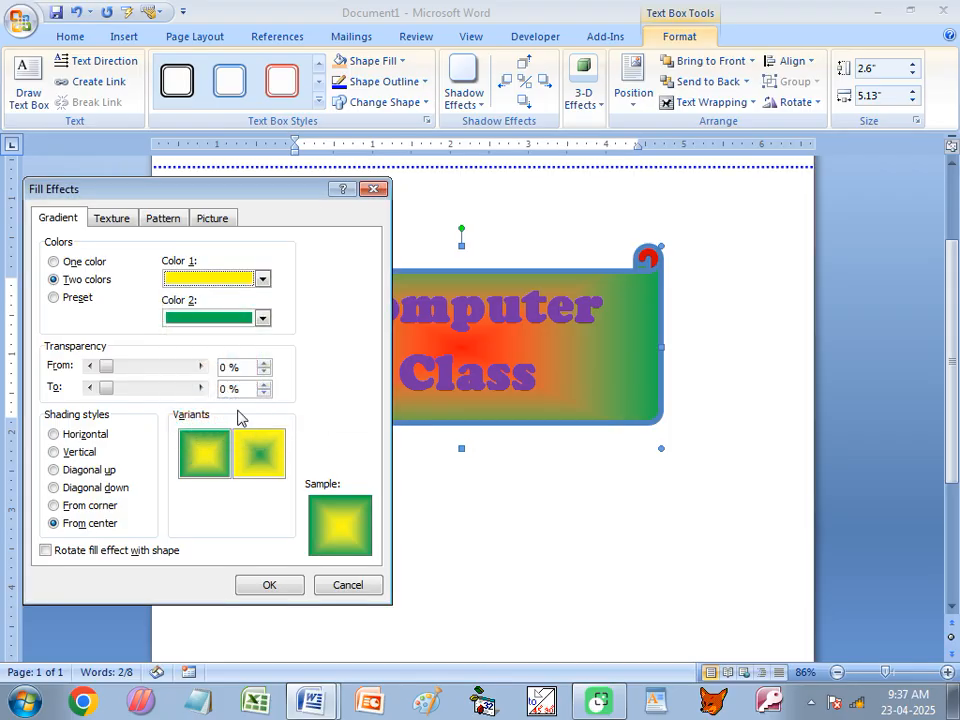
left_click(227, 318)
left_click(184, 454)
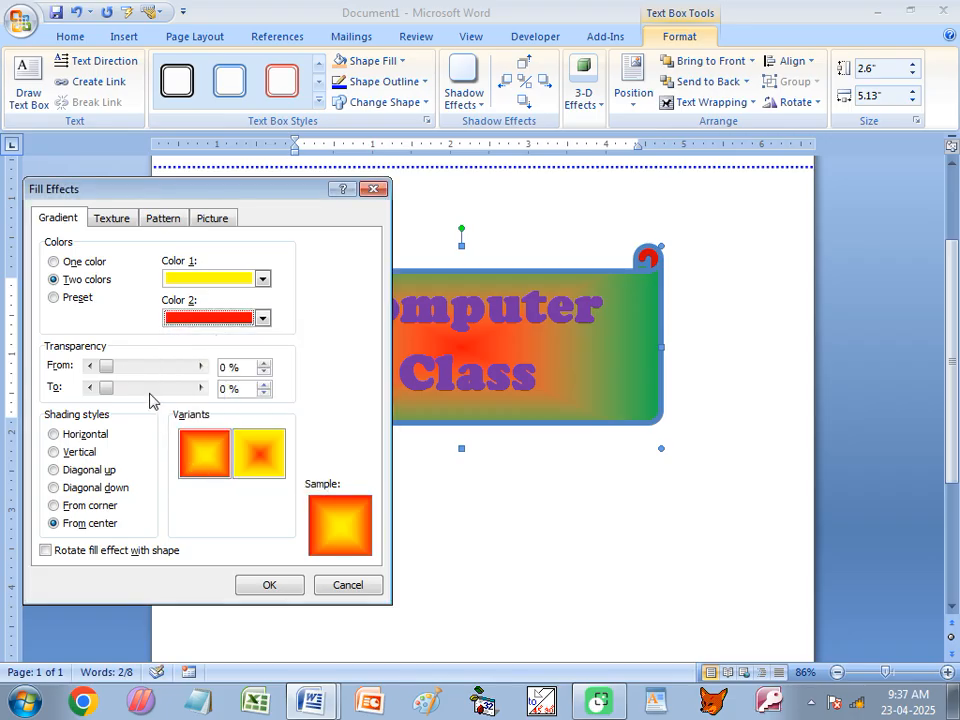
left_click_drag(106, 366, 121, 392)
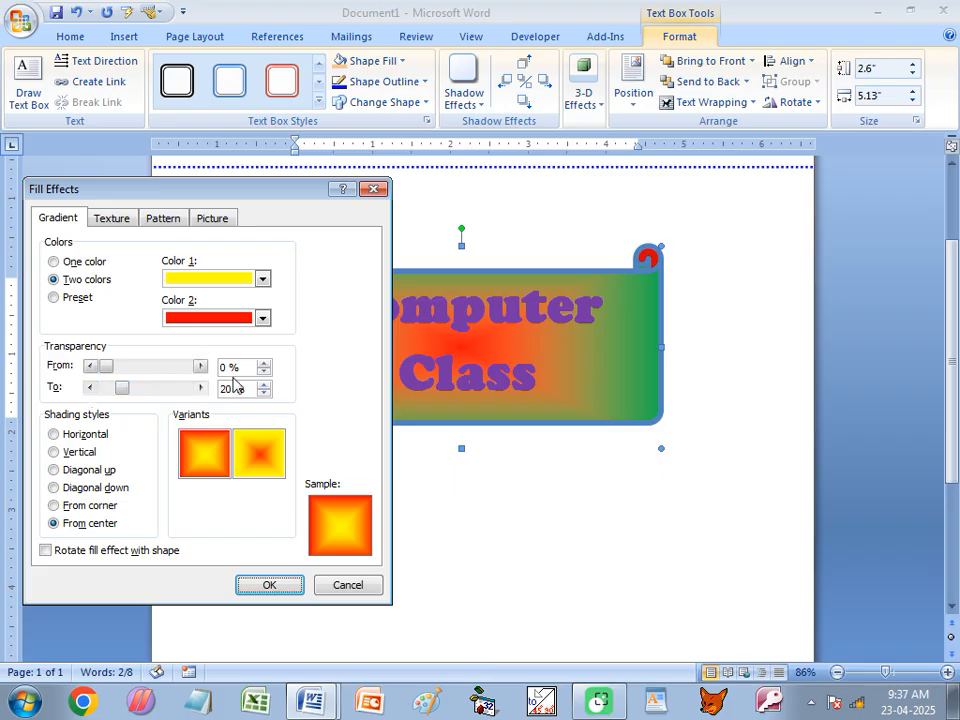
left_click_drag(296, 195, 294, 162)
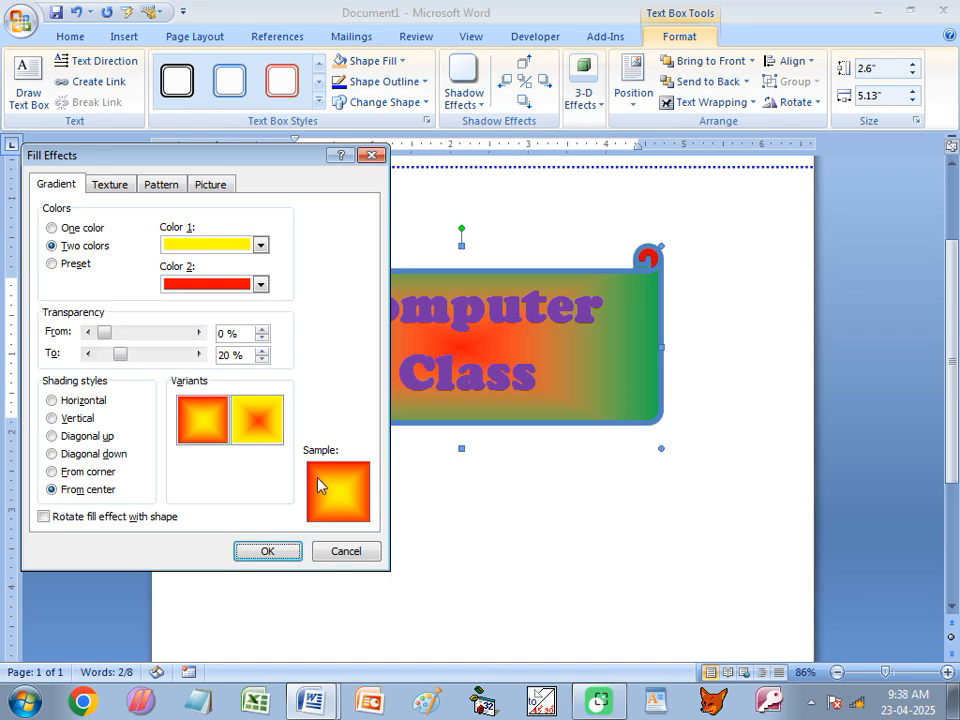
Step: Preview the corner, diagonal, vertical and horizontal shading styles, and apply the gradient to the scroll with From center shading
left_click(52, 472)
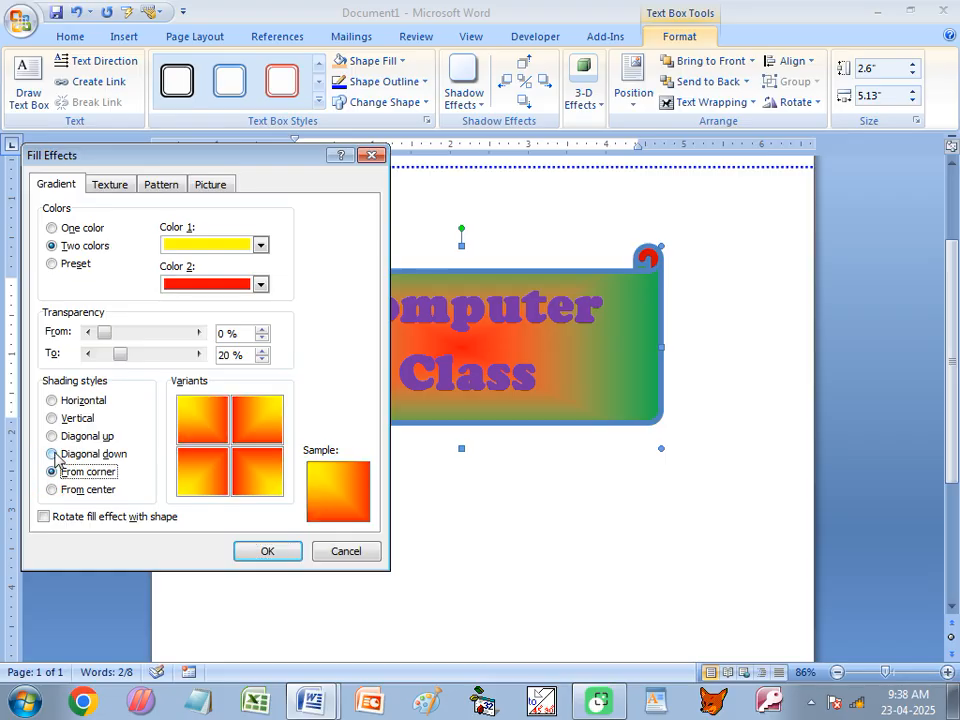
left_click(53, 454)
left_click(53, 437)
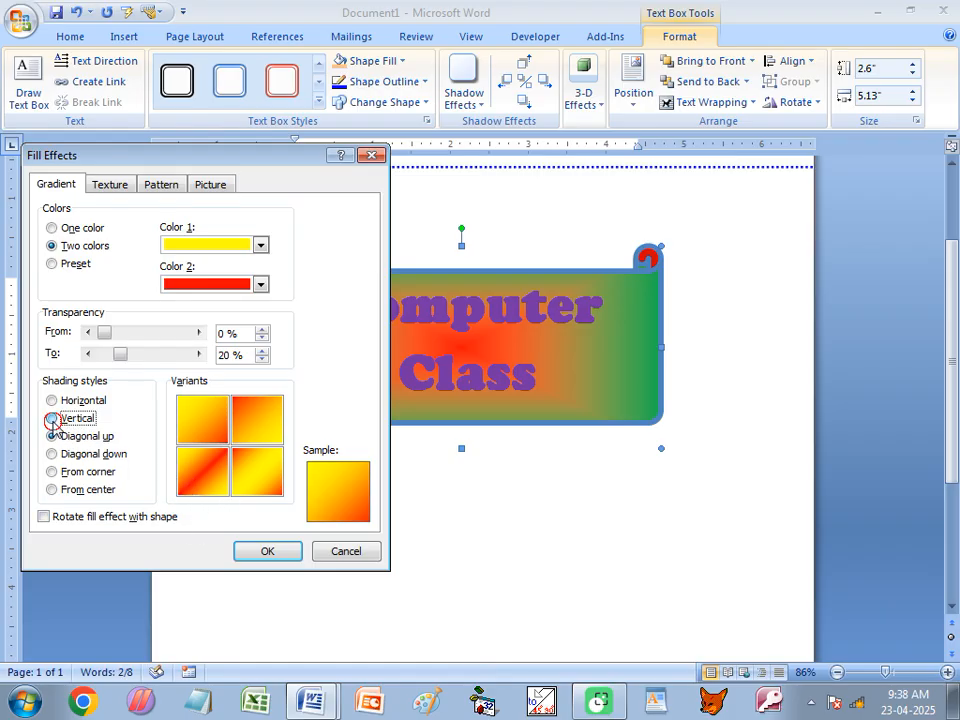
left_click(52, 419)
left_click(52, 401)
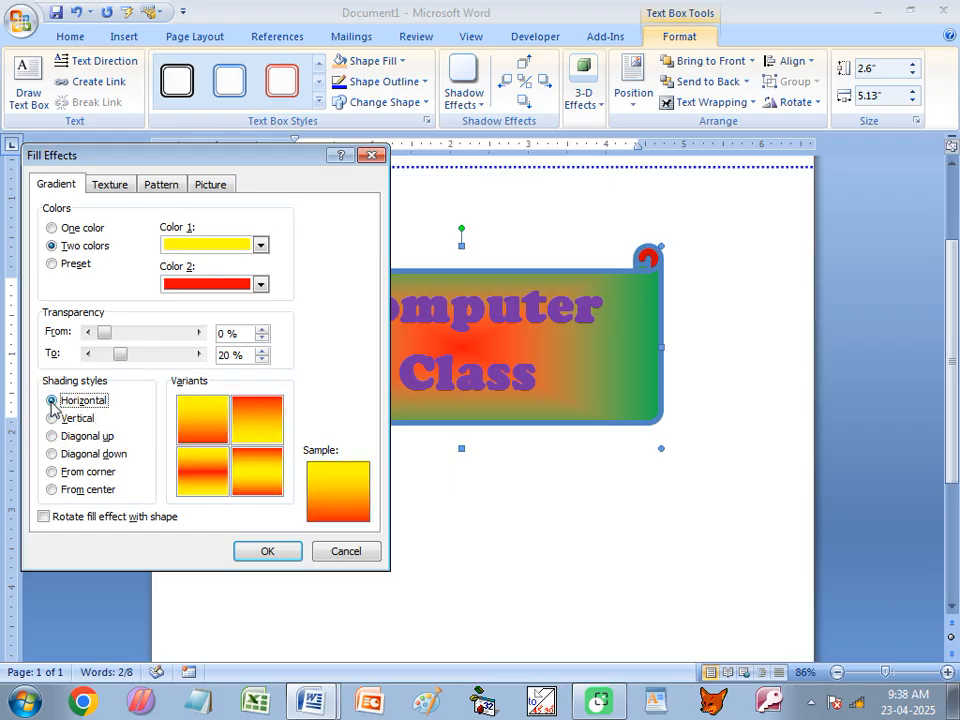
left_click(52, 471)
left_click(52, 489)
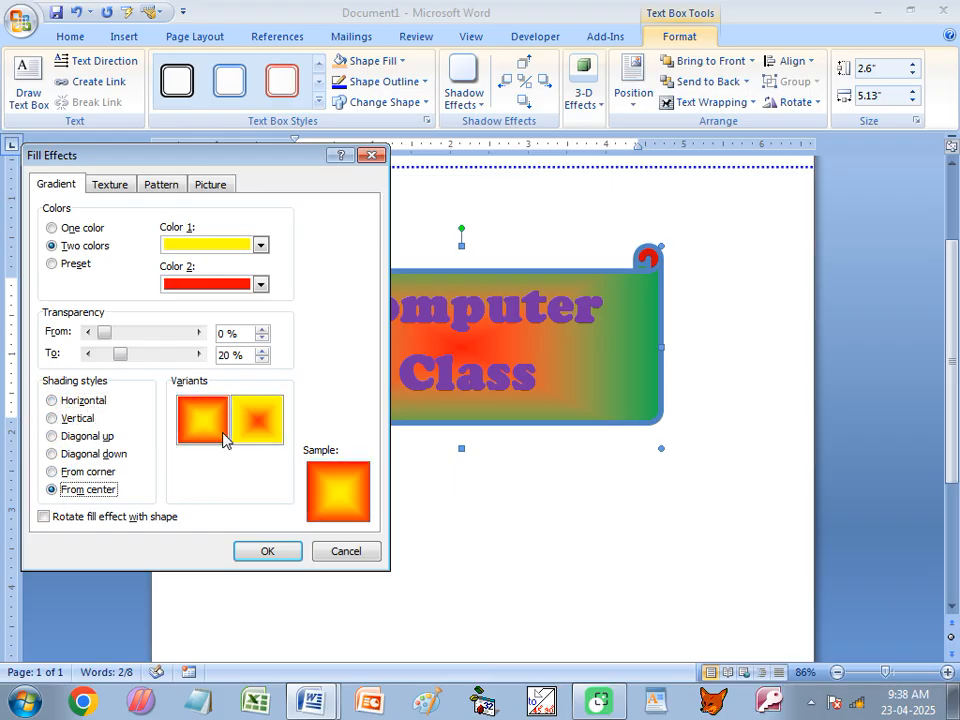
left_click(266, 552)
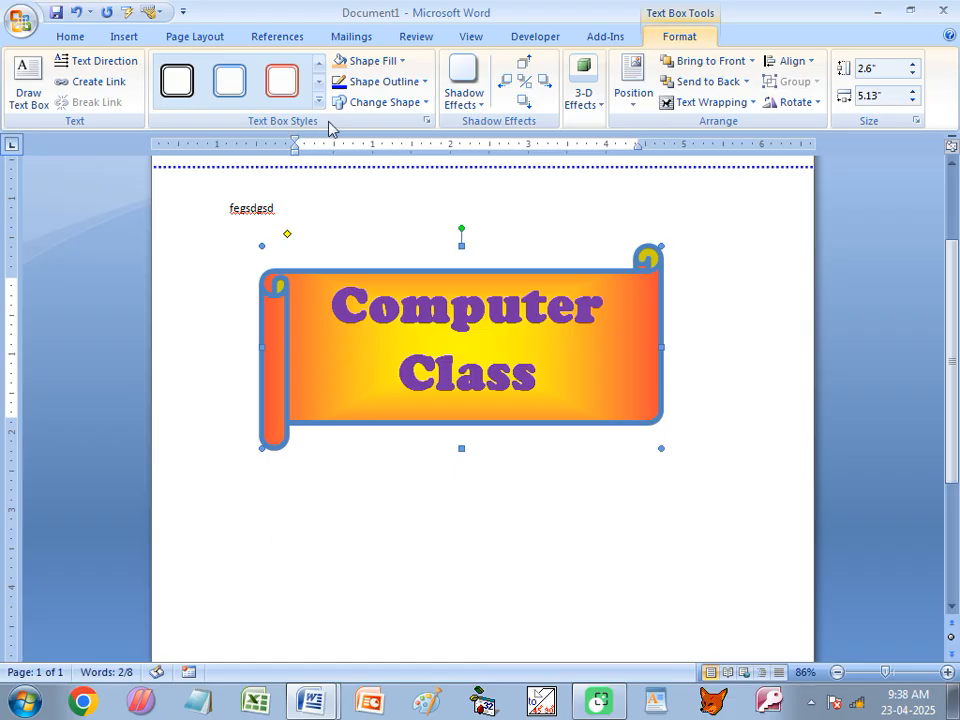
Step: Switch the scroll's gradient from two colors to the Early Sunset preset in the fill effects
left_click(366, 62)
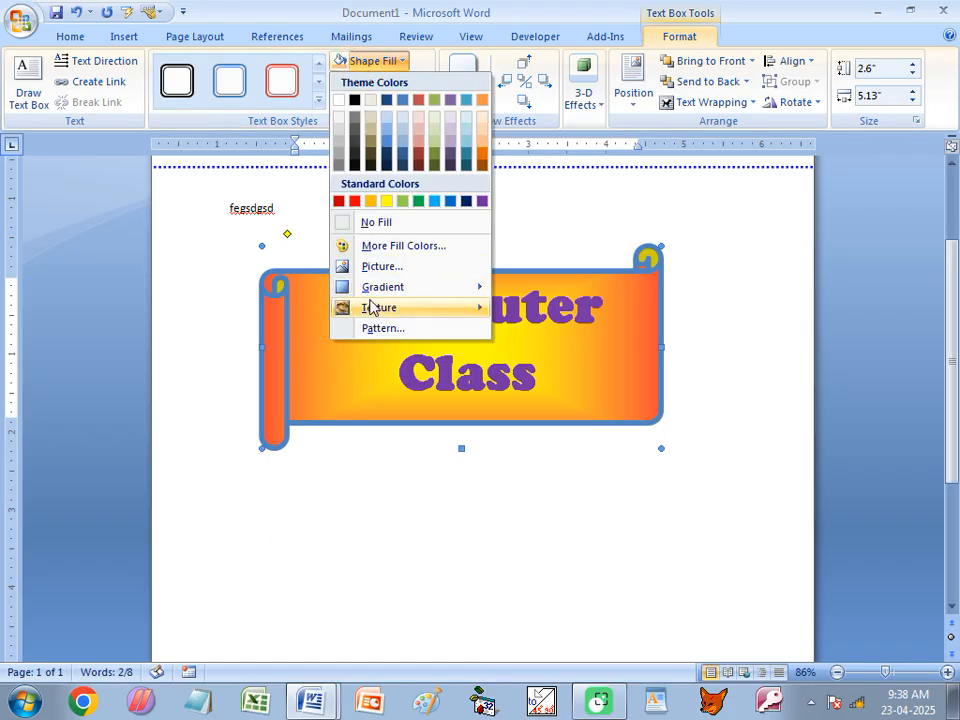
mouse_move(372, 289)
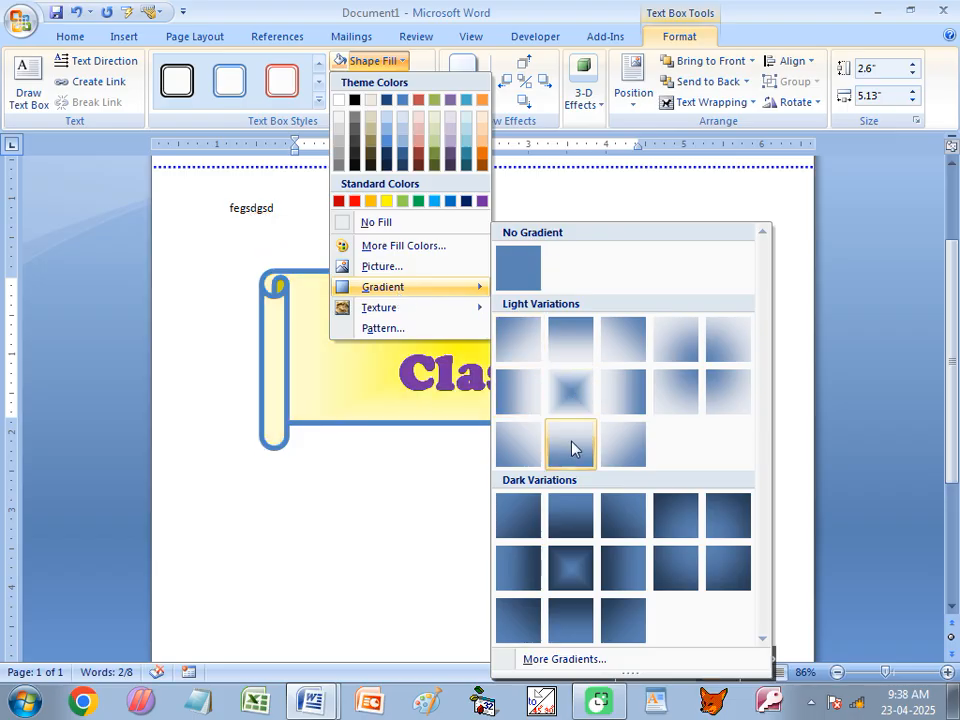
left_click(533, 658)
left_click_drag(236, 156, 268, 136)
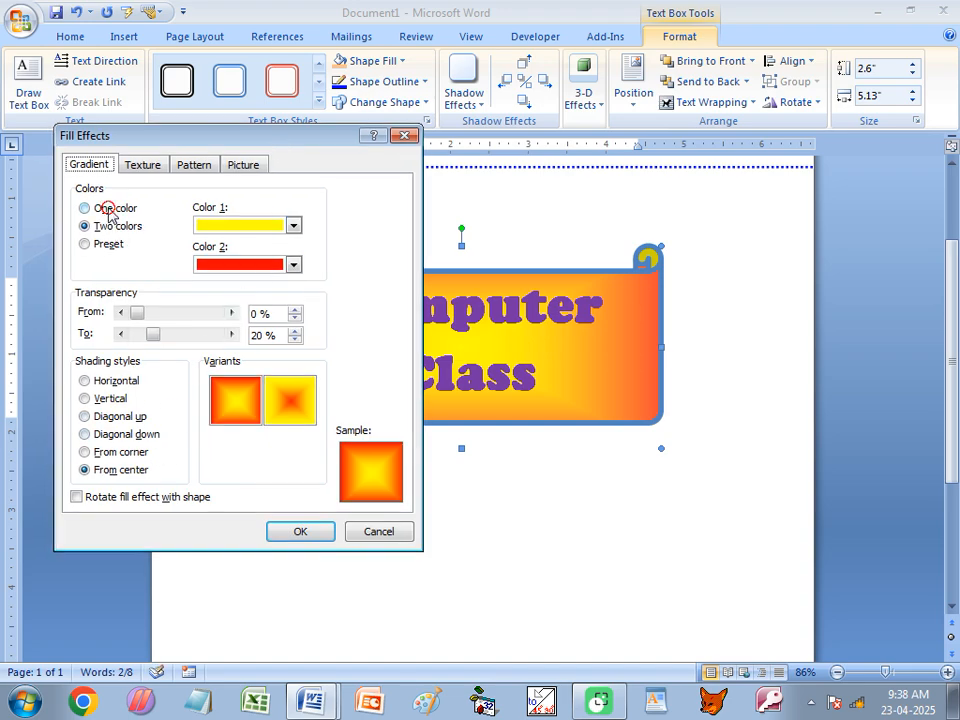
left_click(108, 209)
left_click(102, 228)
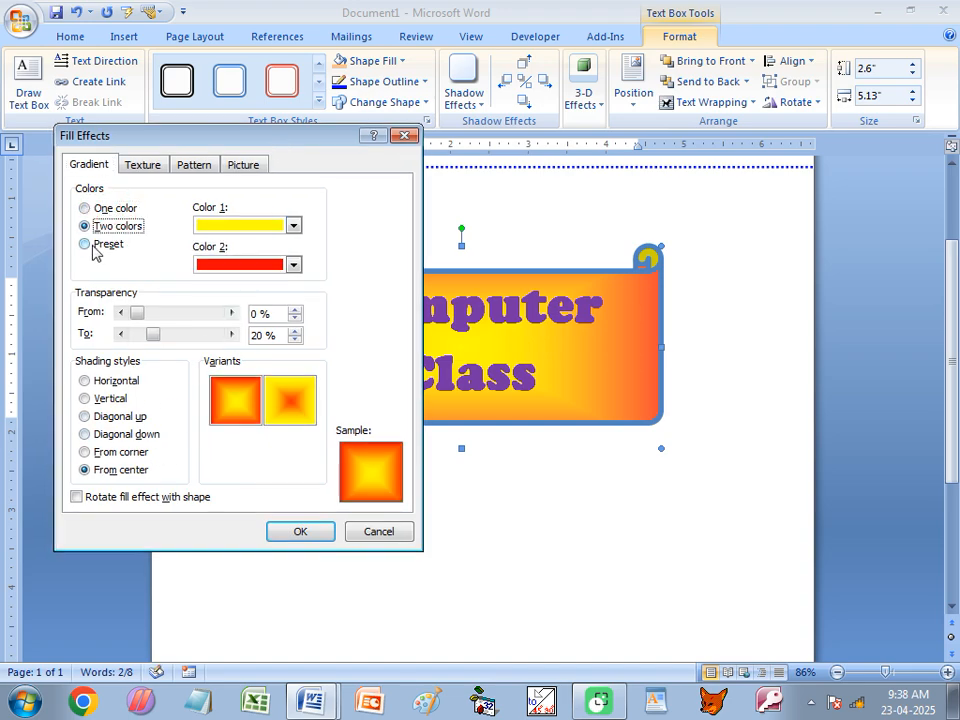
left_click(108, 244)
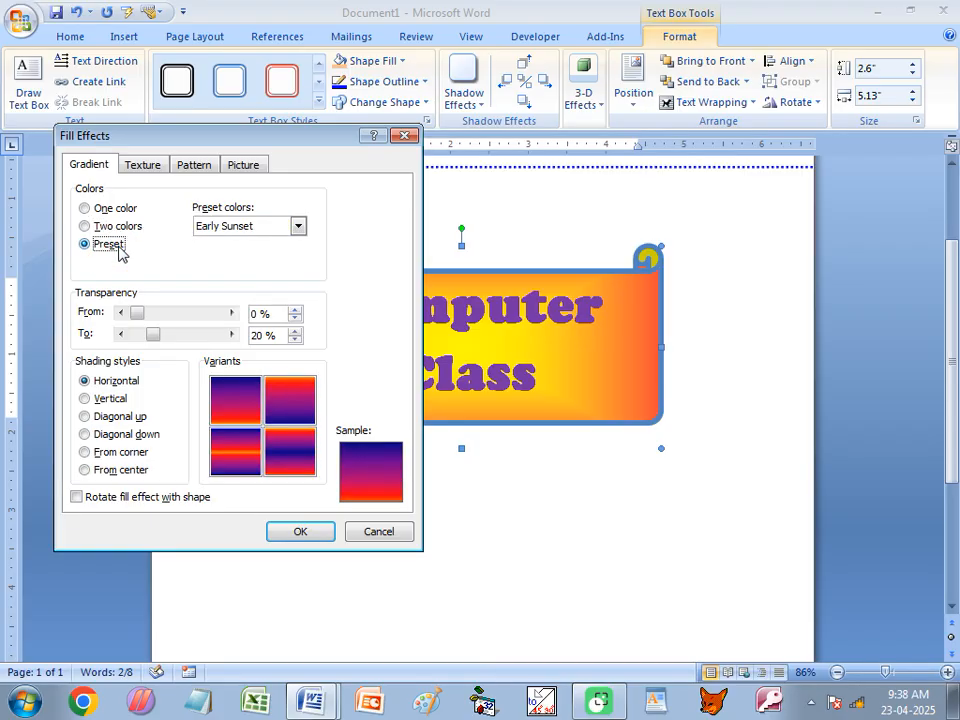
left_click(238, 234)
left_click(231, 242)
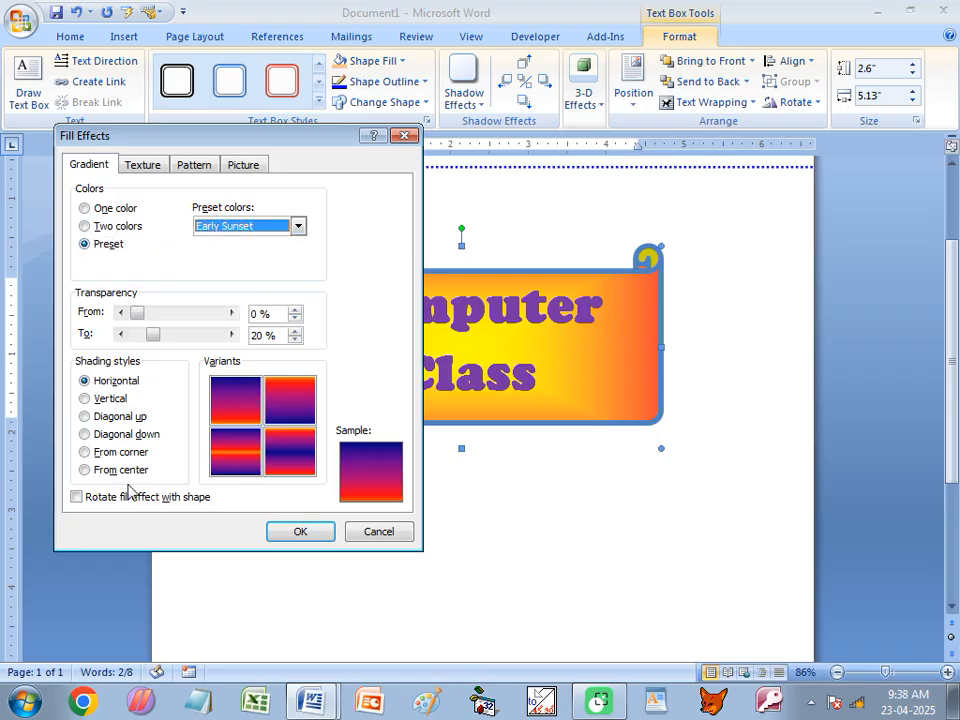
Step: Preview the Early Sunset preset with From corner shading and set it to From center
left_click(96, 468)
left_click(96, 452)
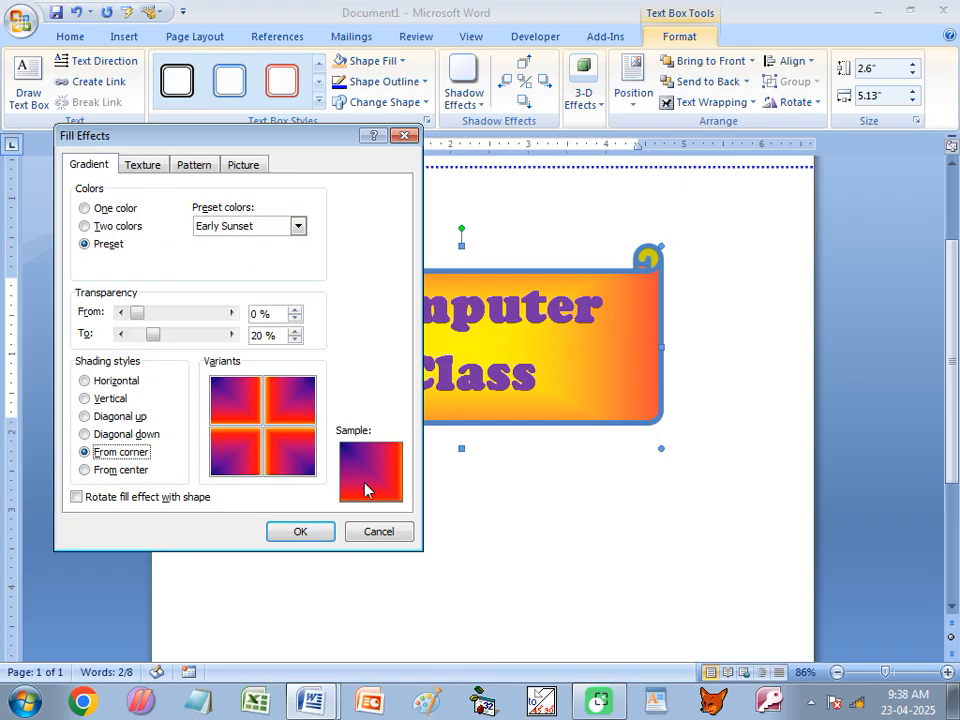
left_click(105, 469)
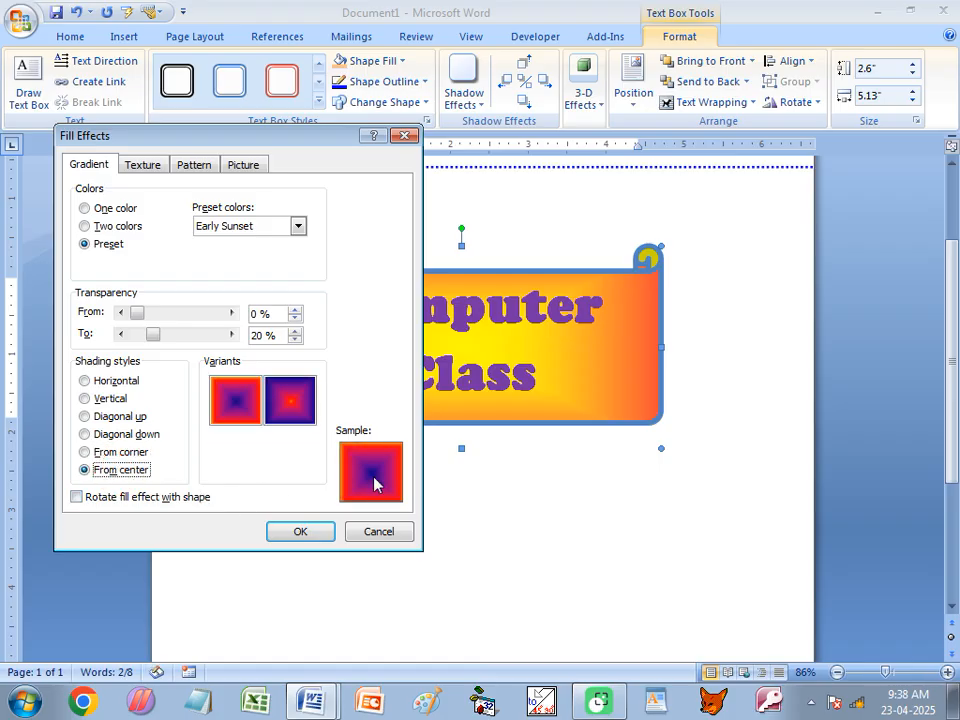
Step: Choose the Late Sunset preset, preview its corner and diagonal down shading, and set it to From center
left_click(297, 226)
left_click(225, 253)
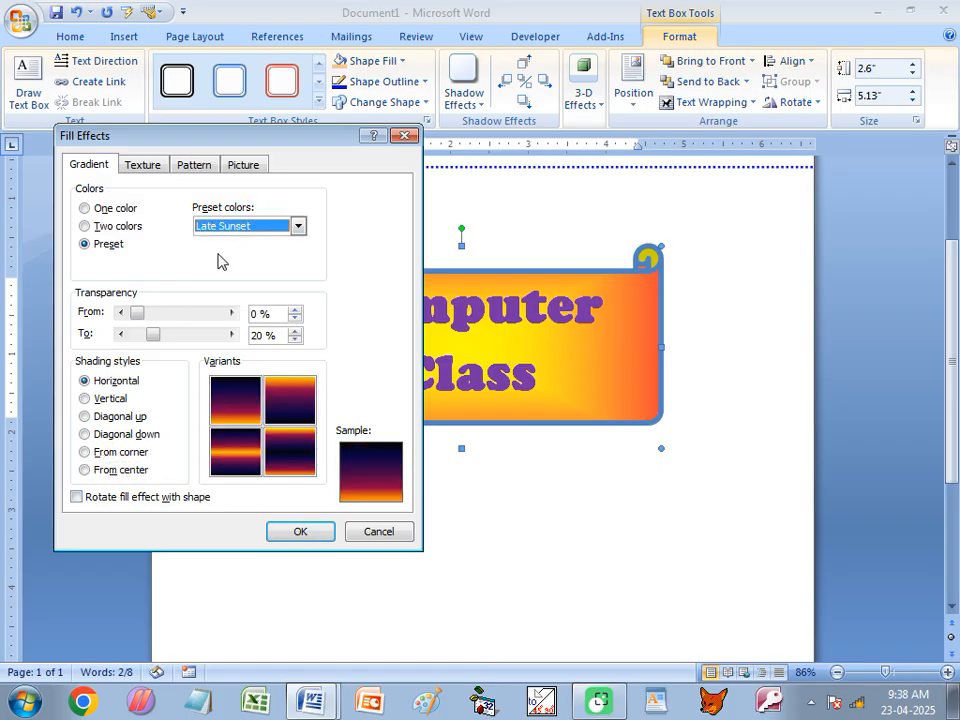
left_click(88, 469)
left_click(88, 452)
left_click(93, 435)
left_click(105, 470)
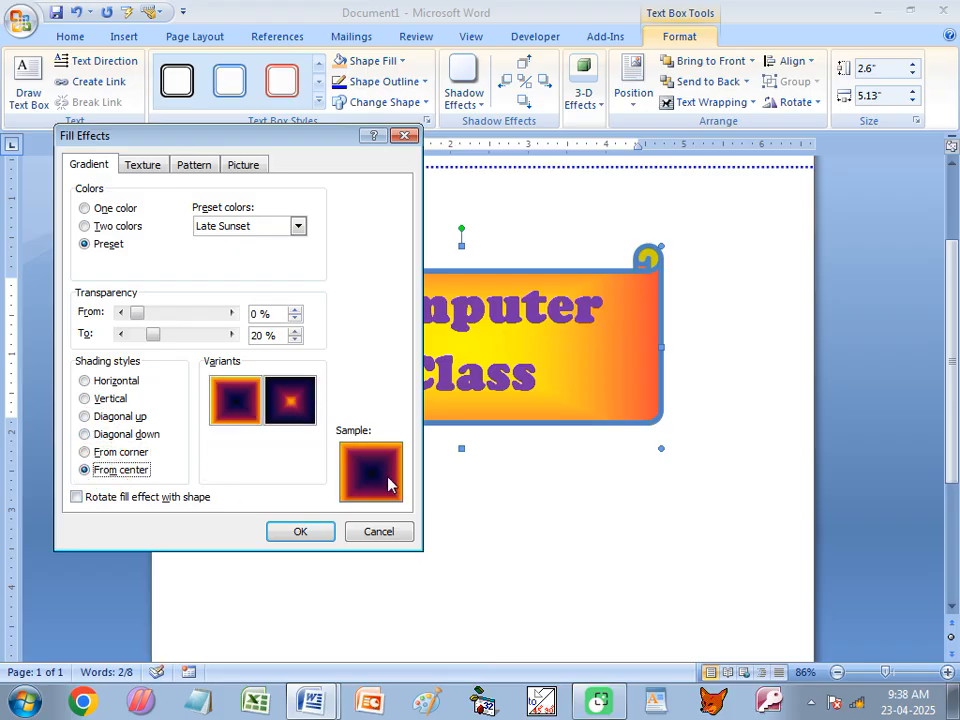
Step: Preview the Nightfall and Daybreak preset gradients for the scroll in the fill effects
left_click(236, 226)
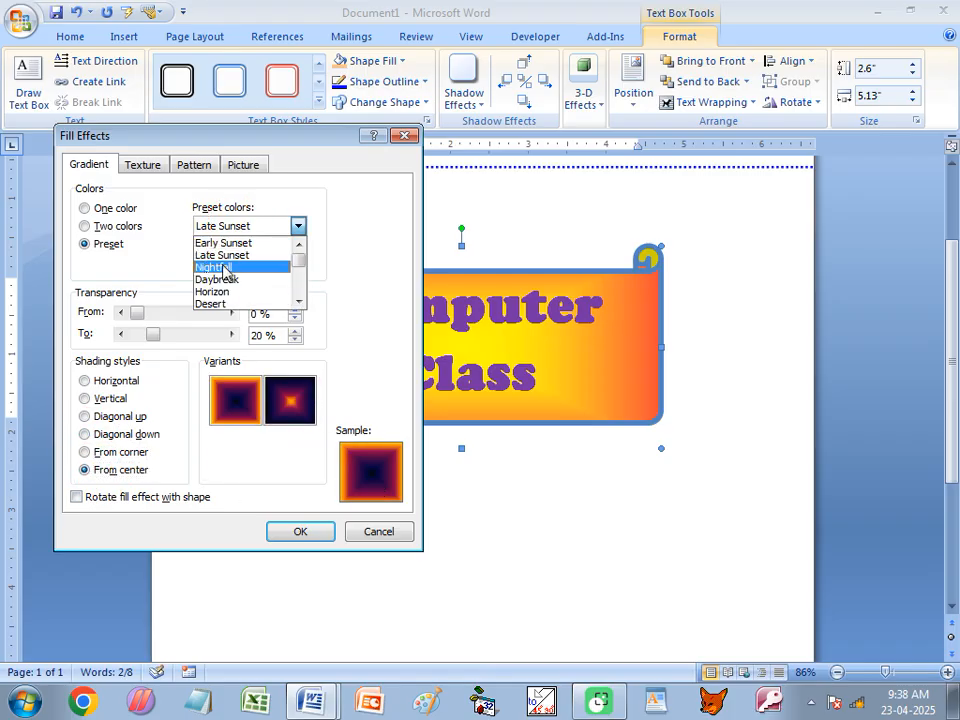
left_click(222, 266)
left_click(236, 226)
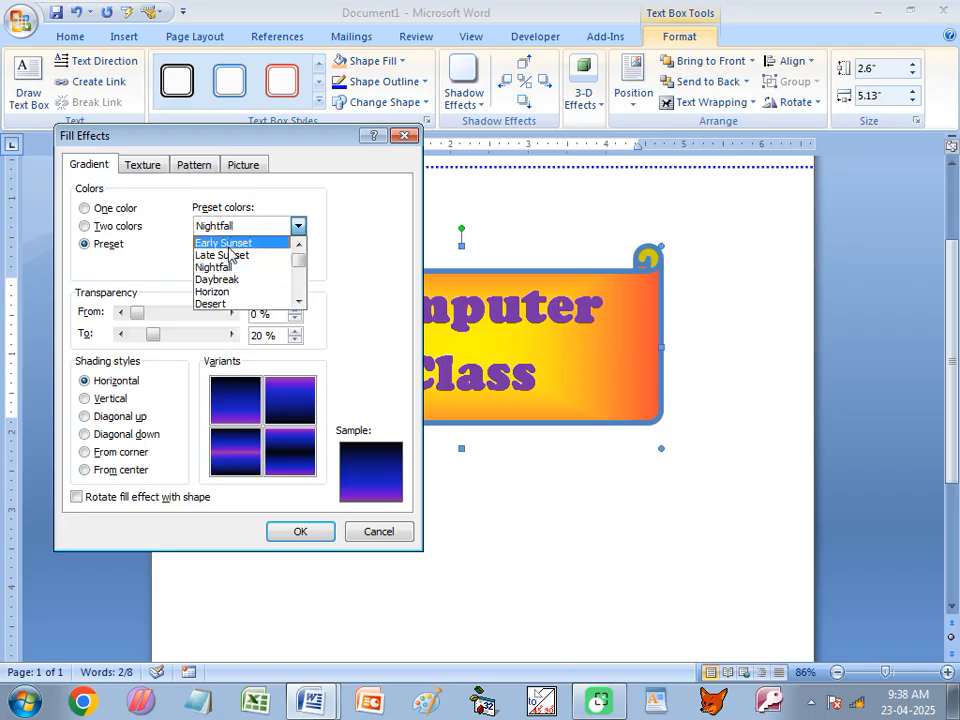
left_click(220, 278)
Step: Apply the Horizon preset gradient with From center shading to the Computer Class scroll
left_click(232, 226)
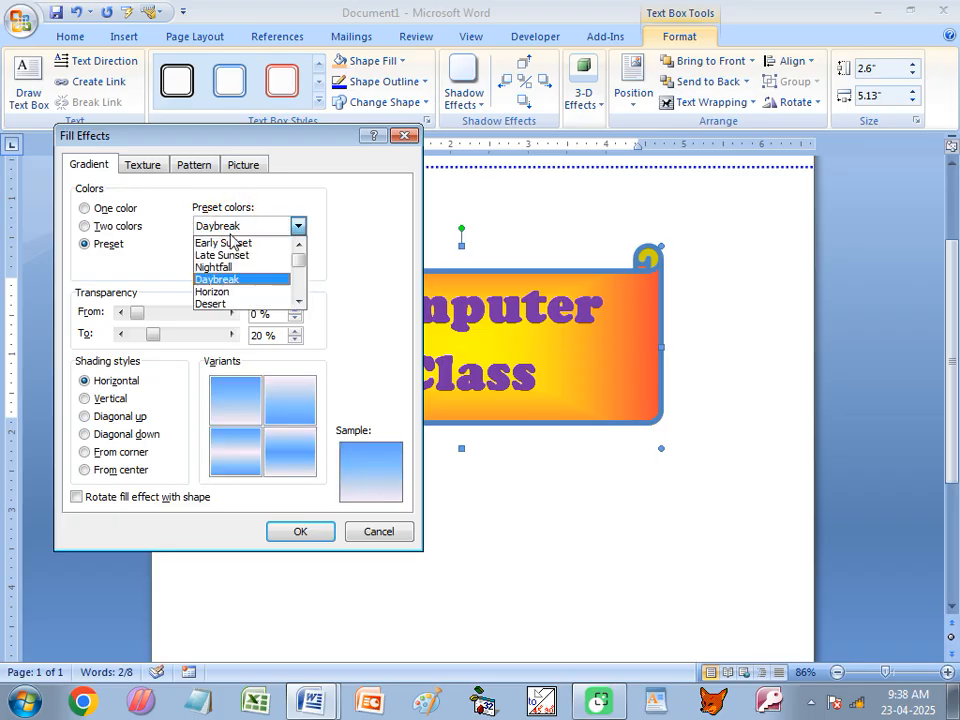
left_click(218, 288)
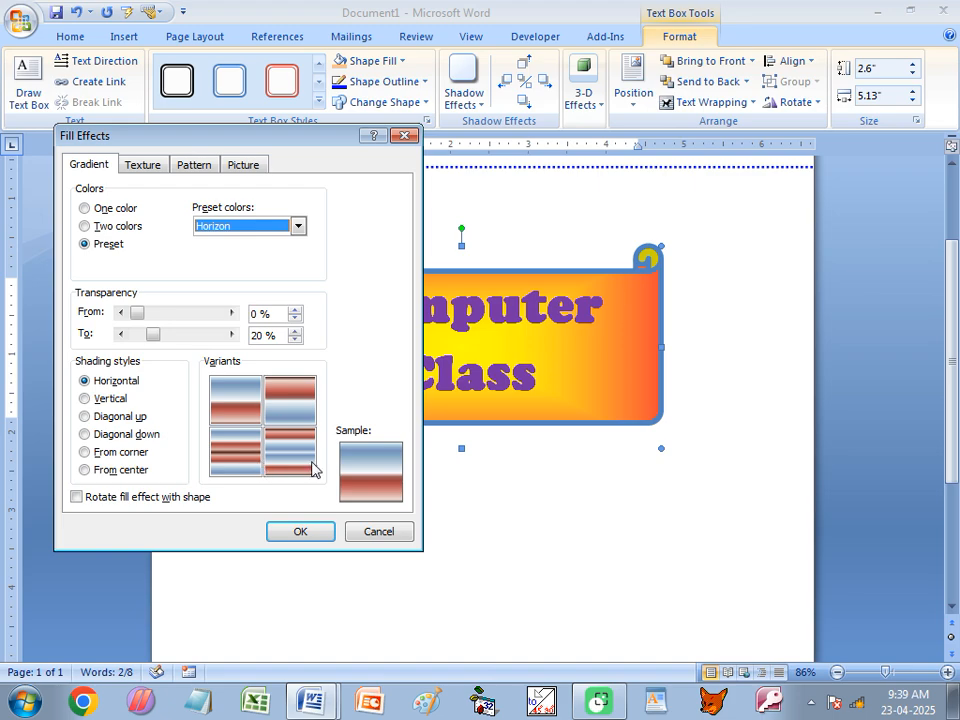
left_click(86, 471)
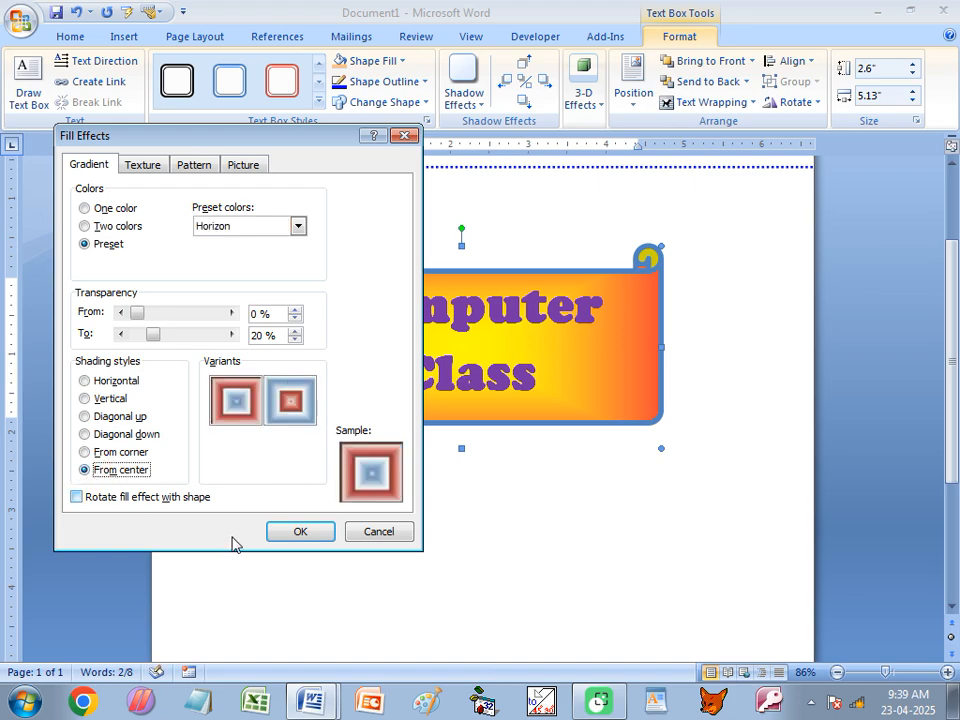
left_click(299, 535)
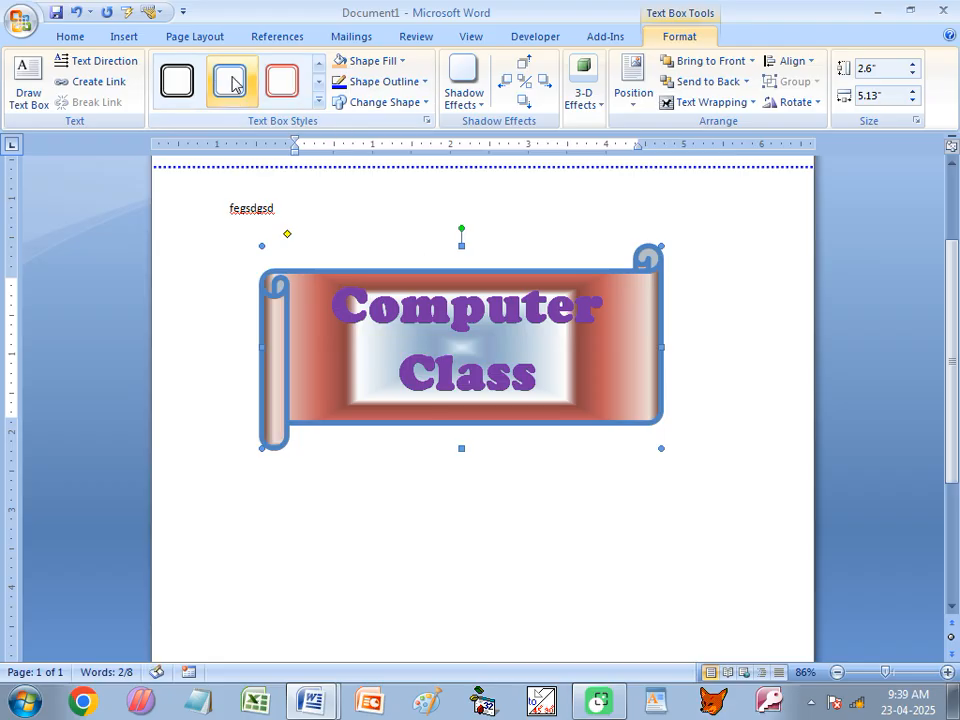
Step: Draw a 24-point star about 3.76" high and 3.59" wide below the Computer Class scroll
left_click(128, 40)
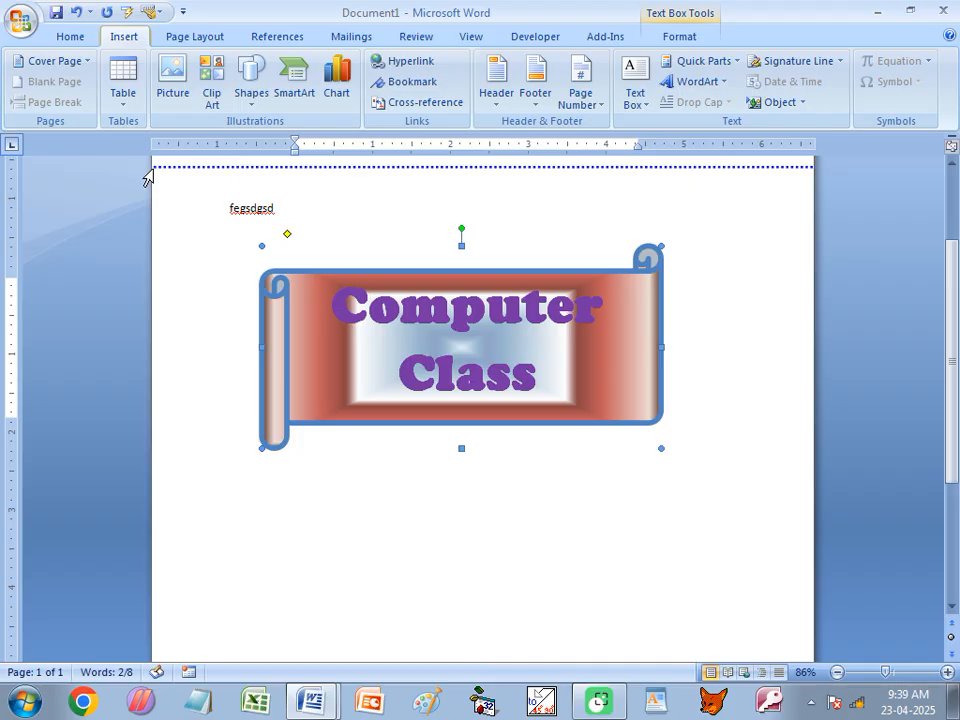
left_click(249, 88)
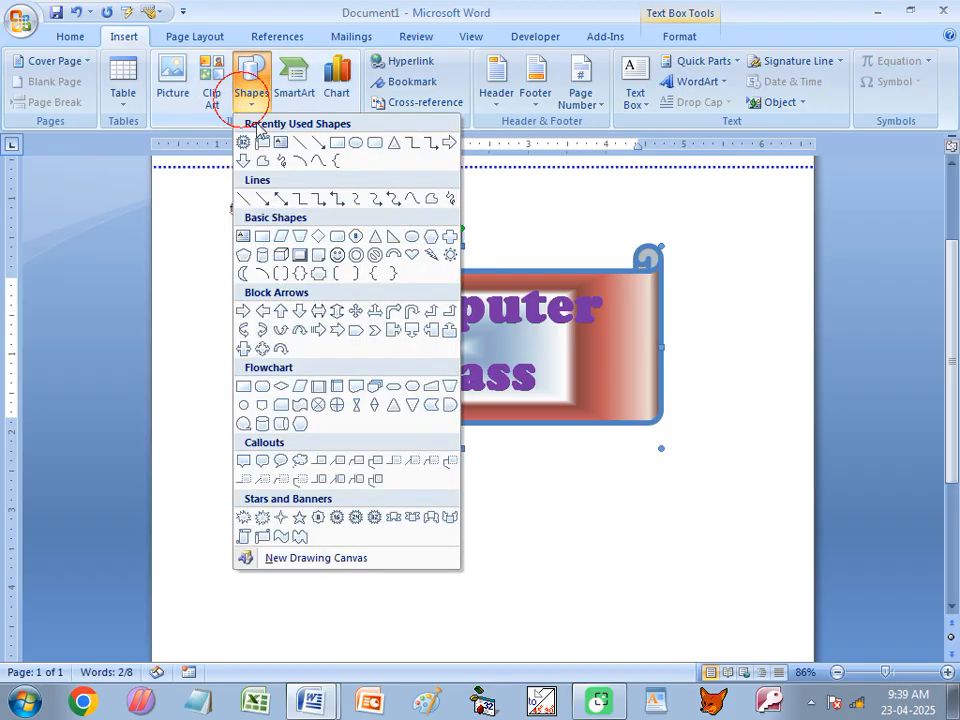
left_click(357, 519)
scroll(389, 439, "down", 3)
mouse_move(341, 305)
left_mouse_down()
mouse_move(356, 396)
mouse_move(542, 598)
mouse_move(615, 566)
mouse_move(618, 598)
left_mouse_up()
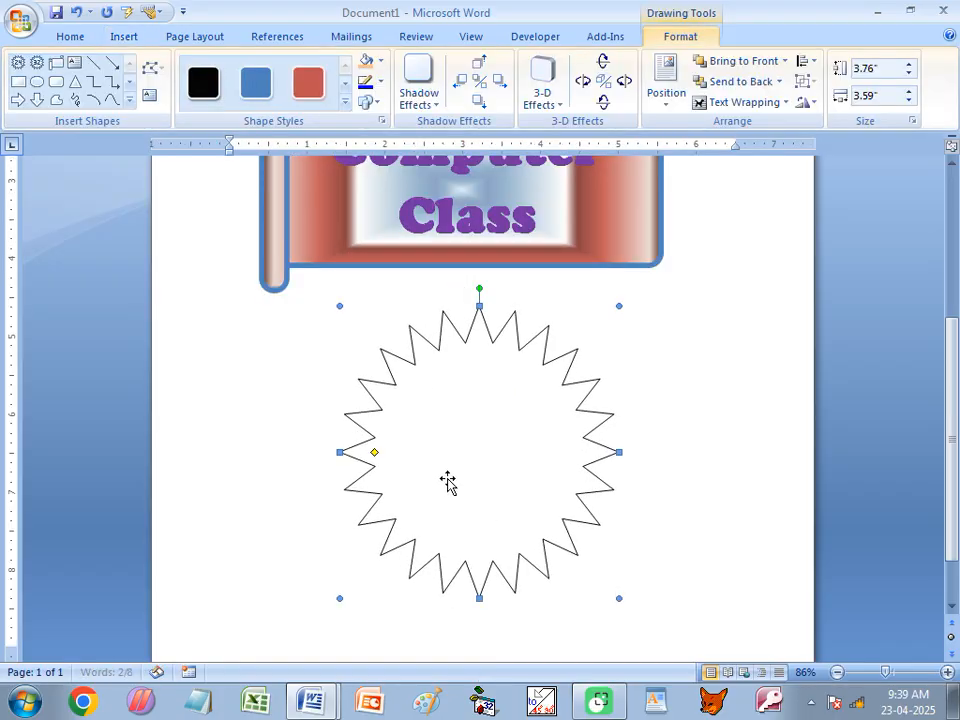
Step: Fill the star with the Horizon preset gradient using From center shading
left_click(382, 62)
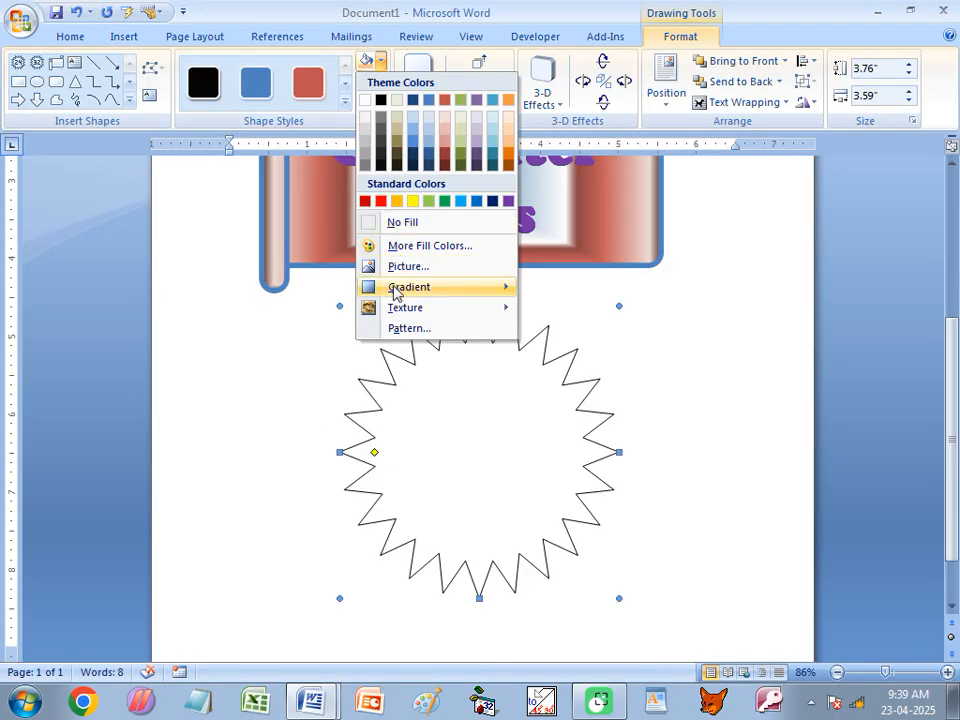
mouse_move(398, 290)
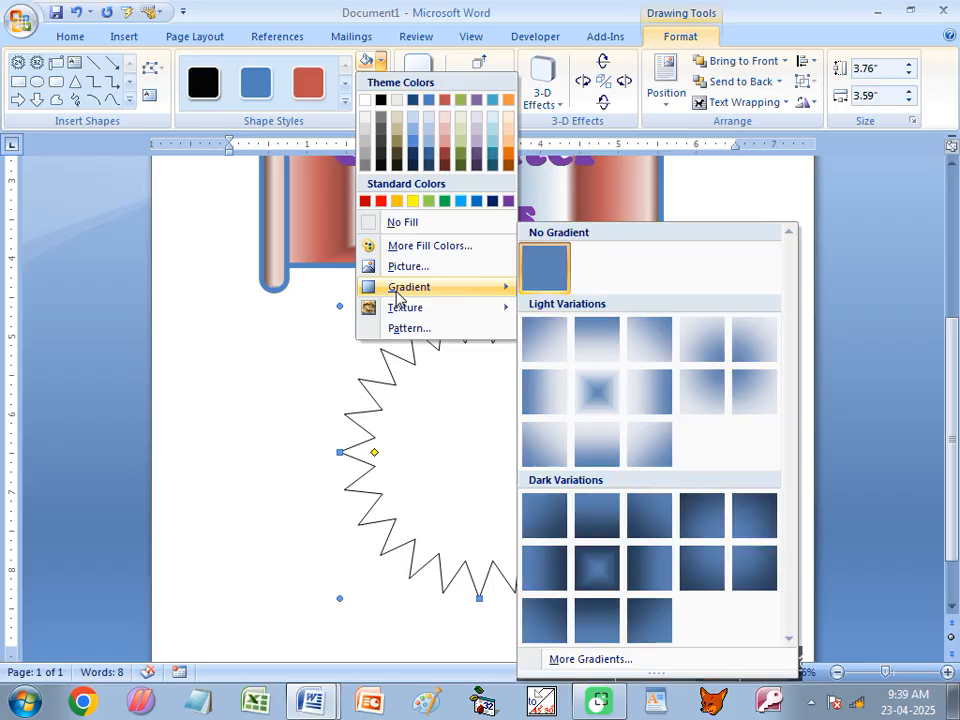
left_click(578, 660)
left_click(85, 244)
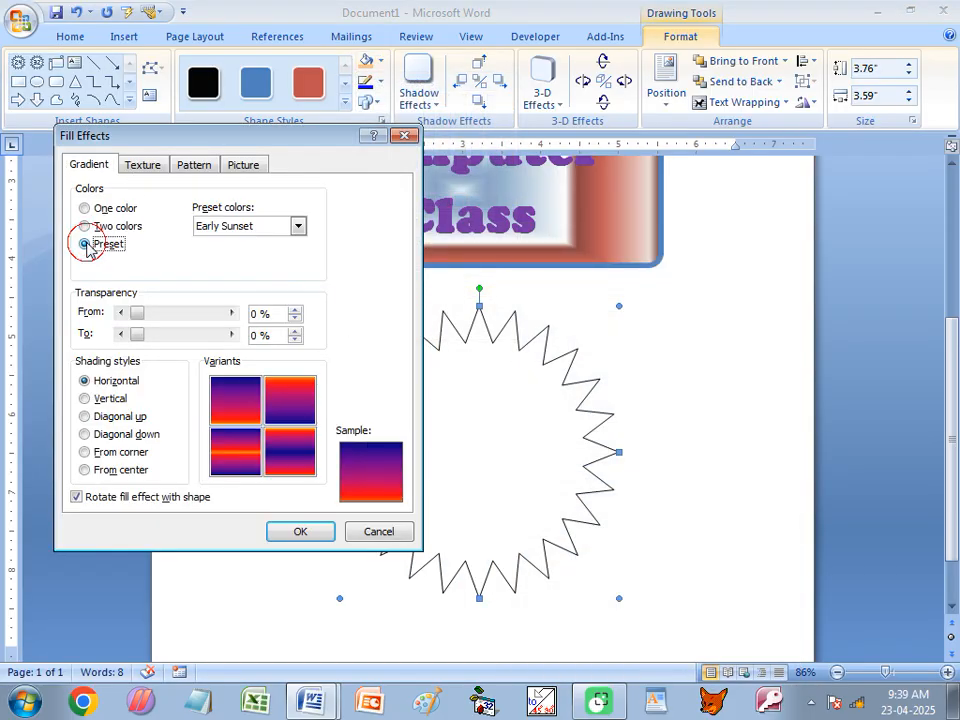
left_click(297, 226)
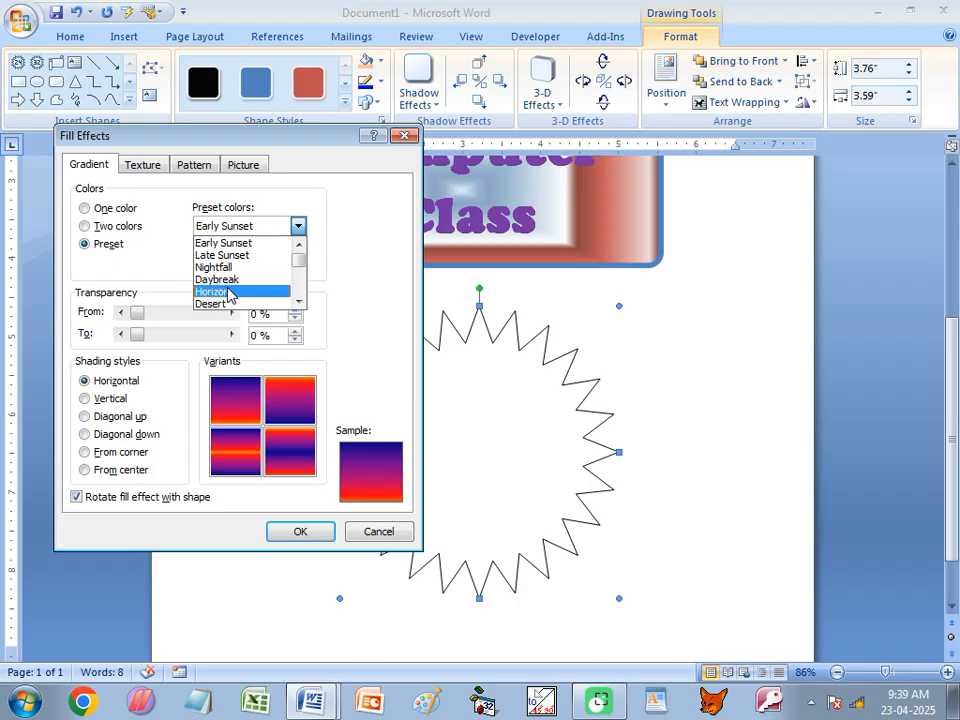
left_click(231, 291)
left_click(120, 470)
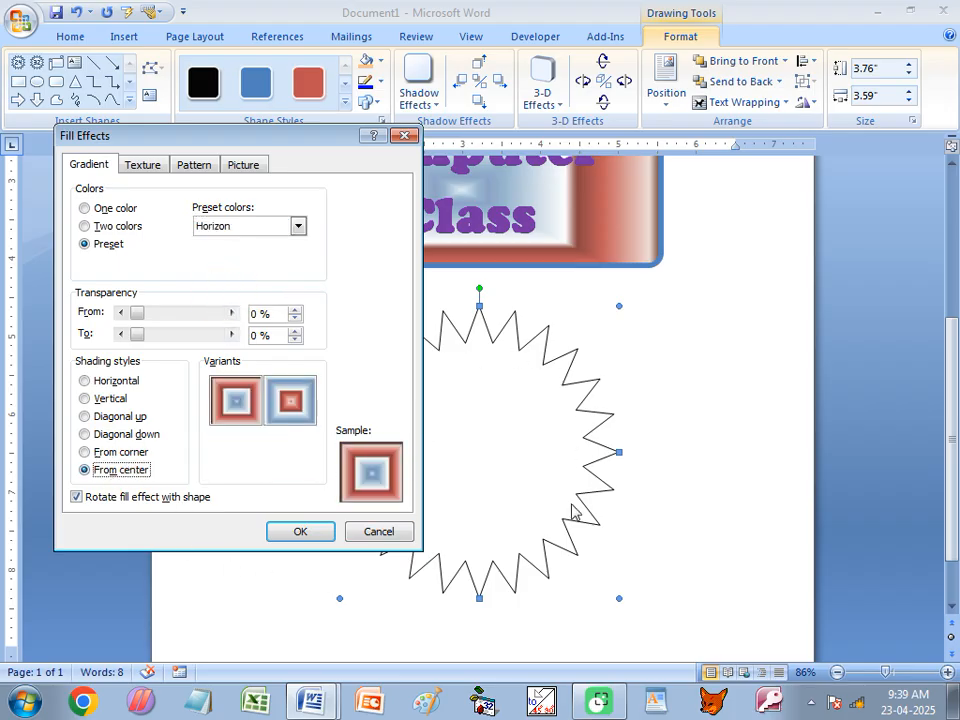
left_click(302, 532)
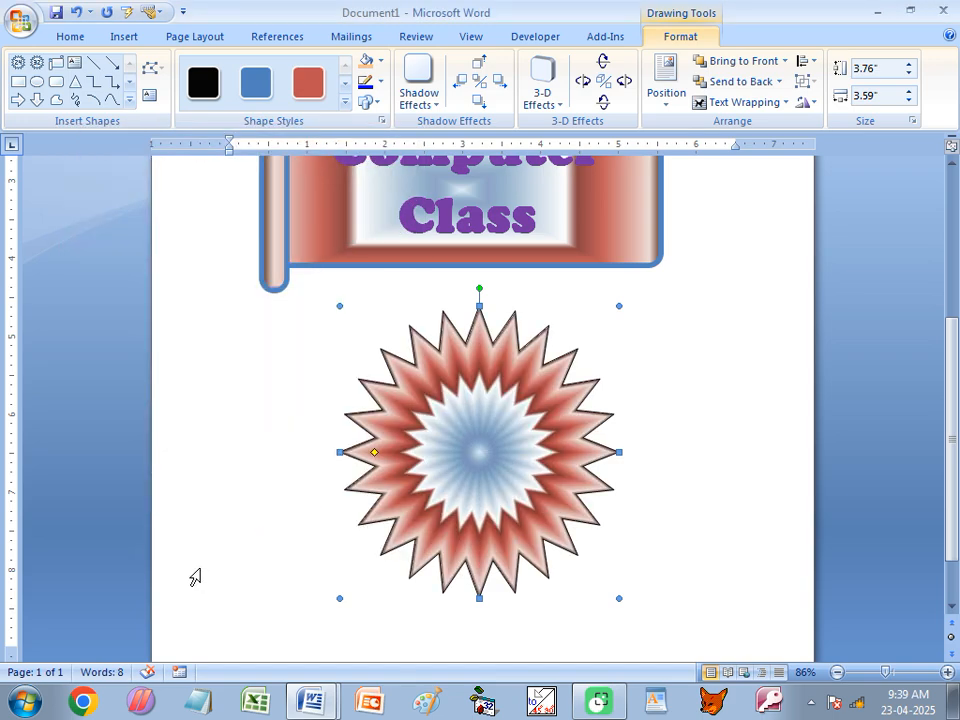
Step: Change the star's gradient fill to the Silver preset with From center shading
scroll(369, 497, "up", 3)
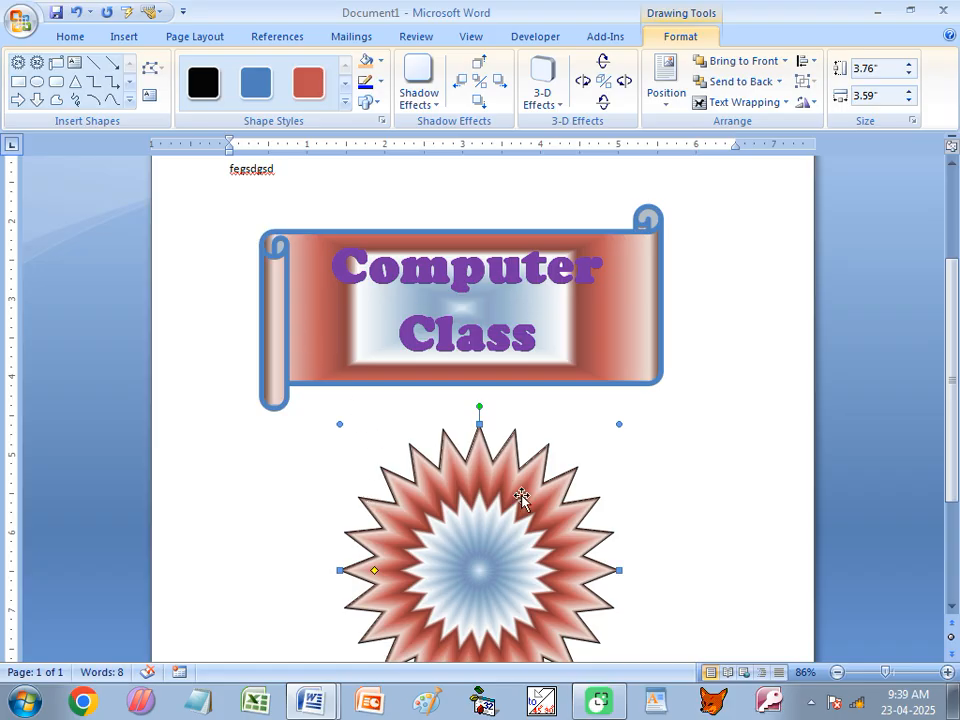
scroll(521, 461, "down", 2)
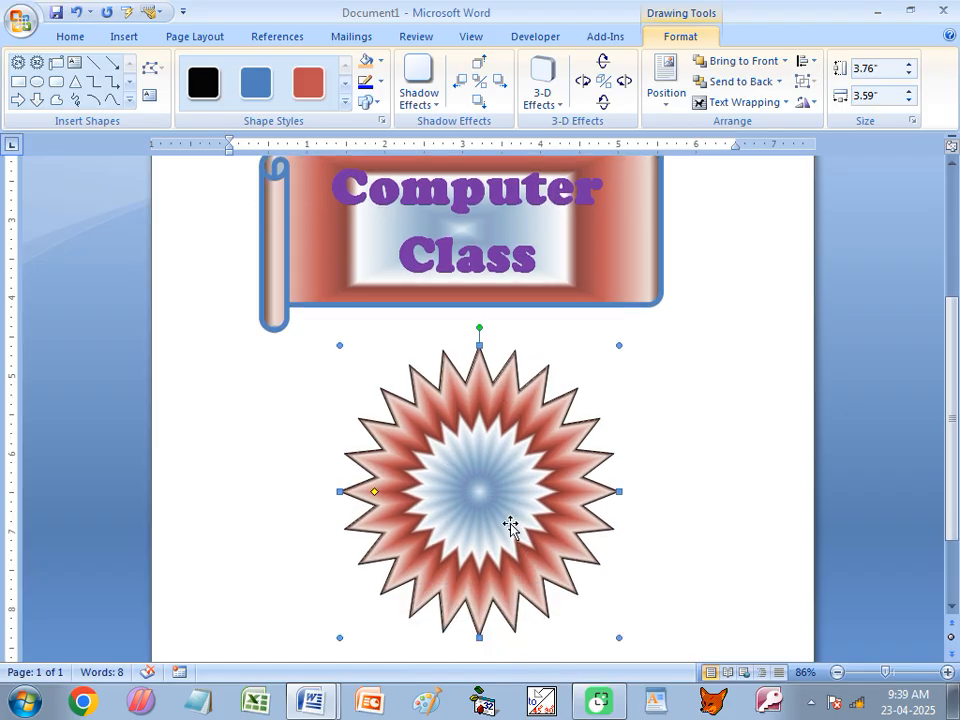
left_click(475, 455)
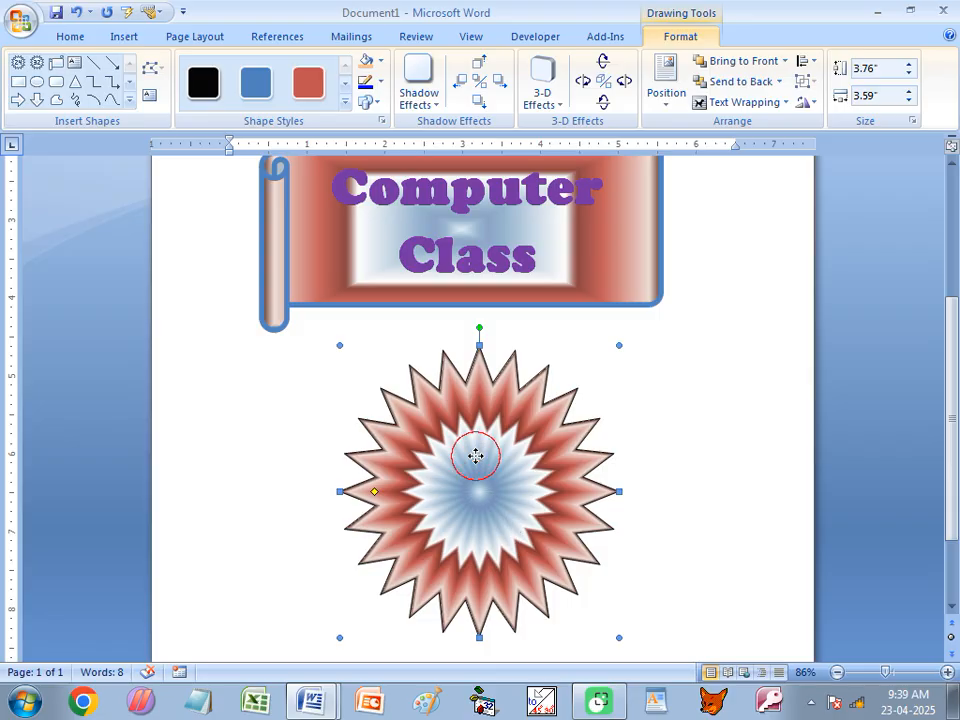
left_click(380, 61)
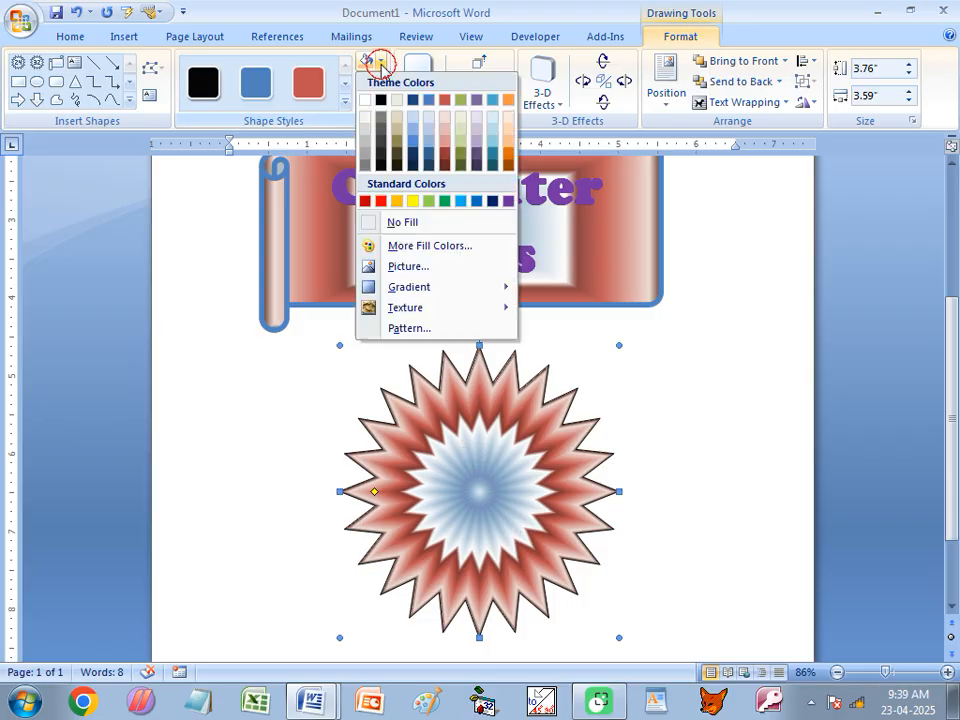
mouse_move(403, 290)
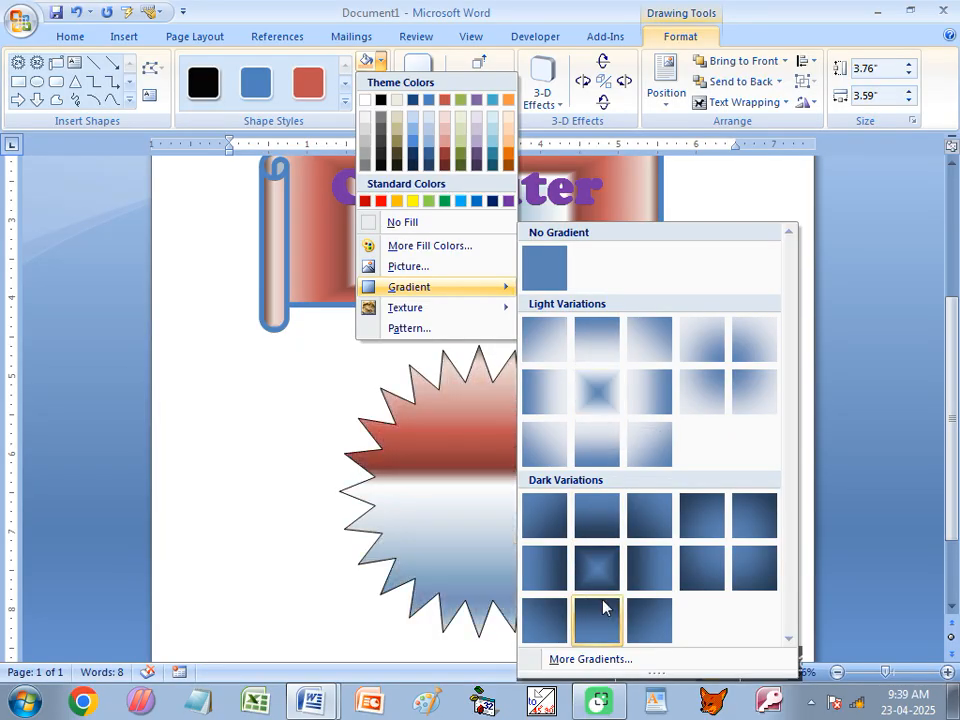
left_click(592, 661)
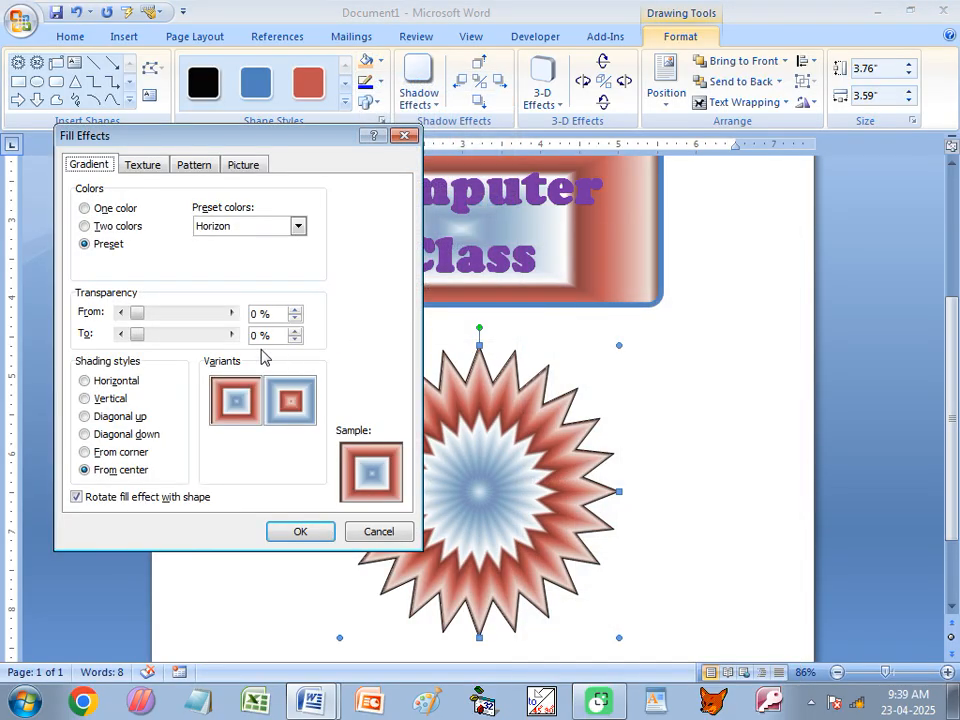
left_click(298, 226)
scroll(300, 285, "down", 6)
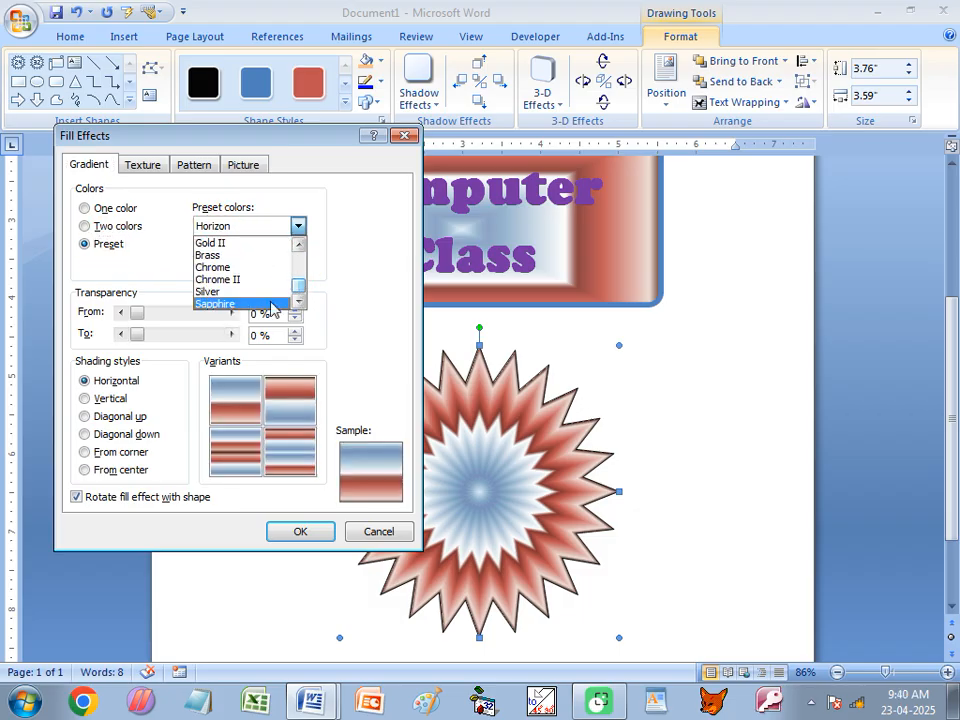
left_click(240, 291)
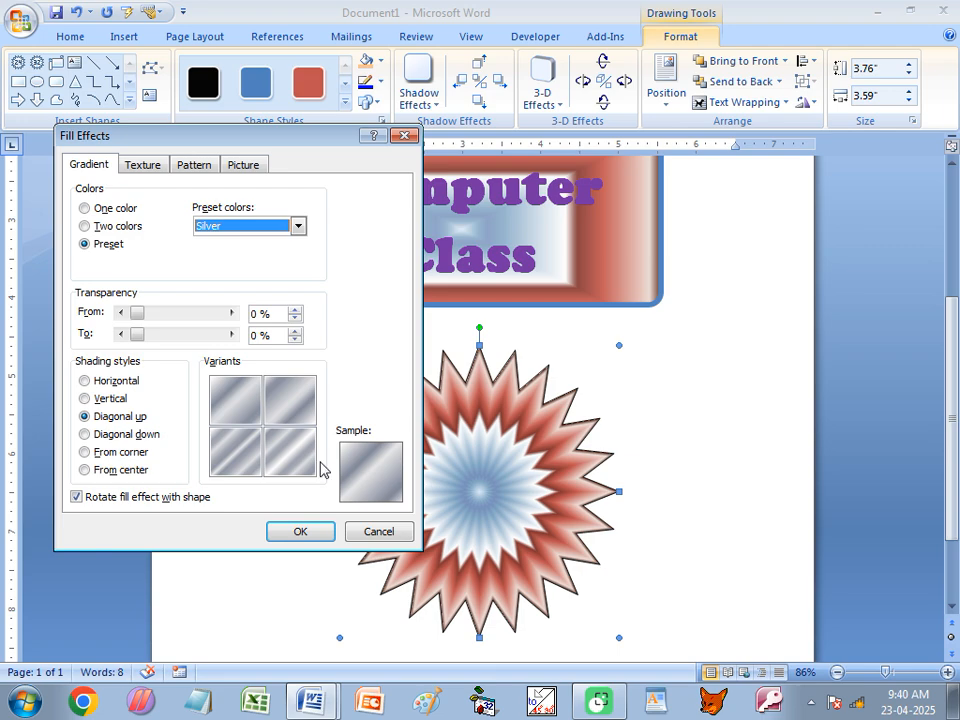
left_click(86, 470)
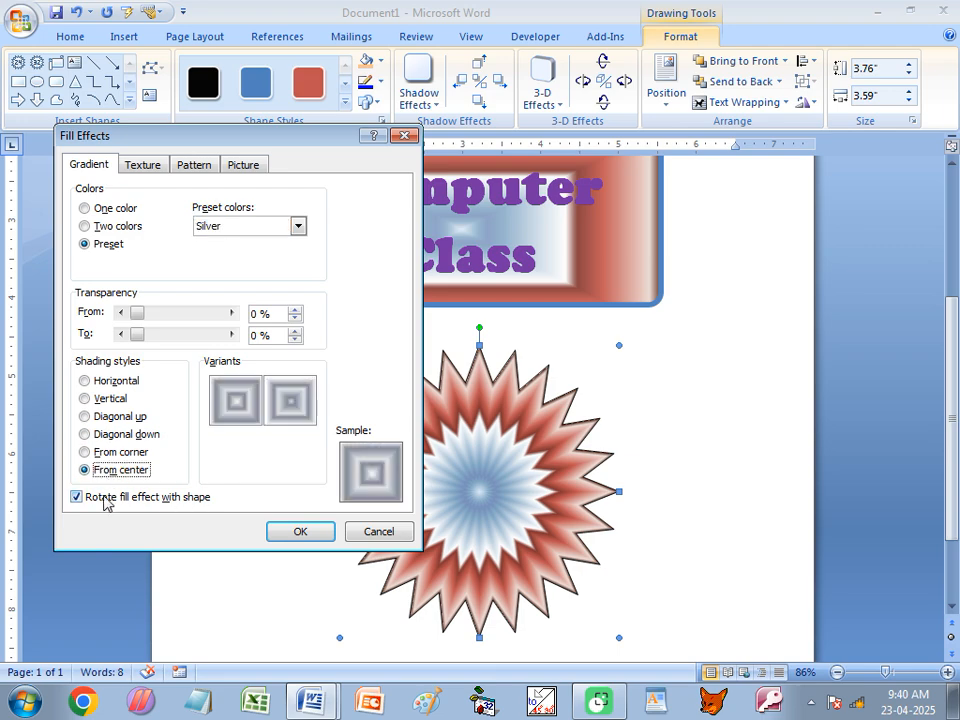
left_click(282, 535)
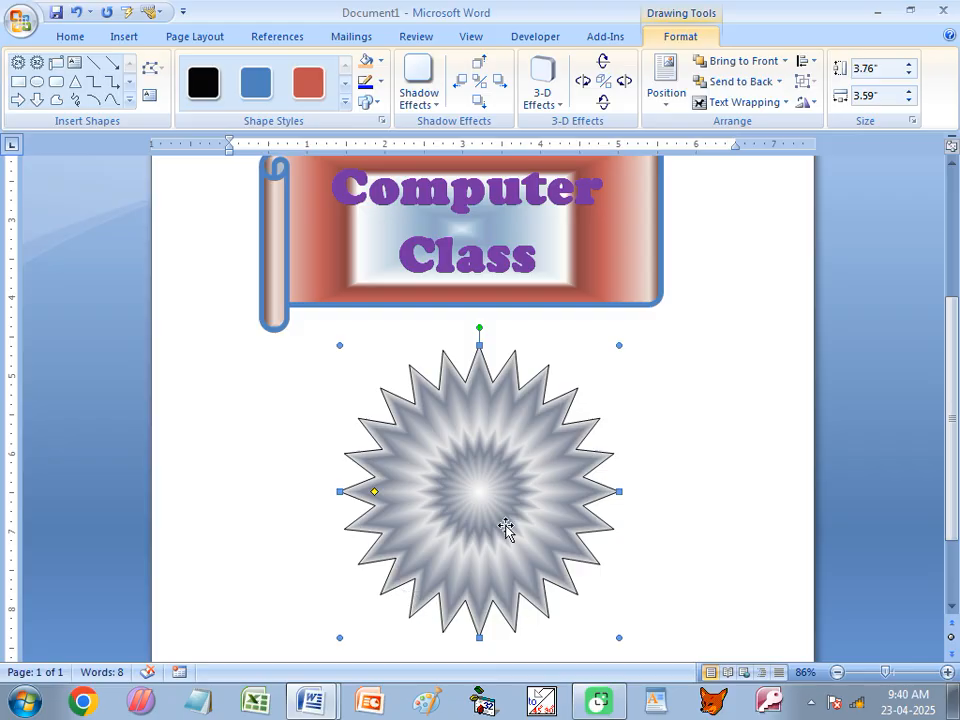
Step: Give the star a blue outline and set the outline weight to 2¼ pt
left_click(366, 86)
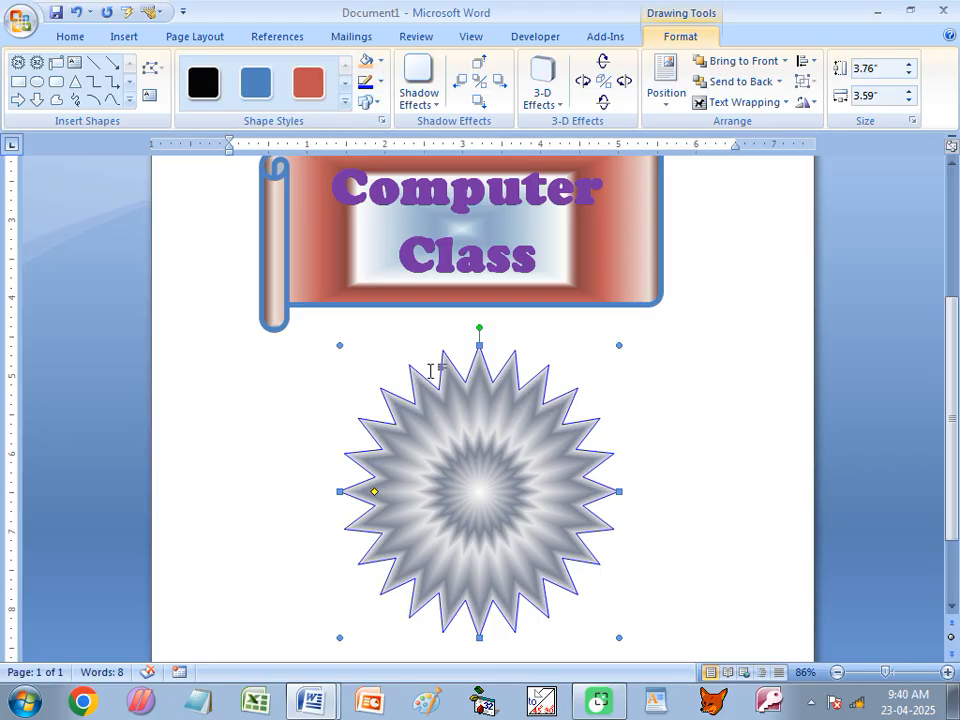
left_click(380, 83)
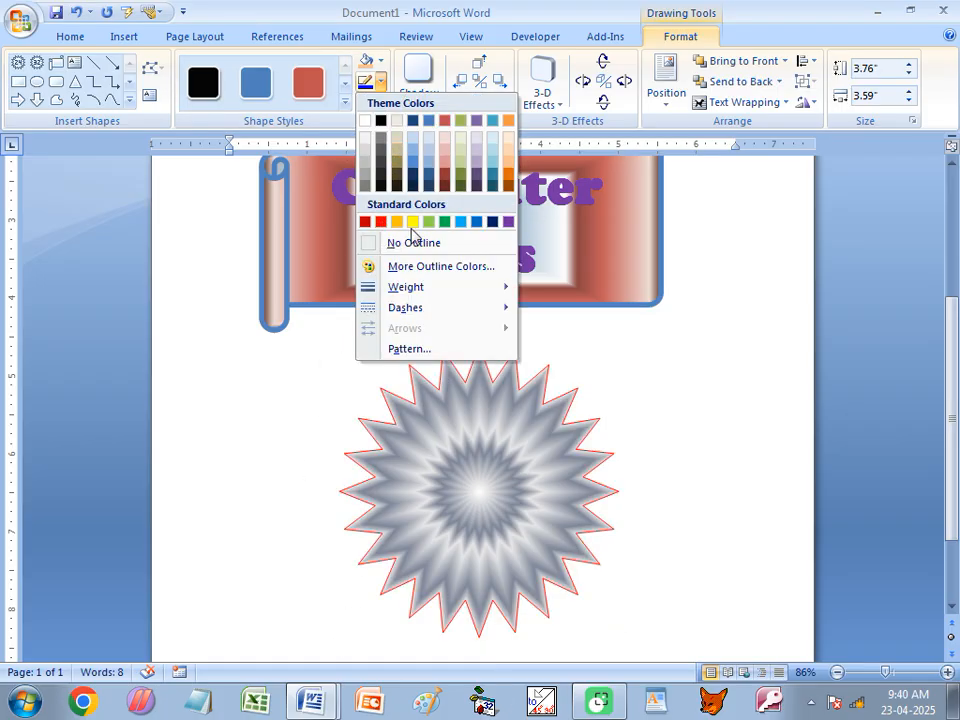
mouse_move(395, 288)
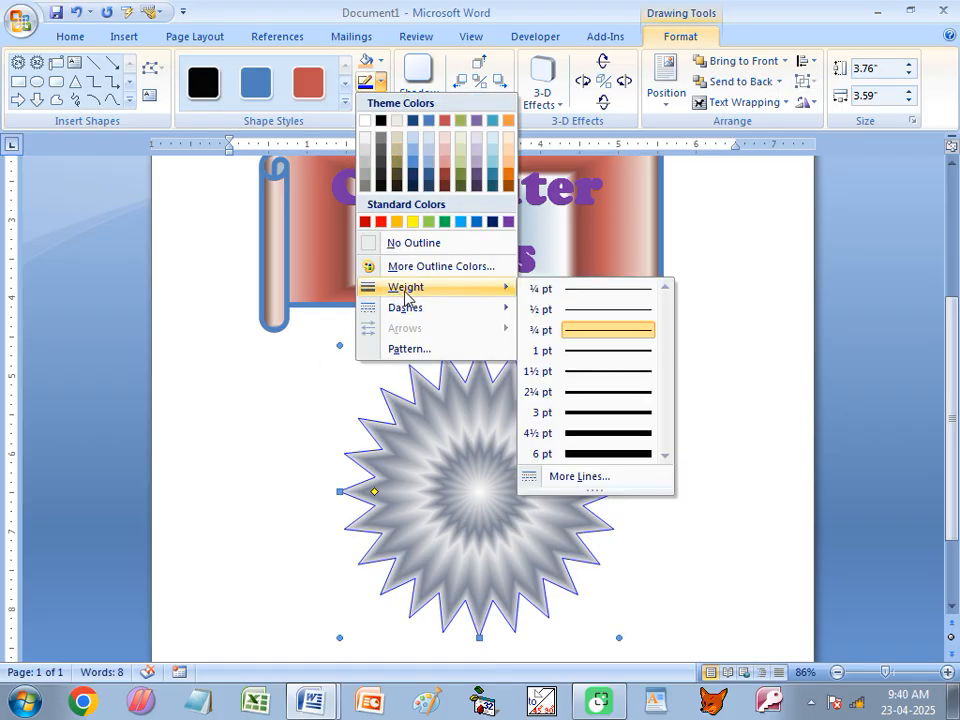
left_click(594, 400)
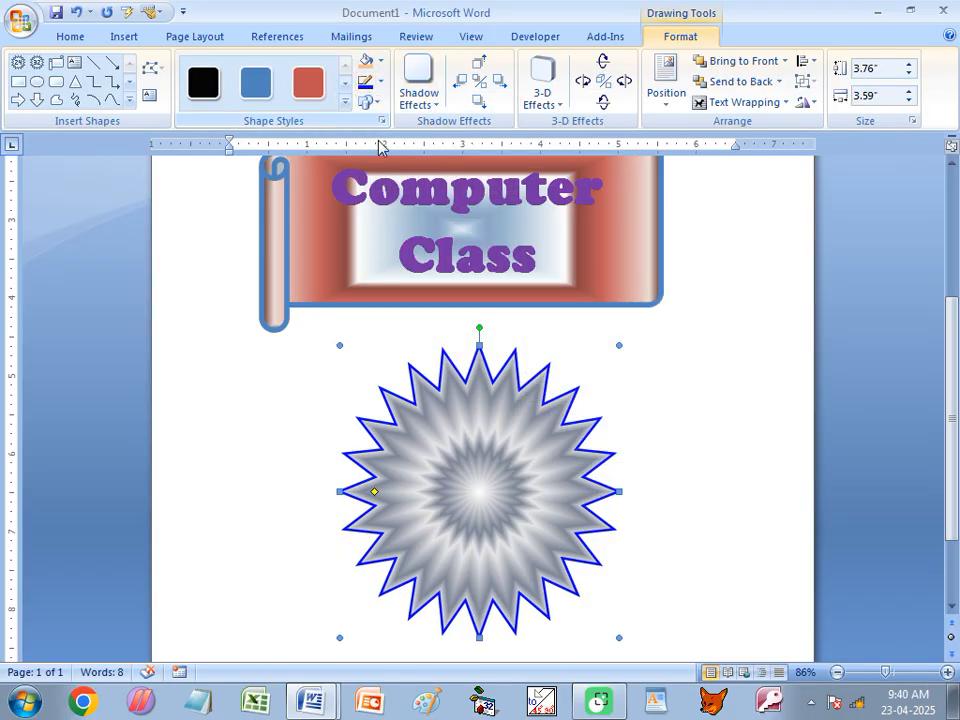
Step: Set the star's outline dash style to Square Dot
left_click(380, 82)
mouse_move(405, 310)
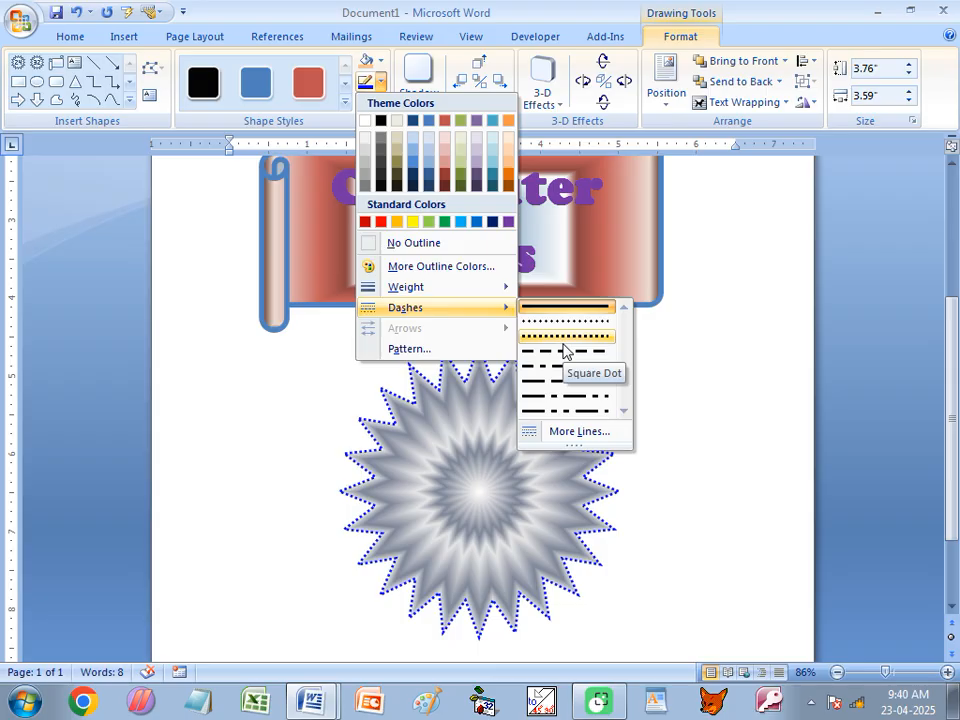
left_click(563, 343)
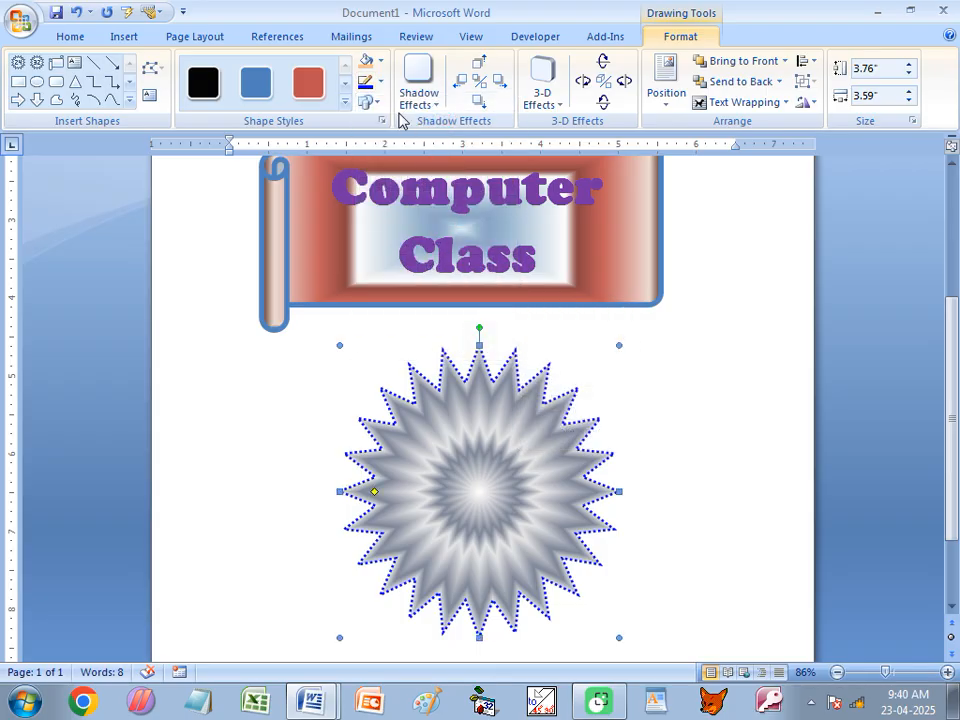
Step: Set the star's outline weight to 1 pt and its dash style to solid
left_click(380, 81)
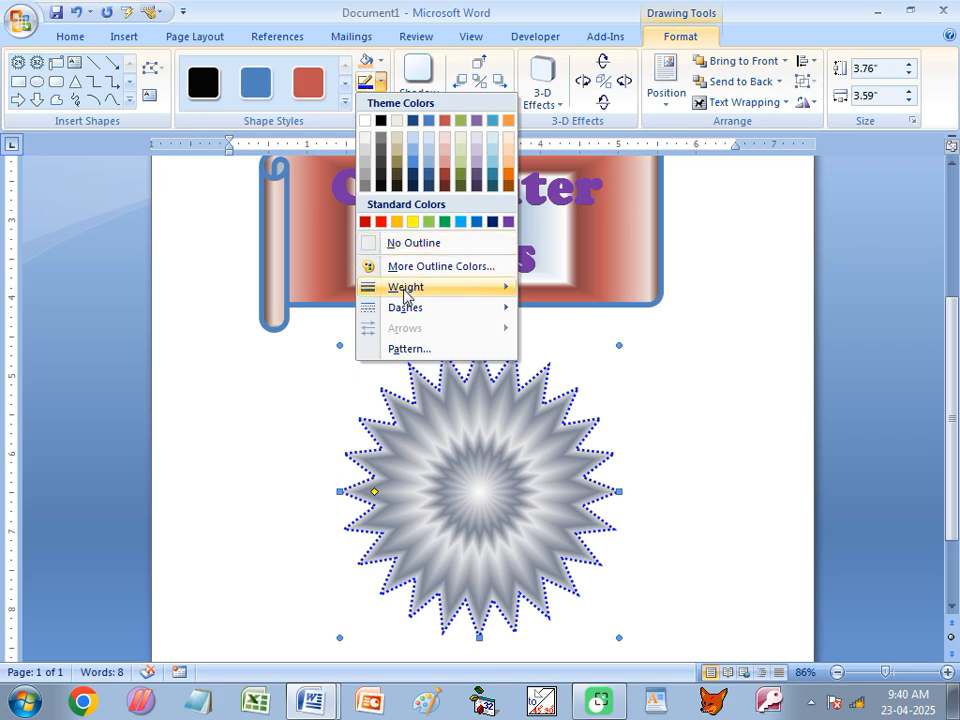
mouse_move(453, 293)
left_click(588, 351)
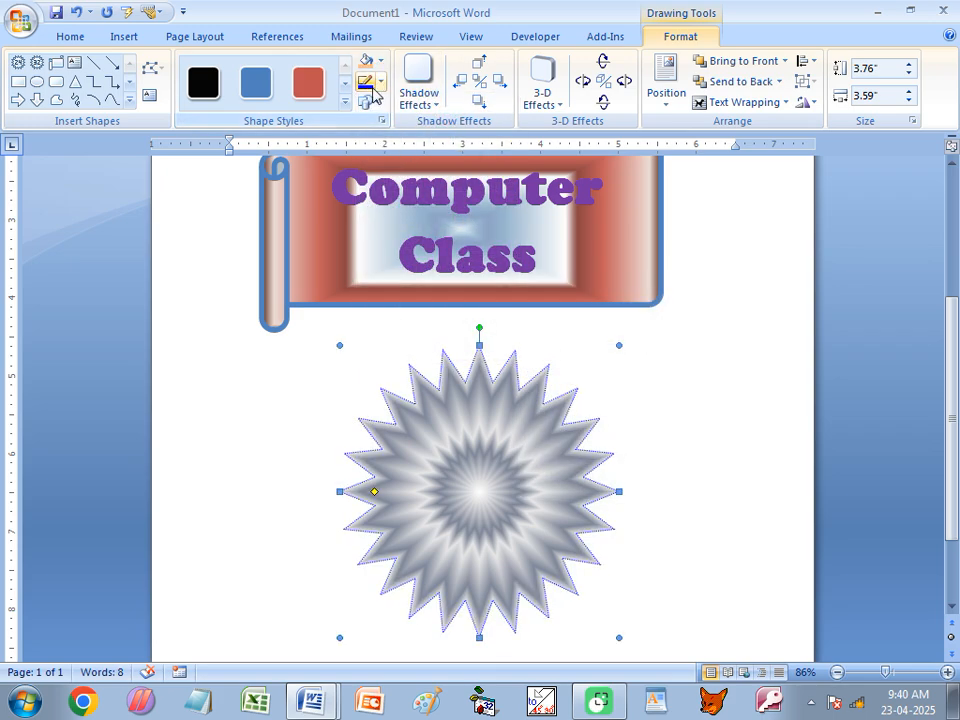
left_click(380, 81)
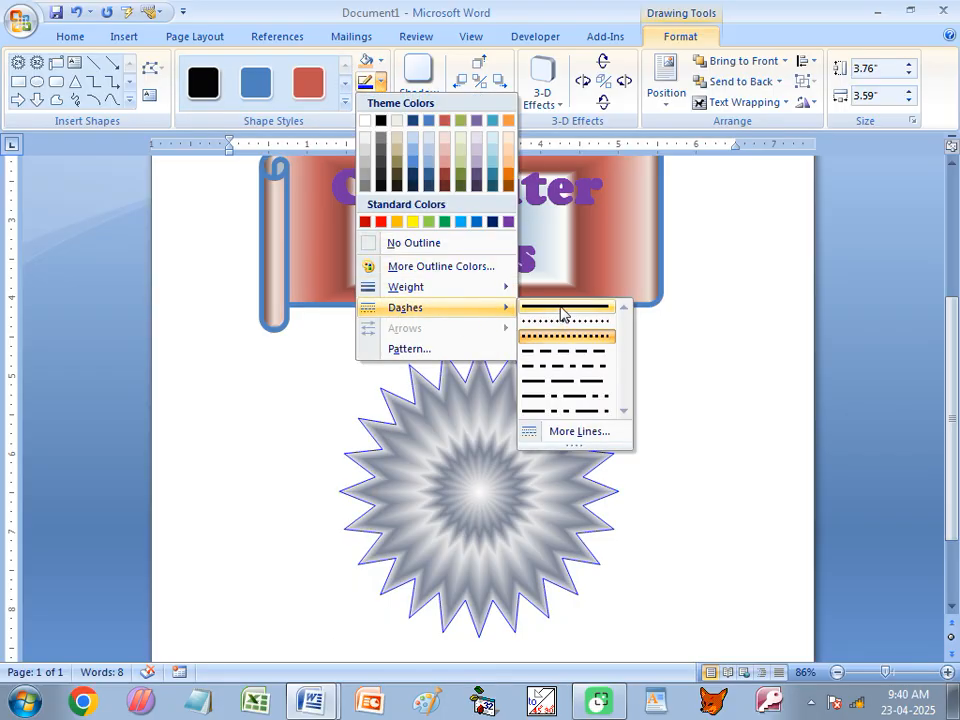
left_click(562, 312)
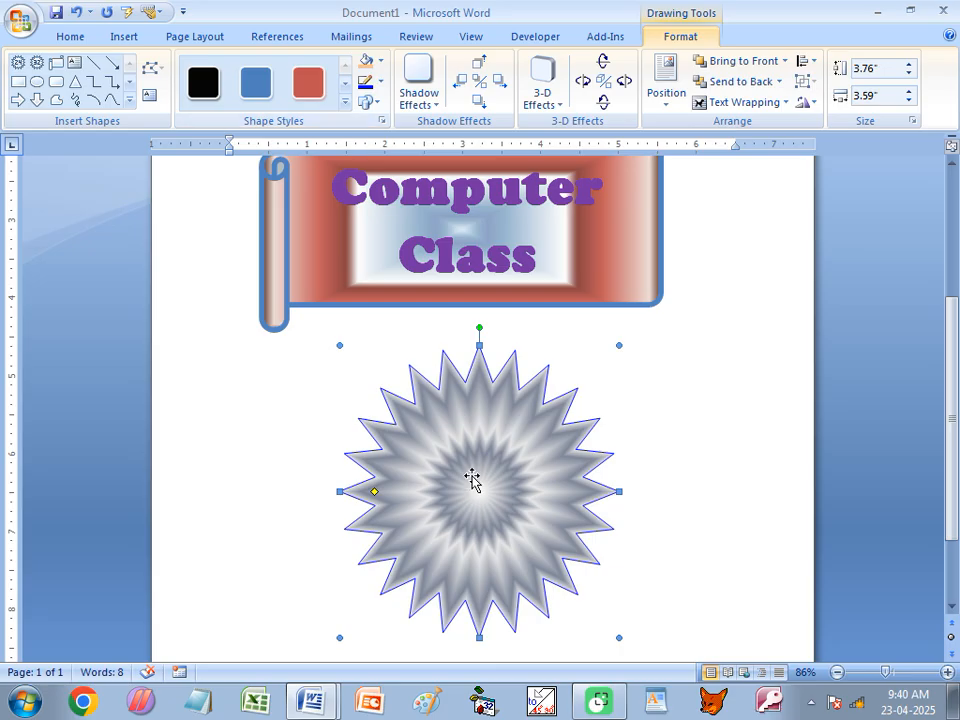
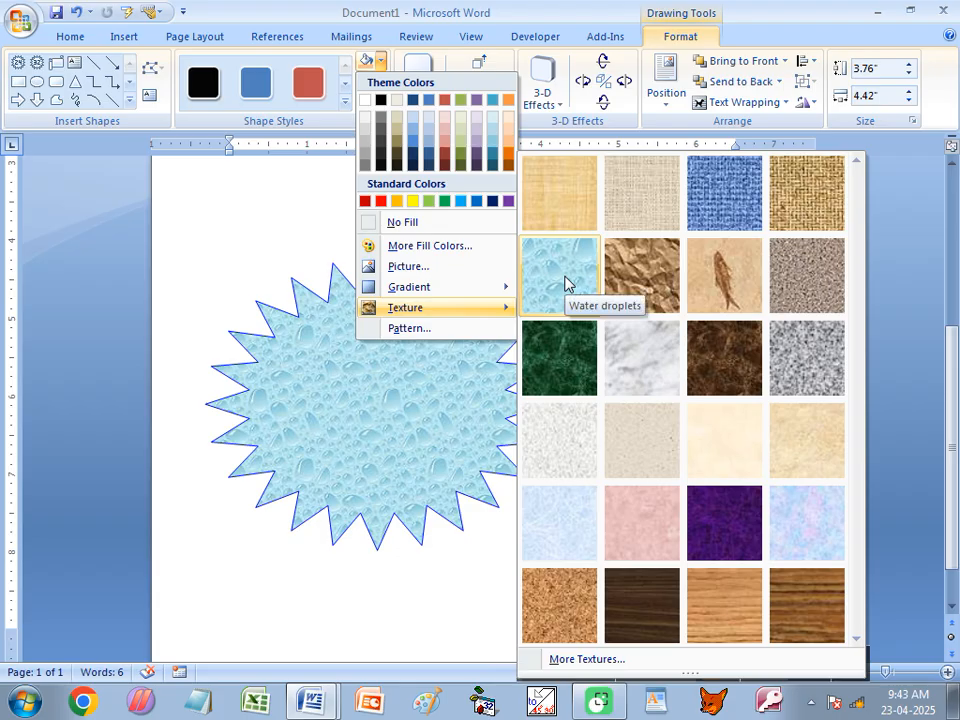
Step: Fill the star with the Horizontal brick pattern using a red foreground and a yellow background
left_click(401, 330)
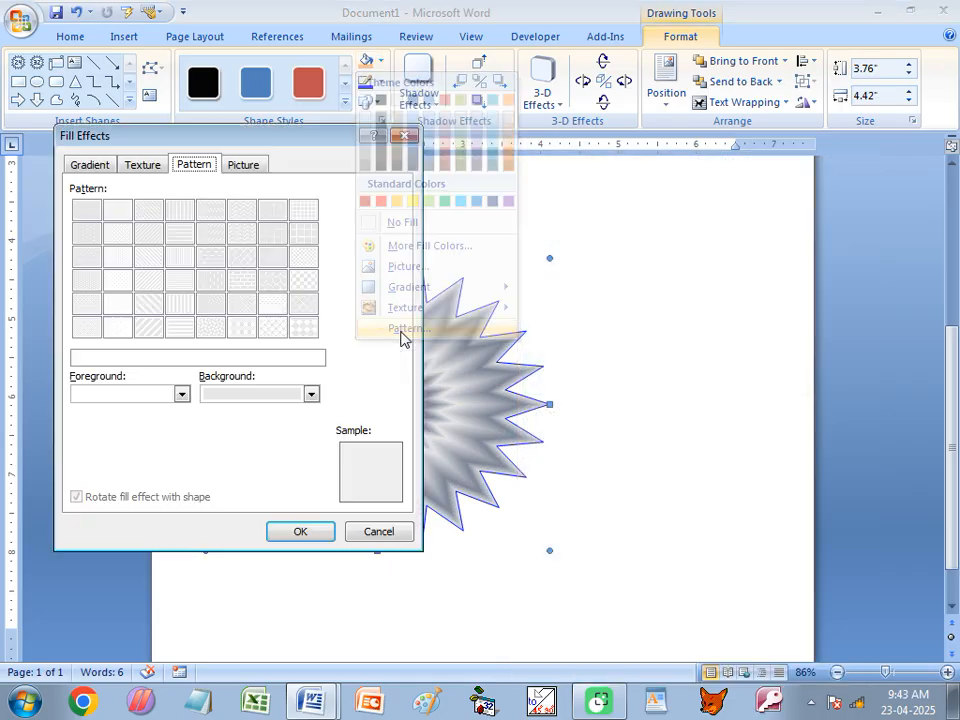
left_click_drag(214, 146, 521, 193)
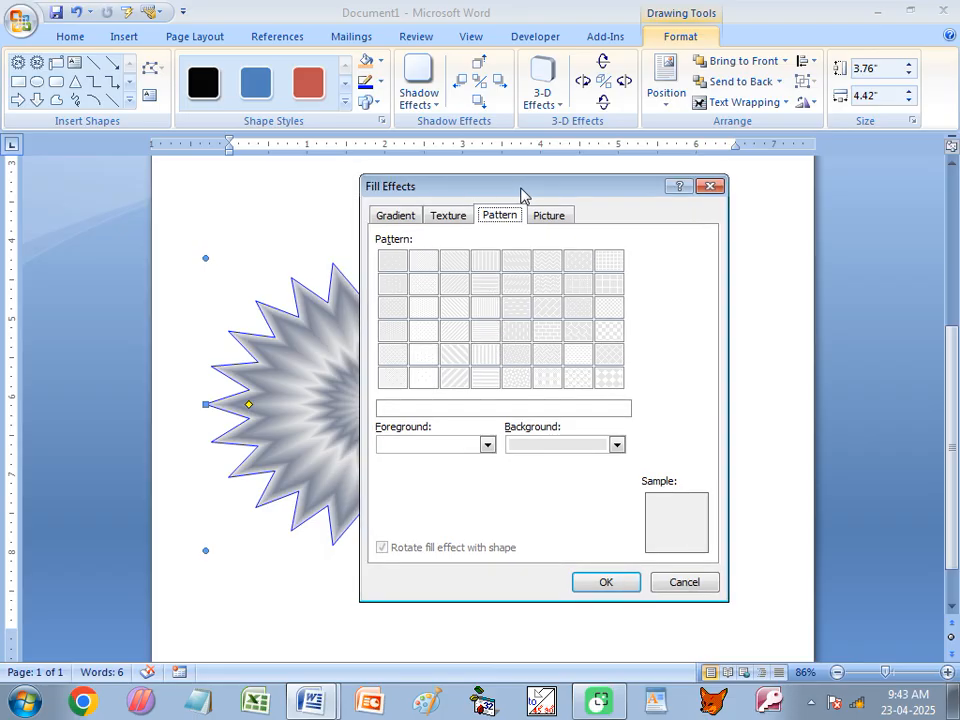
left_click(457, 378)
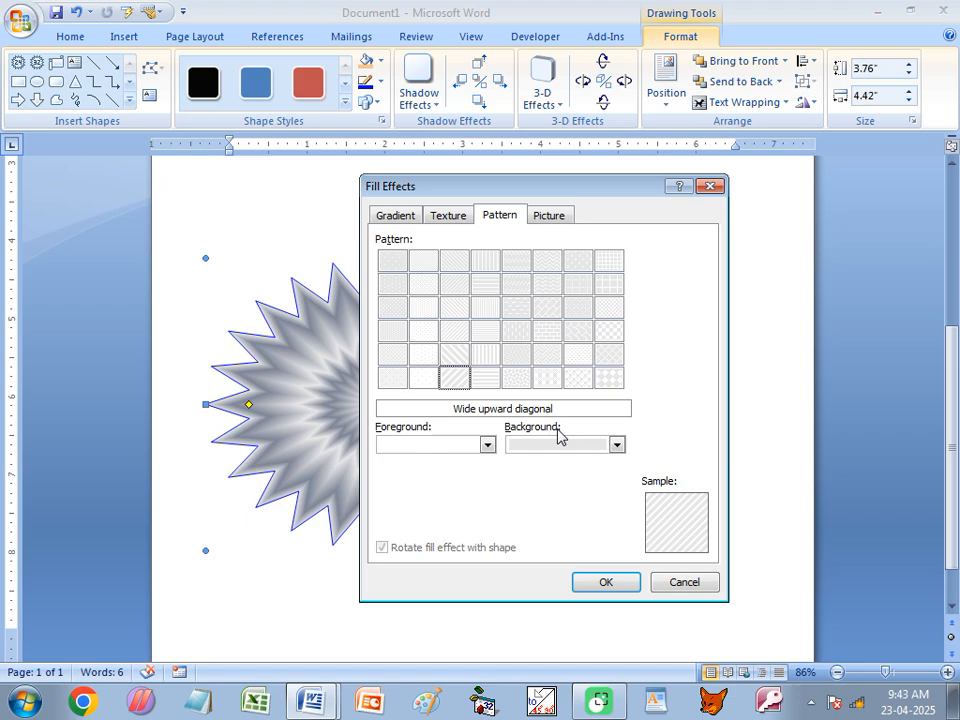
left_click(617, 445)
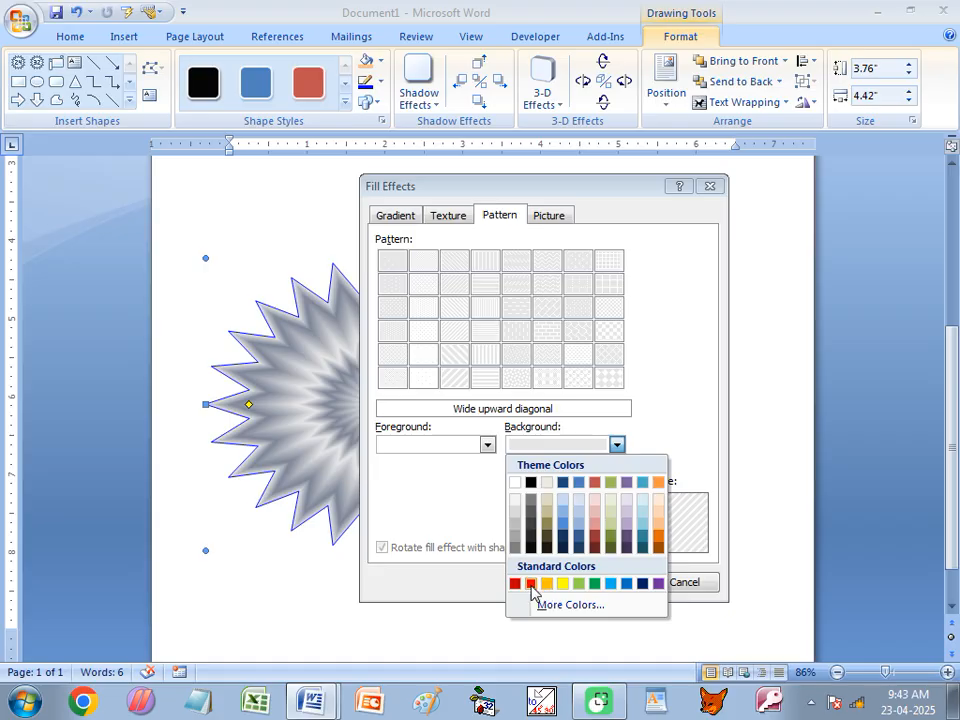
left_click(563, 583)
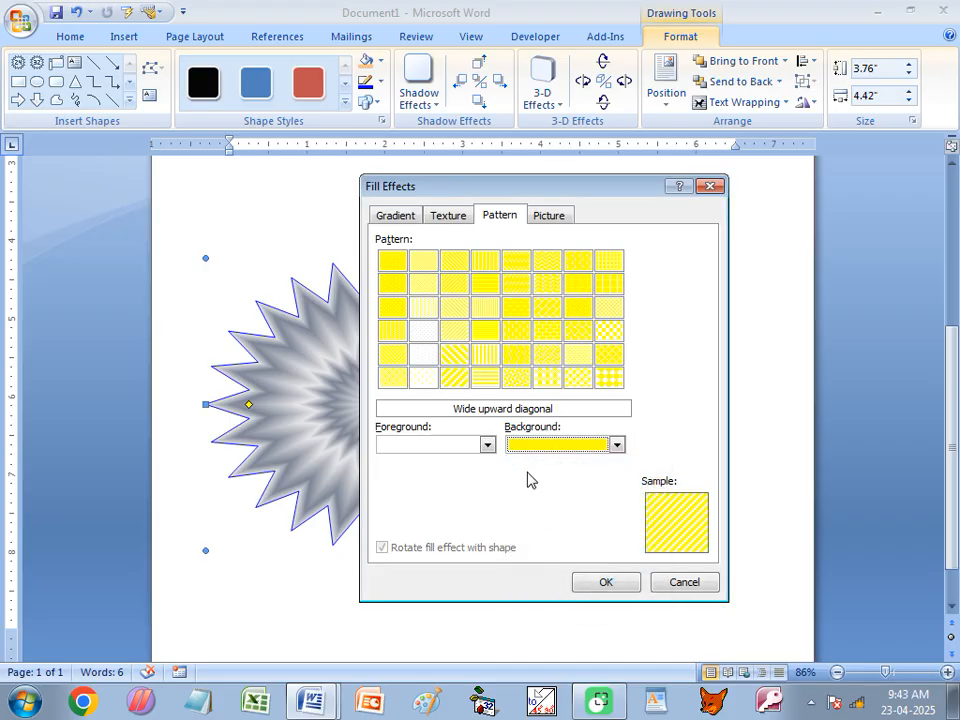
left_click(487, 445)
left_click(400, 580)
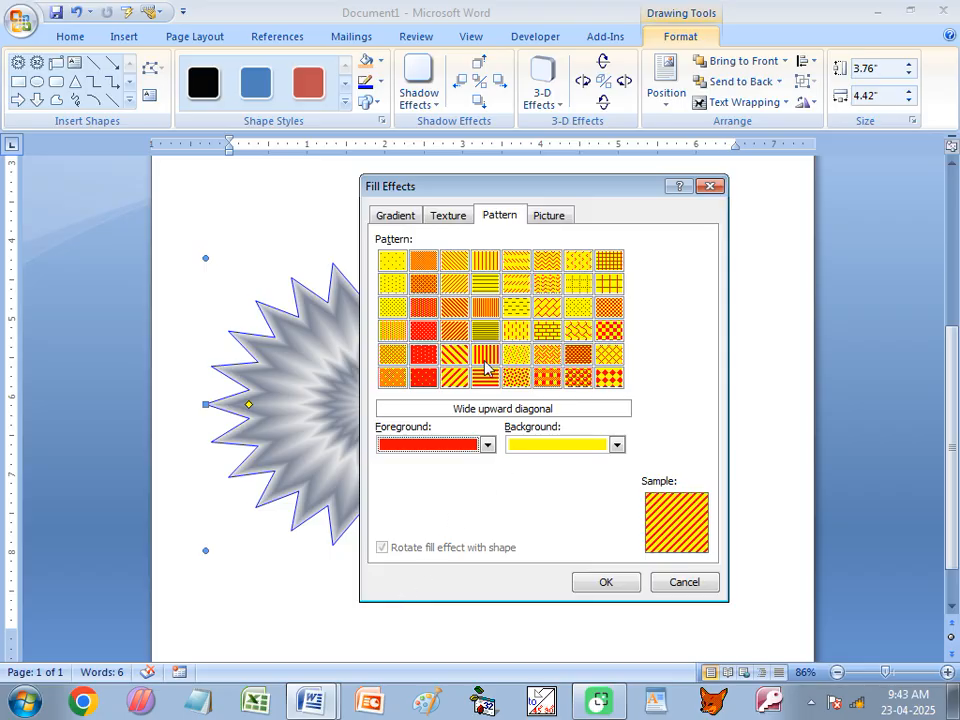
left_click(547, 331)
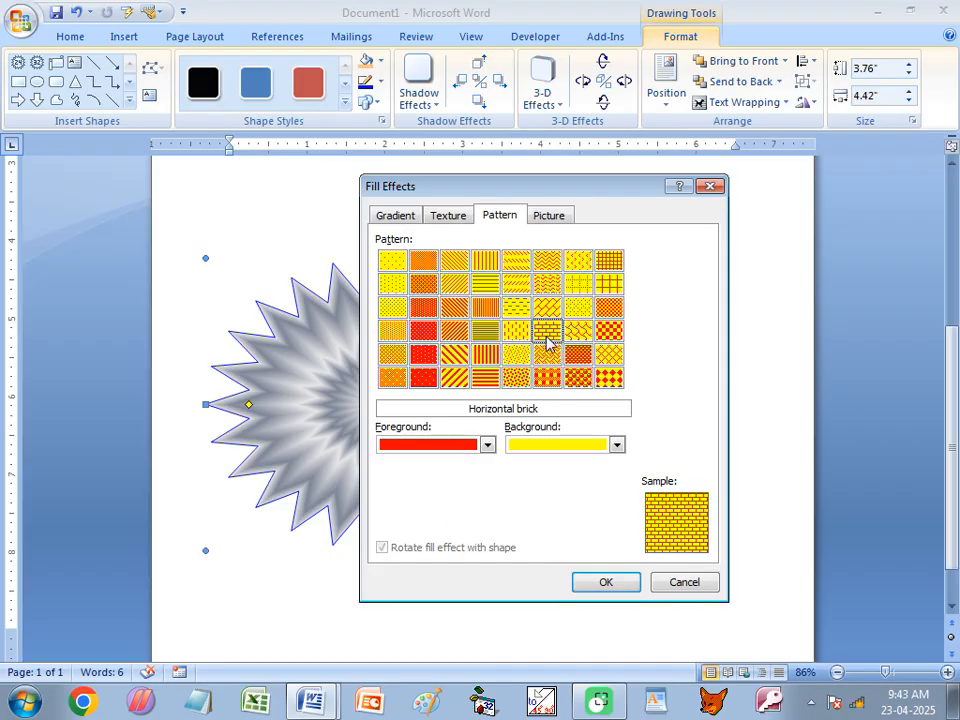
left_click(608, 585)
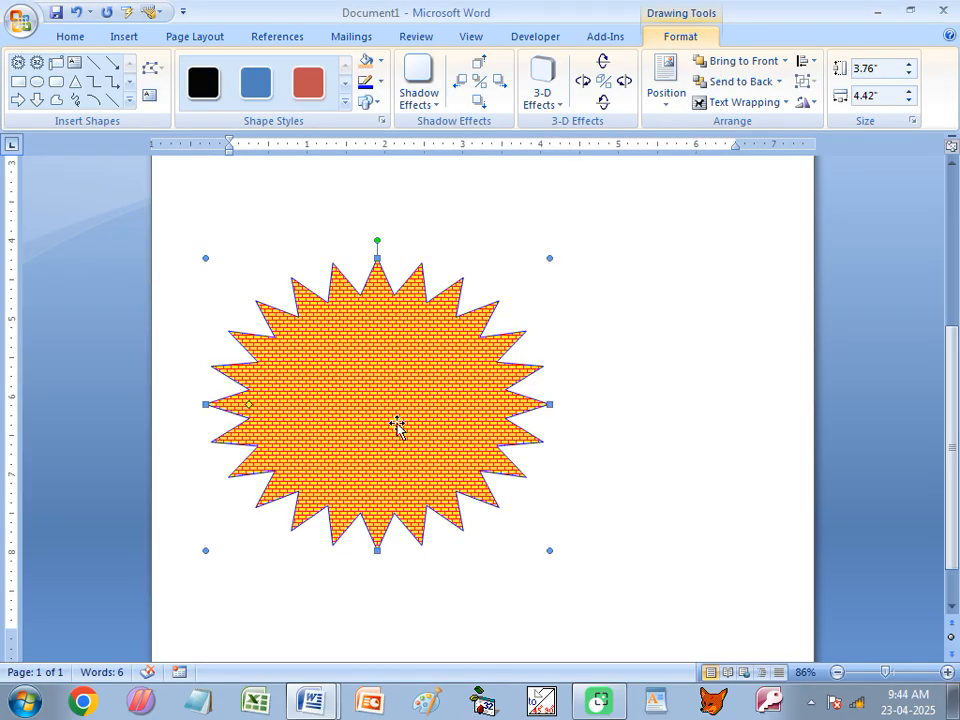
Step: Change the star's pattern fill to Outlined diamond
left_click(374, 62)
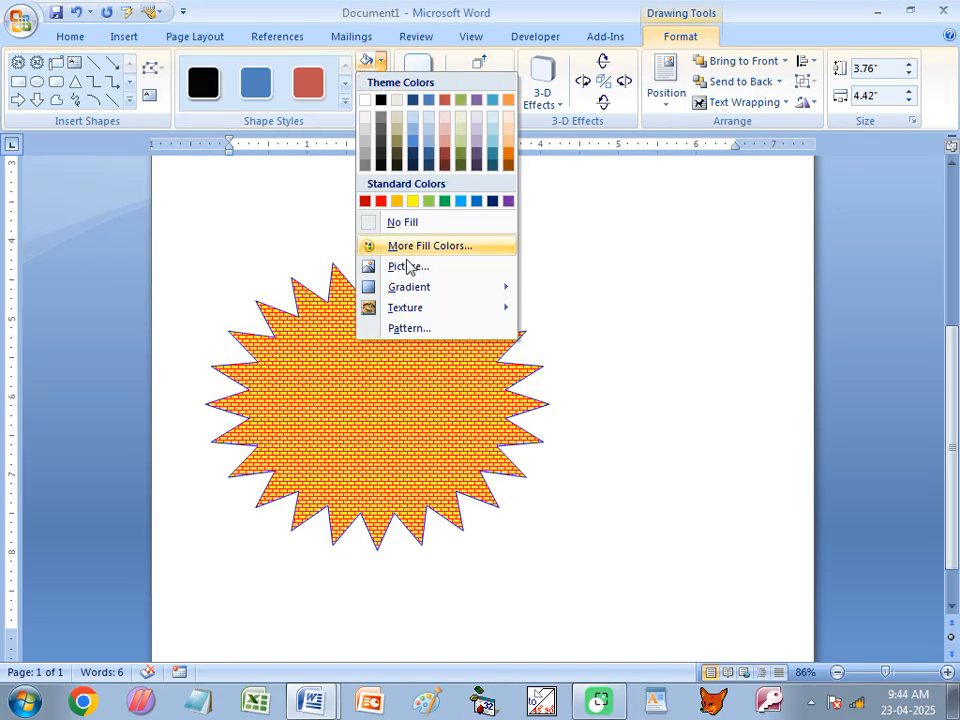
left_click(412, 329)
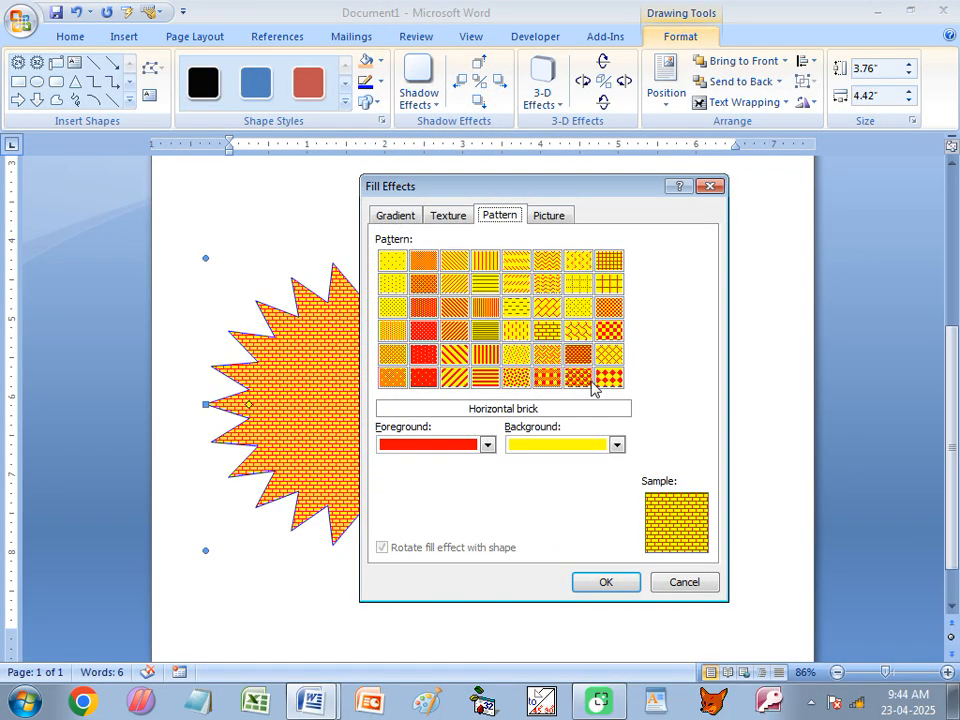
left_click(455, 378)
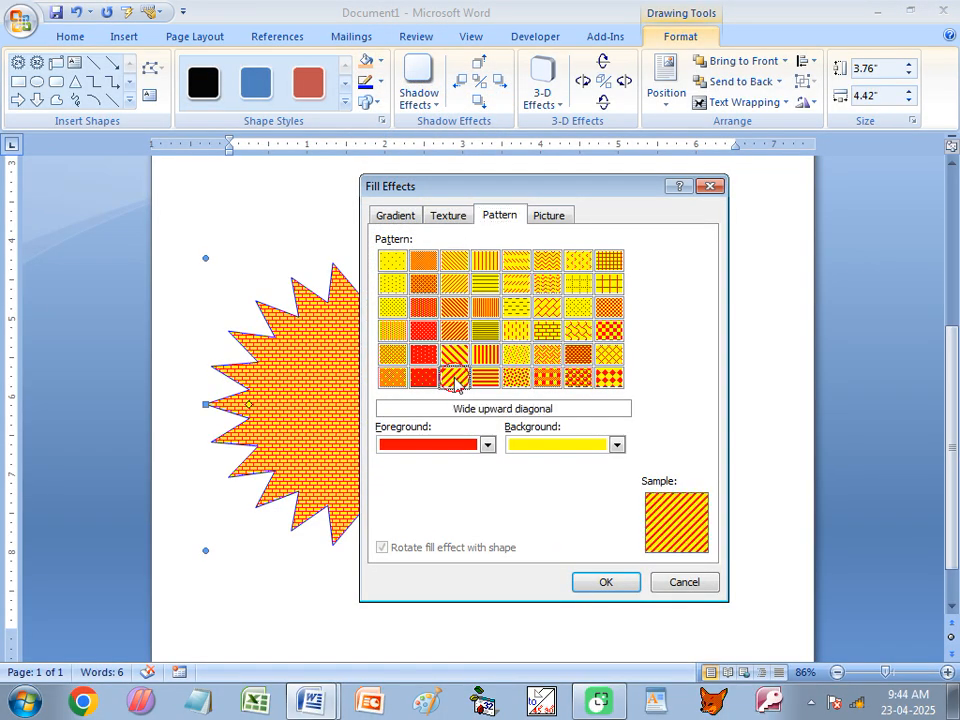
left_click(610, 378)
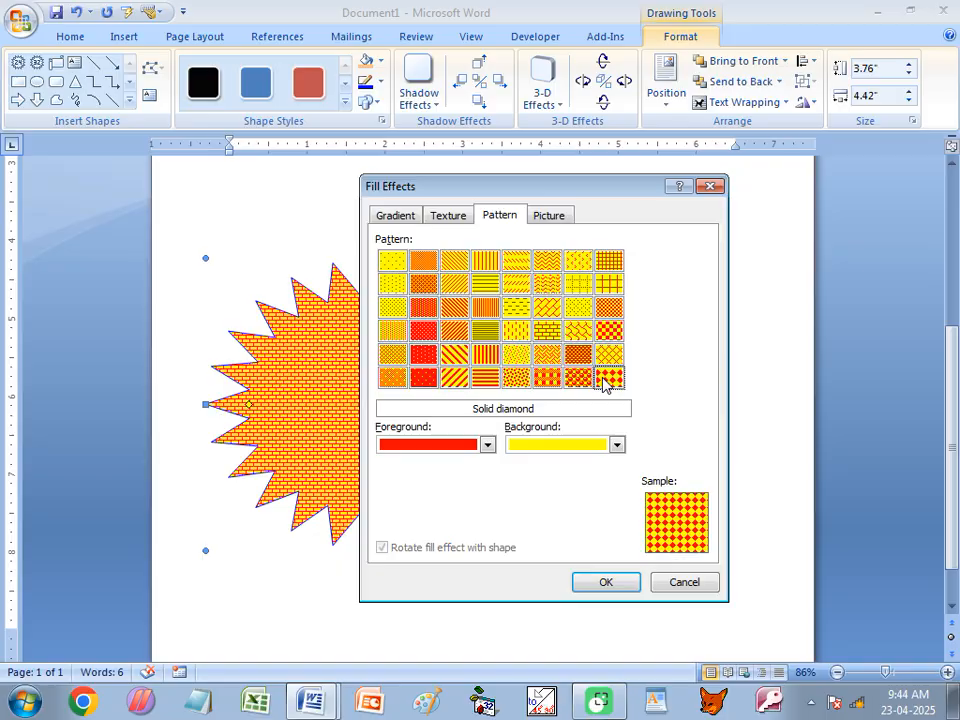
left_click(578, 378)
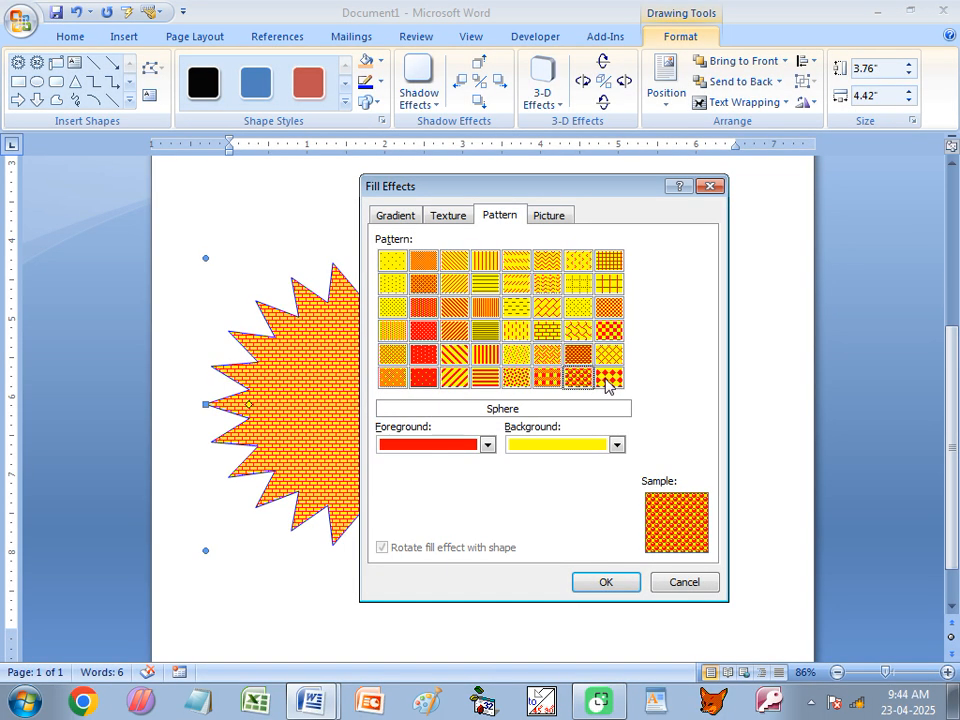
left_click(610, 355)
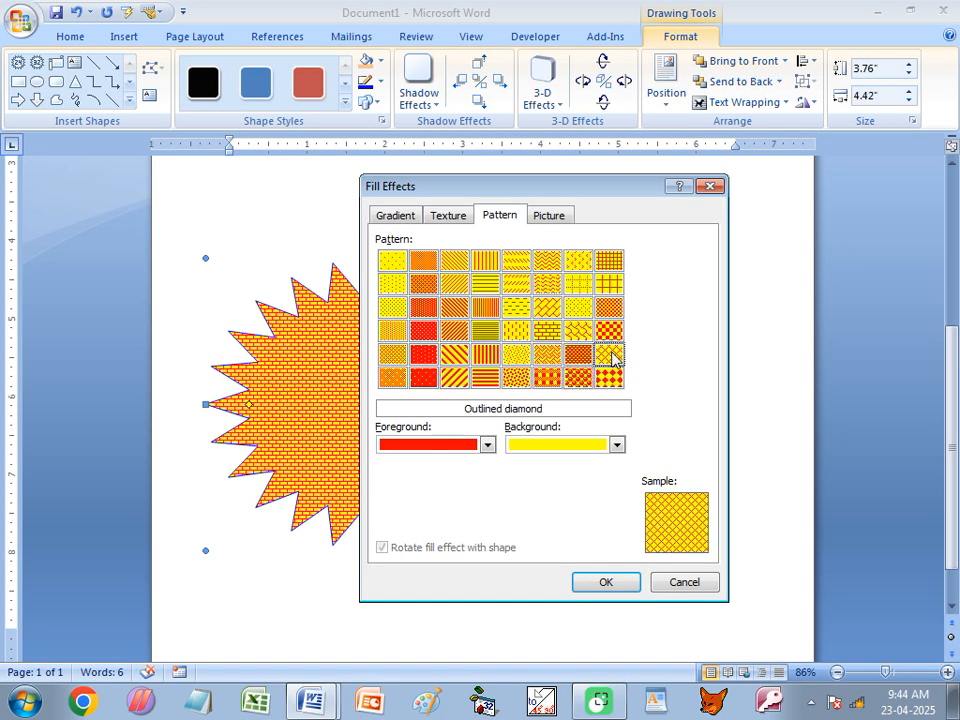
left_click(604, 583)
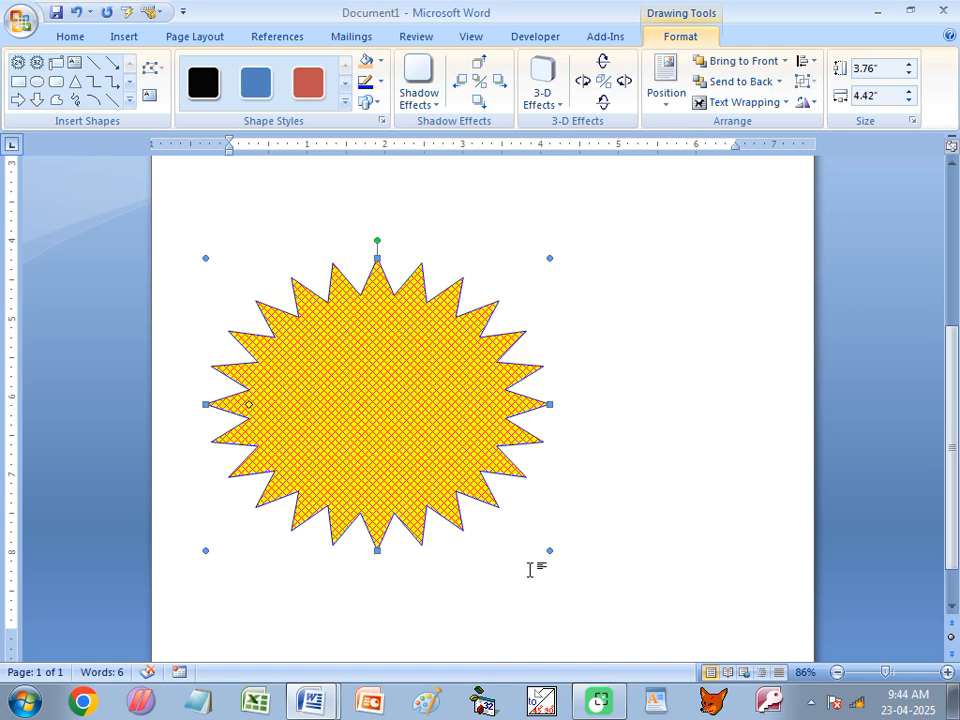
Step: Change the star's pattern fill to Weave
left_click(381, 61)
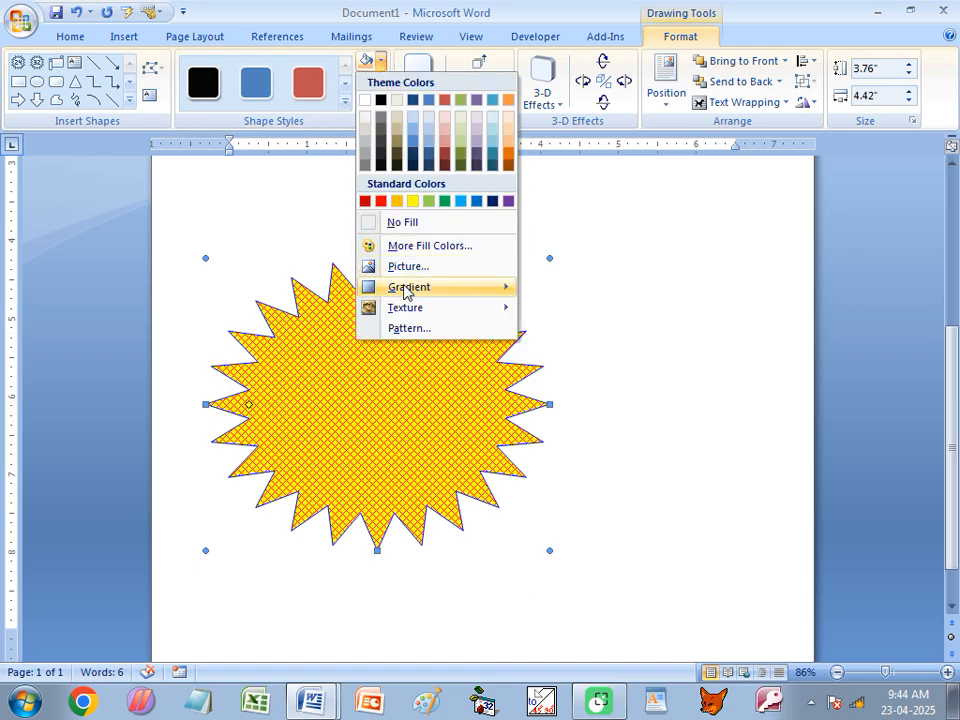
left_click(405, 327)
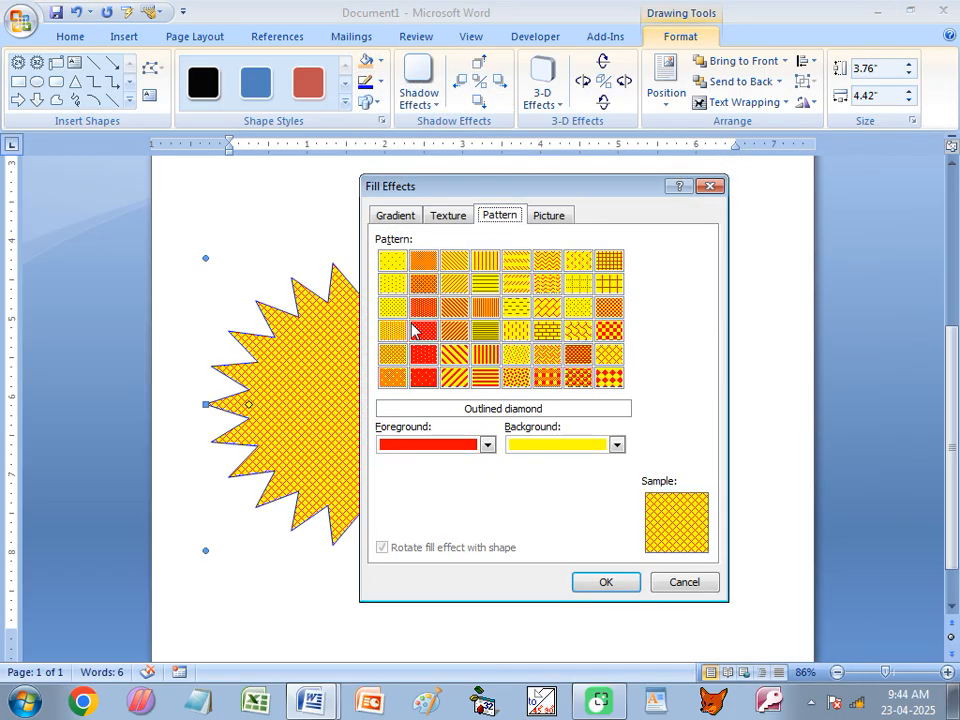
left_click(549, 378)
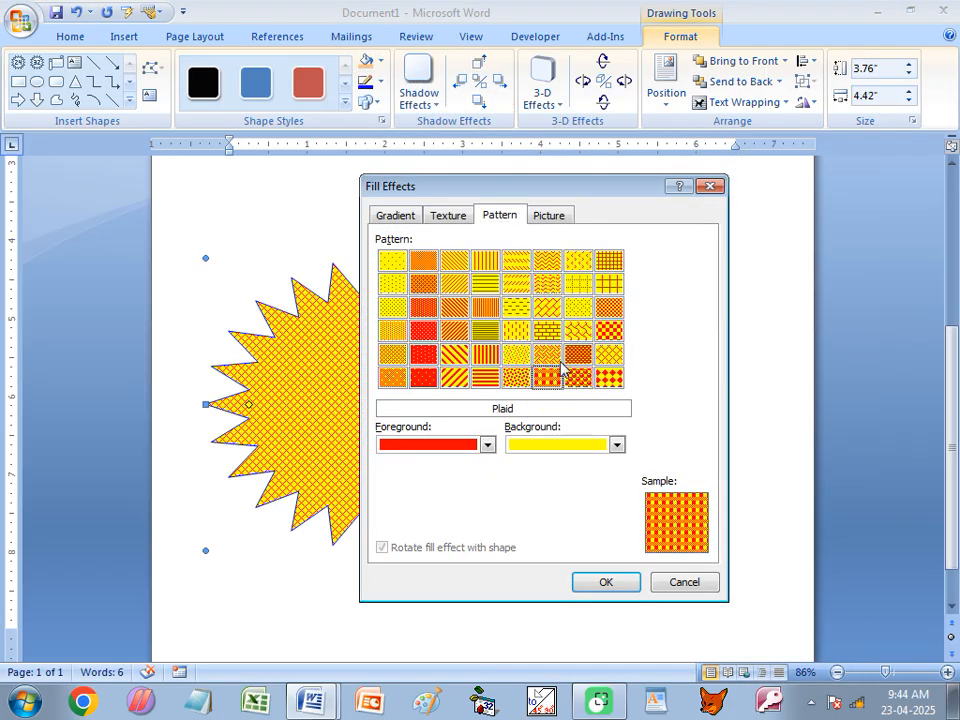
left_click(550, 357)
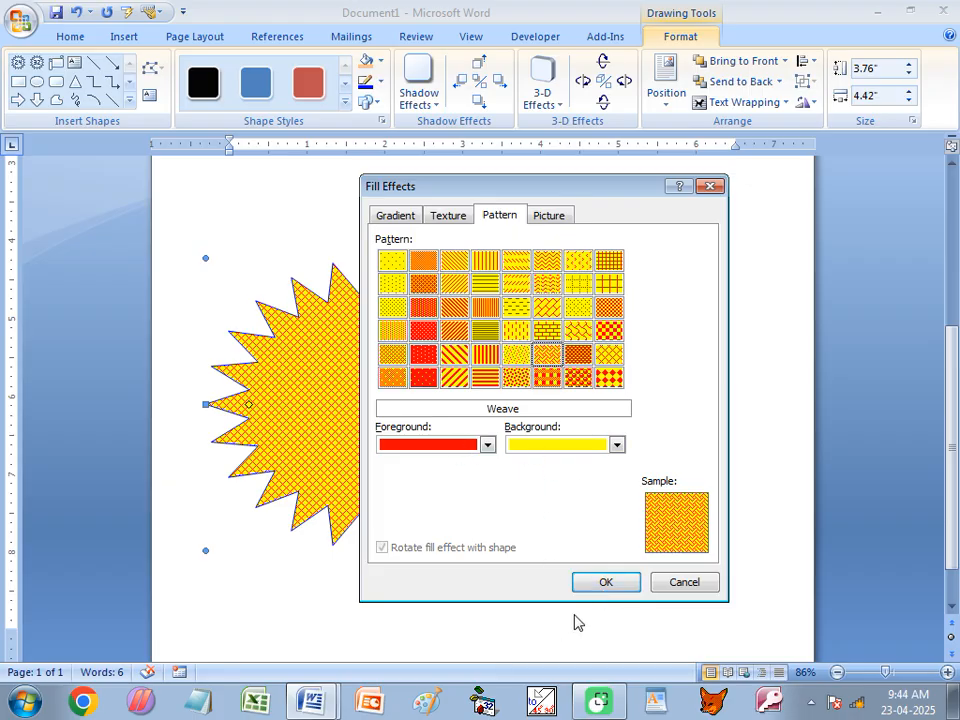
left_click(606, 582)
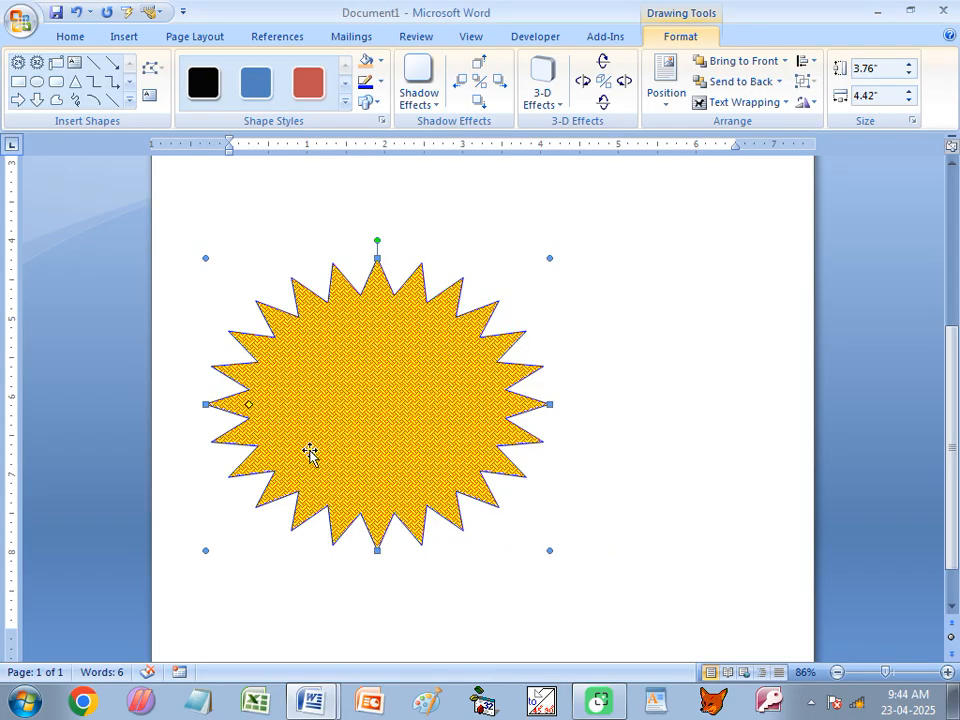
Step: Change the star's pattern fill to Sphere
left_click(380, 61)
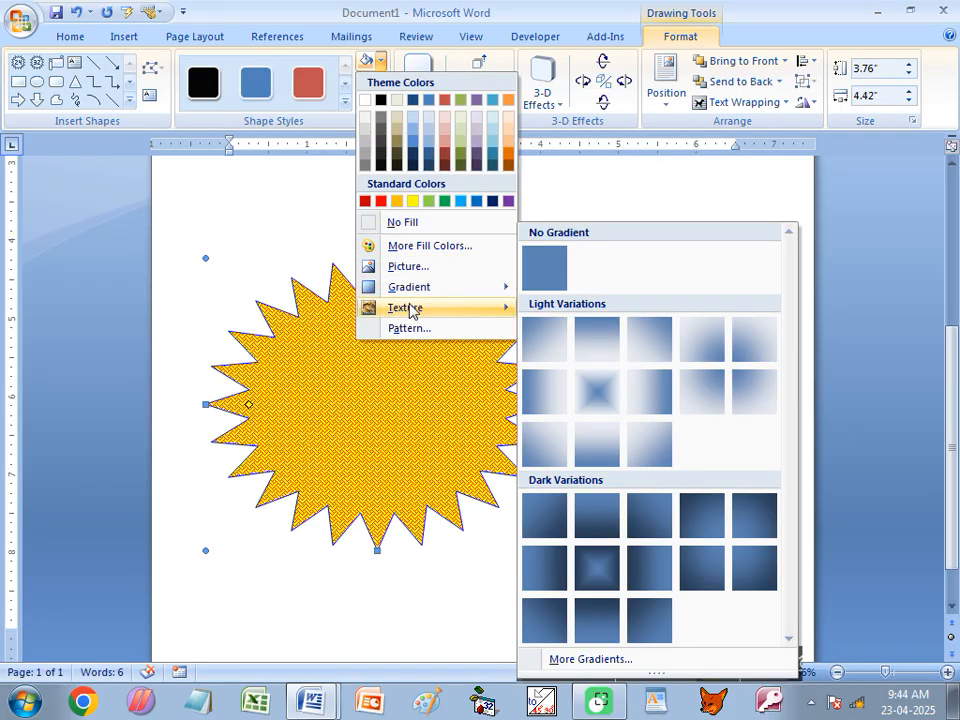
mouse_move(403, 307)
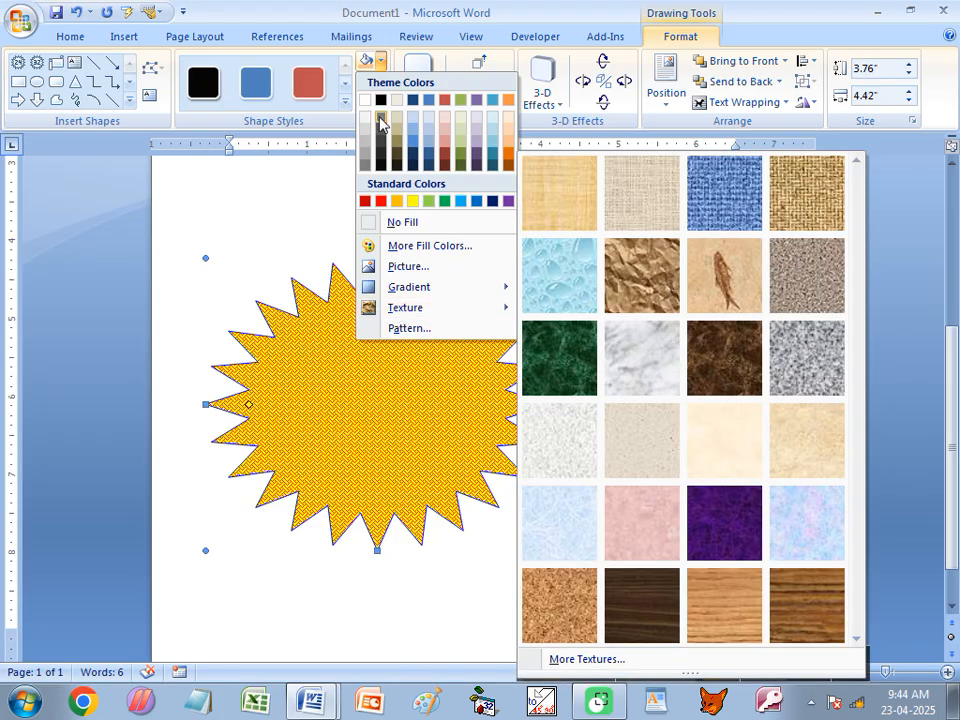
left_click(379, 63)
left_click(379, 63)
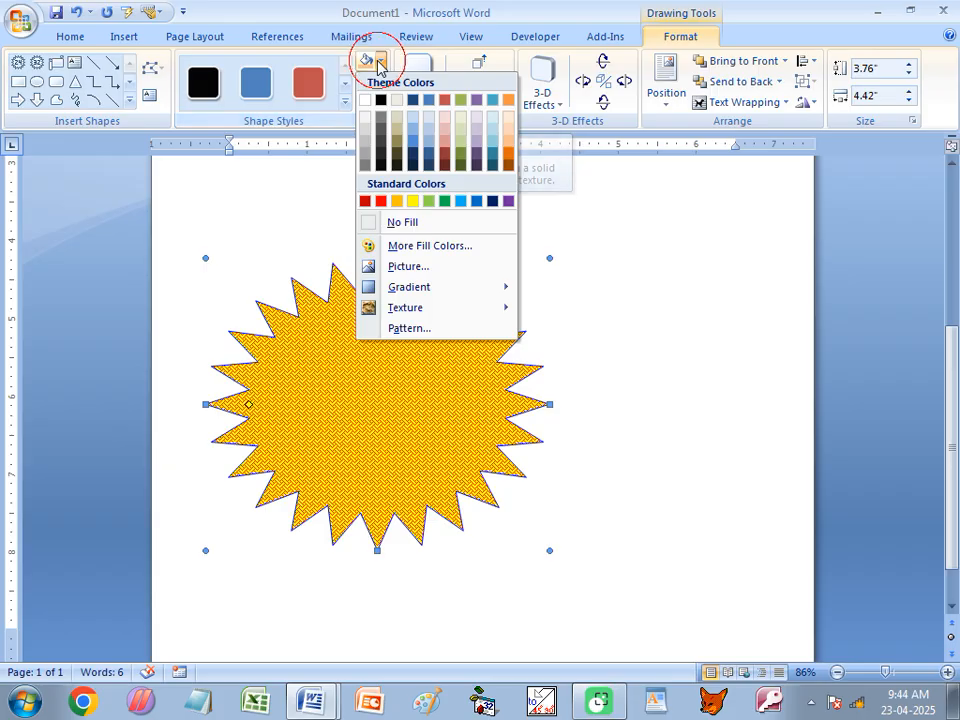
left_click(393, 330)
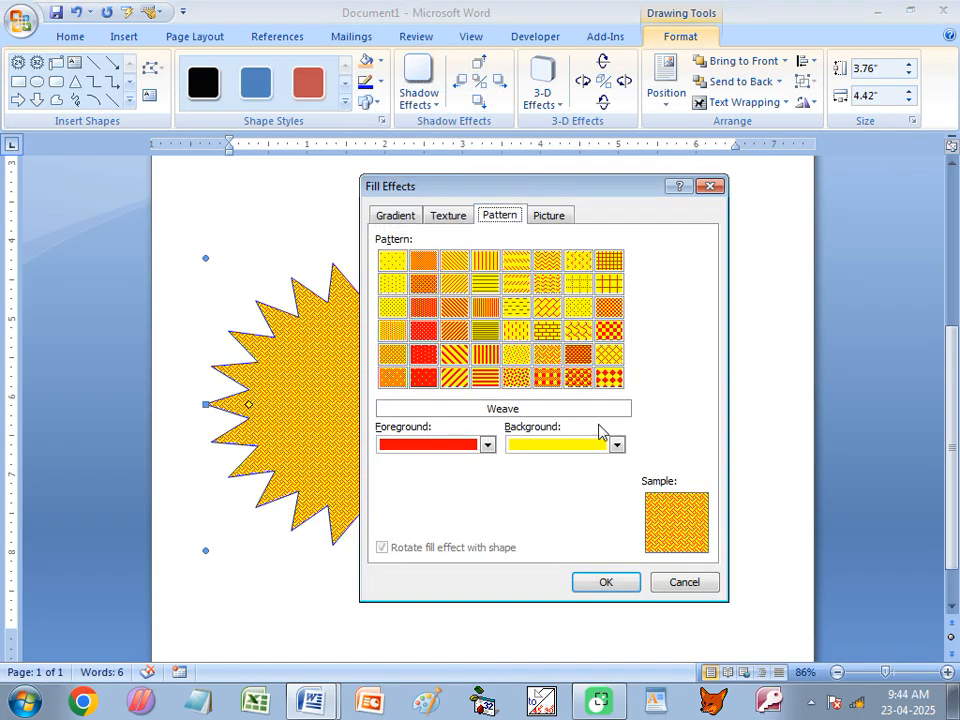
left_click(577, 377)
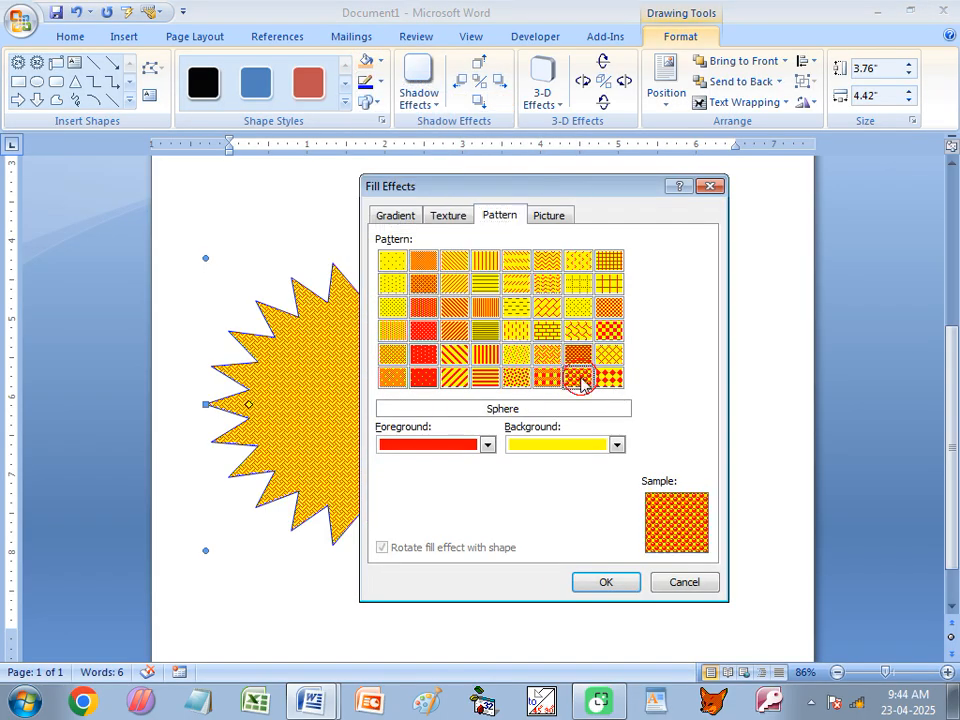
left_click(592, 585)
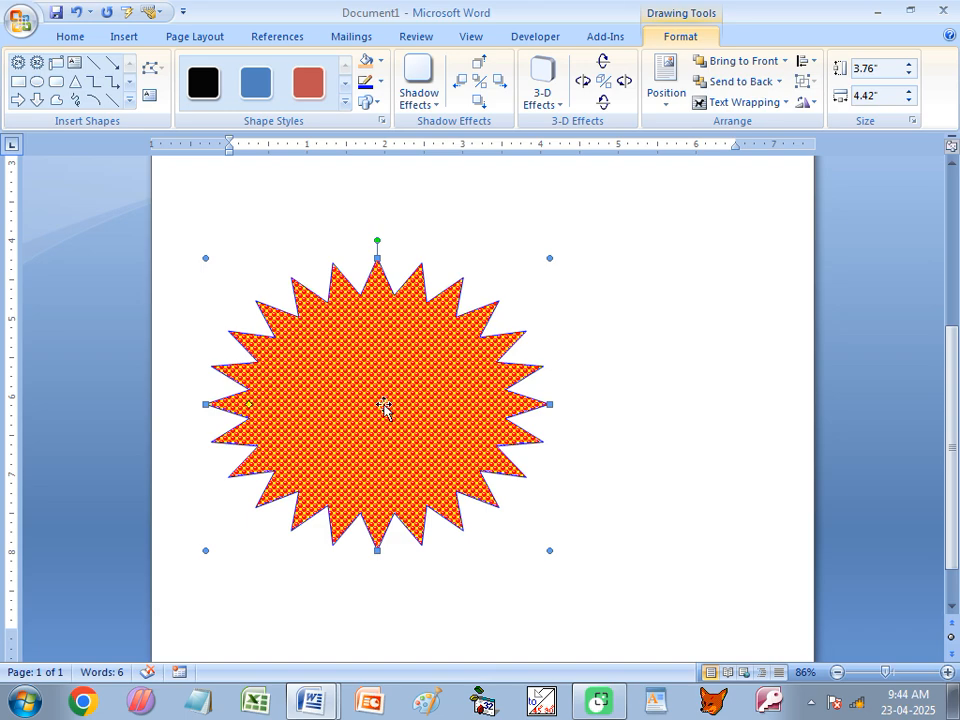
Step: Apply the second large Rotate in Perspective 3-D style to the star and set its 3-D color to a light blue theme shade
left_click(548, 102)
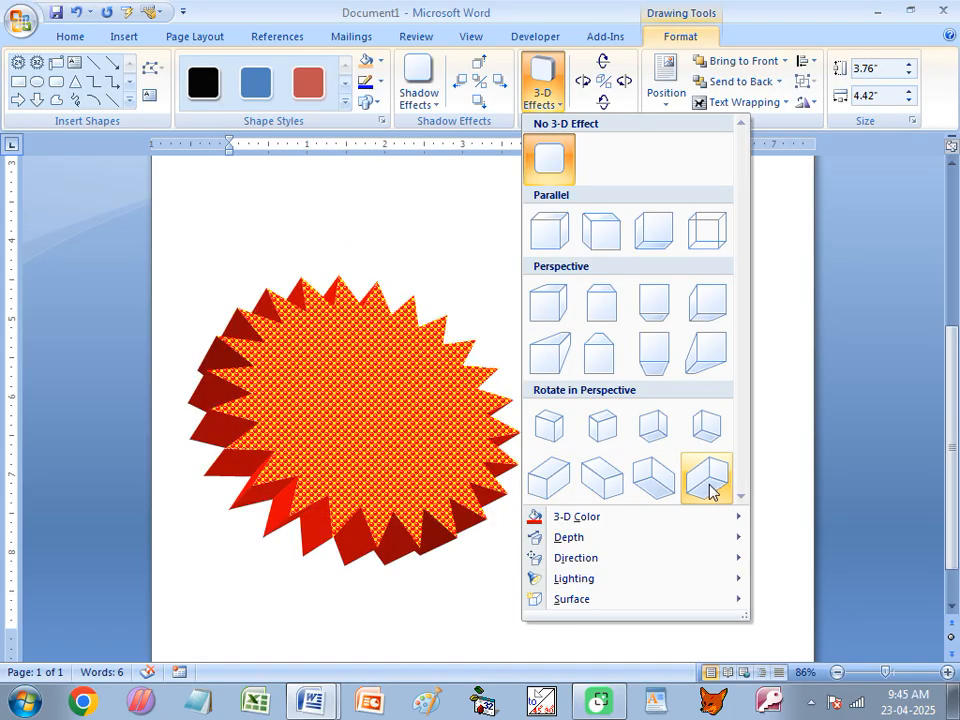
left_click(601, 480)
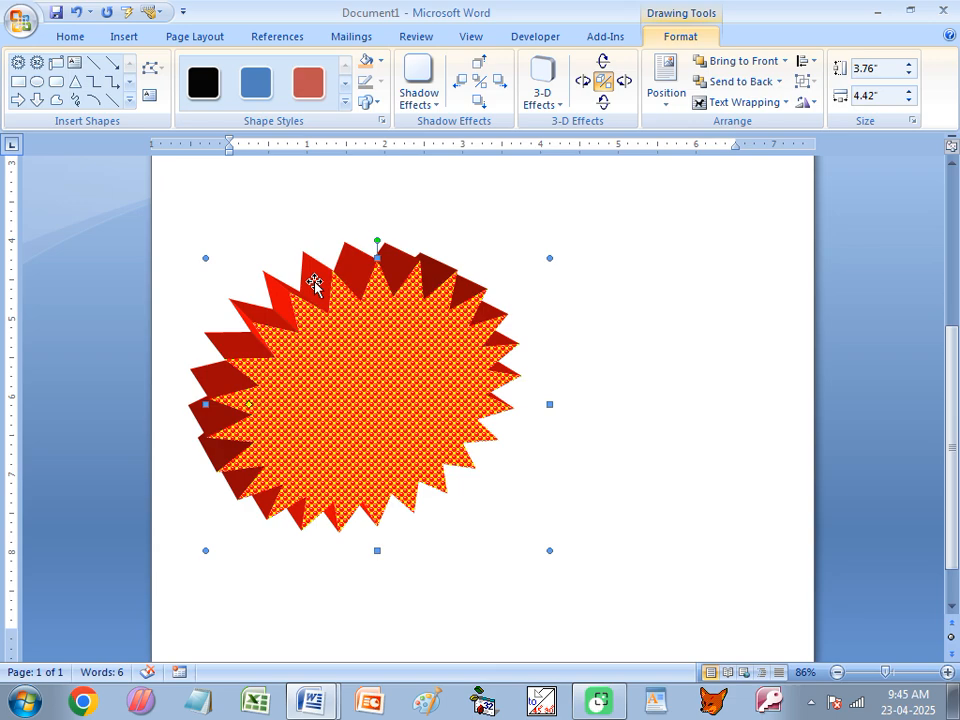
left_click(538, 96)
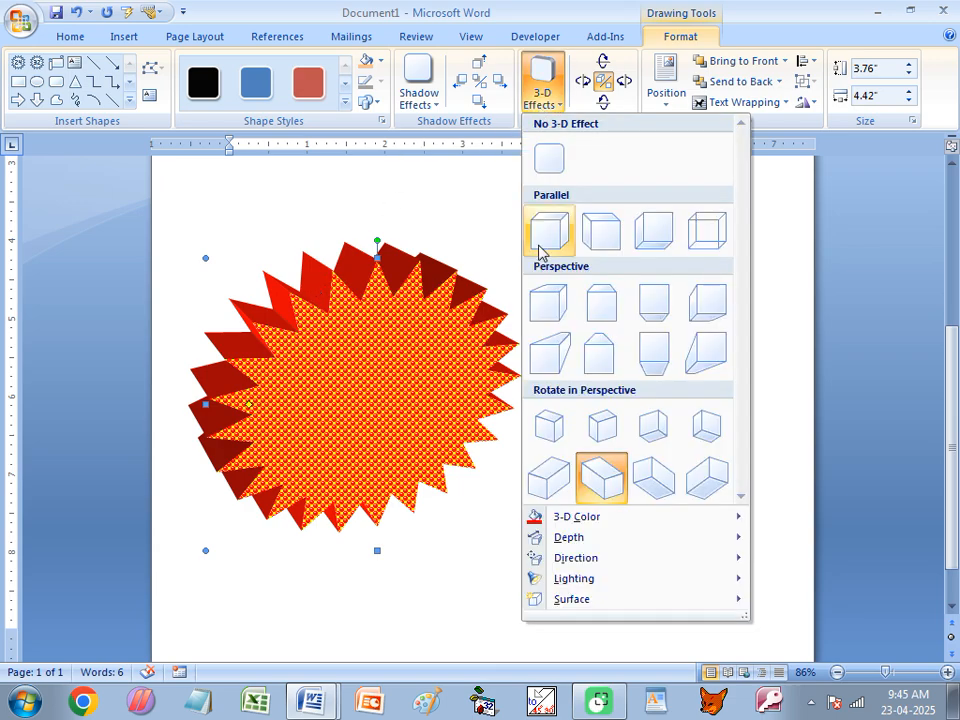
mouse_move(566, 517)
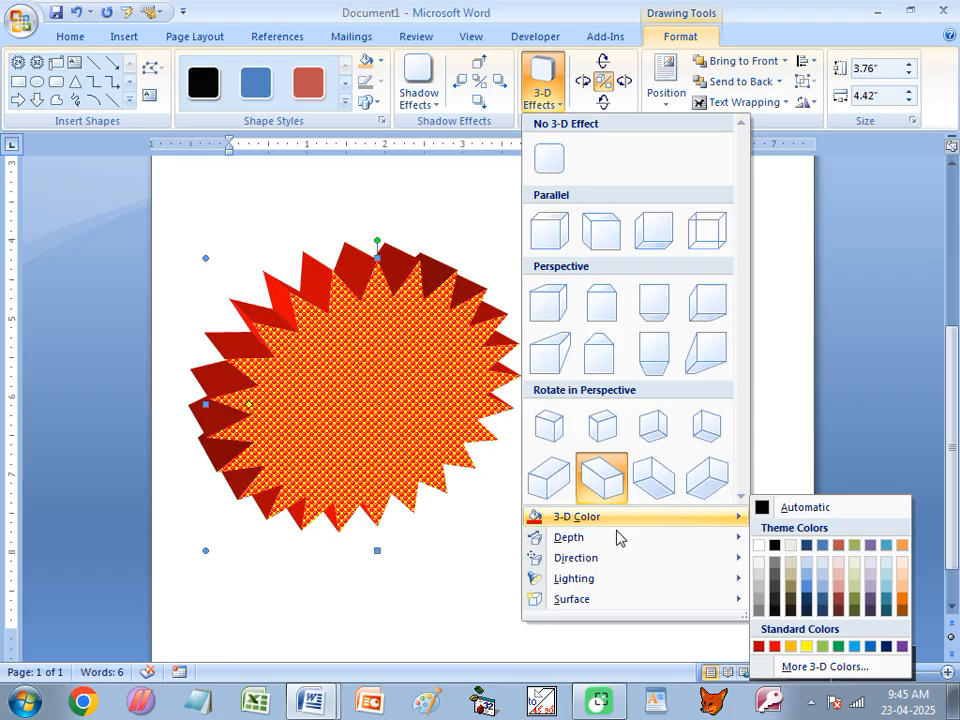
left_click(822, 588)
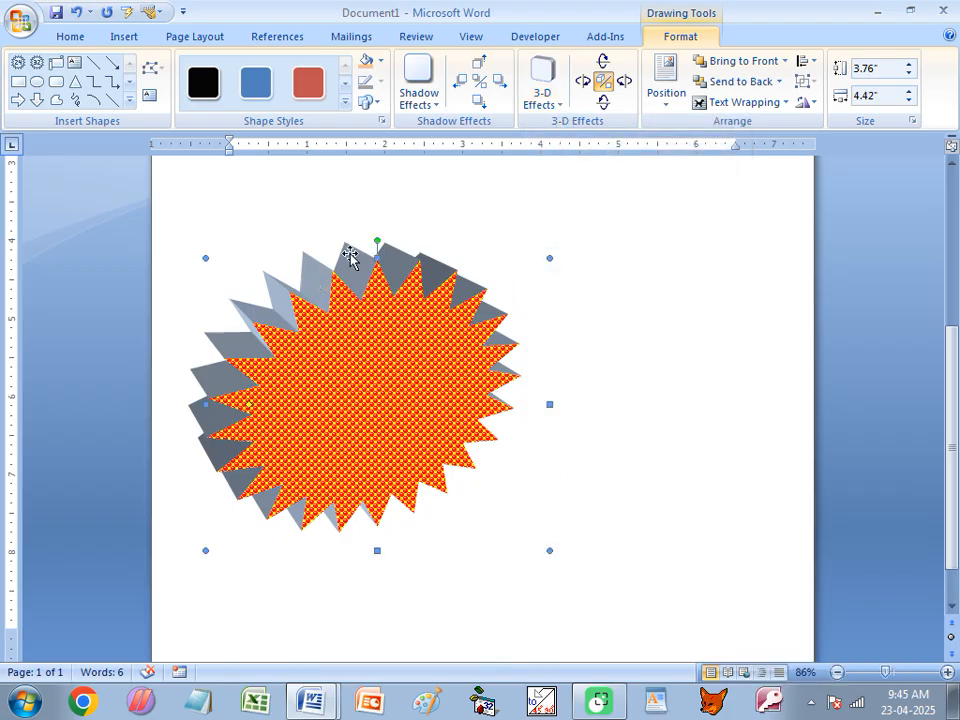
Step: Review the star's available 3-D depth, direction, lighting and surface options
left_click(546, 106)
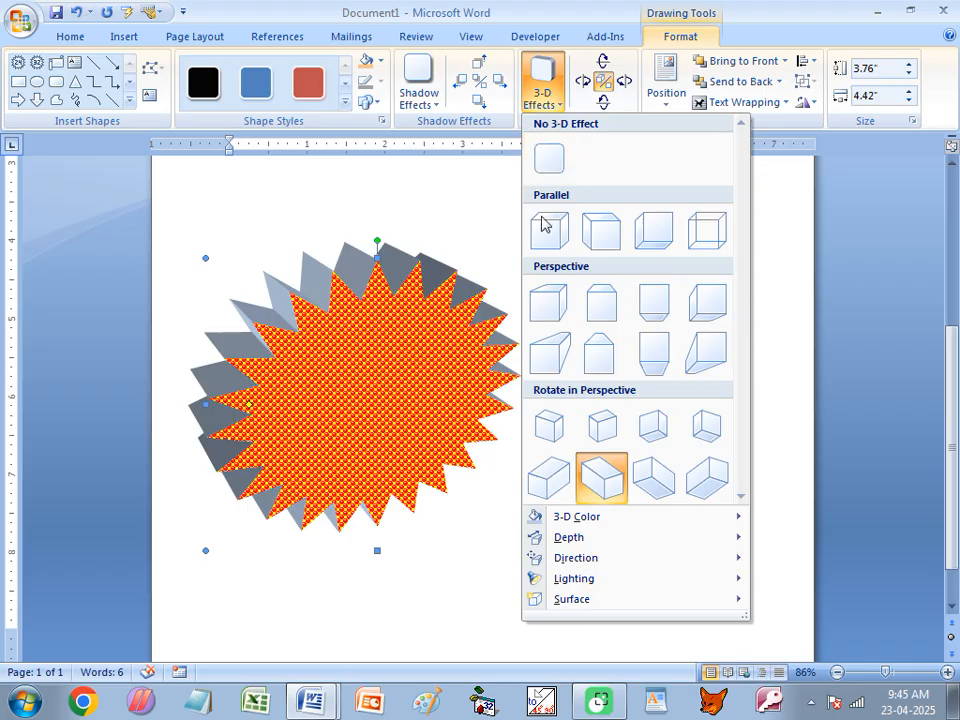
mouse_move(571, 543)
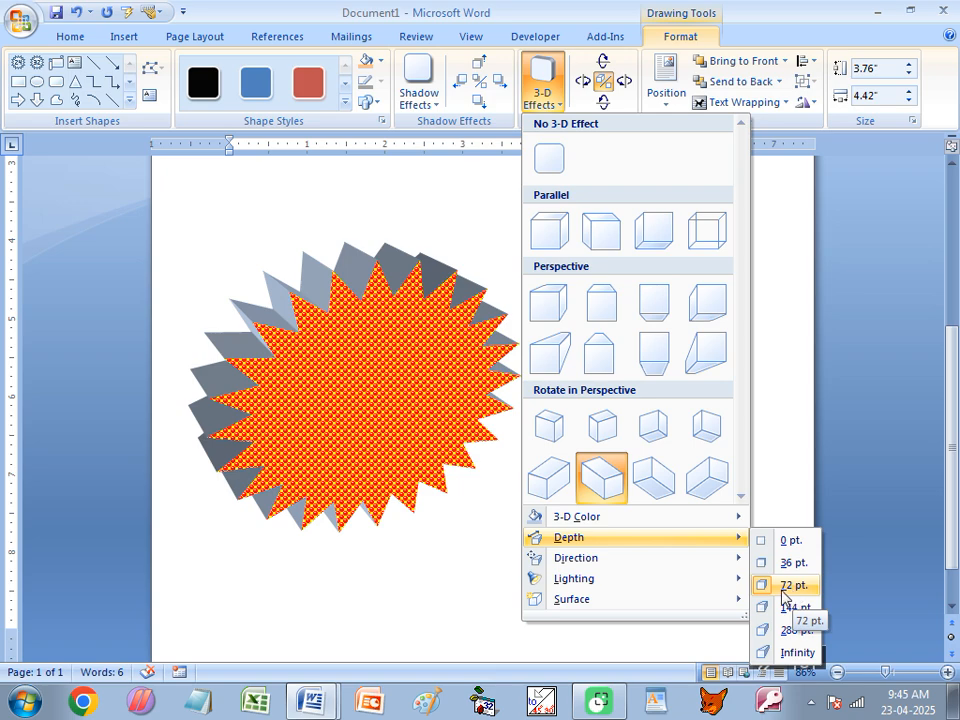
mouse_move(631, 566)
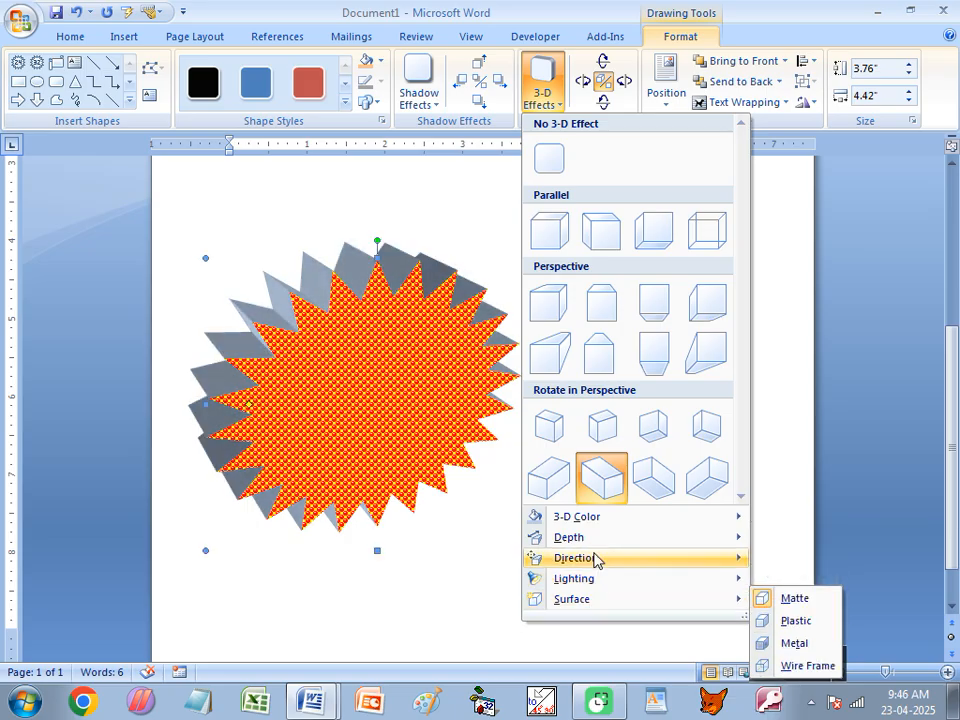
left_click(399, 405)
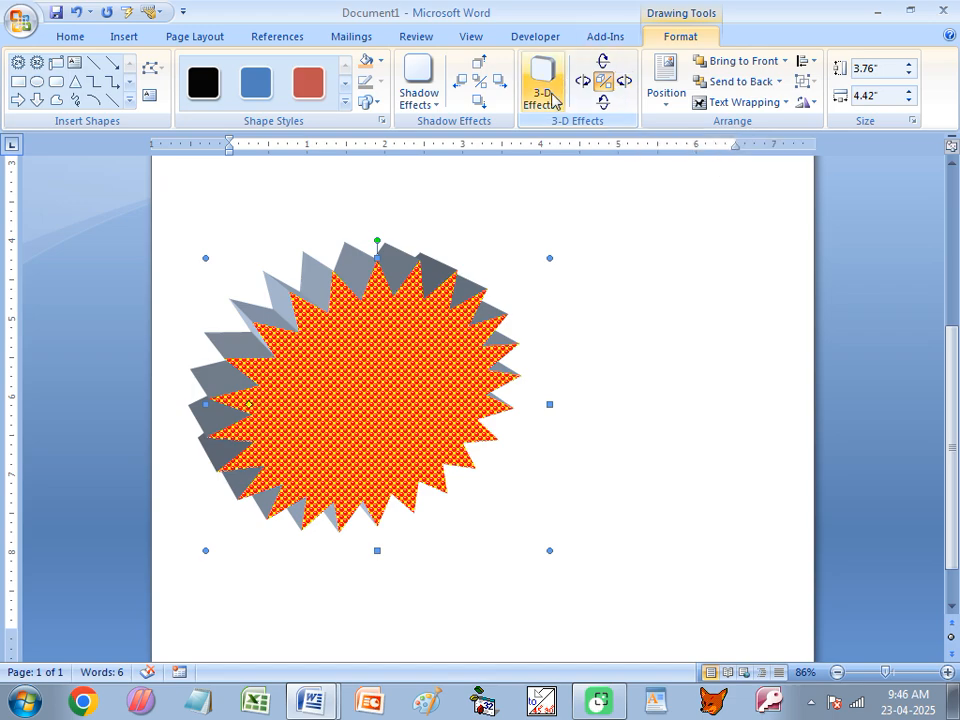
Step: Move the star slightly down and to the right on the page, and tilt its 3-D effect right by several increments
left_click_drag(360, 343, 385, 353)
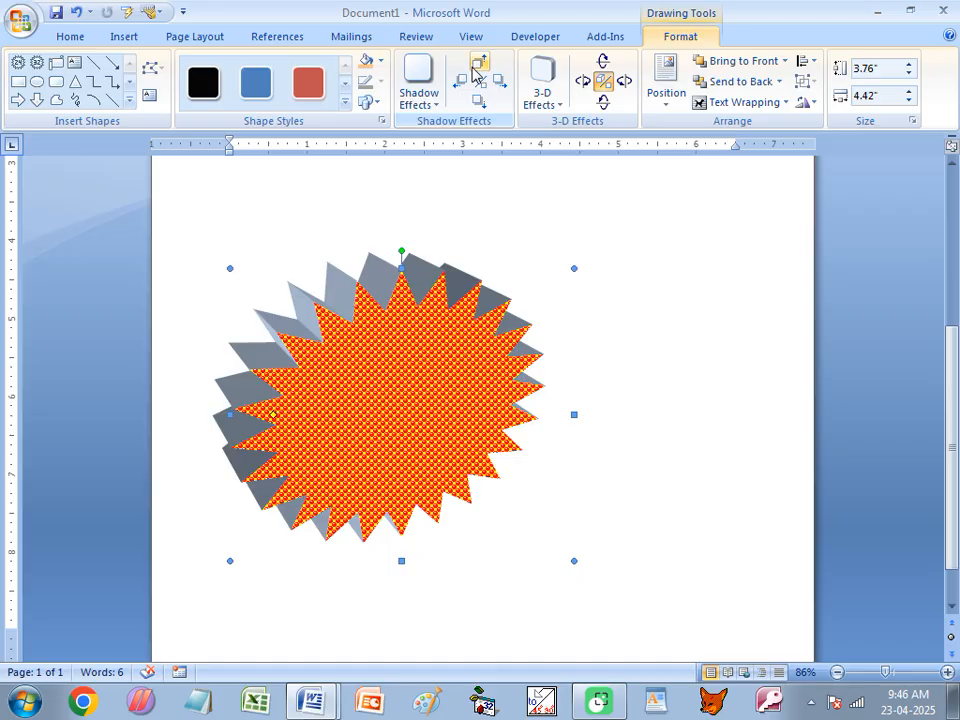
left_click(624, 82)
left_click(626, 83)
left_click(626, 83)
left_click(626, 83)
left_click(626, 83)
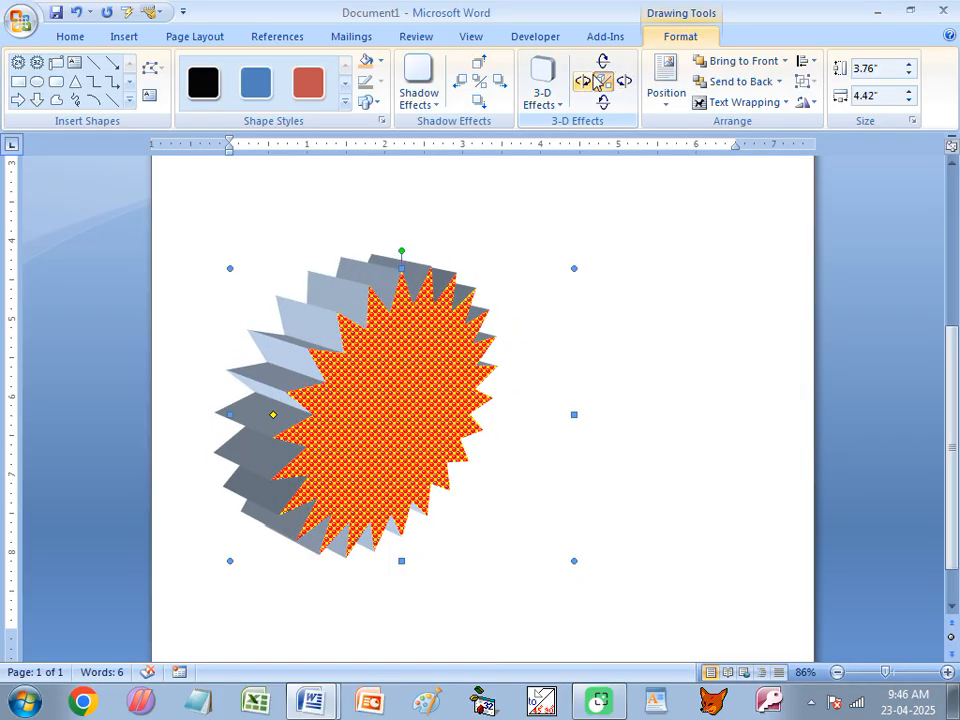
Step: Tilt the star's 3-D effect back to the left by several increments
left_click(590, 78)
left_click(583, 81)
left_click(583, 81)
left_click(583, 81)
left_click(583, 81)
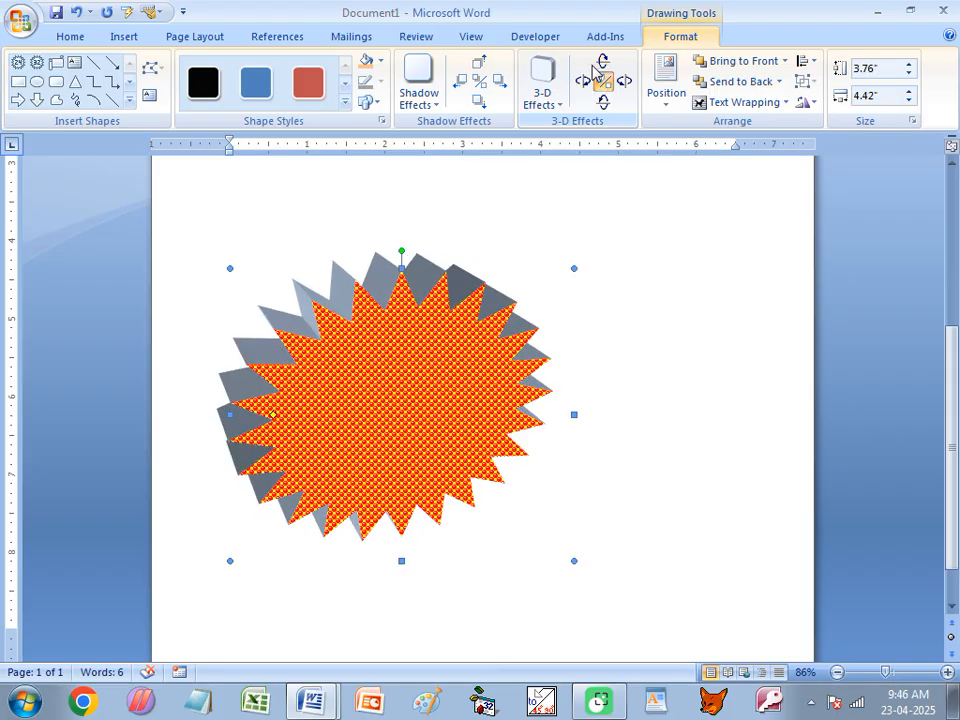
Step: Tilt the star's 3-D effect up by several increments so its depth extends below the face
left_click(602, 60)
left_click(602, 60)
left_click(602, 60)
left_click(602, 60)
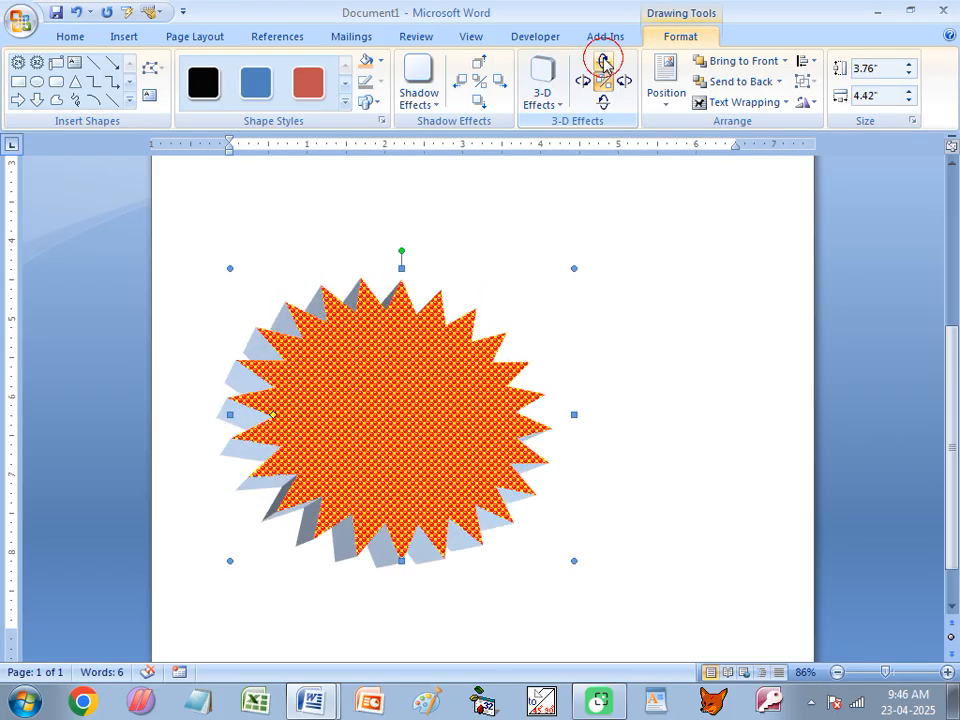
left_click(602, 60)
left_click(602, 62)
Step: Tilt the star's 3-D effect further left by five increments
left_click(583, 81)
left_click(583, 81)
left_click(583, 81)
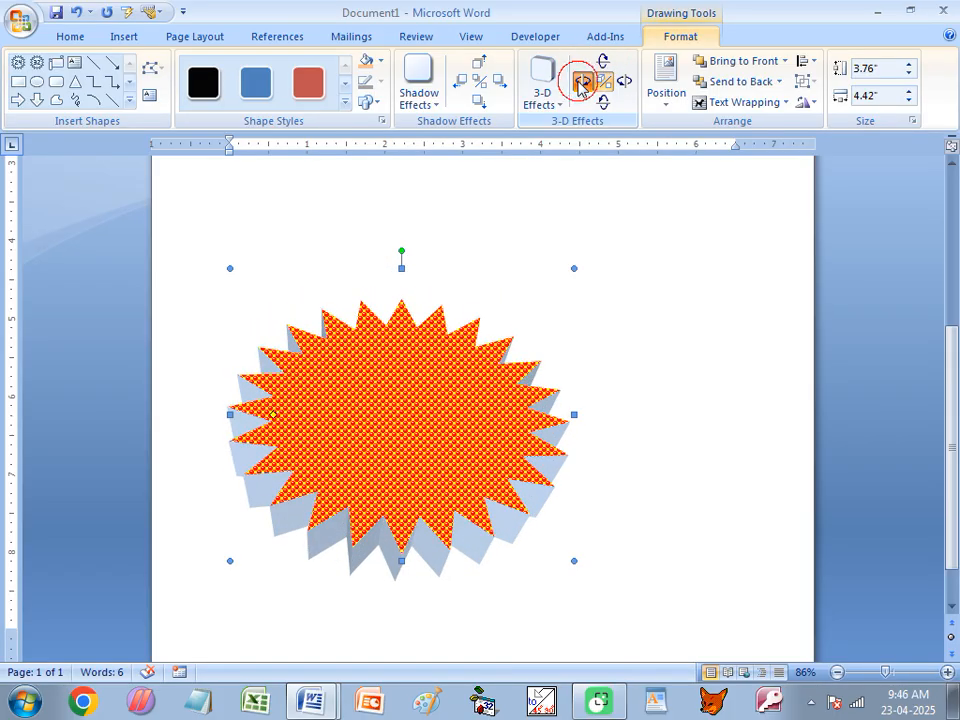
left_click(583, 81)
left_click(583, 81)
Step: Tilt the star's 3-D effect down by five increments so its depth extends above the face
left_click(601, 104)
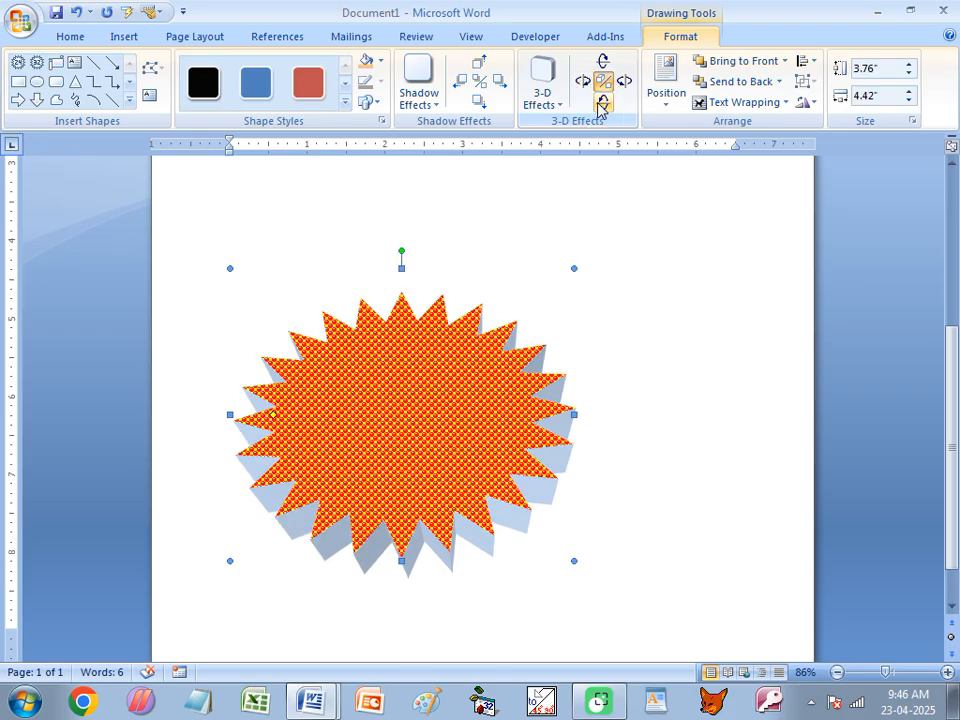
left_click(601, 104)
left_click(601, 104)
left_click(601, 104)
left_click(601, 104)
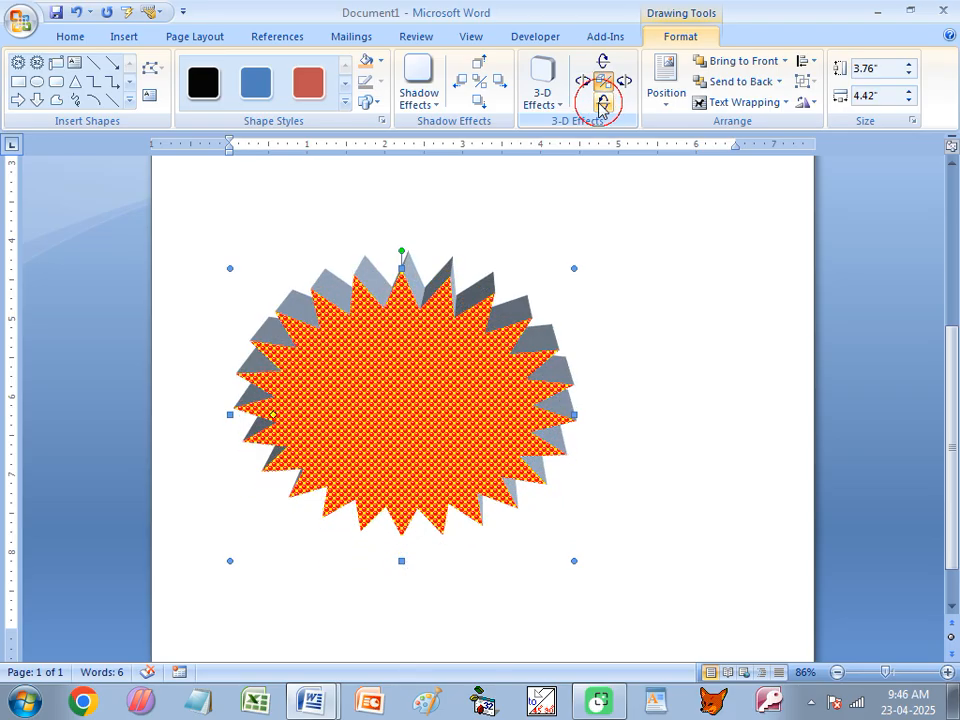
Step: Tilt the star's 3-D effect right by four increments
left_click(624, 84)
left_click(624, 84)
left_click(624, 84)
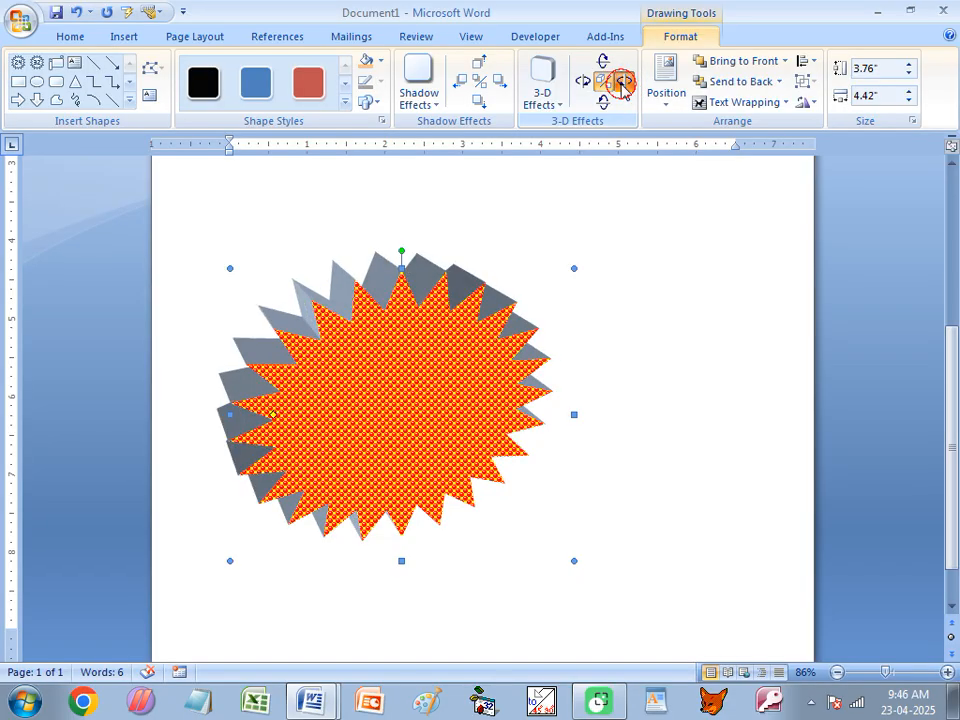
left_click(624, 84)
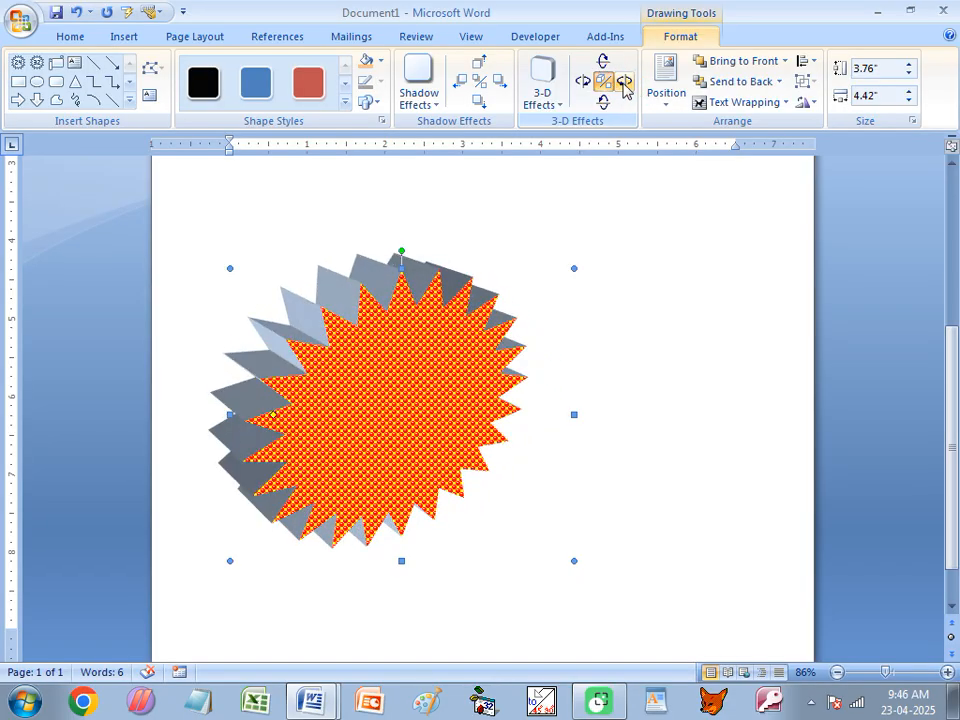
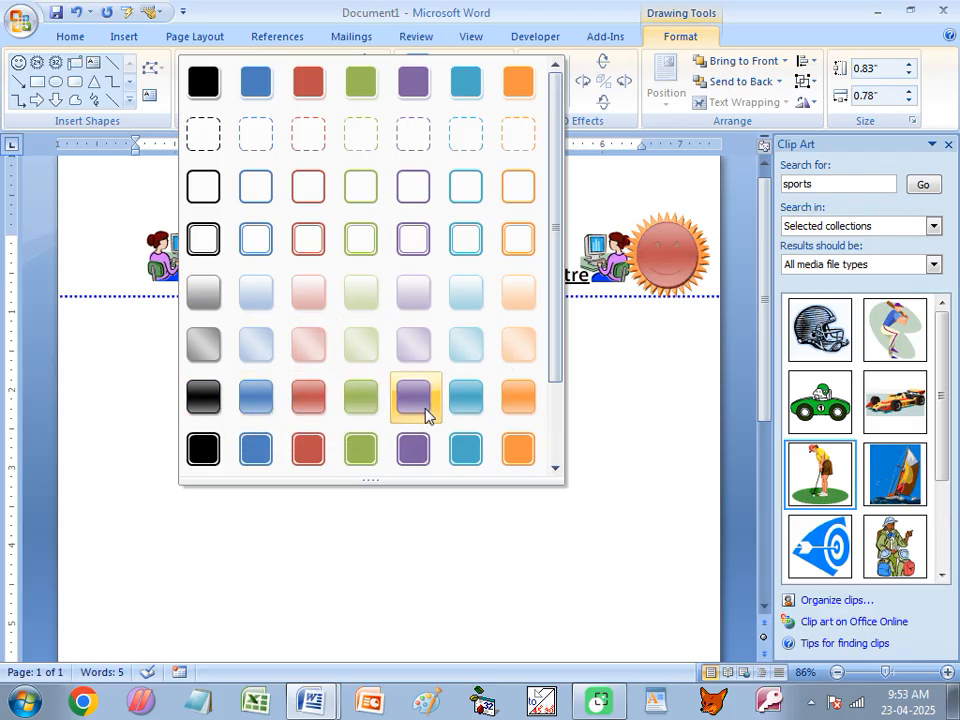
Step: Apply the light orange diagonal gradient style to the smiley face and move the sun below the dotted header line, near the right margin
left_click(511, 354)
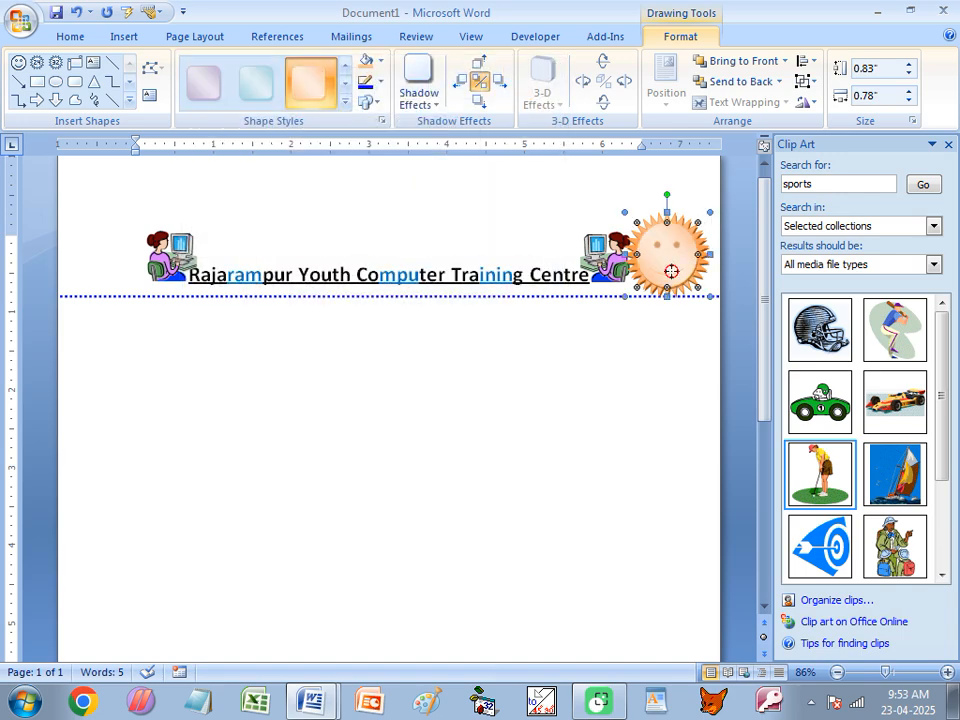
left_click_drag(671, 271, 151, 385)
left_click(189, 433)
left_click(147, 388)
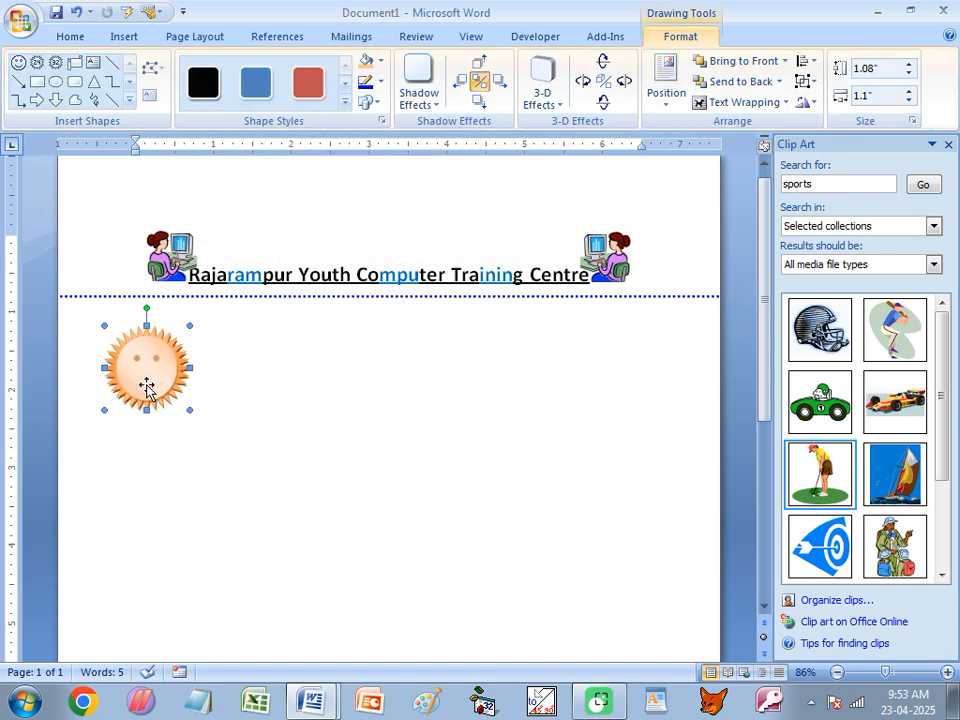
left_click_drag(154, 379, 597, 381)
left_click(471, 443)
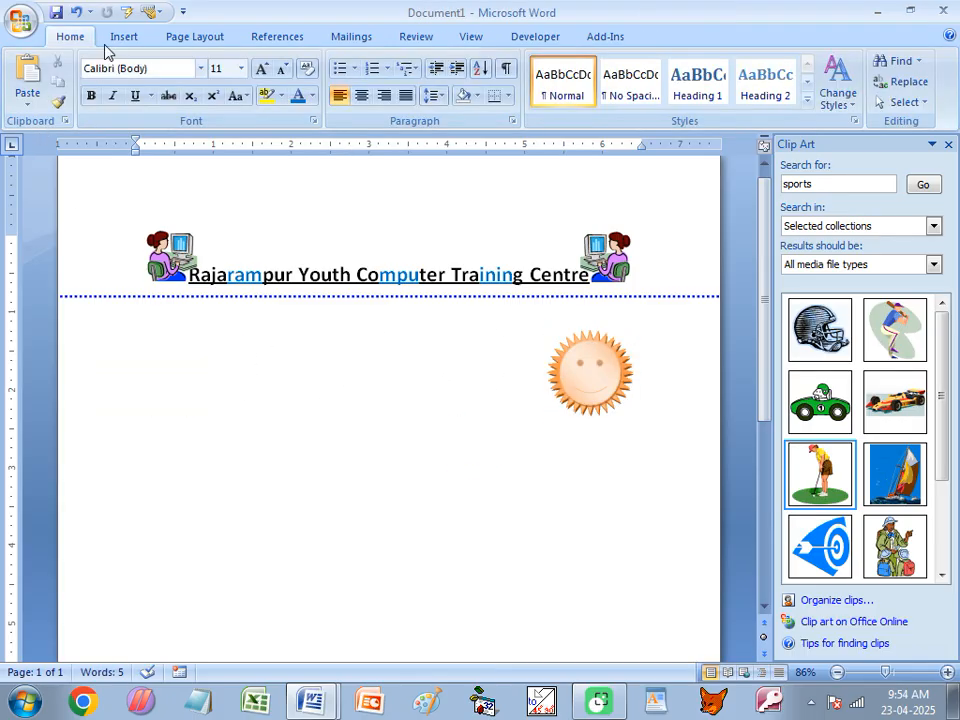
Step: Draw a rounded rectangle about 2.95" high and 2.39" wide as the house body below the header
left_click(124, 36)
left_click(245, 106)
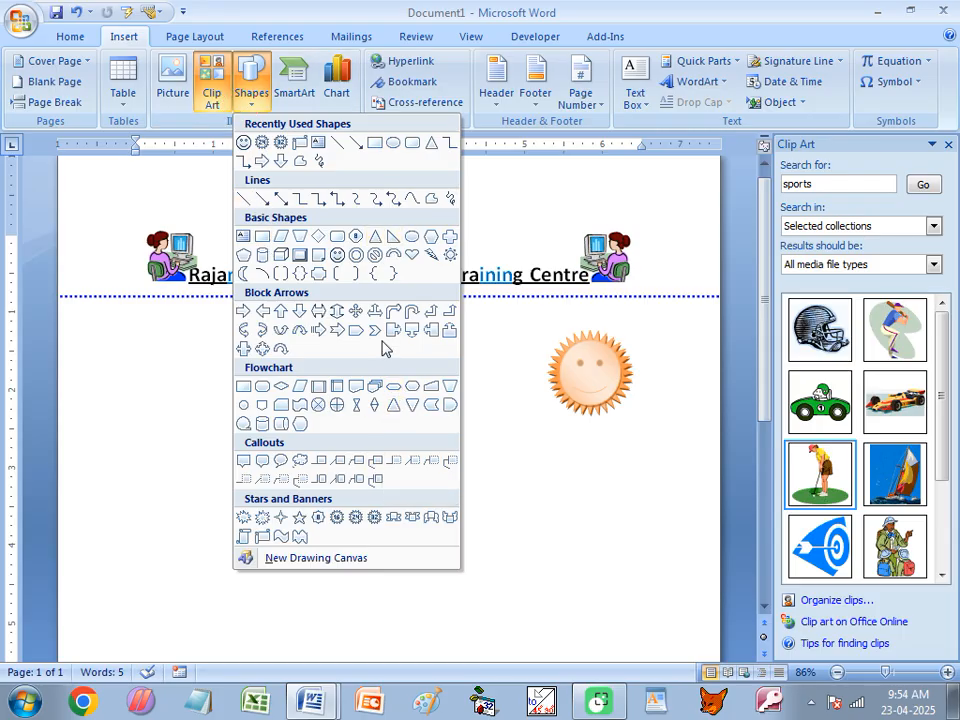
left_click(410, 145)
mouse_move(249, 373)
left_mouse_down()
mouse_move(310, 512)
mouse_move(443, 585)
mouse_move(435, 602)
left_mouse_up()
left_click_drag(376, 485, 378, 600)
Step: Draw an isosceles triangle about 1.68" high and 3.89" wide and place it over the body's upper edge as the roof
left_click(93, 83)
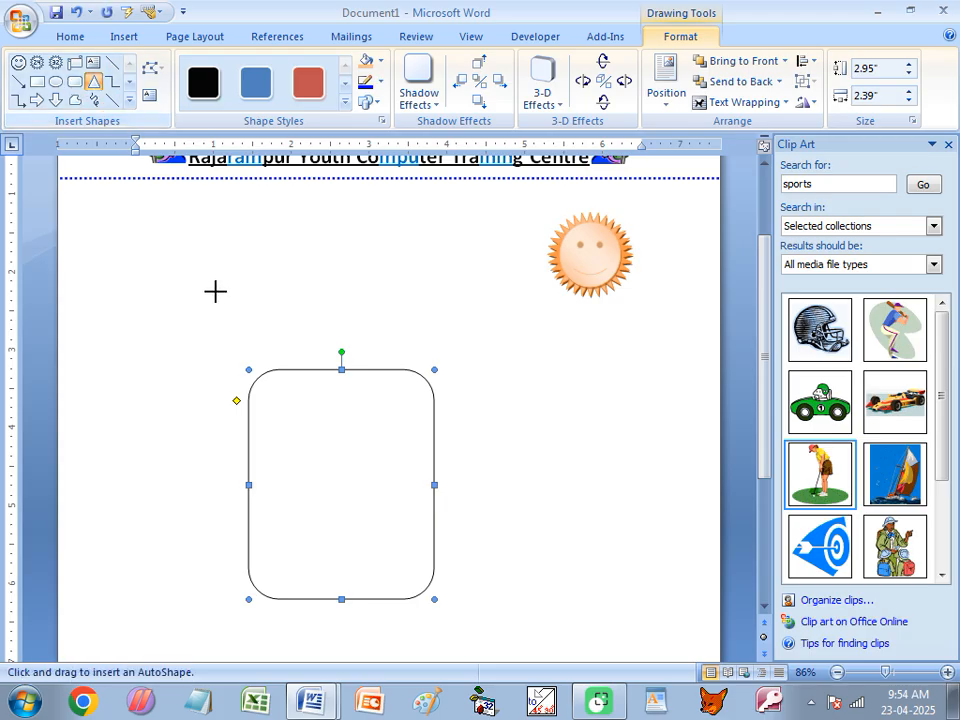
left_click_drag(194, 253, 494, 382)
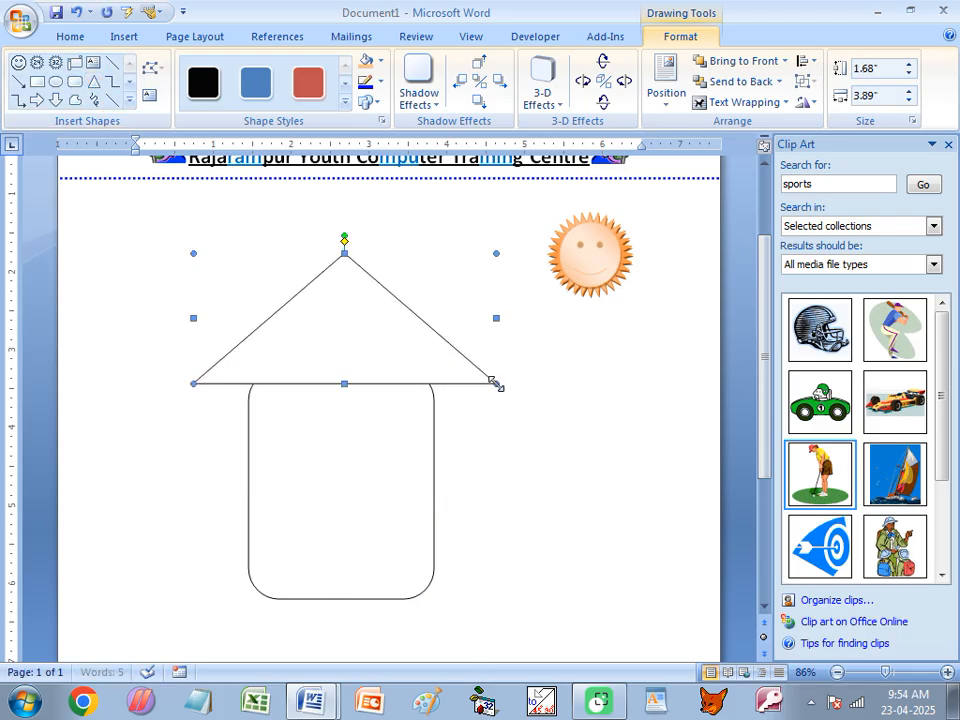
left_click_drag(400, 363, 394, 396)
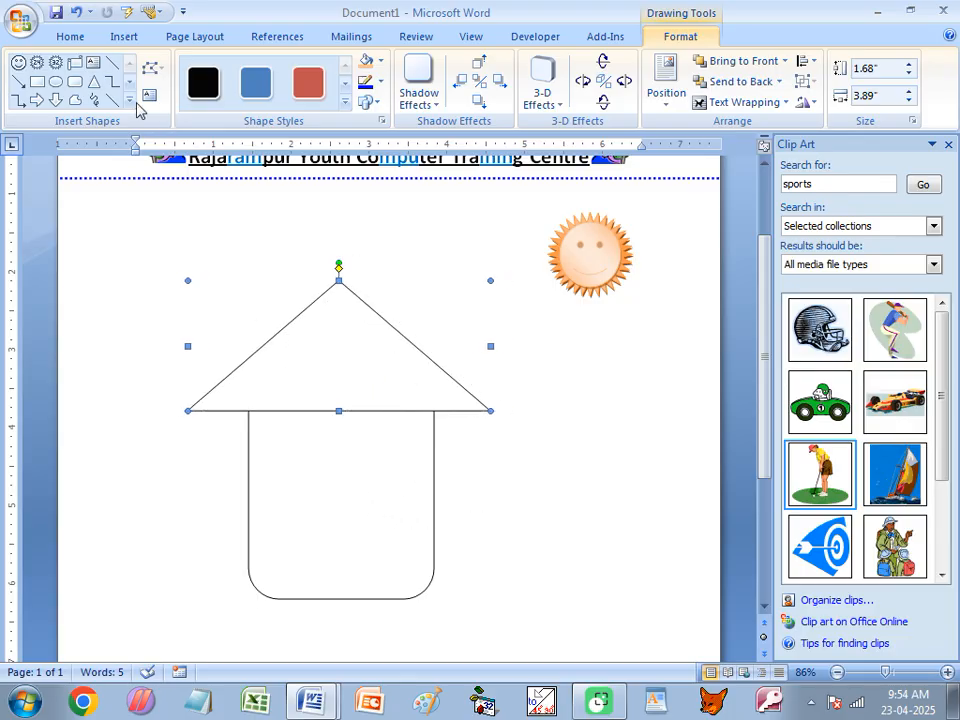
Step: Draw a rectangle about 1.65" high and 0.53" wide inside the house body as a door reaching its lower edge
left_click(37, 81)
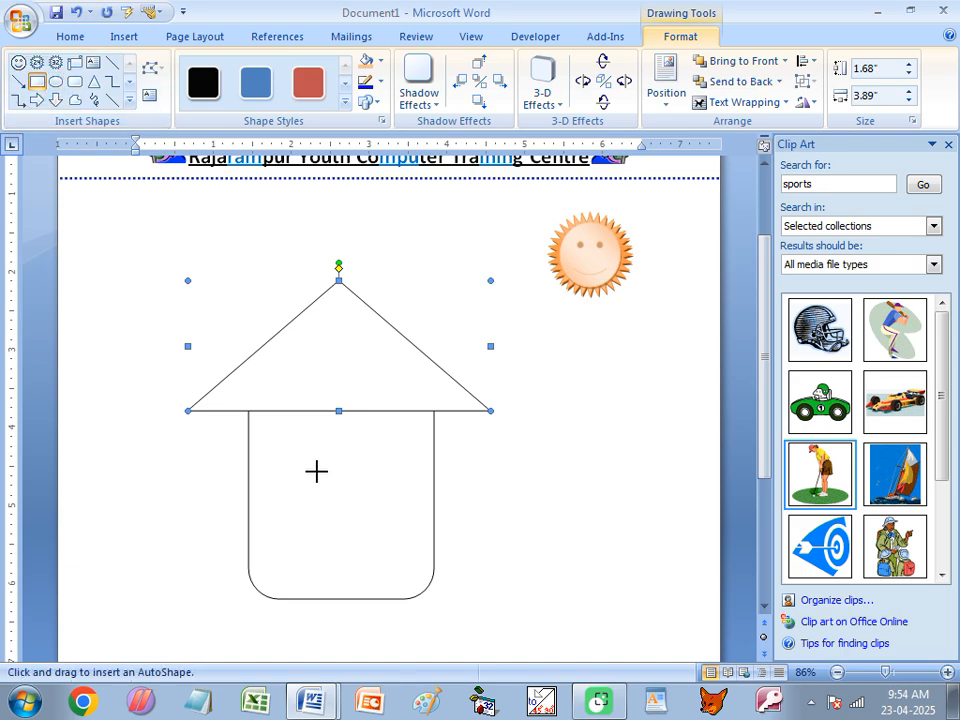
mouse_move(316, 471)
left_mouse_down()
mouse_move(351, 602)
mouse_move(359, 600)
left_mouse_up()
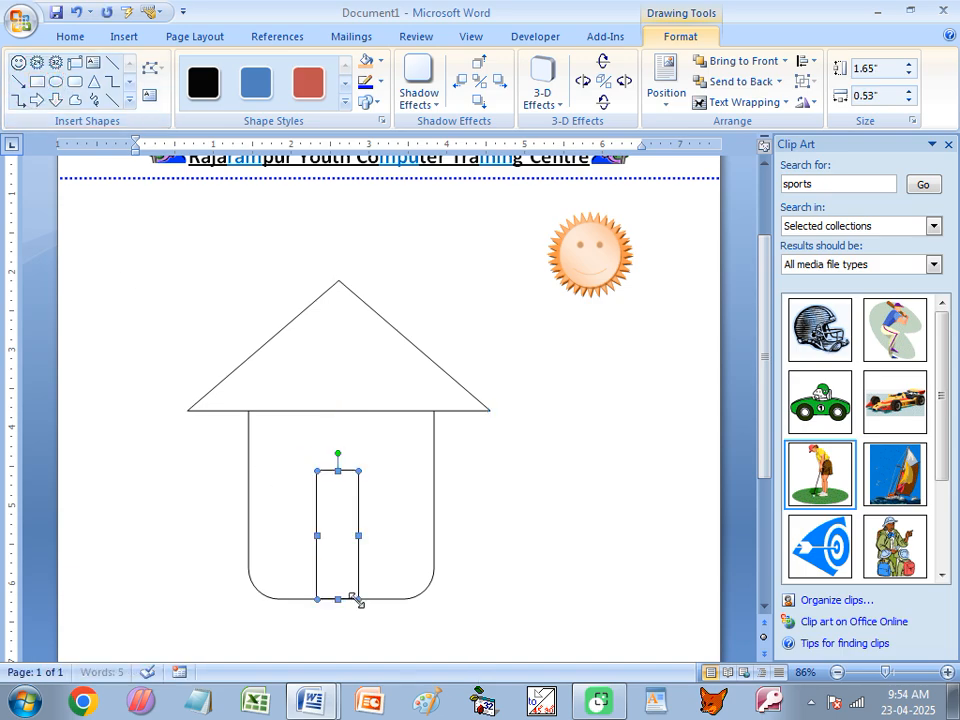
left_click(441, 483)
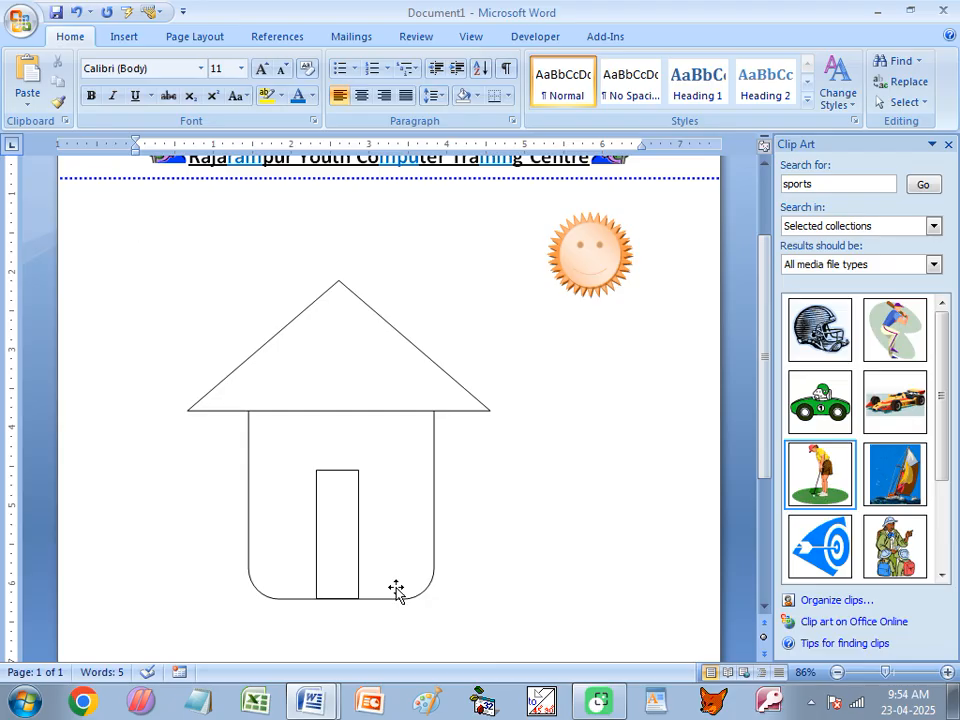
Step: Delete the house's triangular roof, rounded body and door
left_click(407, 400)
key("Delete")
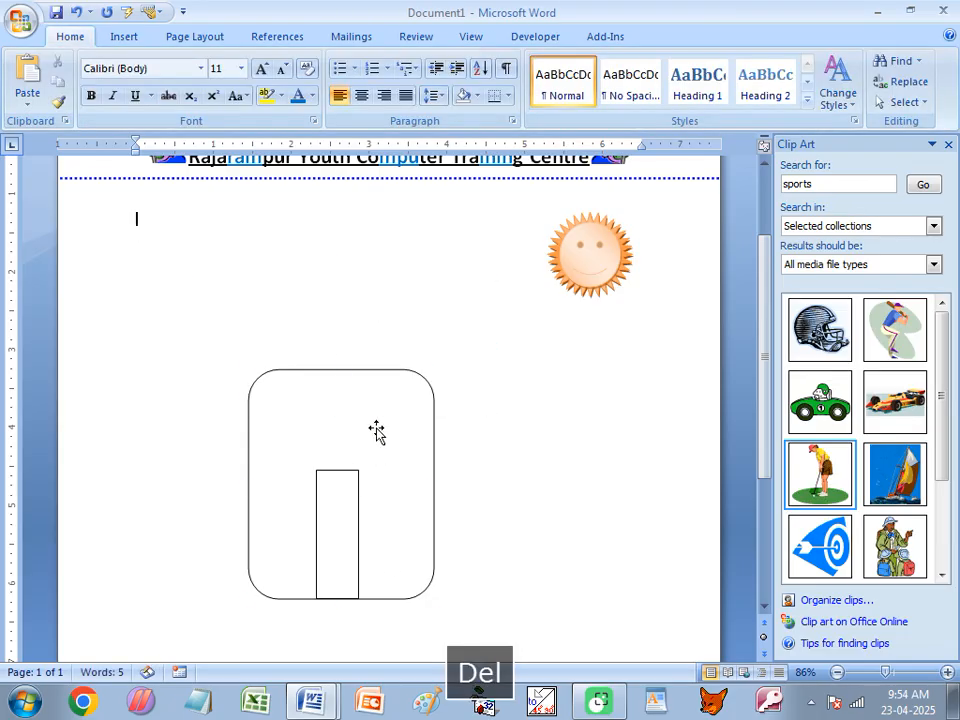
left_click(375, 431)
key("Delete")
left_click(343, 510)
key("Delete")
Step: Move the sun slightly up and to the right, just under the dotted header line
left_click_drag(602, 253, 633, 235)
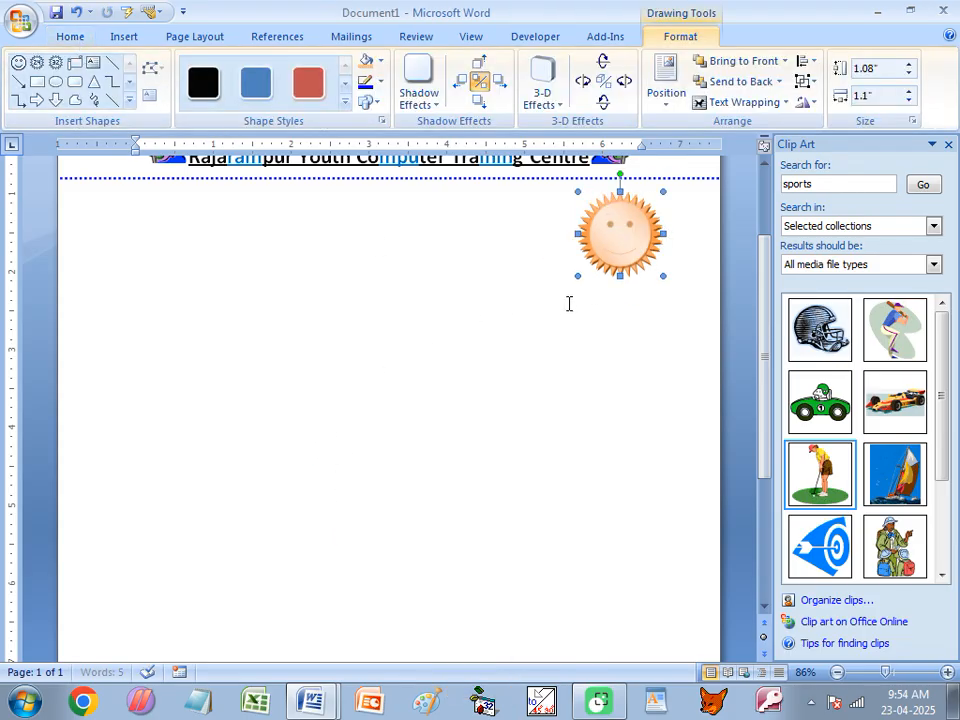
left_click(476, 397)
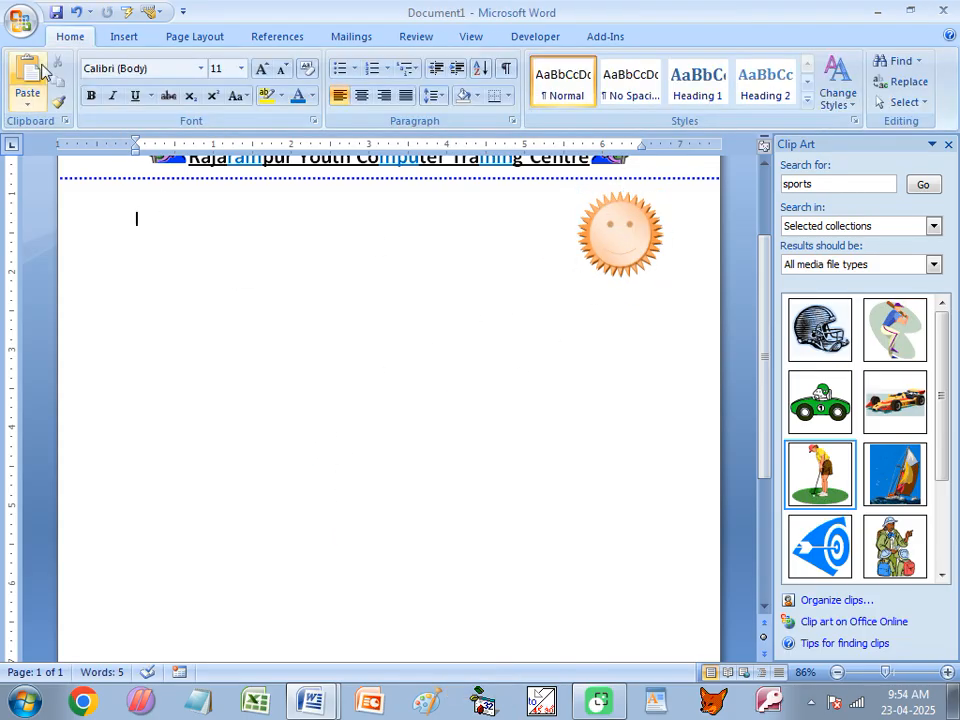
Step: Draw a Wave banner about 2.06" wide below the header, shift it slightly down and right, and reduce its height to about 0.53"
left_click(123, 38)
left_click(246, 104)
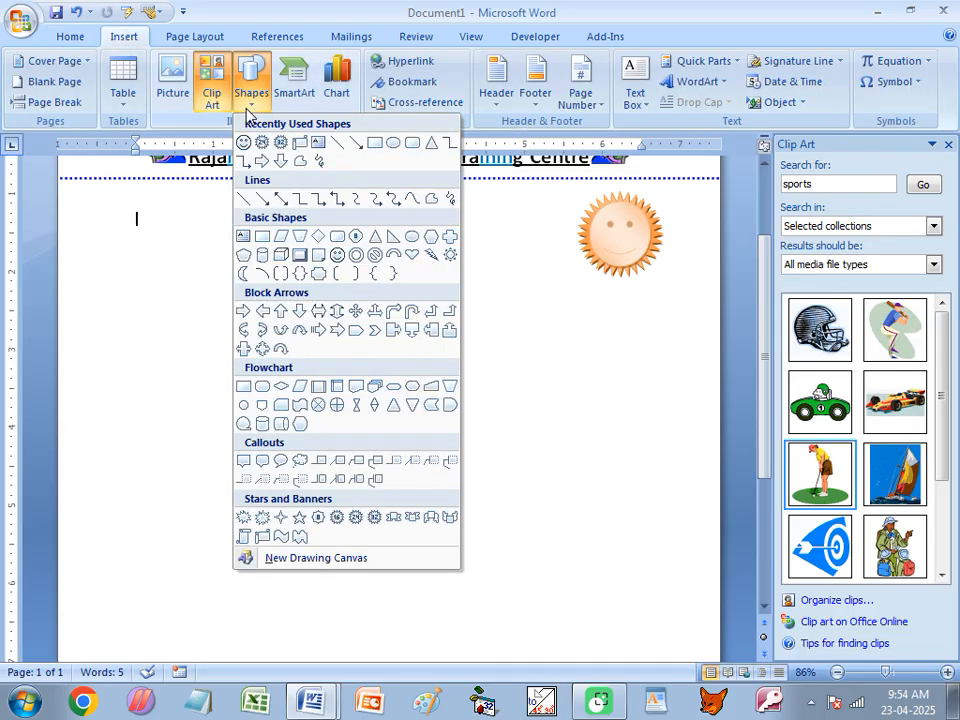
left_click(282, 539)
mouse_move(268, 238)
left_mouse_down()
mouse_move(308, 273)
mouse_move(411, 311)
mouse_move(429, 313)
mouse_move(429, 304)
left_mouse_up()
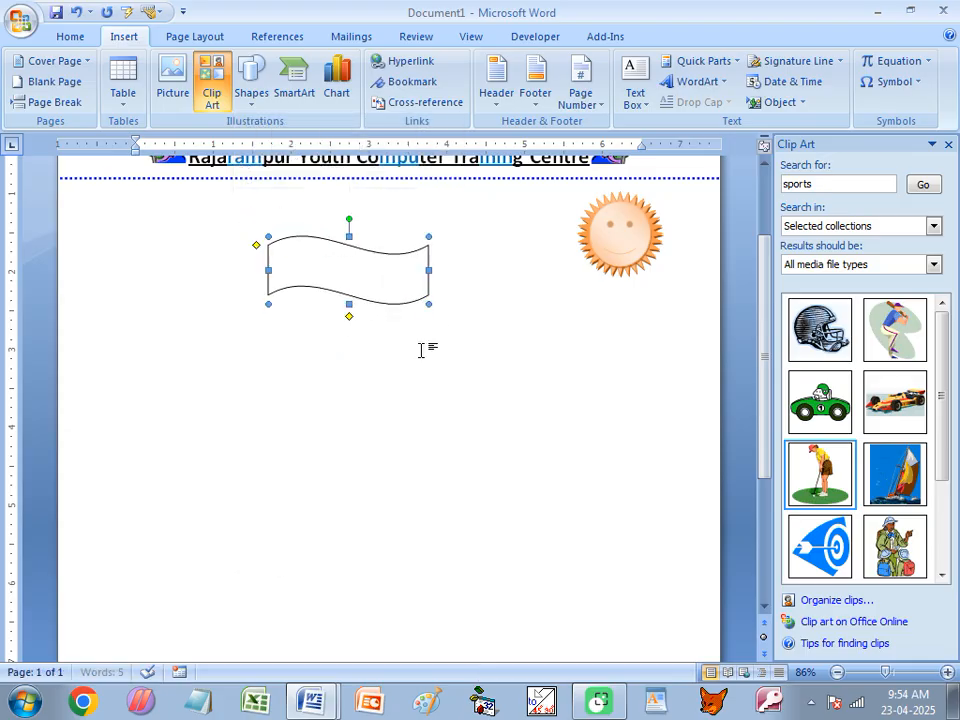
left_click_drag(348, 304, 407, 317)
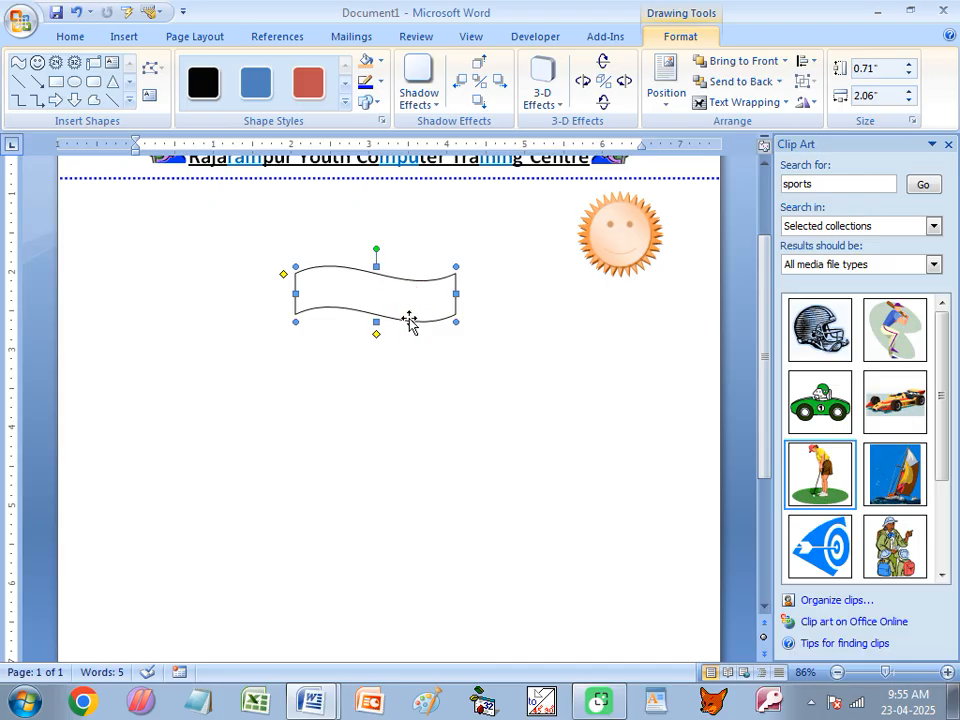
left_click_drag(456, 321, 456, 307)
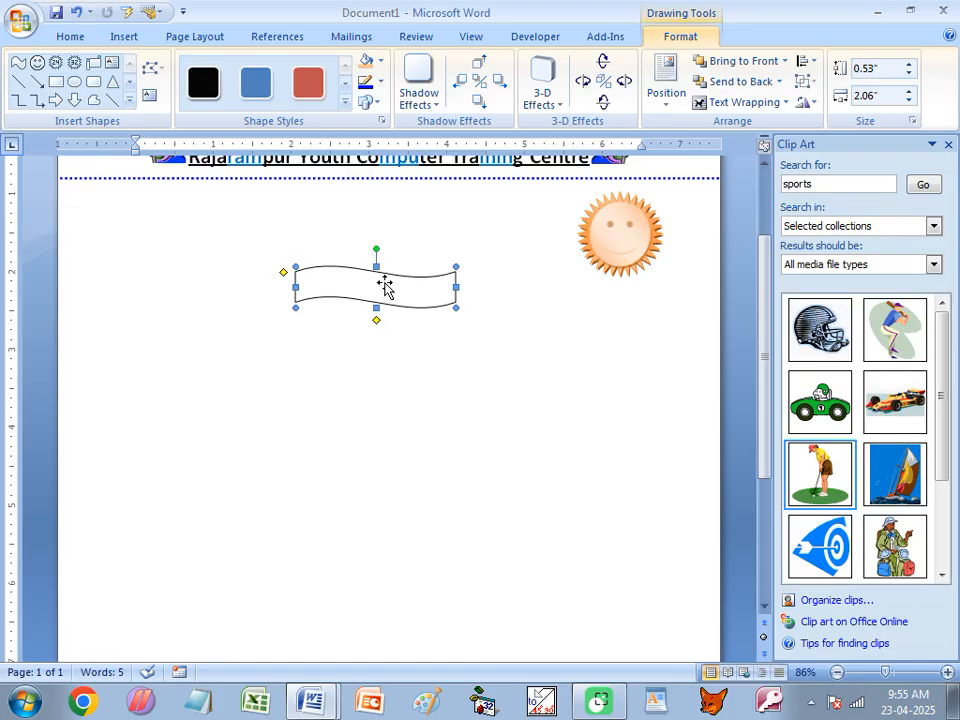
Step: Duplicate the wave shape directly below the original, move the copy slightly lower, and delete it
left_click_drag(378, 290, 378, 367, "ctrl")
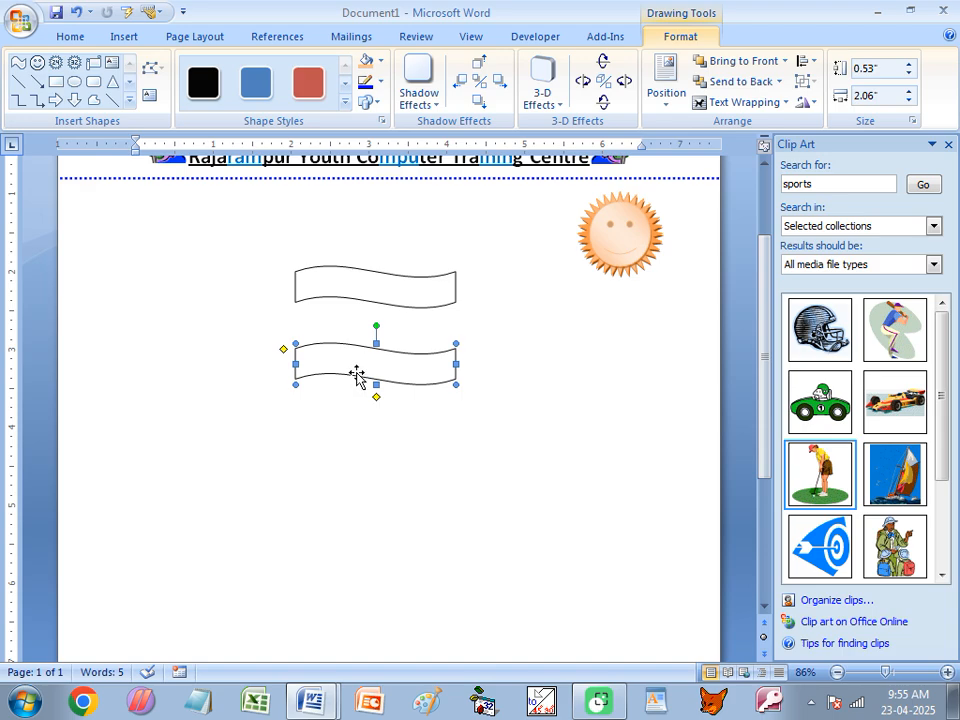
left_click_drag(357, 375, 392, 422)
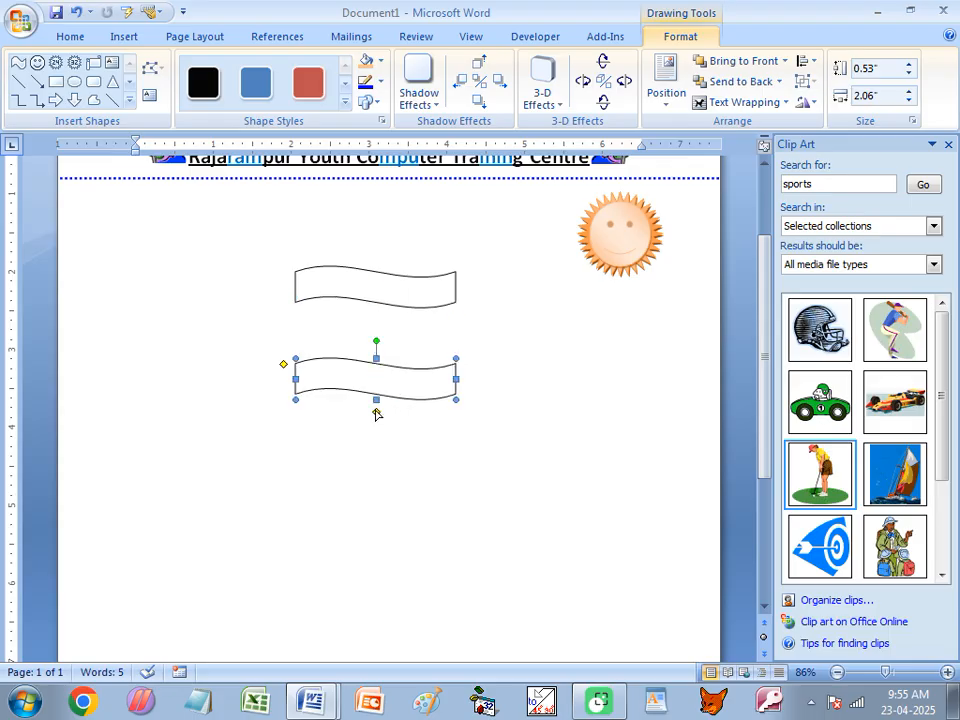
key("Delete")
Step: Adjust the remaining wave shape so its curve is more pronounced
left_click(375, 293)
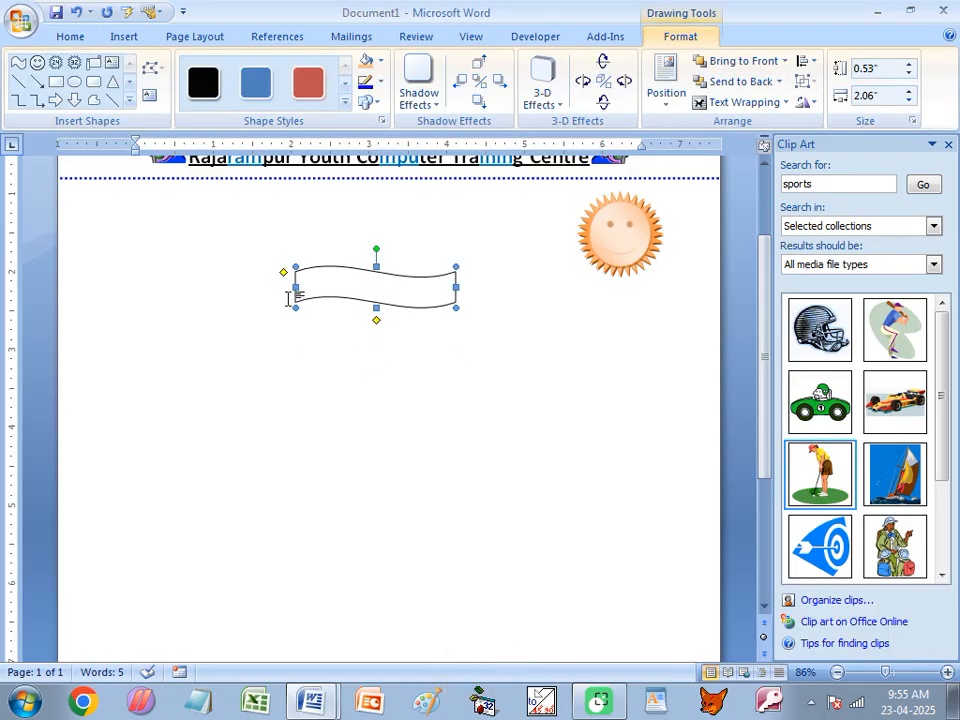
left_click_drag(285, 276, 287, 290)
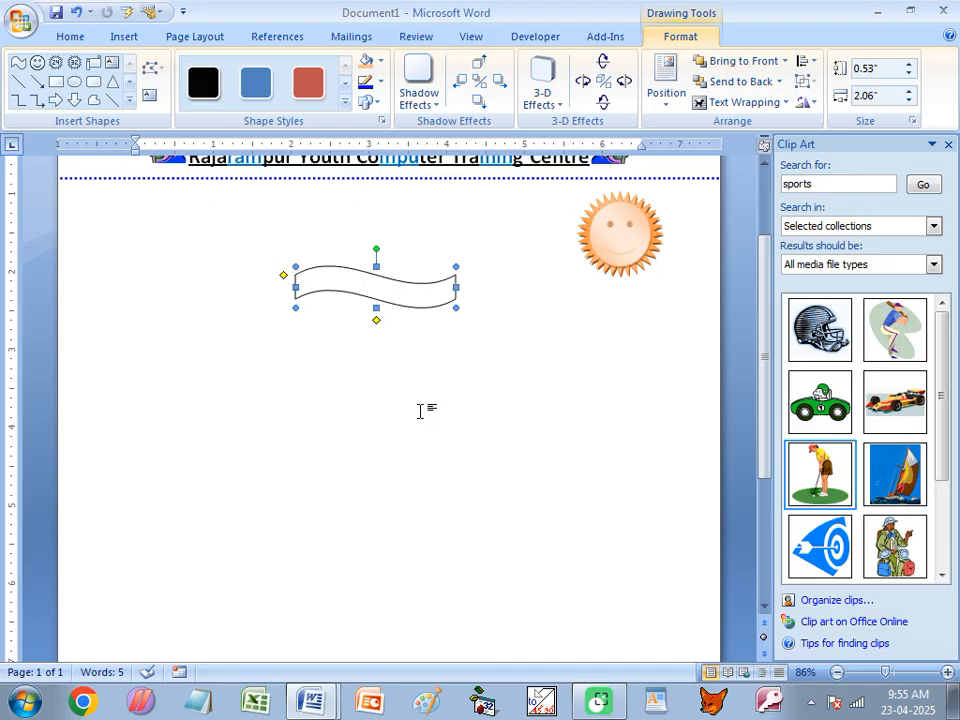
Step: Duplicate the wave twice, stacking the copies directly below the original to form three adjoining flag bands
left_click_drag(377, 321, 406, 353)
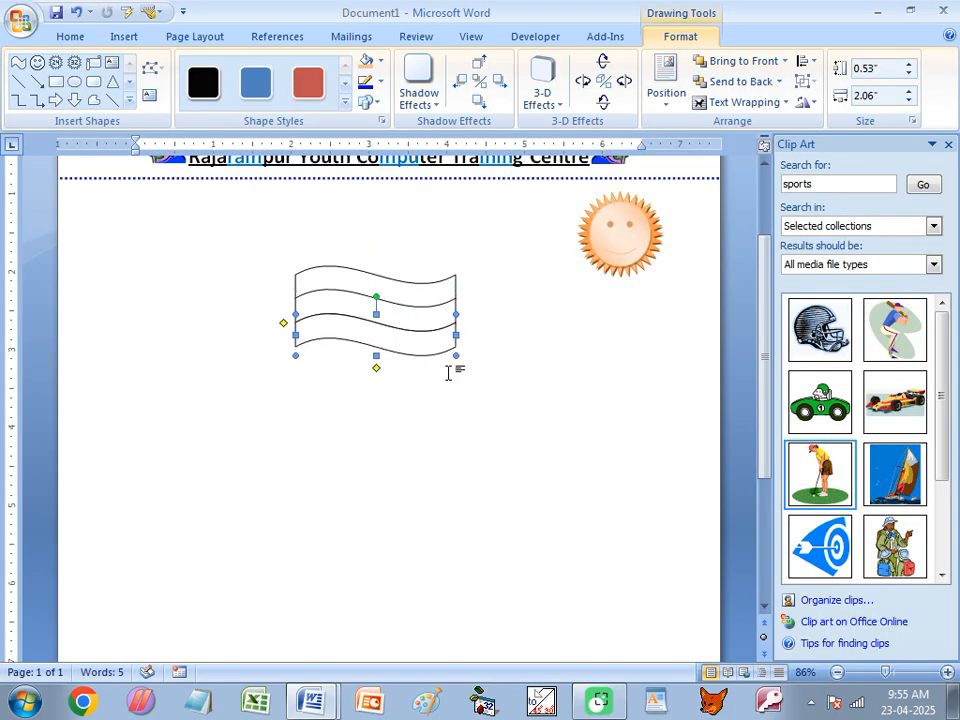
left_click(498, 357)
Step: Fill the uppermost wave with dark orange and the lowest wave with standard green
left_click(422, 294)
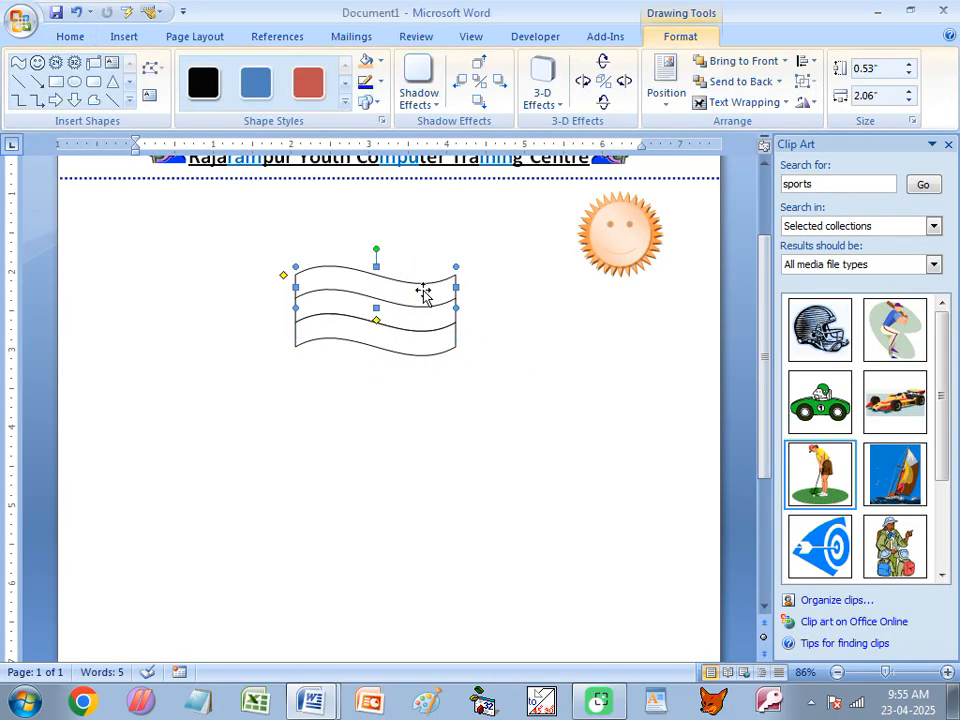
left_click(380, 61)
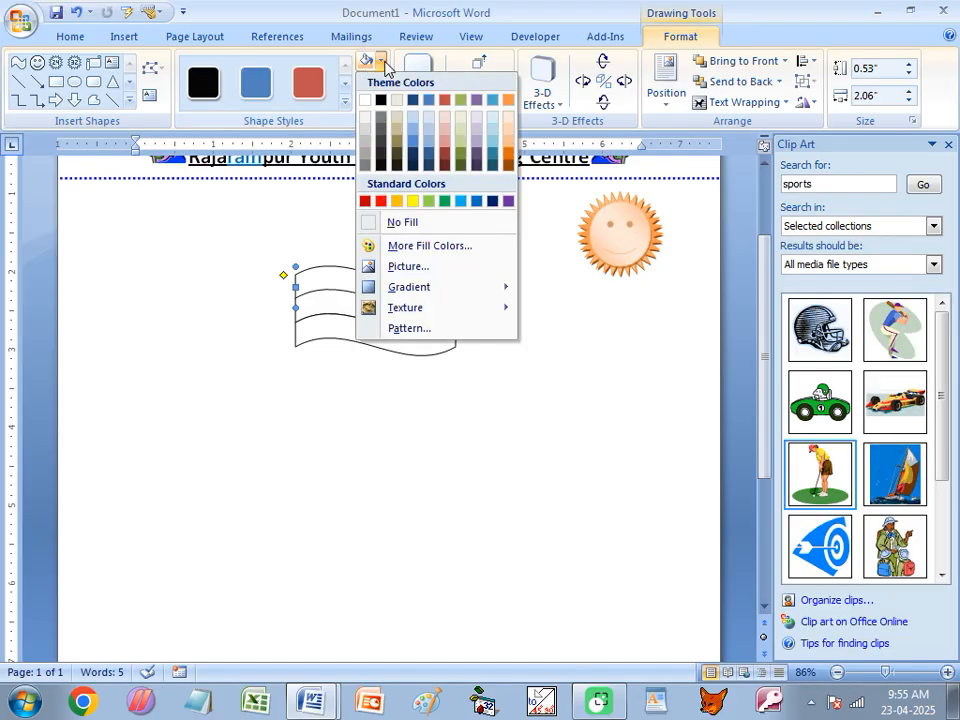
left_click(510, 151)
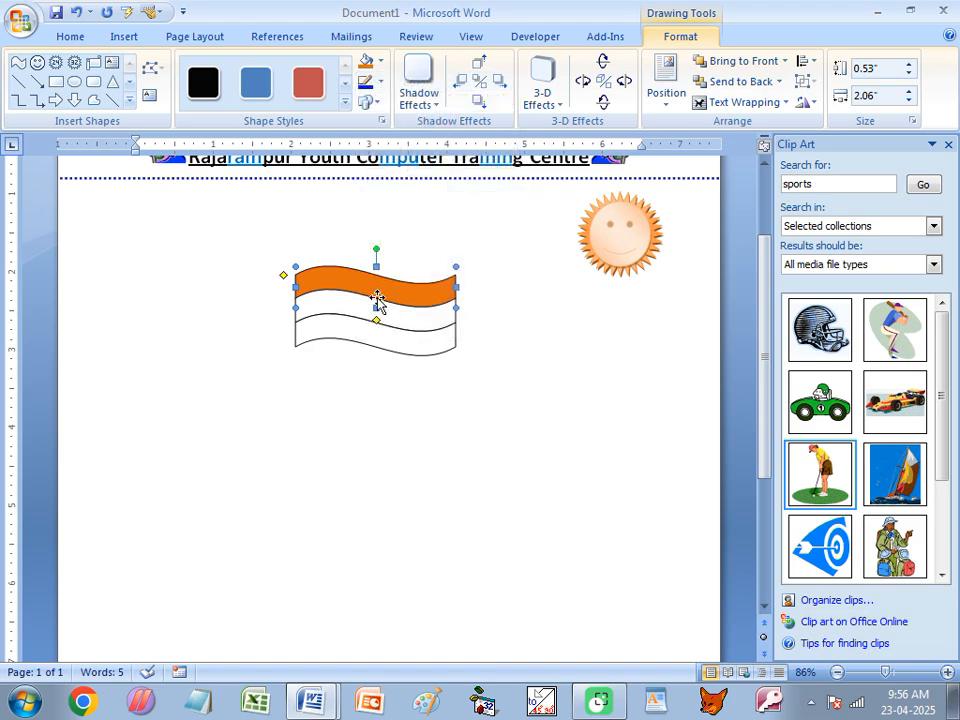
left_click(380, 61)
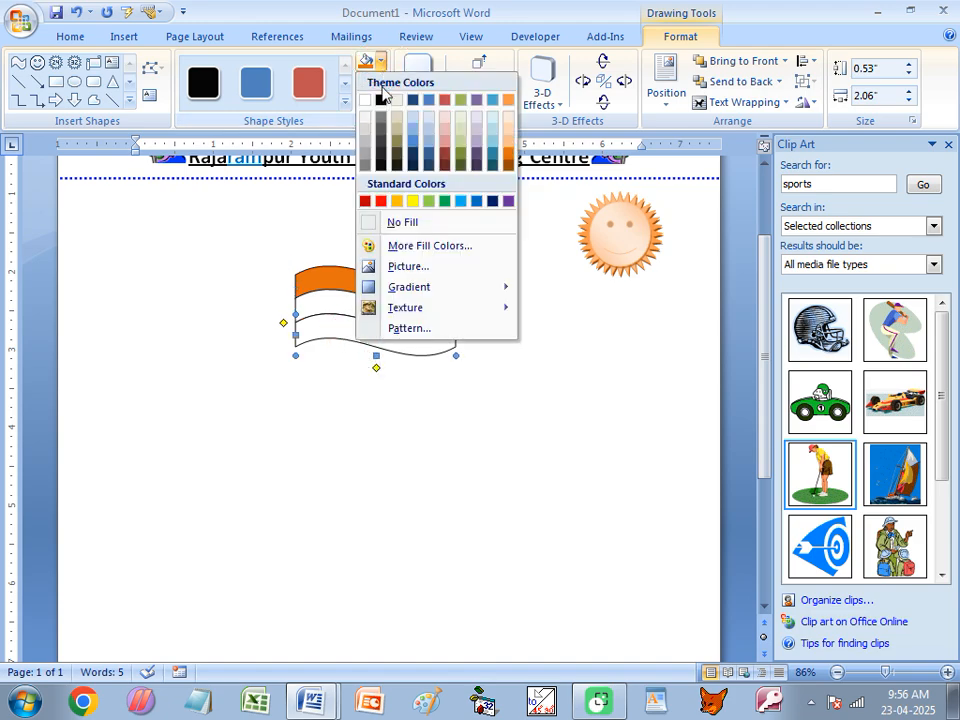
left_click(444, 202)
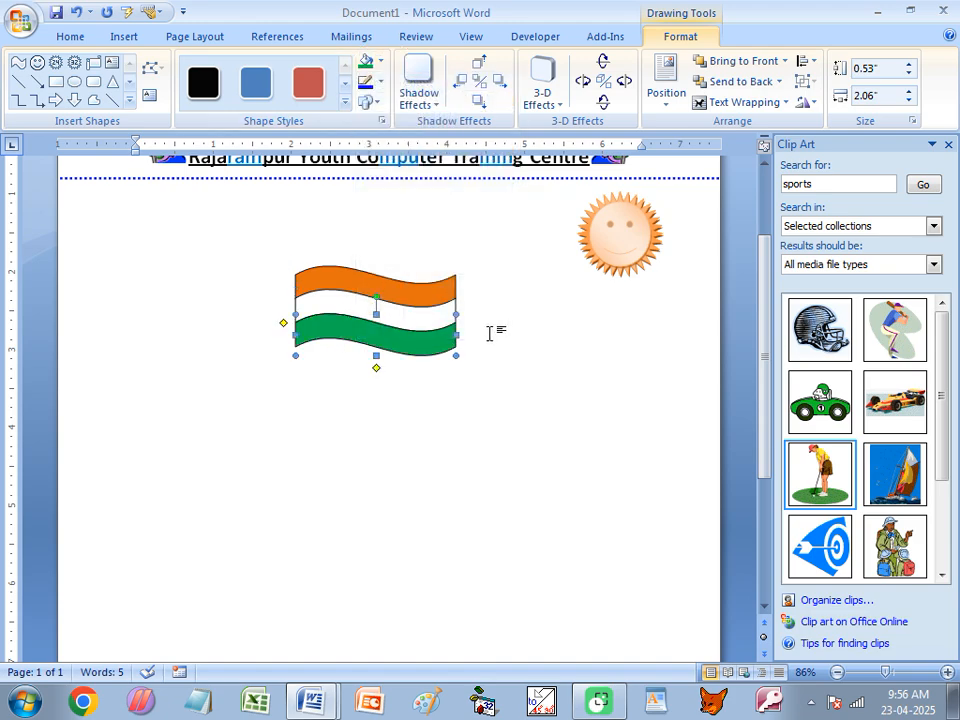
Step: Group the three waves into one flag and enlarge it to about 2.9" wide, placed slightly right and lower on the page
left_click(436, 302, "shift")
right_click(408, 305)
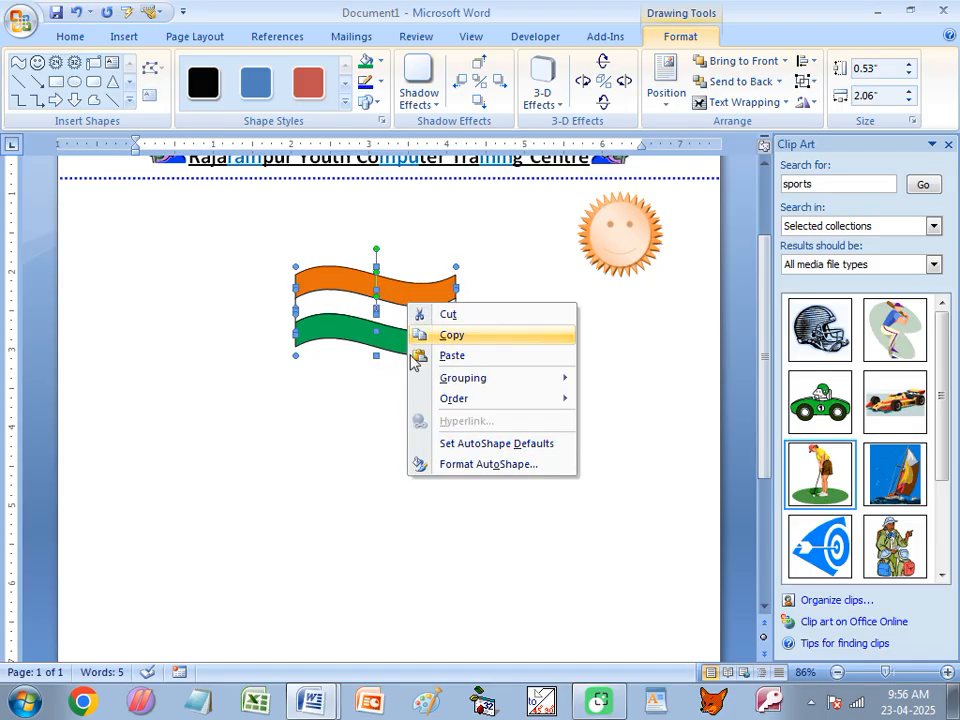
mouse_move(455, 378)
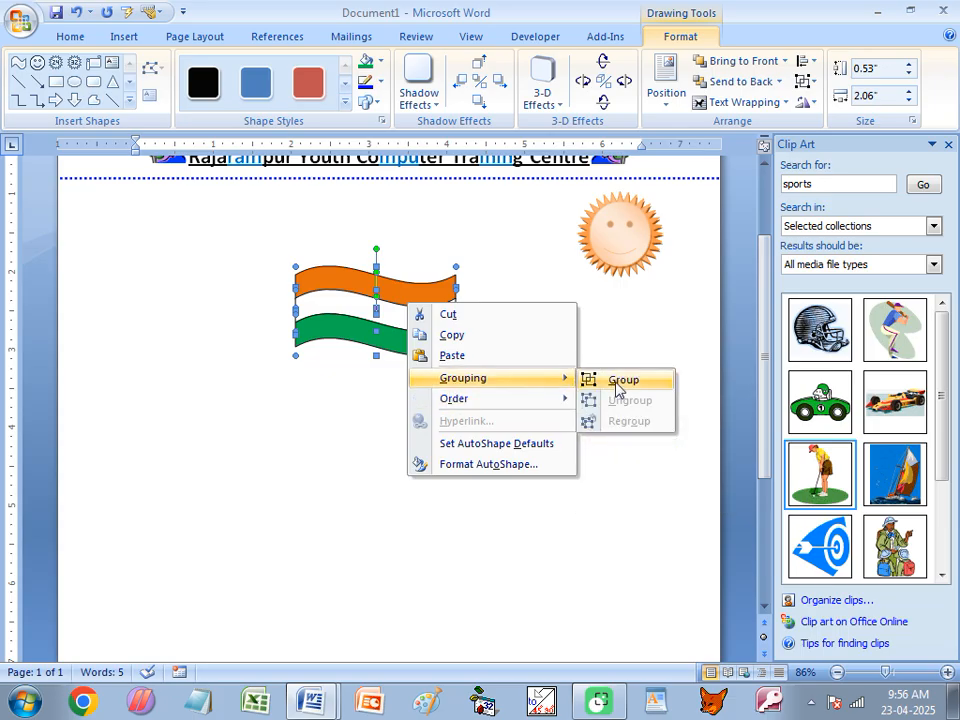
left_click(610, 379)
left_click_drag(456, 355, 533, 420)
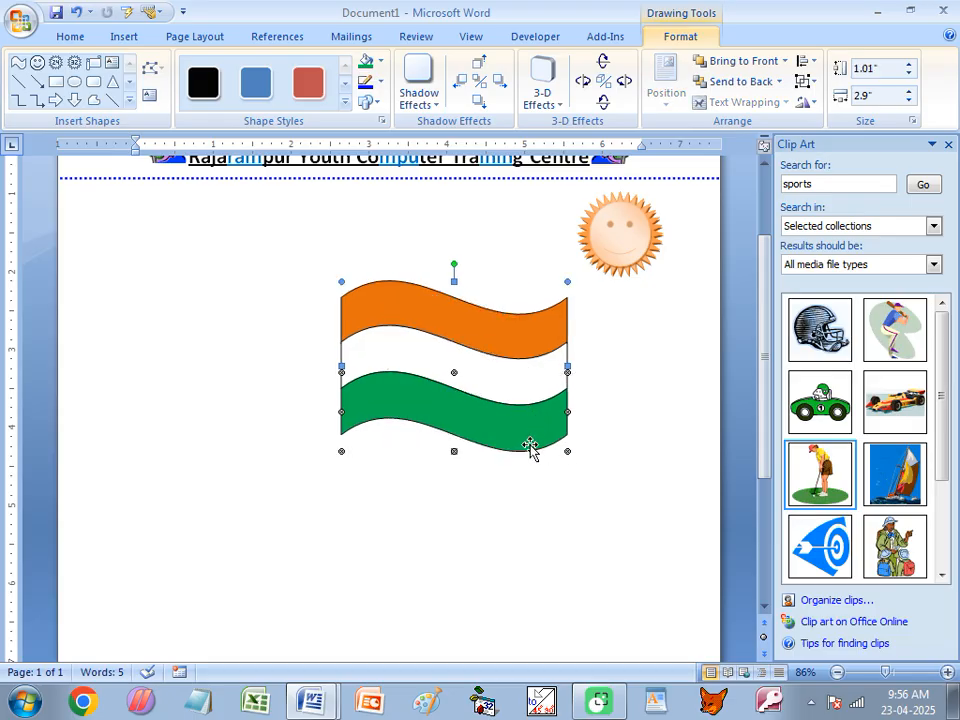
left_click(418, 478)
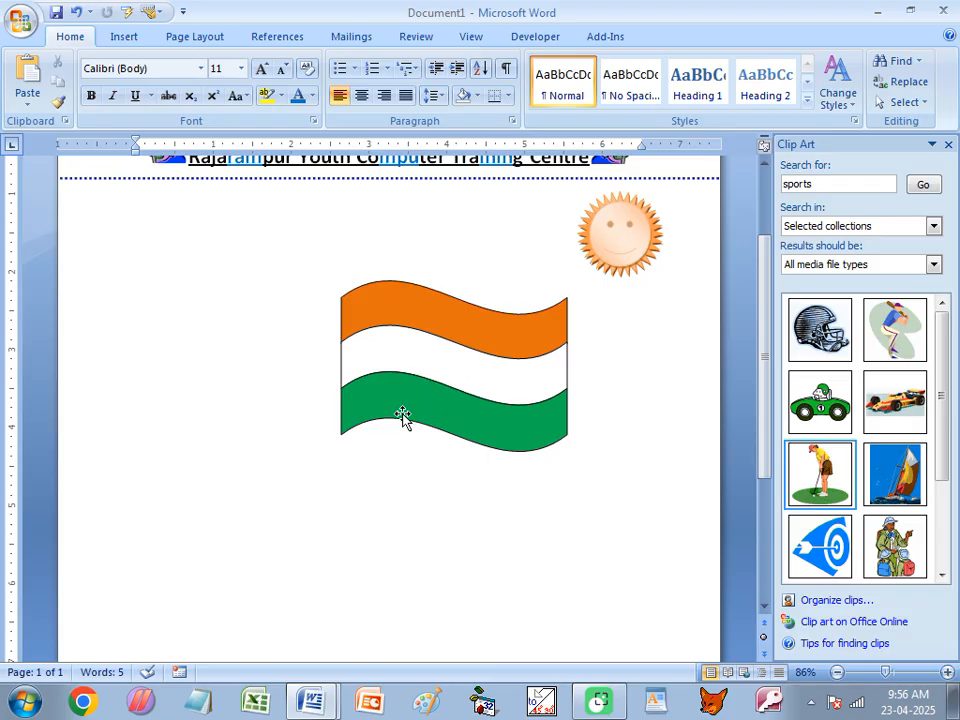
Step: Draw a 24-point star about 2.42" high and 2.31" wide in the empty area below the flag
left_click(125, 37)
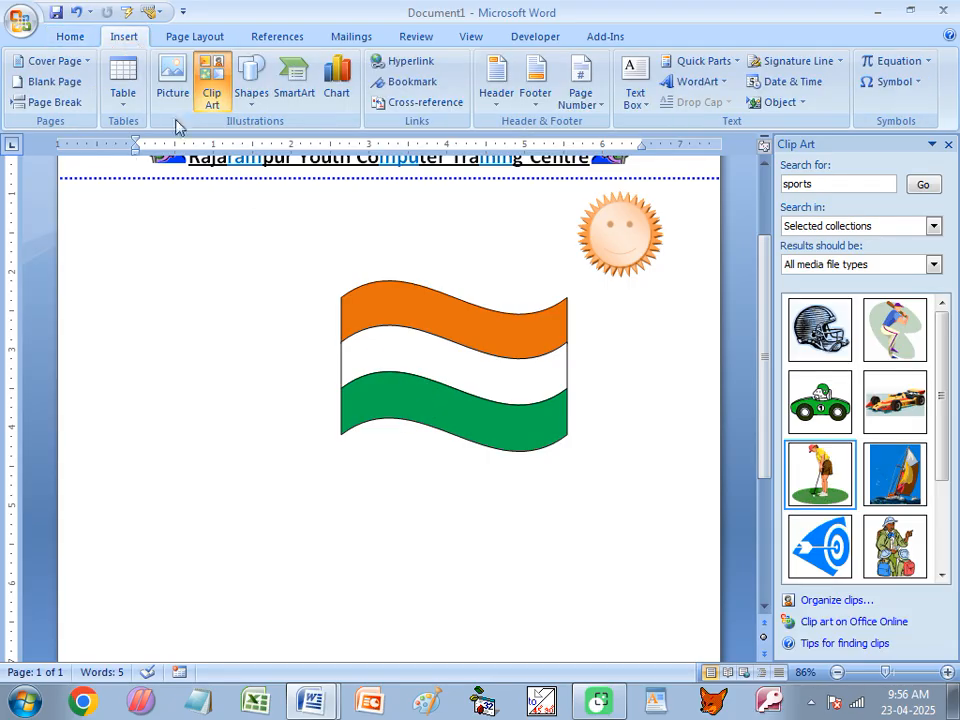
left_click(251, 92)
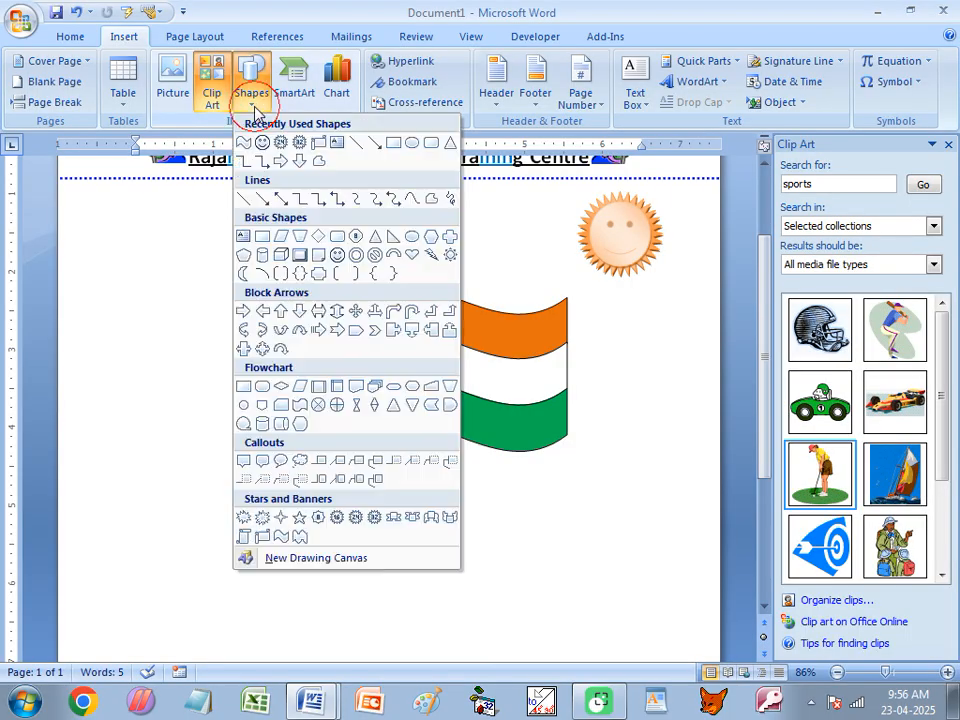
left_click(357, 517)
scroll(319, 448, "down", 5)
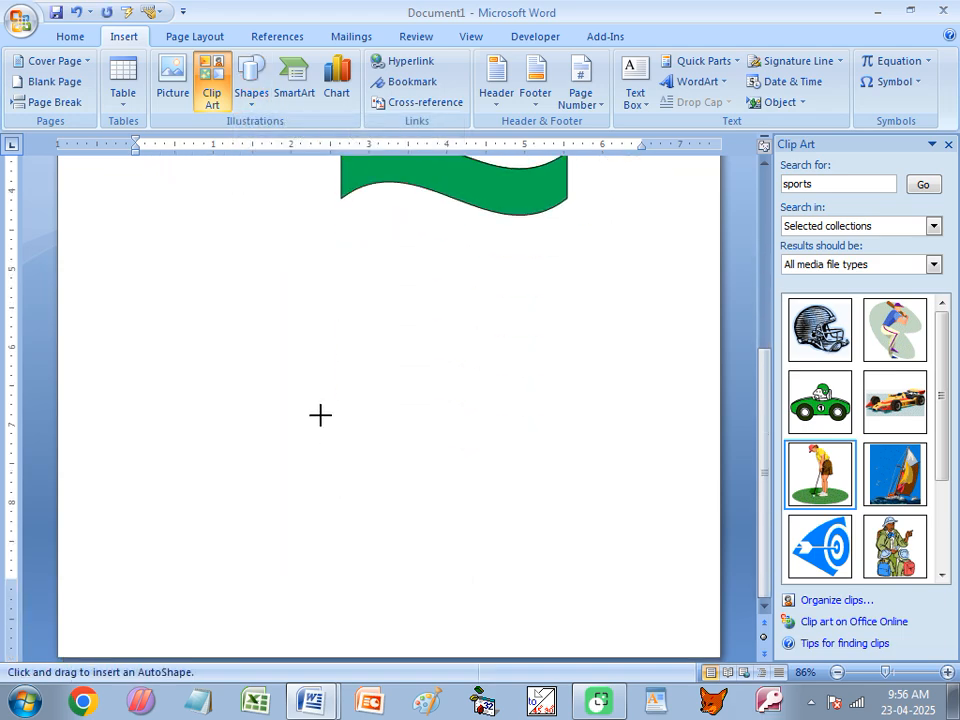
mouse_move(260, 279)
left_mouse_down()
mouse_move(409, 446)
mouse_move(440, 467)
left_mouse_up()
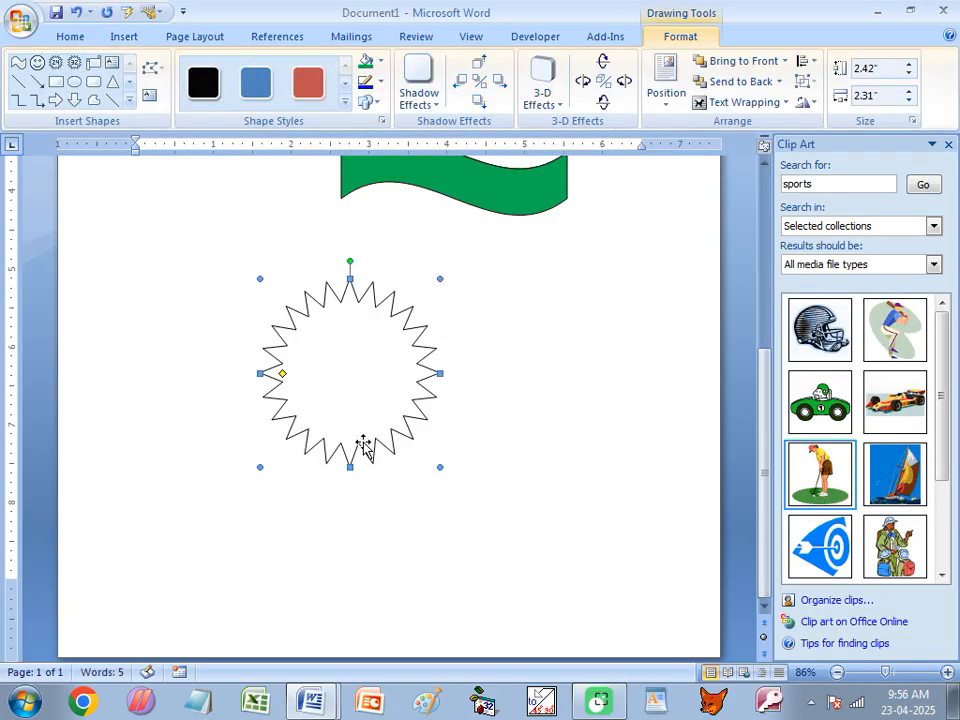
Step: Give the star a blue outline and pull its inner points almost to the centre so the rays become thin spokes
left_click(366, 82)
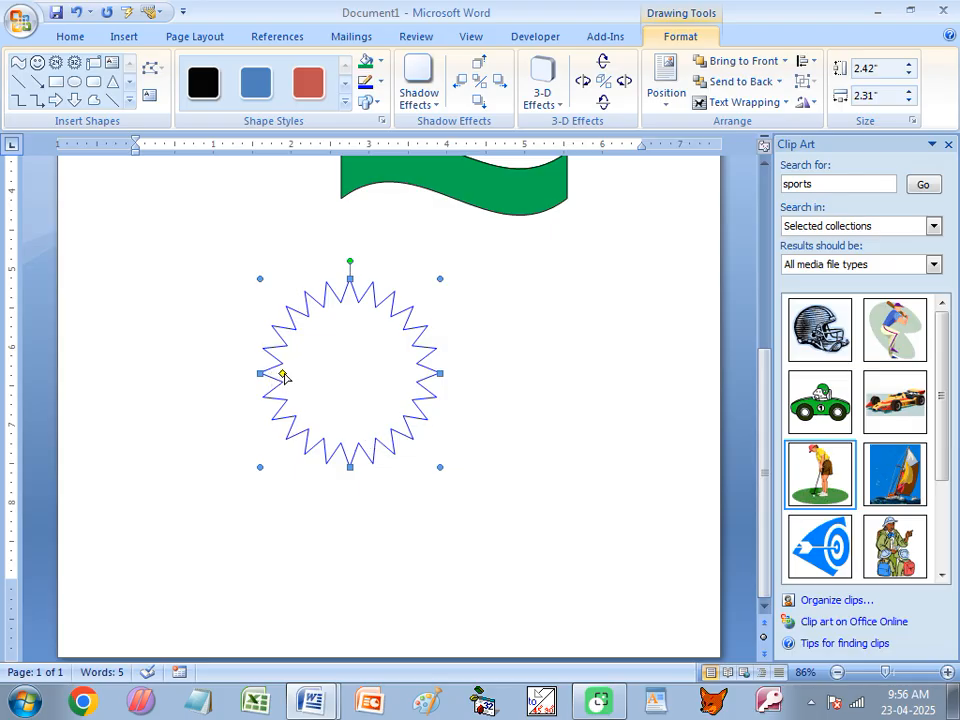
left_click_drag(283, 374, 344, 374)
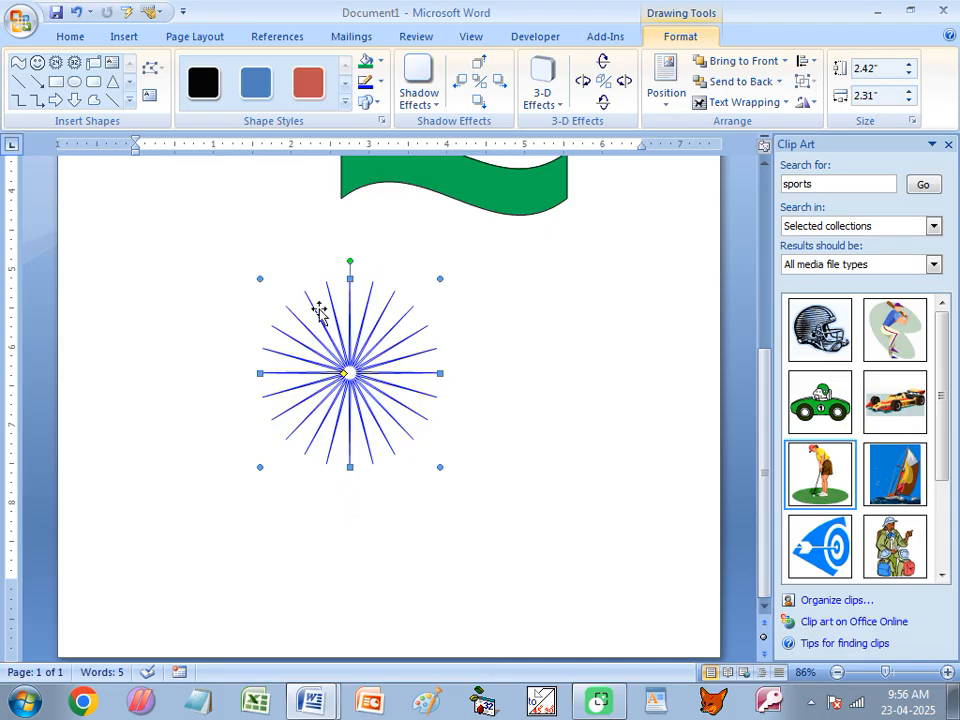
Step: Draw an oval around the spokes, fit it to 2.42" by 2.31", and give it a blue outline with no fill
left_click(74, 81)
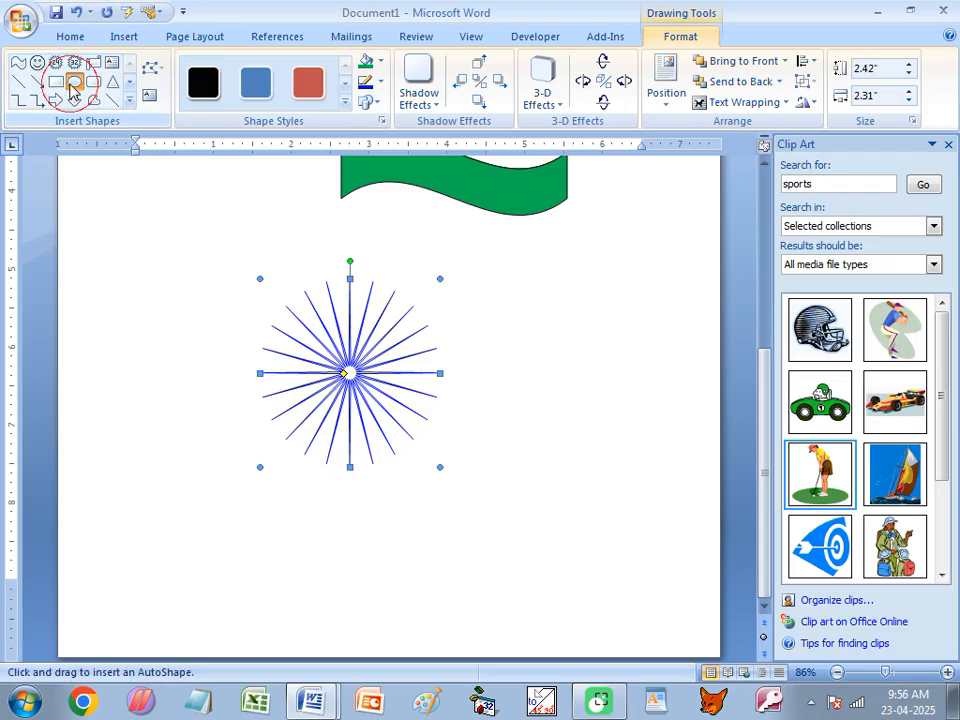
left_click_drag(259, 289, 440, 466)
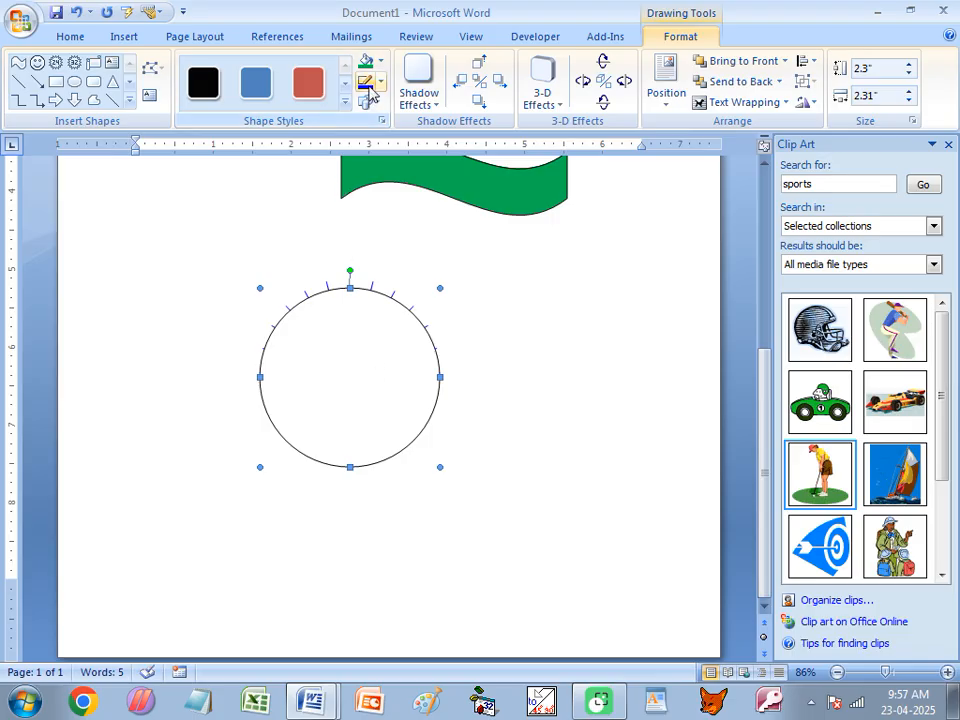
left_click_drag(350, 271, 350, 278)
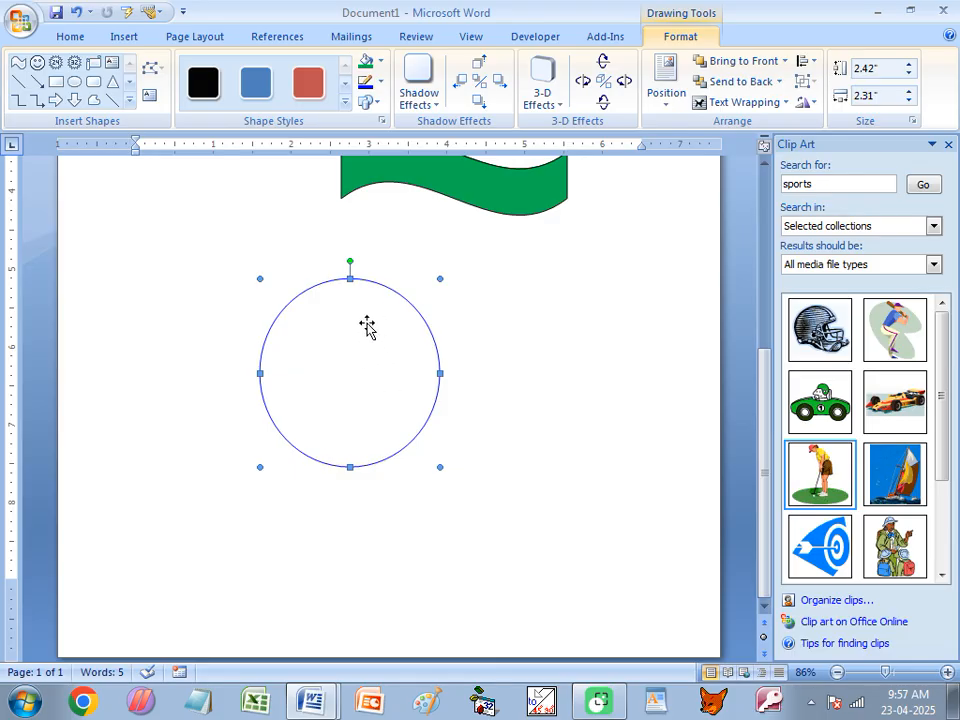
left_click(381, 63)
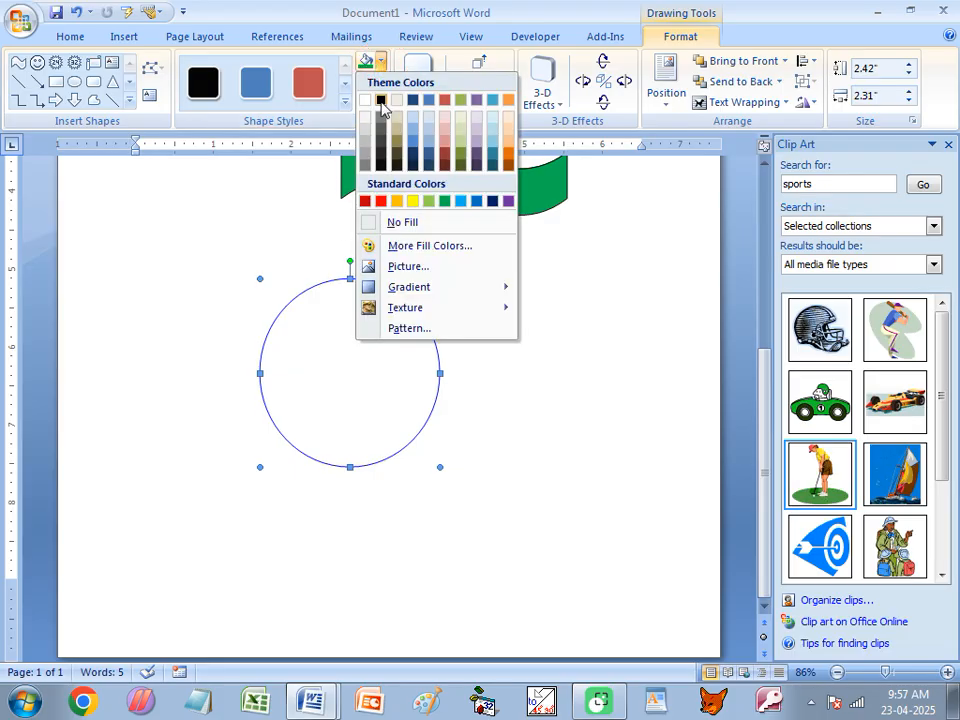
left_click(389, 229)
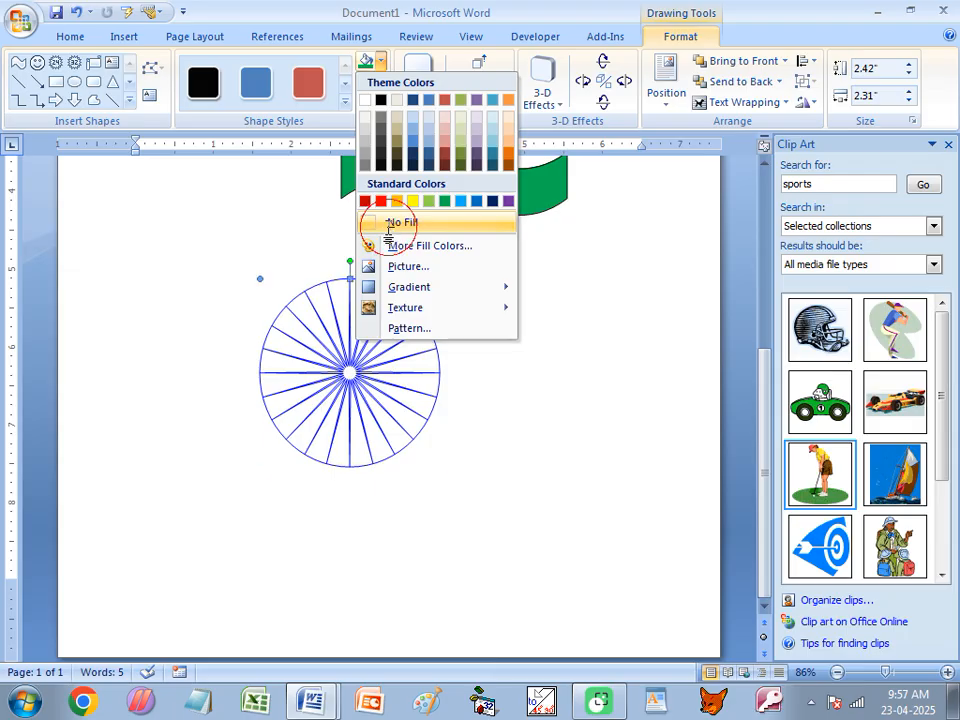